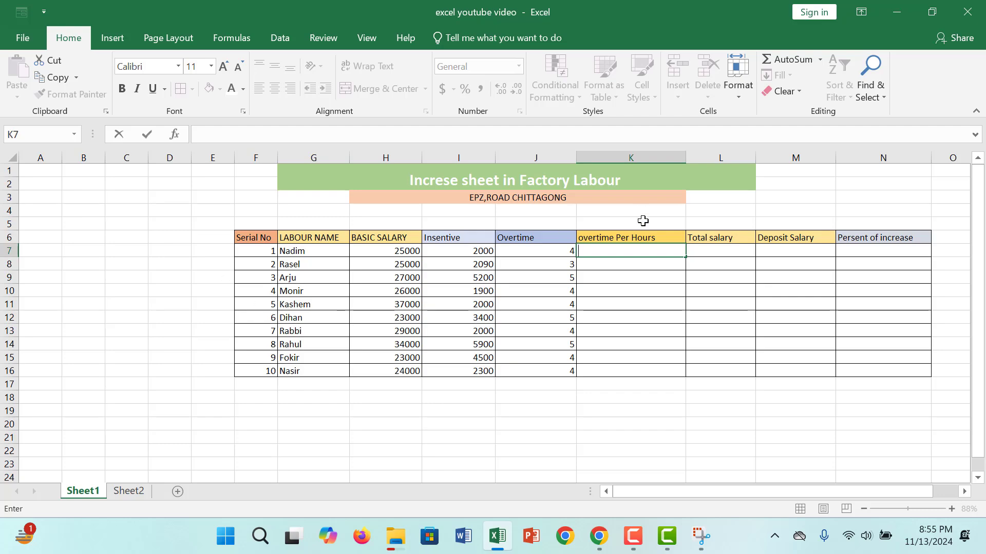
{"action": "left_click", "coordinate": [632, 238]}
{"action": "left_click", "coordinate": [714, 235]}
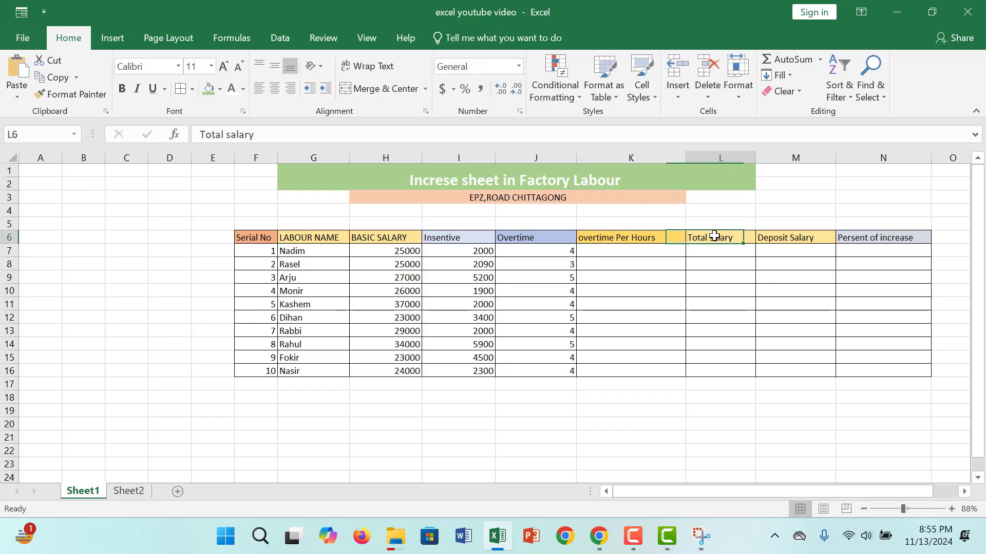
{"action": "left_click", "coordinate": [785, 239]}
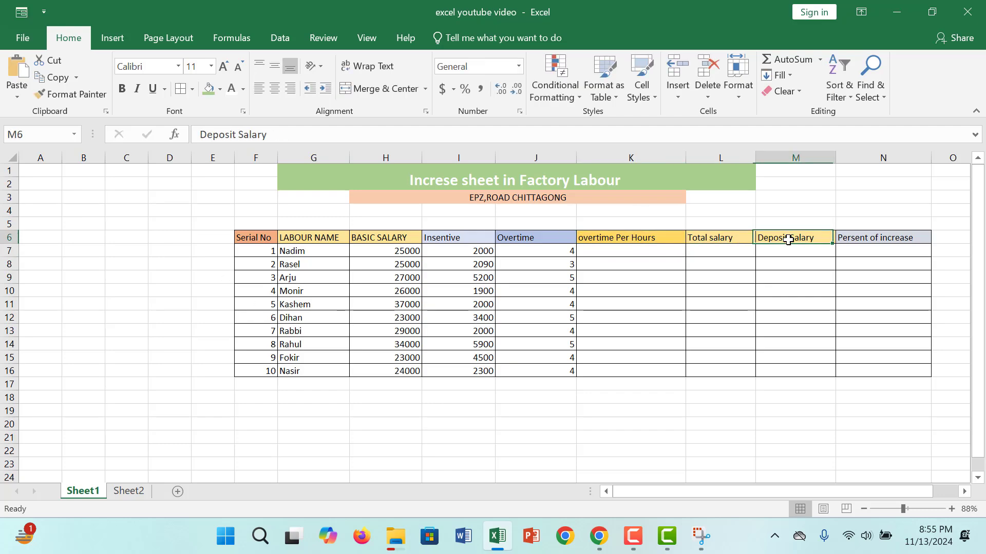
{"action": "left_click", "coordinate": [884, 239]}
Enter the formula =SUM(H7/30*2*J7) in K7, the first cell under overtime Per Hours
{"action": "left_click", "coordinate": [658, 250]}
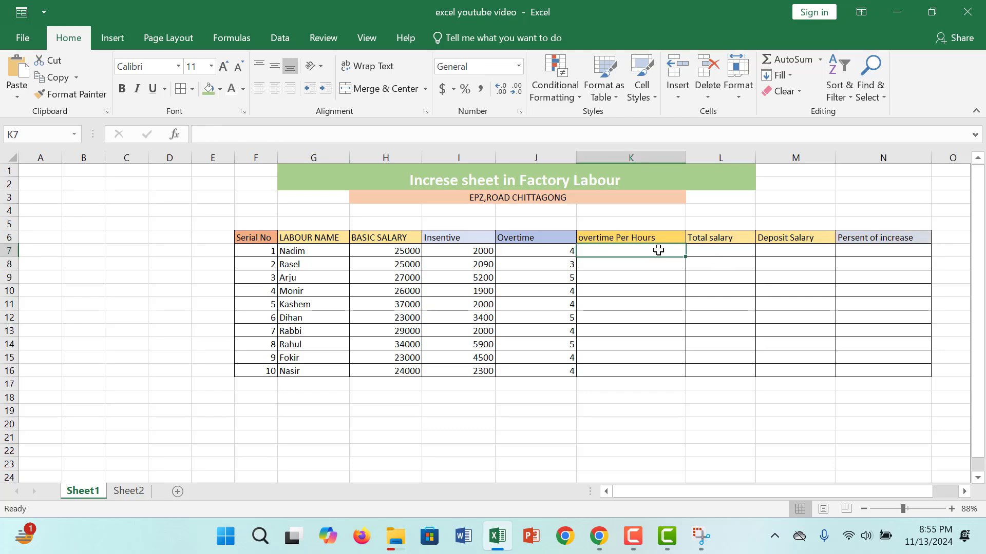
{"action": "type", "text": "=s"}
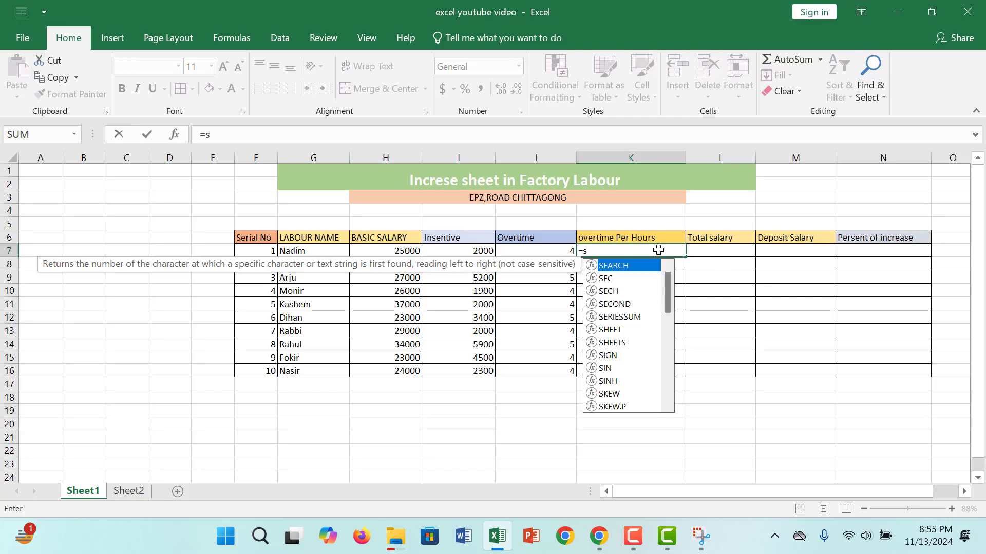
{"action": "type", "text": "um("}
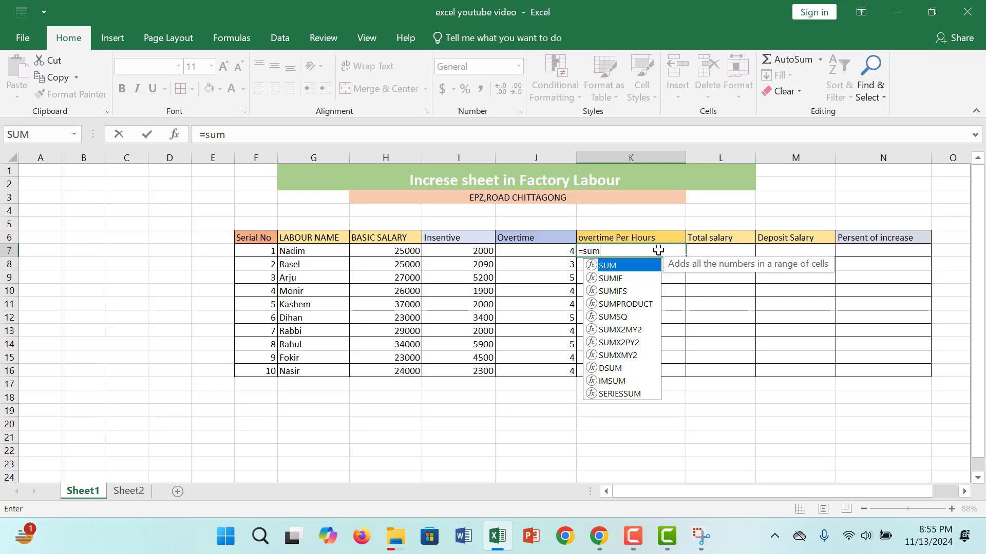
{"action": "left_click", "coordinate": [384, 251]}
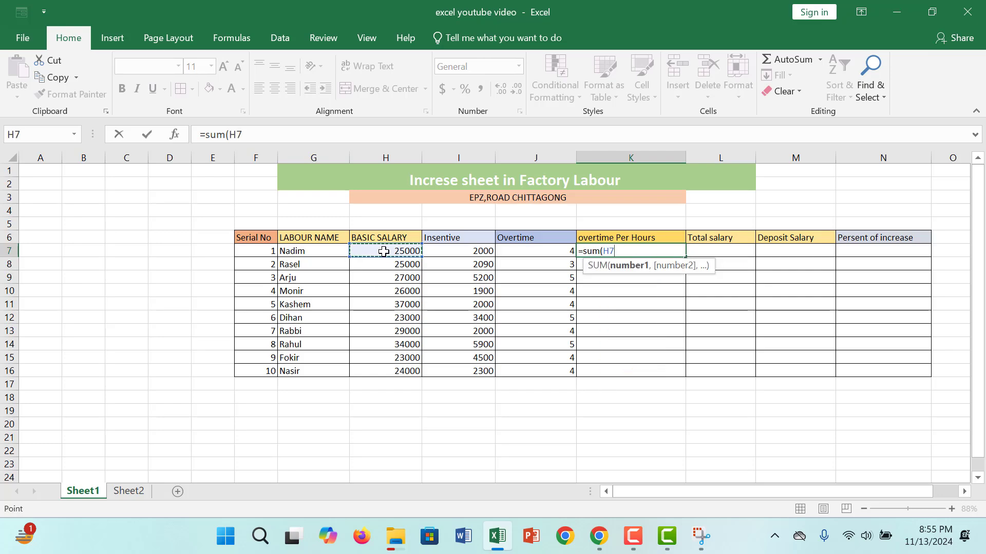
{"action": "type", "text": "/30*"}
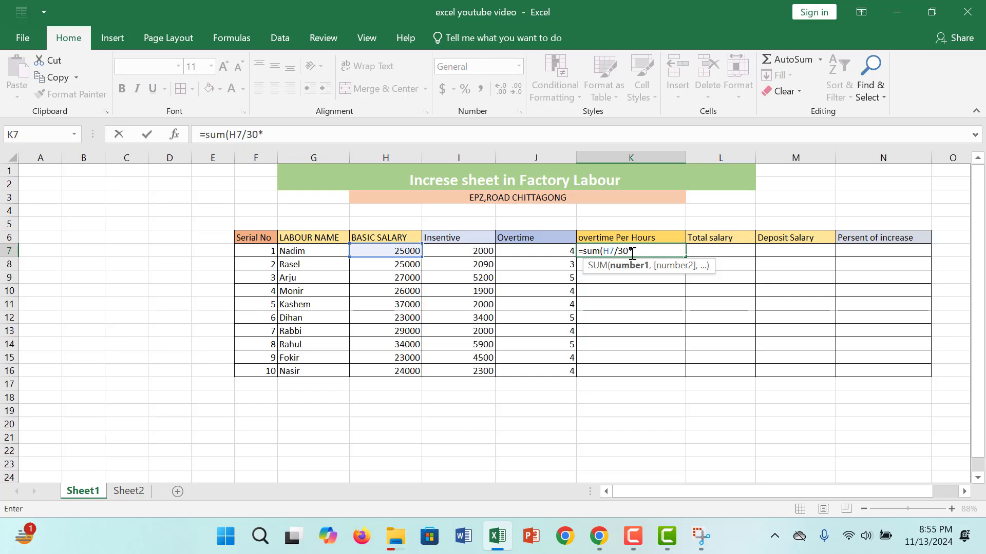
{"action": "left_click", "coordinate": [553, 253]}
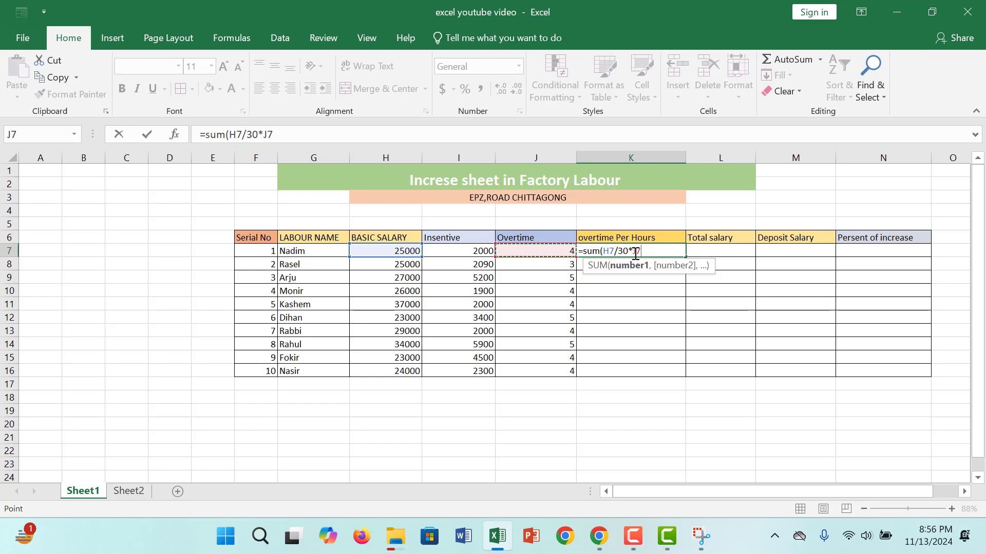
{"action": "type", "text": "*"}
{"action": "key", "text": "BackSpace"}
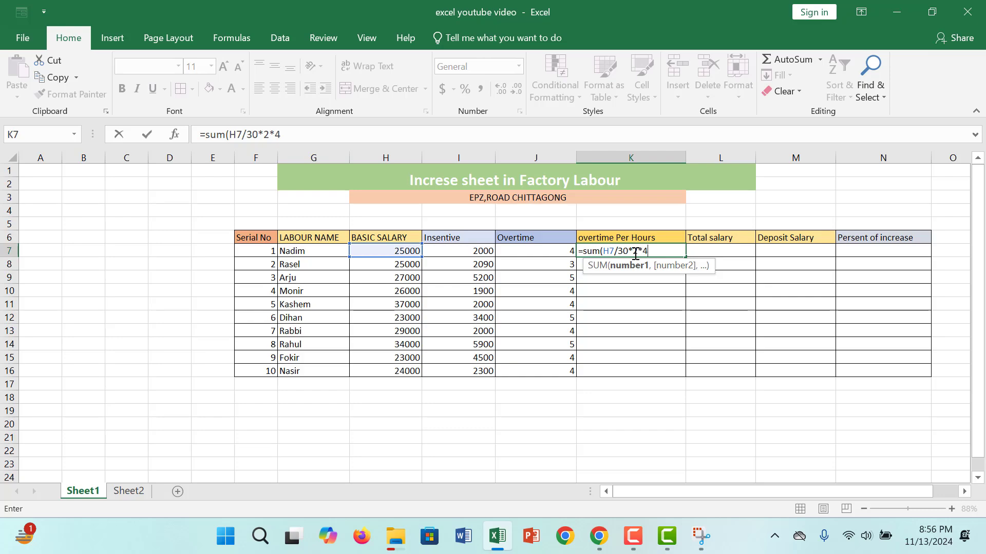
{"action": "left_click", "coordinate": [523, 251]}
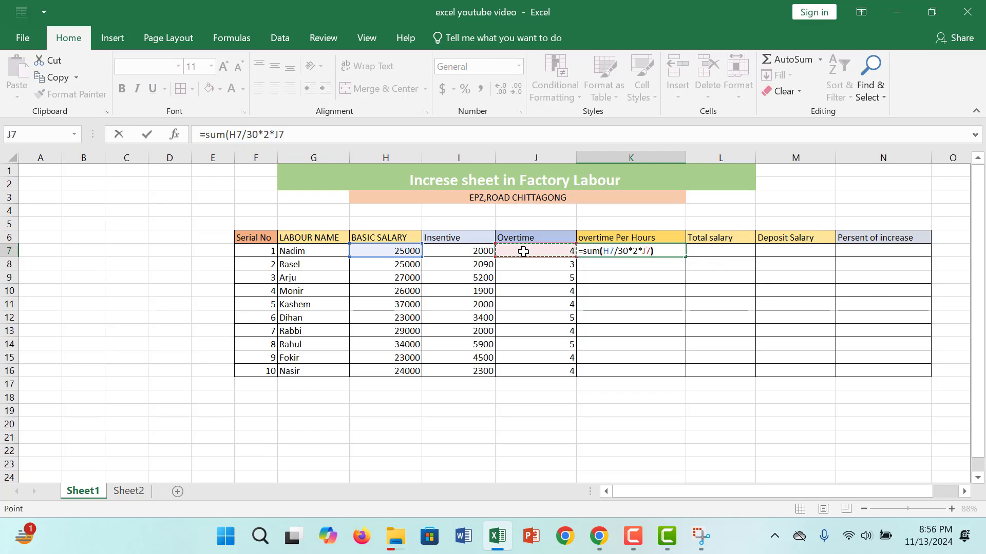
{"action": "type", "text": ")"}
{"action": "key", "text": "Return"}
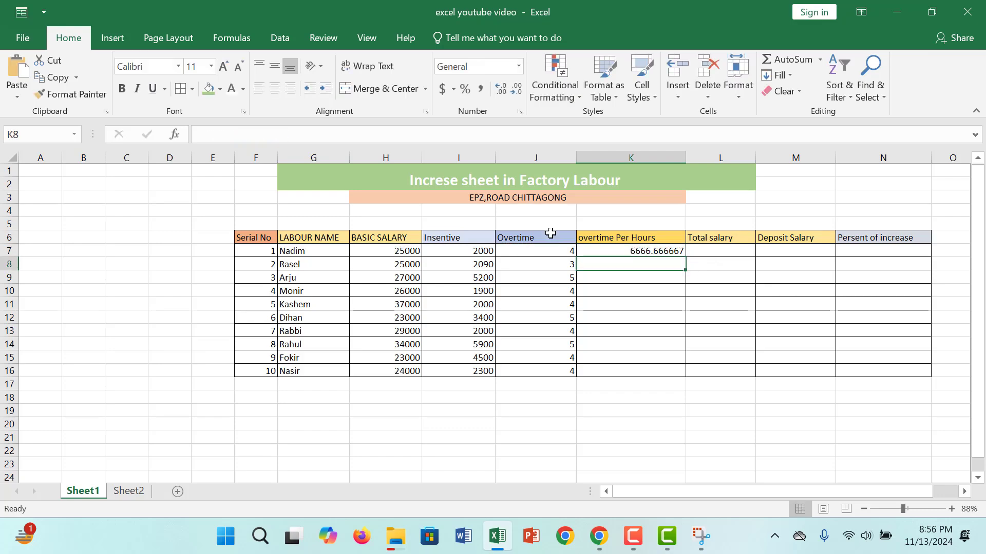
Fill the overtime formula from K7 down to K16, and inspect the formula in K7
{"action": "left_click", "coordinate": [633, 253]}
{"action": "left_click_drag", "start_coordinate": [683, 257], "coordinate": [656, 368]}
{"action": "left_click", "coordinate": [665, 250]}
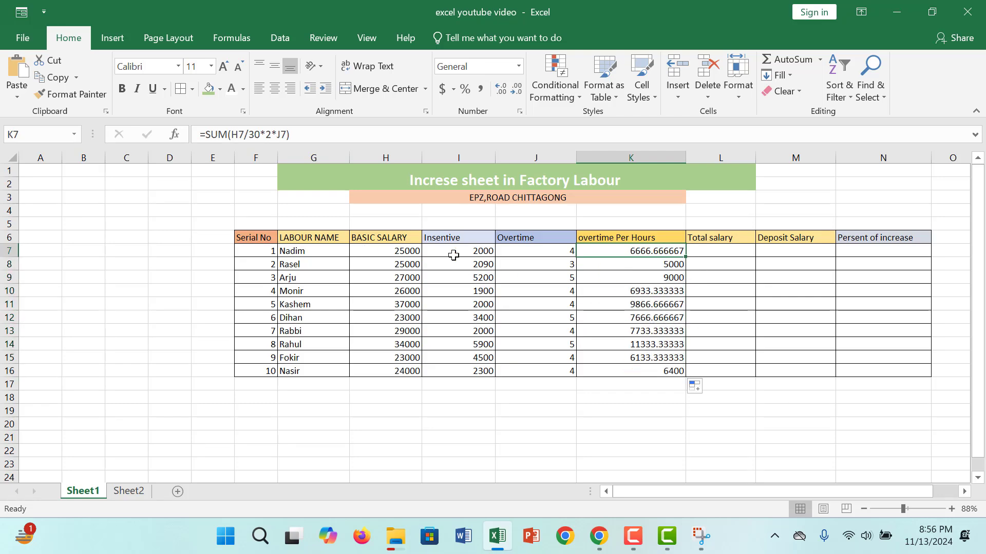
{"action": "left_click", "coordinate": [374, 252]}
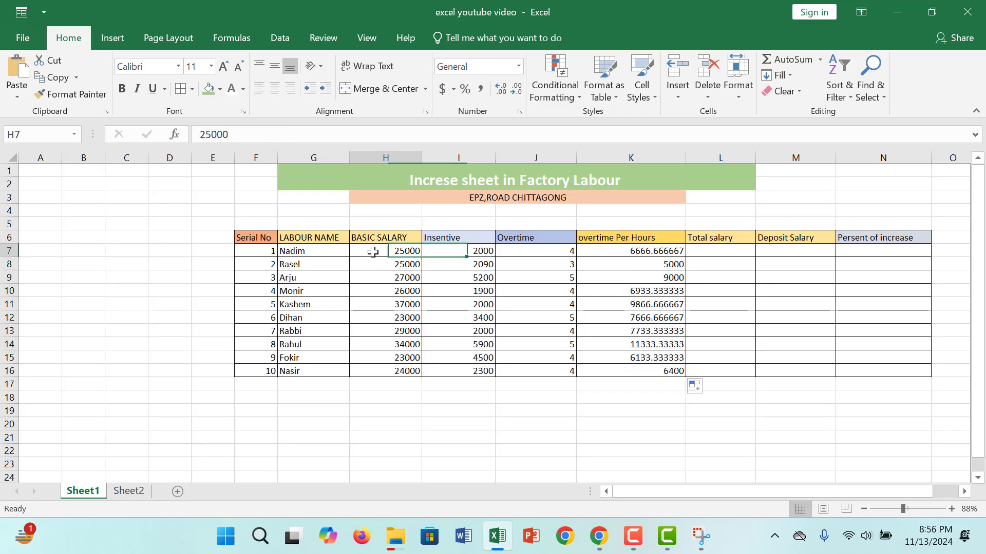
{"action": "left_click", "coordinate": [590, 253]}
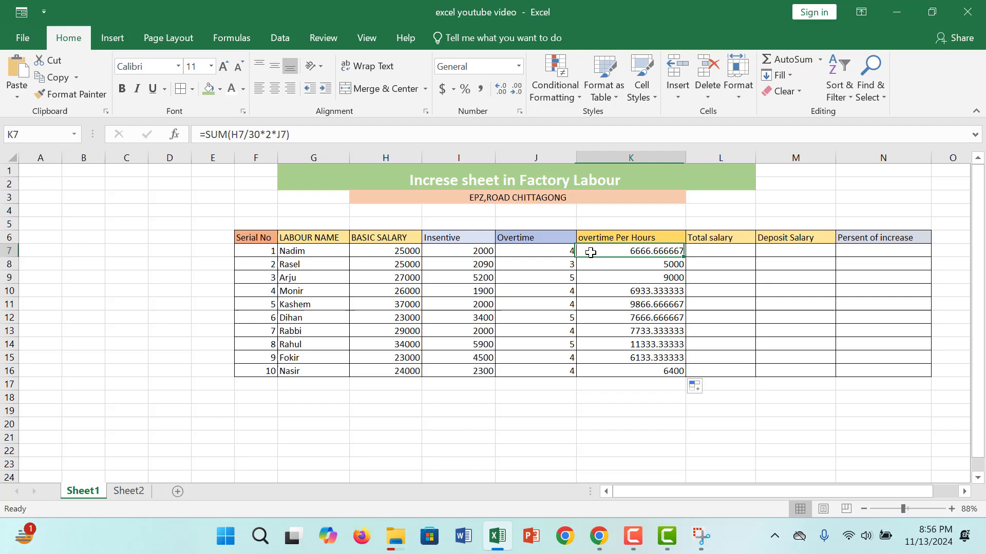
{"action": "double_click", "coordinate": [678, 251]}
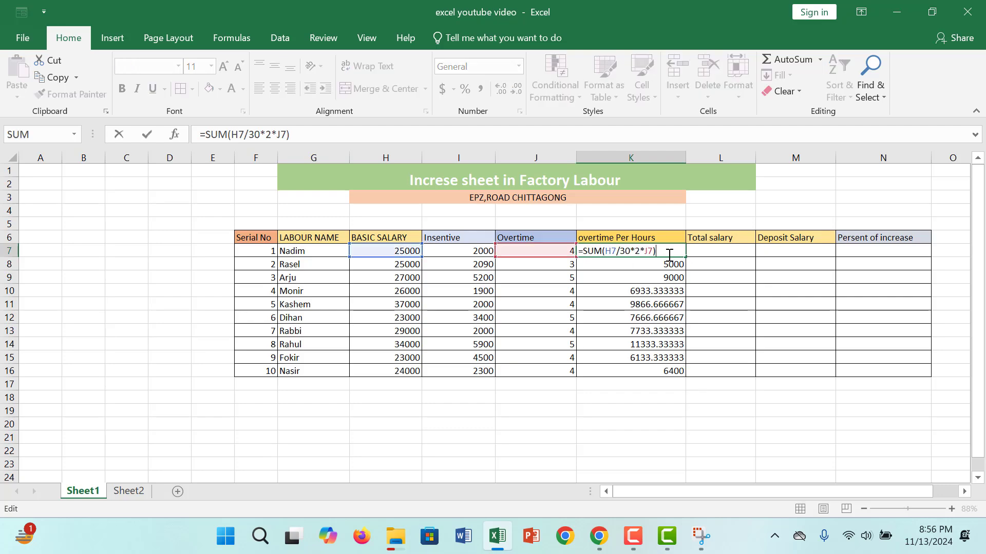
{"action": "key", "text": "Return"}
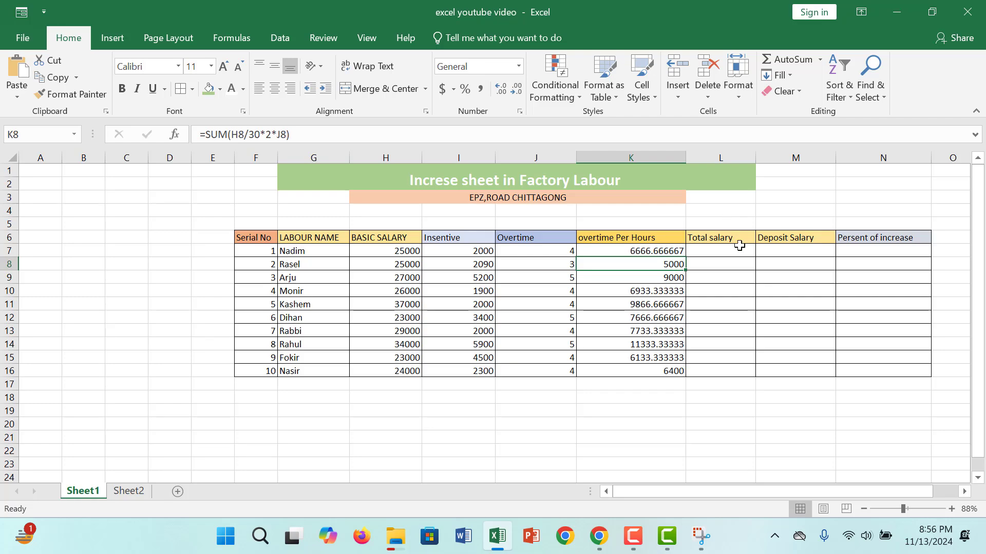
Enter the formula =SUM(H7+I7+K7) in L7 to add basic salary, incentive and overtime pay
{"action": "left_click", "coordinate": [740, 251]}
{"action": "type", "text": "="}
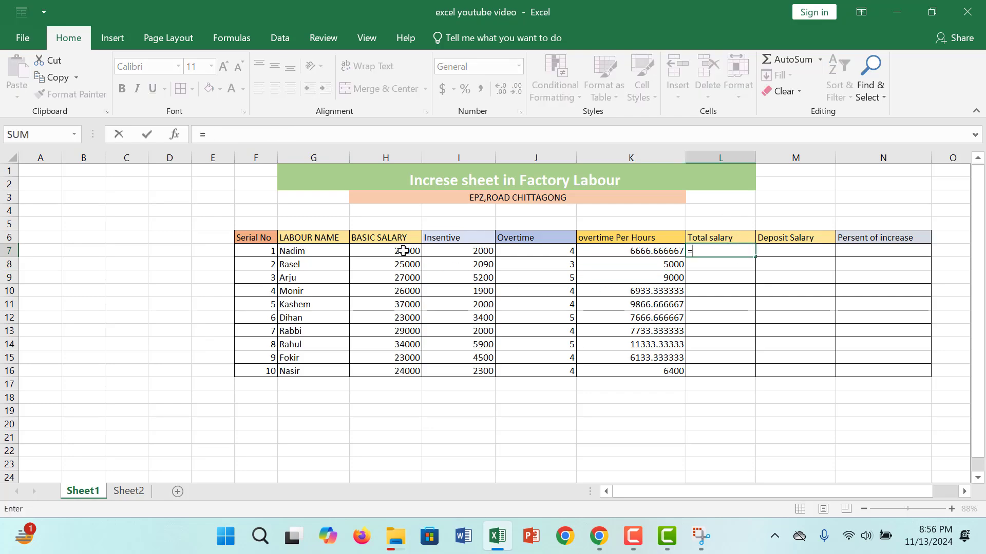
{"action": "type", "text": "s"}
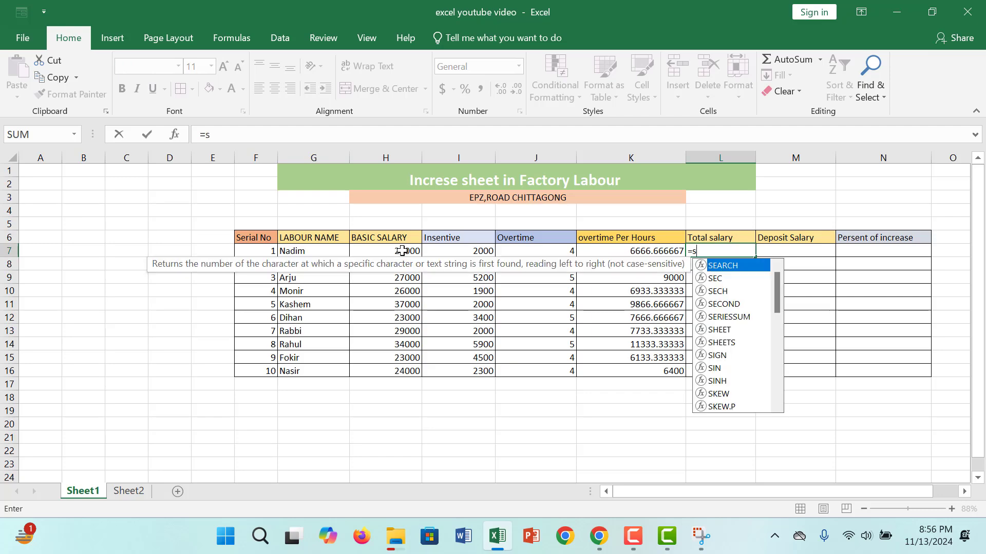
{"action": "type", "text": "um("}
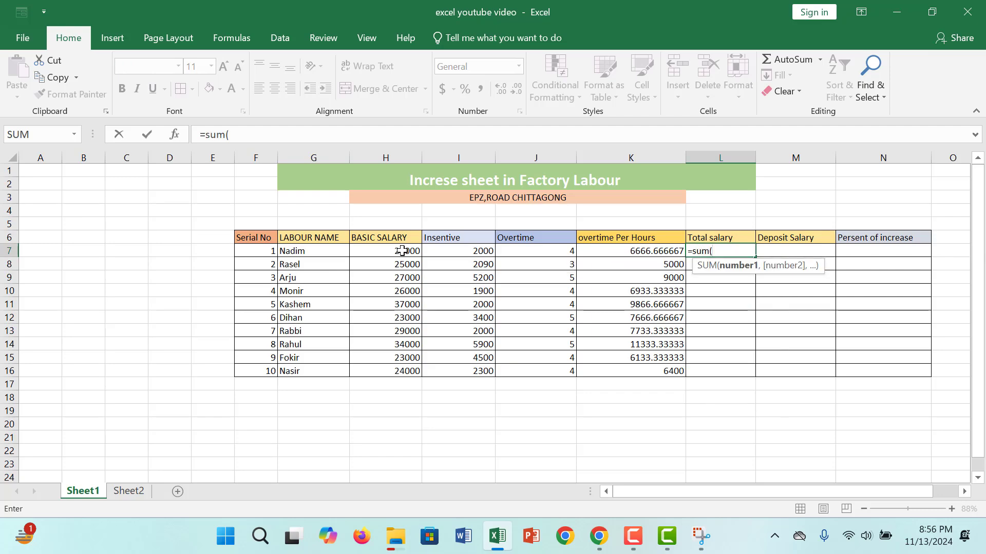
{"action": "left_click", "coordinate": [402, 250]}
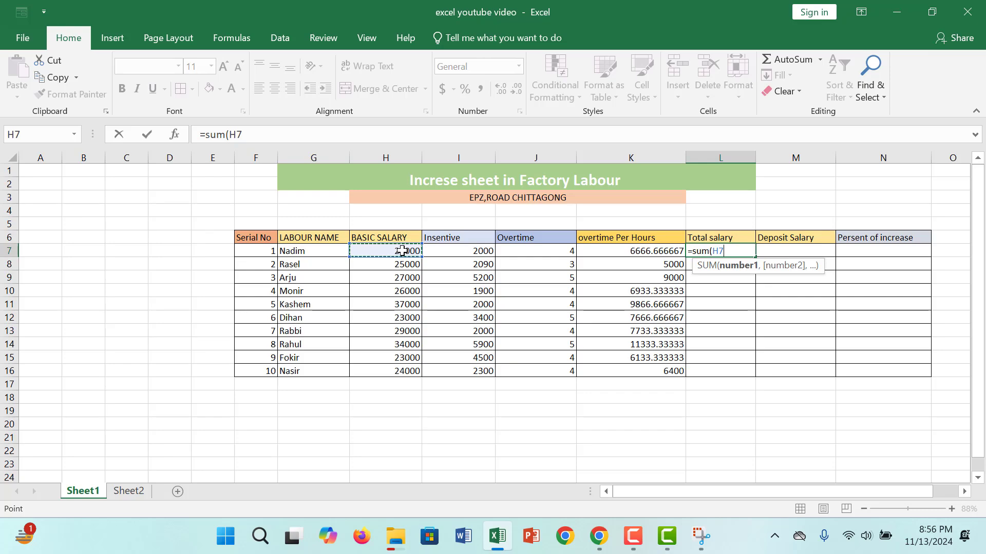
{"action": "type", "text": "+"}
{"action": "left_click", "coordinate": [474, 254]}
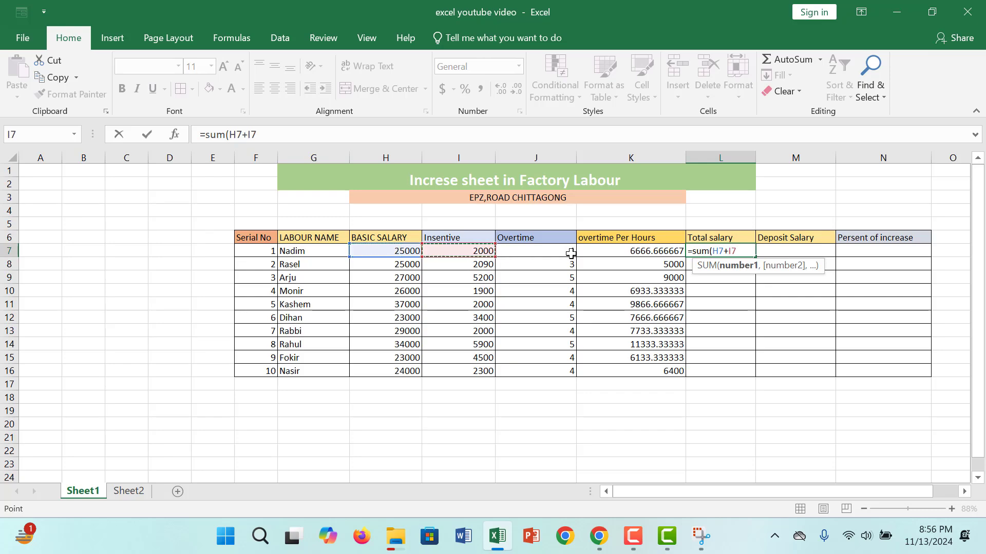
{"action": "type", "text": "+"}
{"action": "left_click", "coordinate": [651, 251]}
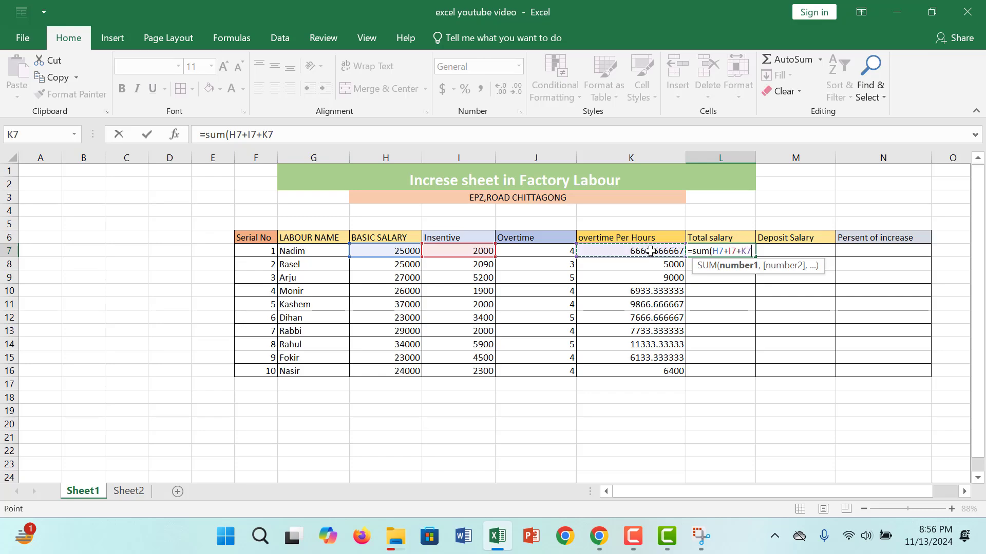
{"action": "type", "text": ")"}
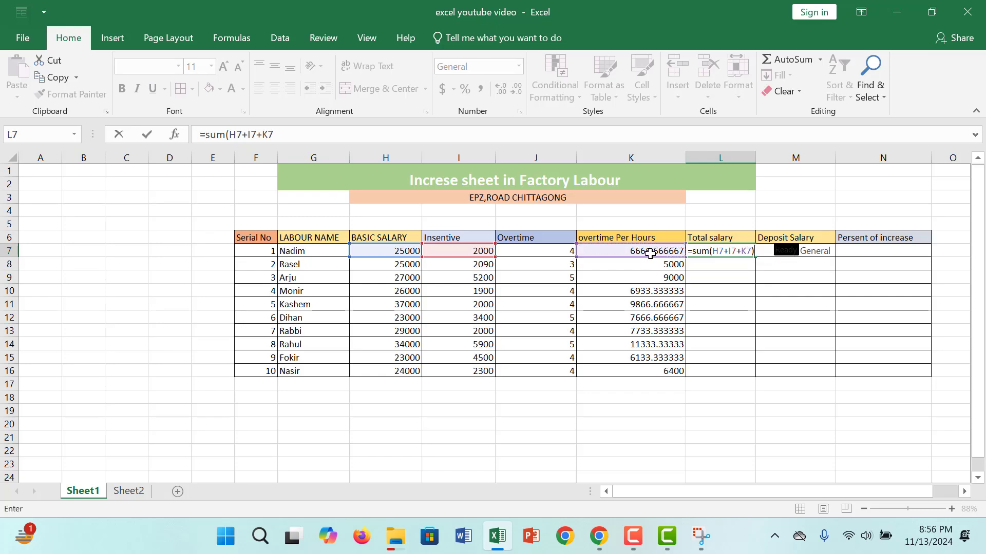
{"action": "key", "text": "Return"}
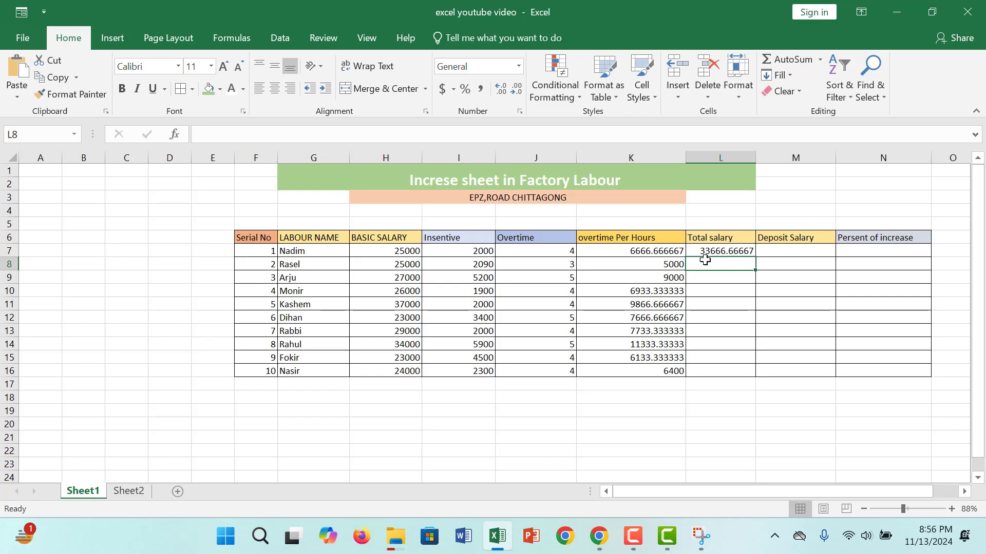
Fill the total salary formula from L7 down to L16
{"action": "left_click", "coordinate": [719, 251]}
{"action": "left_click_drag", "start_coordinate": [756, 259], "coordinate": [754, 371]}
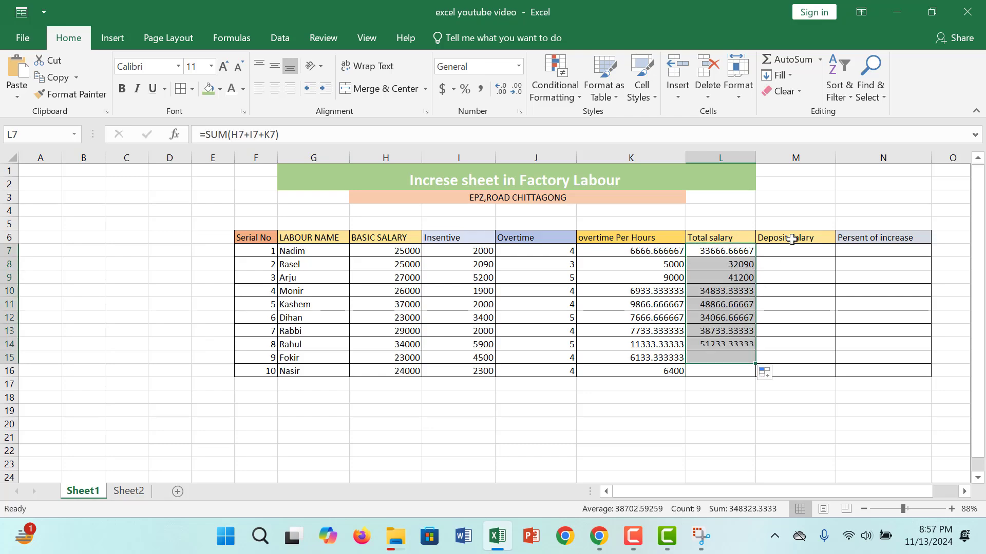
{"action": "left_click", "coordinate": [791, 253]}
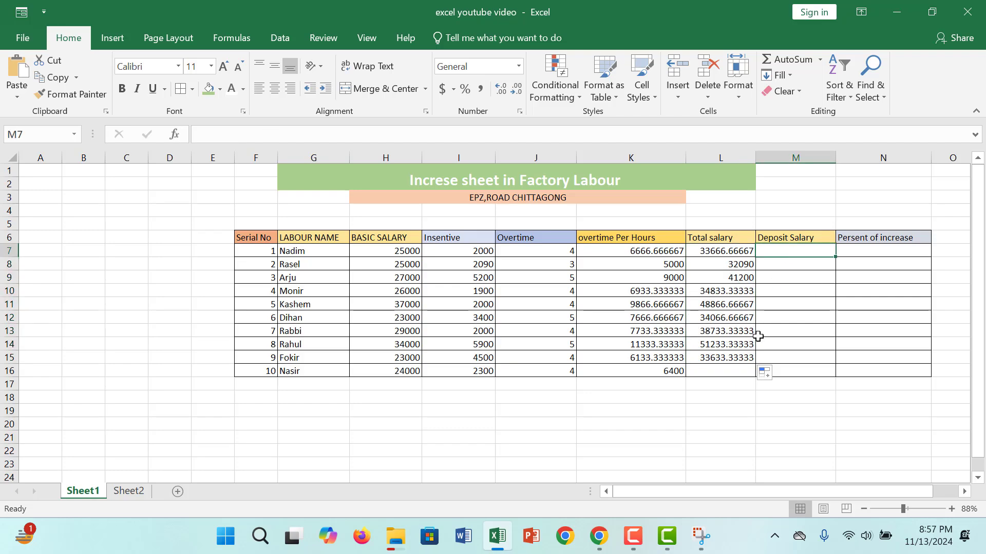
{"action": "left_click", "coordinate": [735, 252]}
{"action": "left_click_drag", "start_coordinate": [758, 262], "coordinate": [753, 373]}
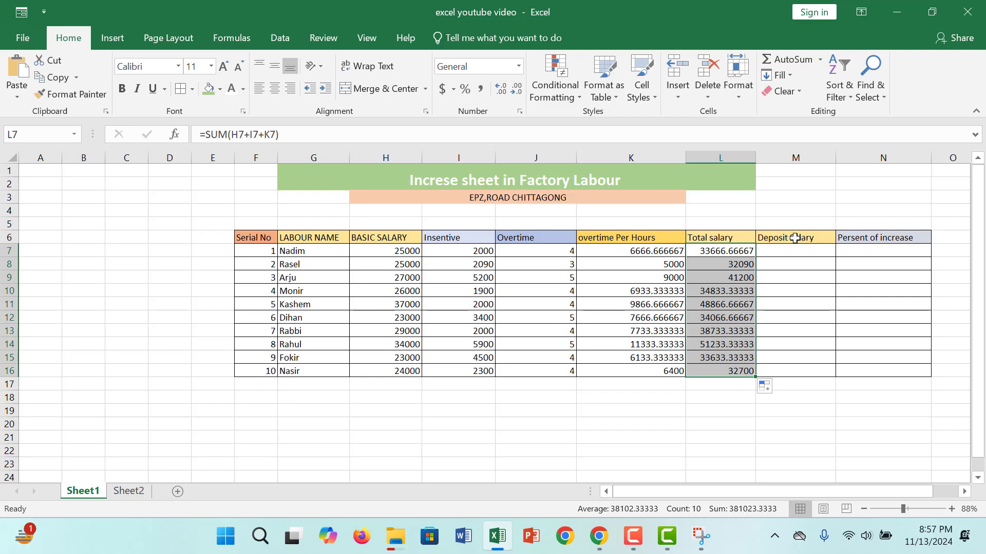
Enter the formula =L7/30 in M7 under Deposit Salary and fill it down to M16
{"action": "left_click", "coordinate": [797, 251]}
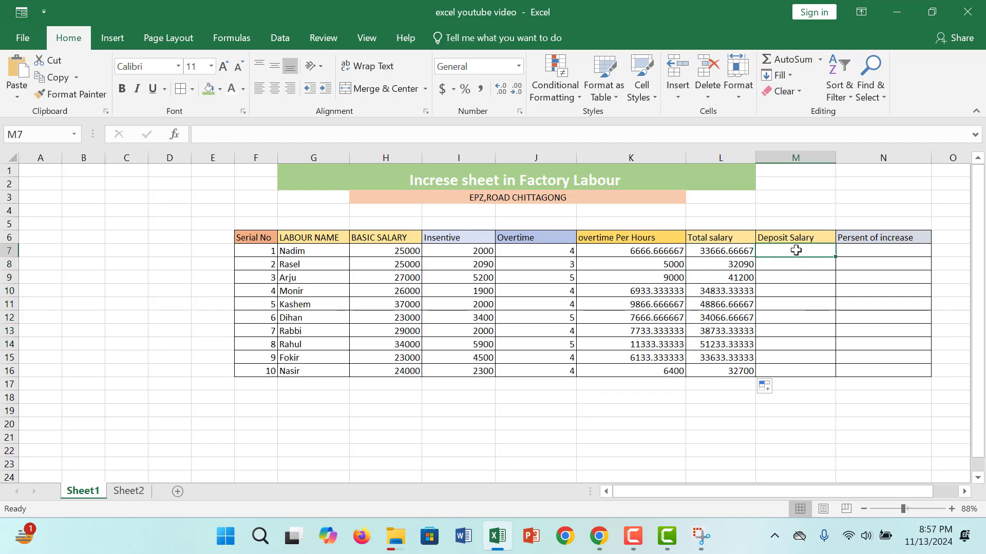
{"action": "type", "text": "="}
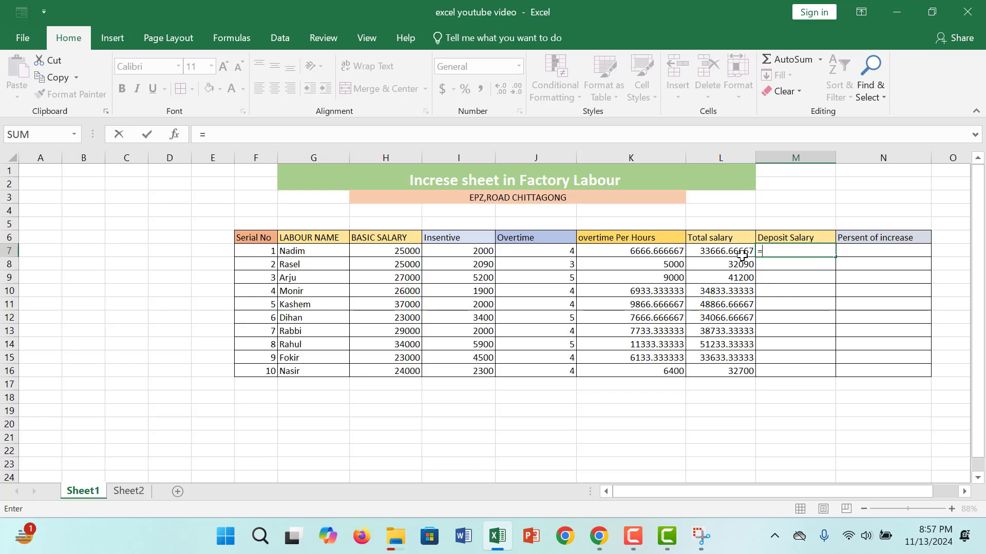
{"action": "left_click", "coordinate": [743, 251]}
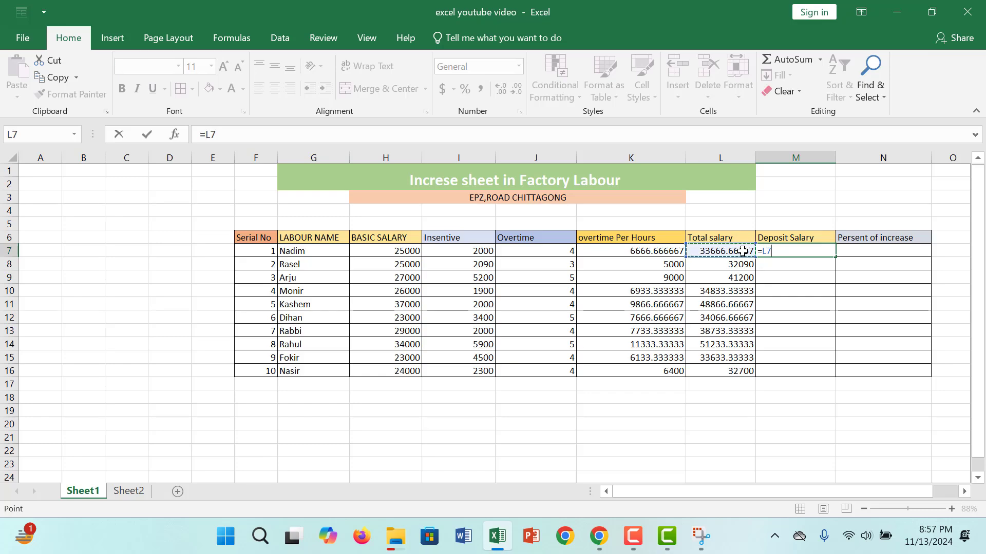
{"action": "type", "text": "/12"}
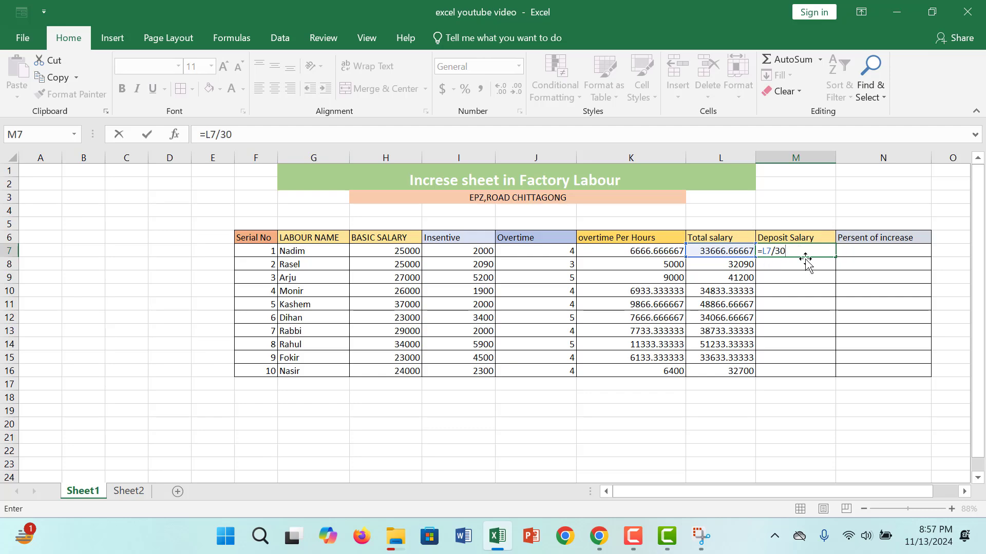
{"action": "key", "text": "Return"}
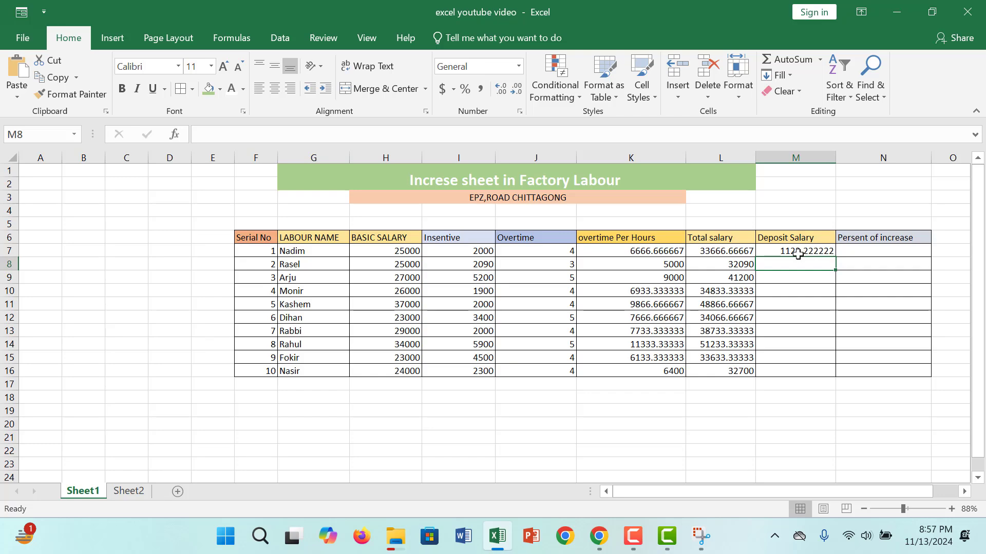
{"action": "left_click", "coordinate": [795, 251]}
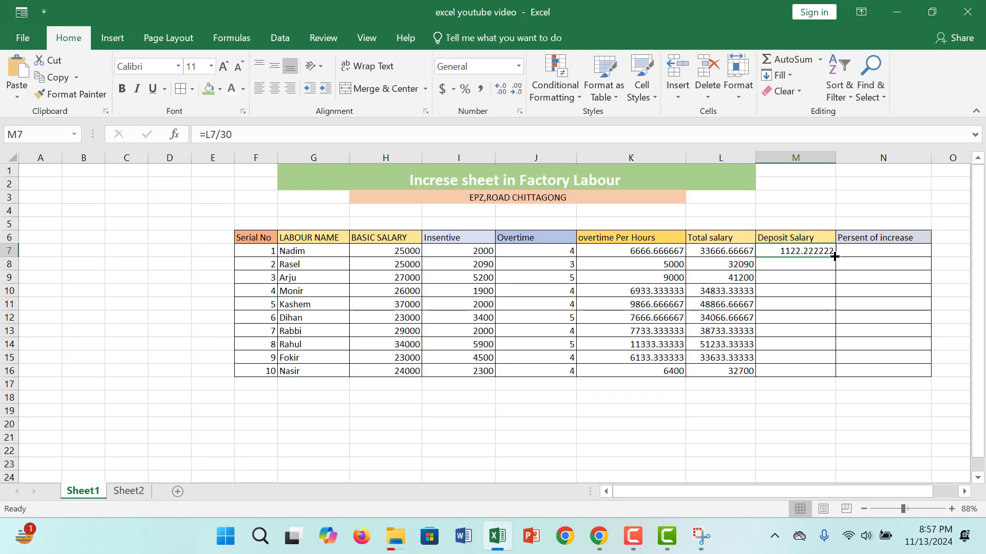
{"action": "left_click_drag", "start_coordinate": [835, 256], "coordinate": [829, 374]}
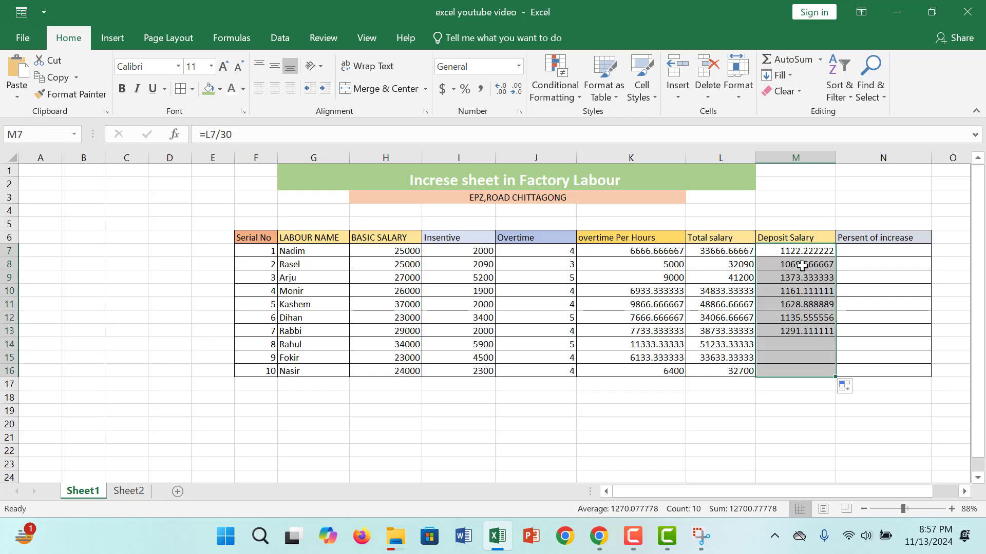
Enter the formula =L7*8% in N7 to calculate the percent of increase from the total salary
{"action": "left_click", "coordinate": [873, 249]}
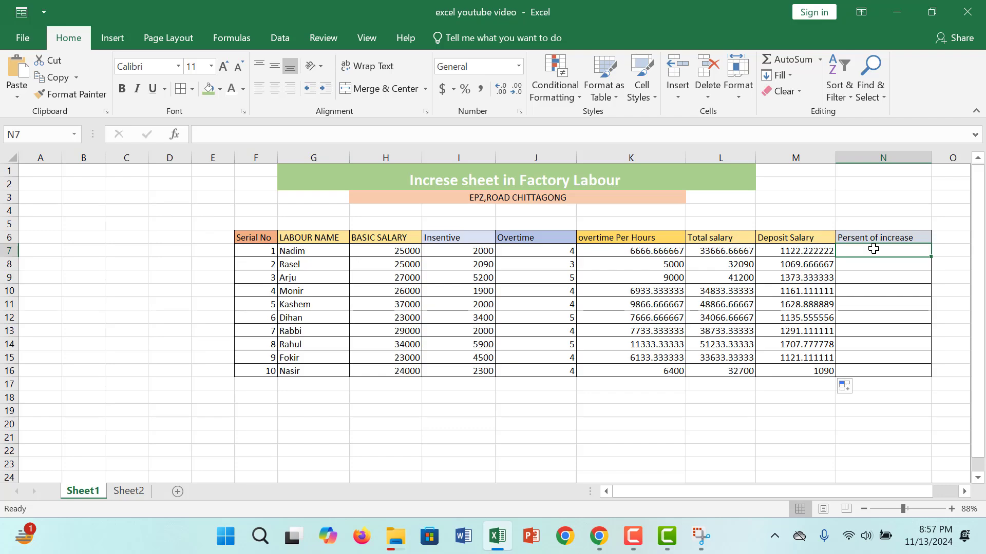
{"action": "type", "text": "="}
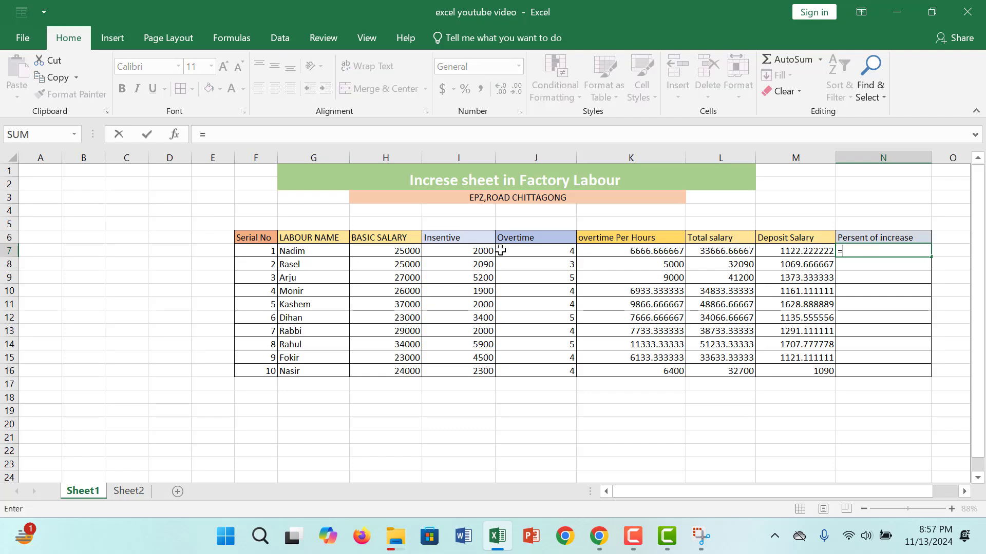
{"action": "left_click", "coordinate": [714, 250]}
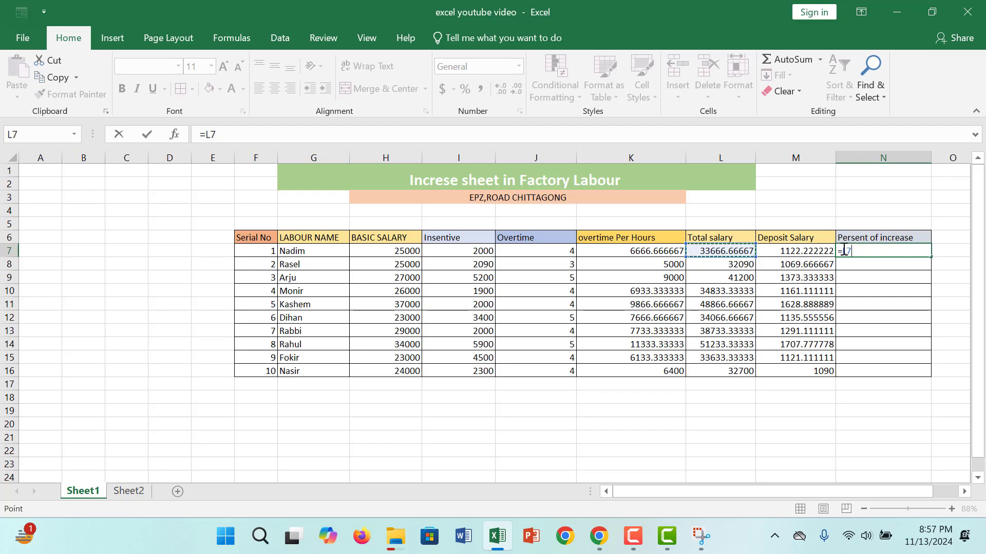
{"action": "type", "text": "*"}
{"action": "key", "text": "BackSpace"}
{"action": "key", "text": "BackSpace"}
{"action": "type", "text": "8%"}
{"action": "key", "text": "Return"}
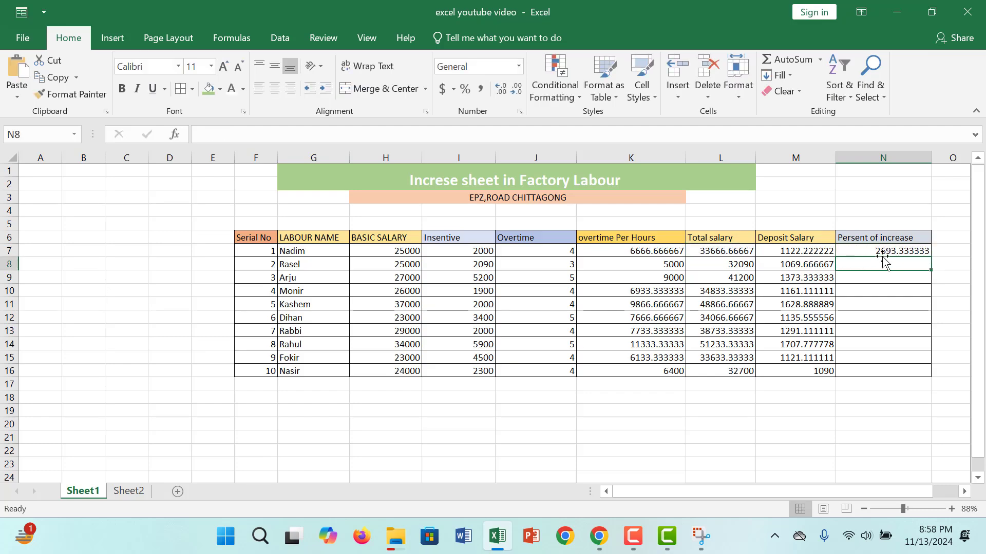
Fill the percent of increase formula from N7 down to N16
{"action": "left_click", "coordinate": [912, 251]}
{"action": "left_click_drag", "start_coordinate": [930, 257], "coordinate": [927, 371]}
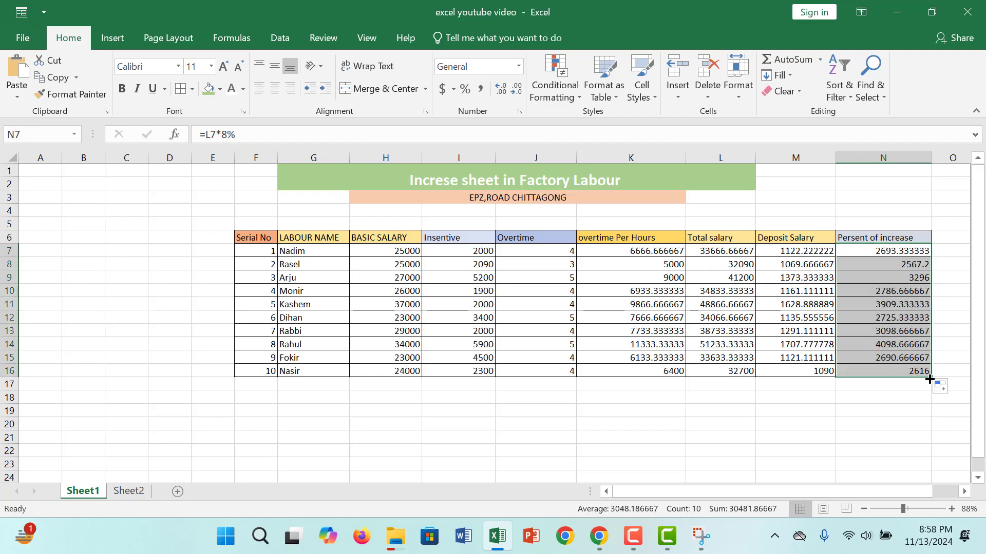
{"action": "left_click", "coordinate": [898, 343]}
{"action": "left_click", "coordinate": [904, 252]}
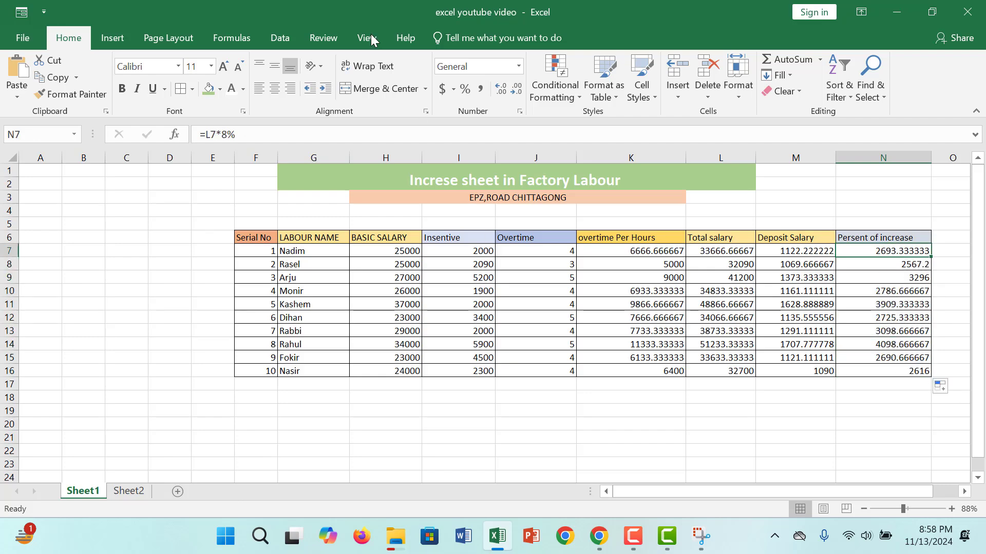
Underline the percent of increase values in N7:N16
{"action": "left_click", "coordinate": [152, 88]}
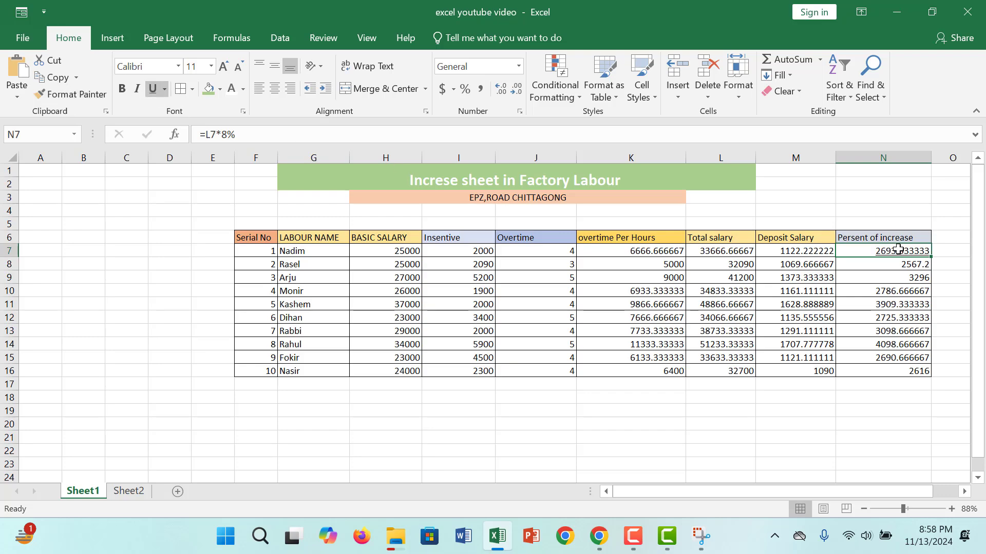
{"action": "left_click_drag", "start_coordinate": [904, 251], "coordinate": [883, 370]}
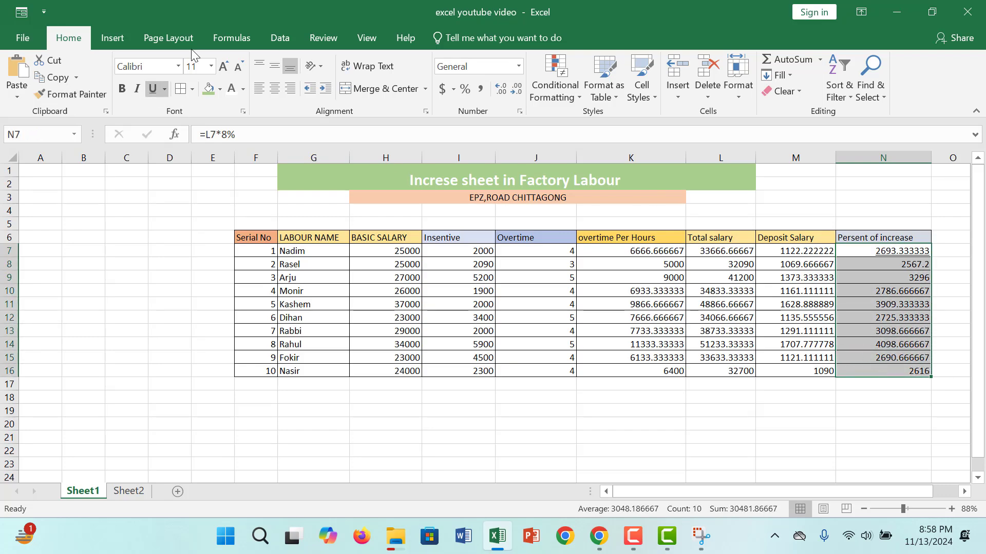
{"action": "left_click", "coordinate": [154, 89]}
{"action": "left_click", "coordinate": [154, 90]}
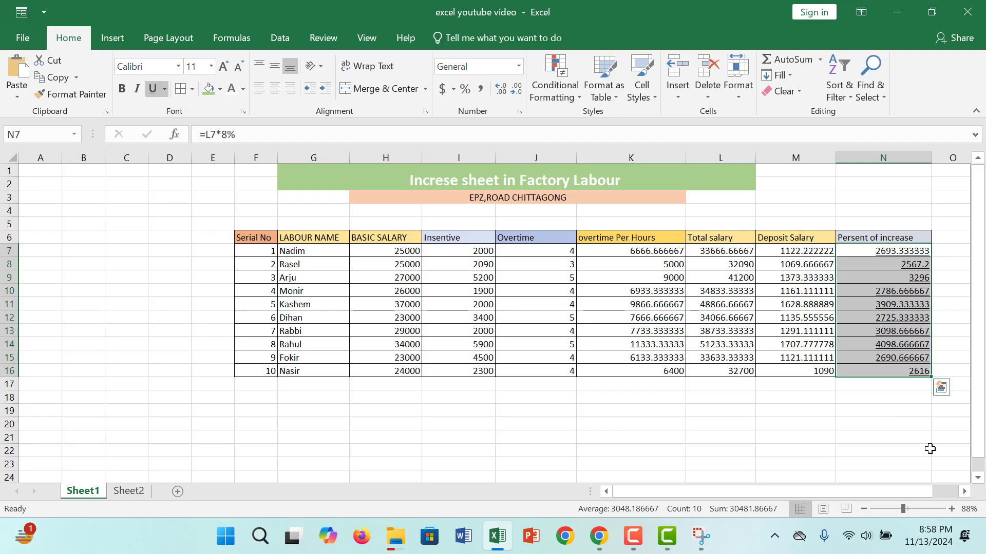
{"action": "left_click", "coordinate": [884, 407]}
Increase the font size of the percent of increase values in N7:N16 to 14
{"action": "left_click_drag", "start_coordinate": [903, 251], "coordinate": [910, 369]}
{"action": "key", "text": "F10"}
{"action": "left_click", "coordinate": [223, 70]}
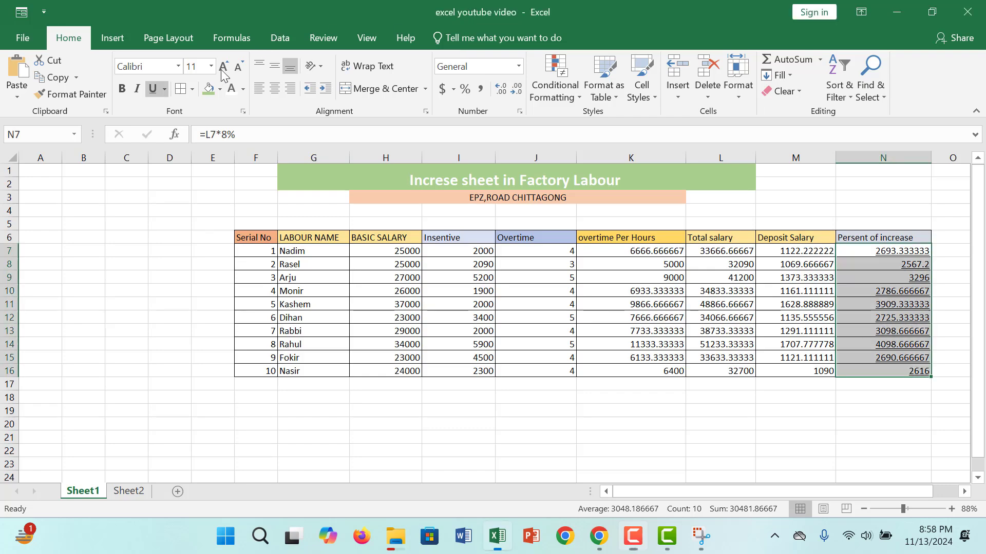
{"action": "left_click", "coordinate": [222, 69]}
{"action": "left_click", "coordinate": [223, 69]}
{"action": "left_click_drag", "start_coordinate": [894, 321], "coordinate": [894, 337]}
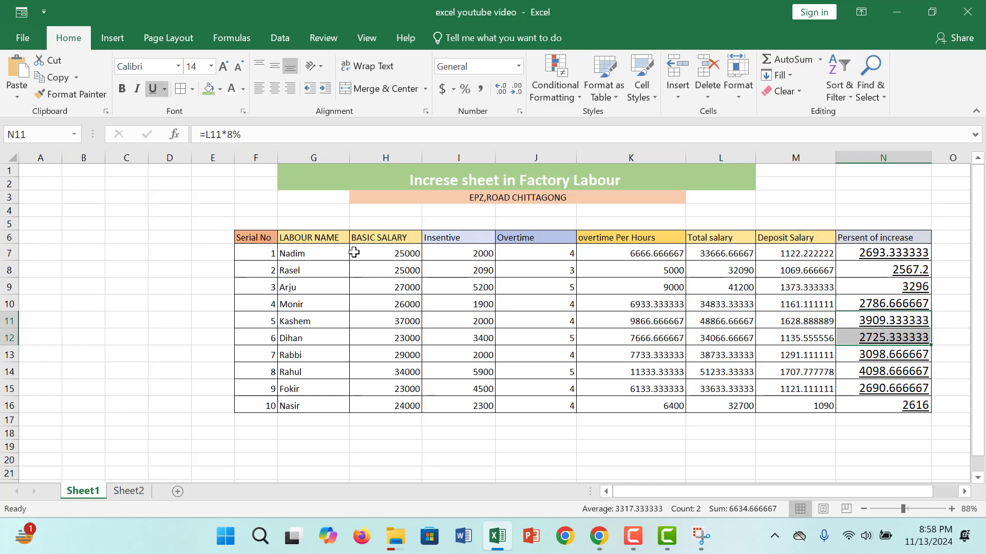
{"action": "left_click", "coordinate": [261, 269]}
{"action": "left_click", "coordinate": [314, 268]}
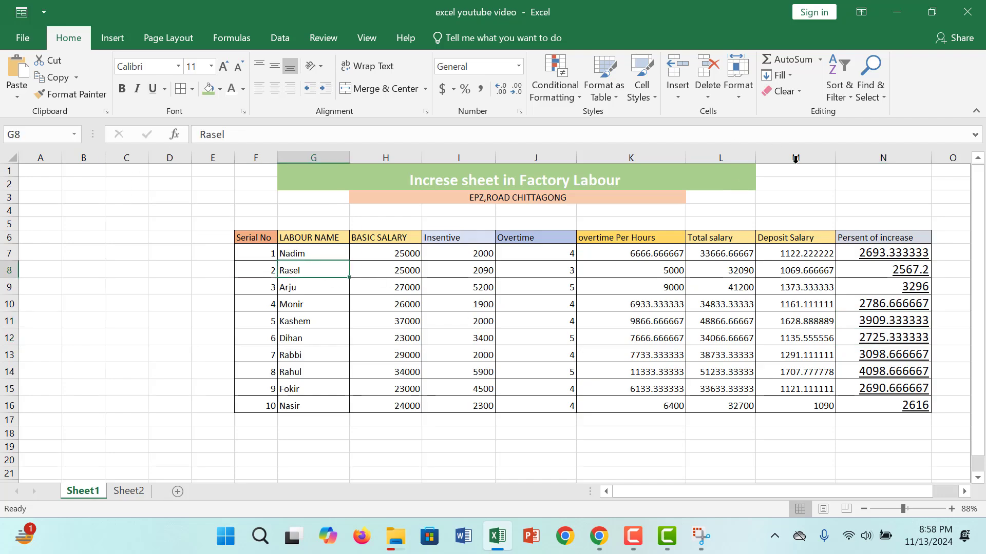
{"action": "left_click", "coordinate": [785, 353]}
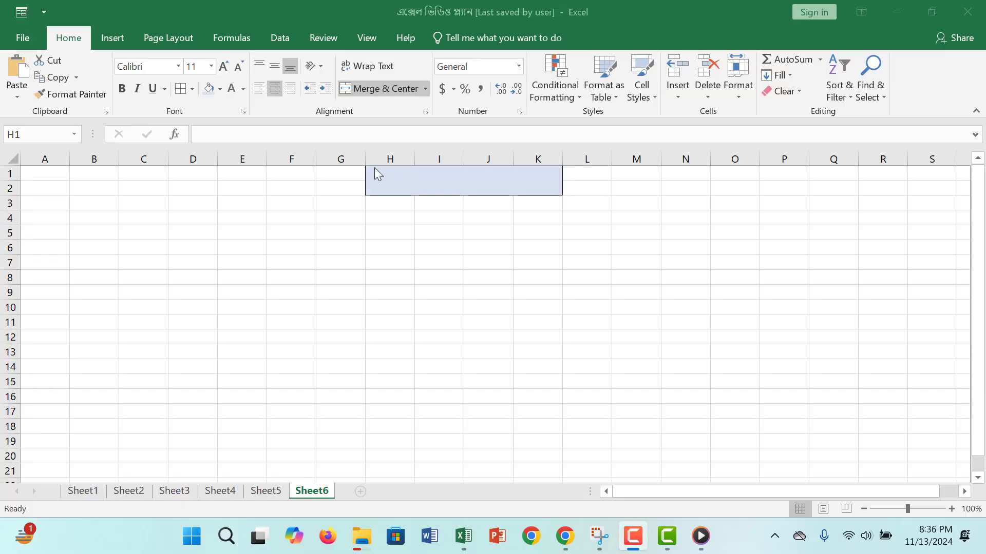
Enter the title "Miraj Super Market" in the merged blue header cell H1:K2 of Sheet6
{"action": "left_click", "coordinate": [442, 203]}
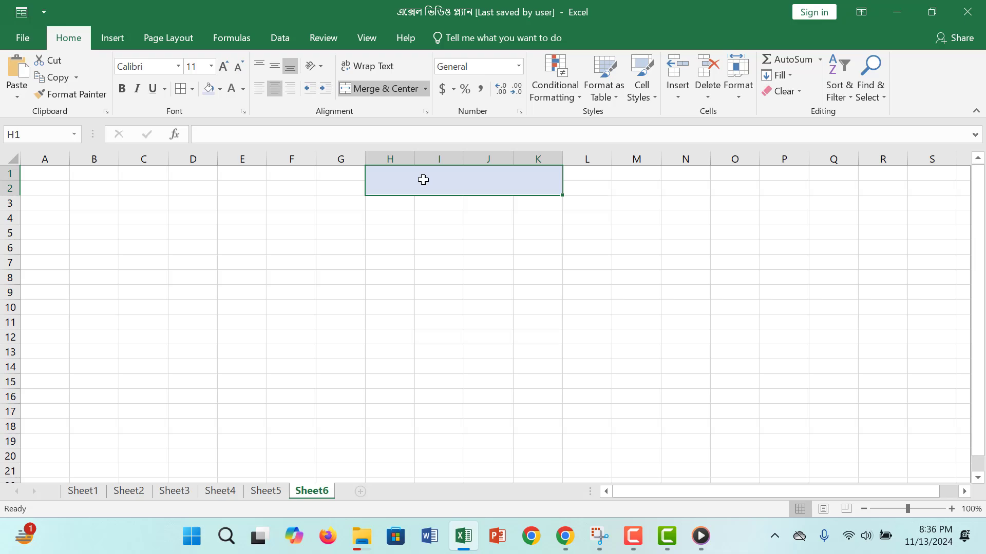
{"action": "left_click", "coordinate": [436, 277]}
{"action": "left_click", "coordinate": [420, 194]}
{"action": "type", "text": "Miraj"}
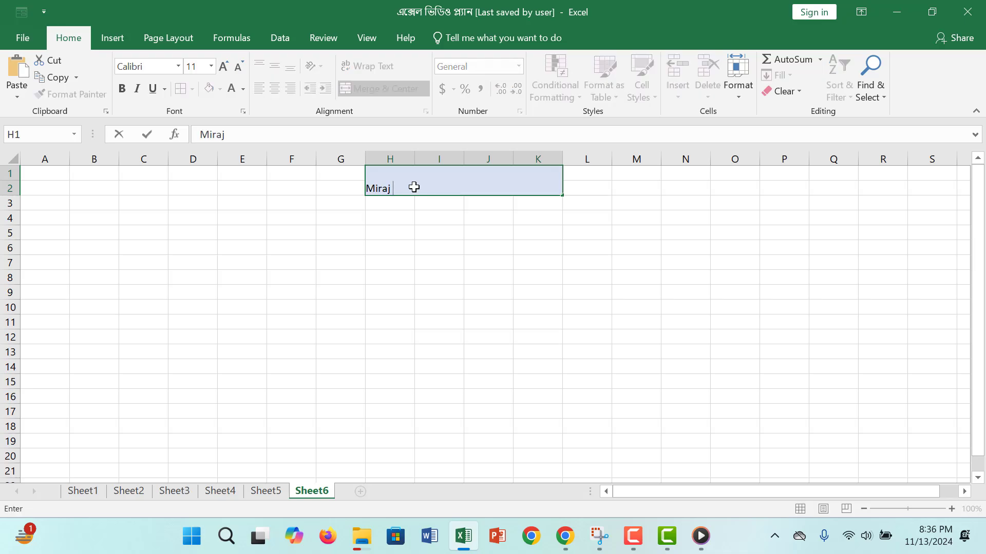
{"action": "type", "text": " Super Market"}
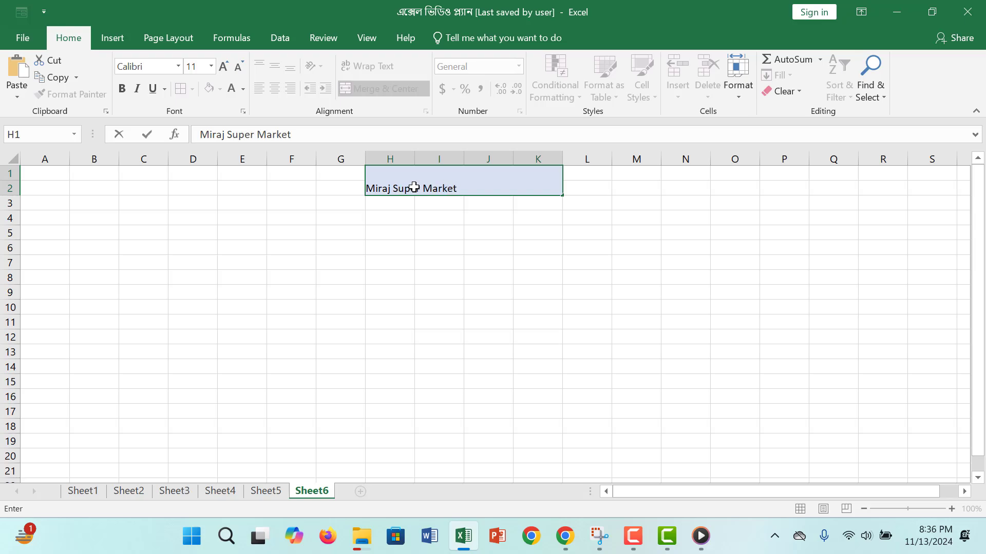
{"action": "left_click", "coordinate": [462, 235]}
Enter the label "Custmer Name" in C3 and widen column C to fit it
{"action": "left_click_drag", "start_coordinate": [246, 278], "coordinate": [246, 262]}
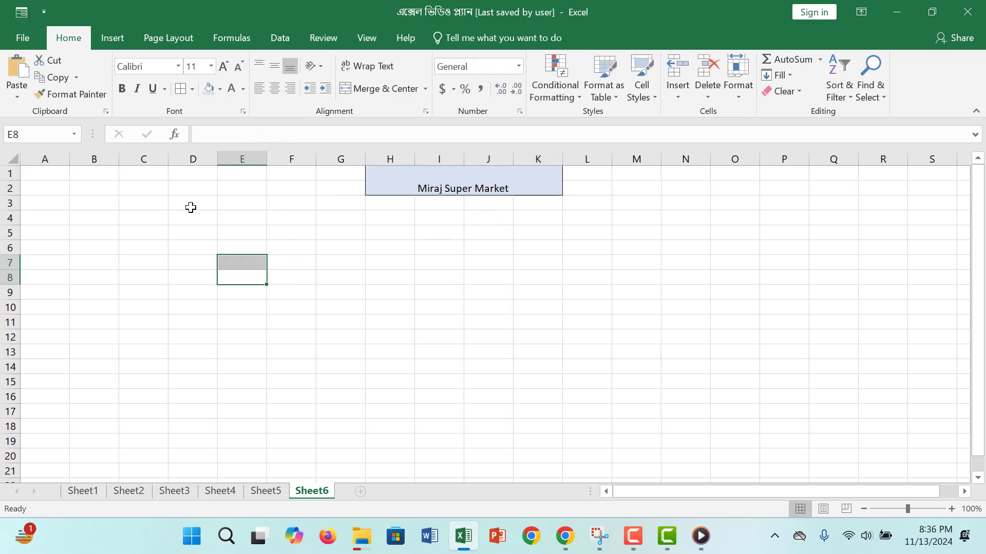
{"action": "left_click", "coordinate": [146, 200]}
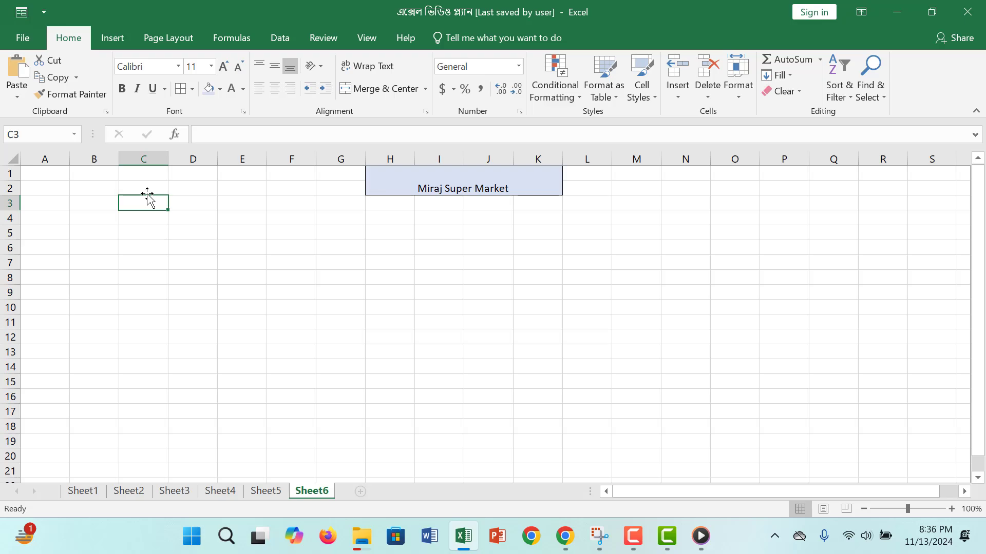
{"action": "type", "text": "Custe"}
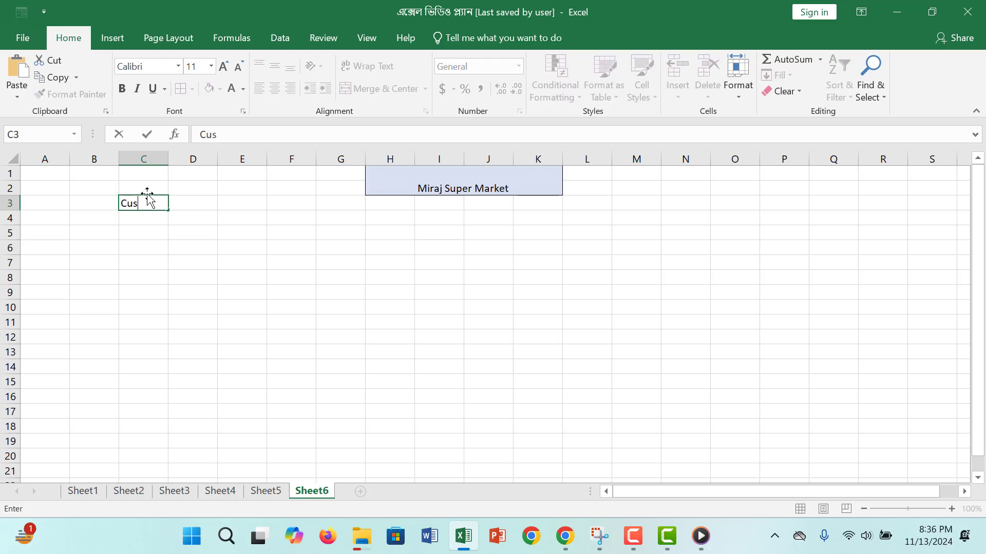
{"action": "key", "text": "BackSpace"}
{"action": "type", "text": "mer"}
{"action": "key", "text": "BackSpace"}
{"action": "key", "text": "BackSpace"}
{"action": "type", "text": "er Name"}
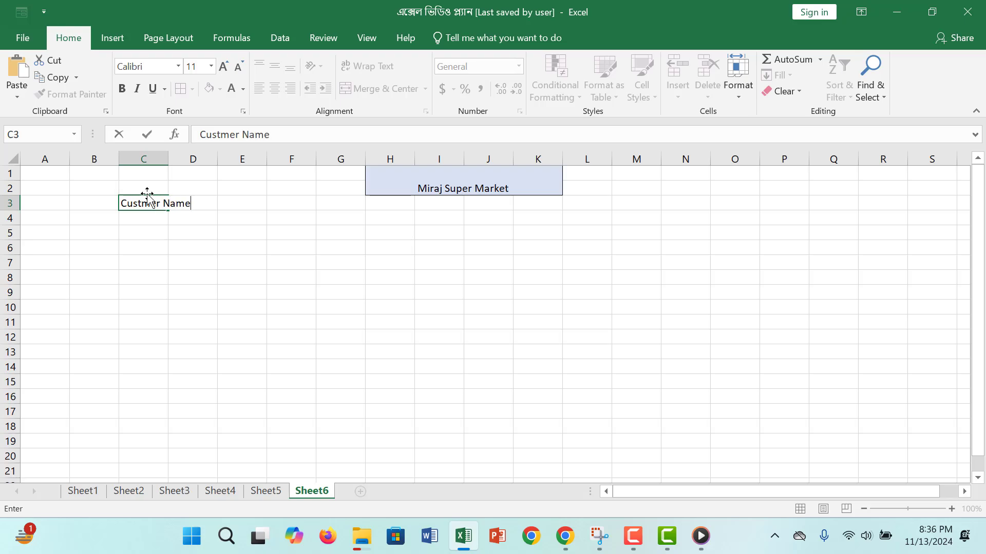
{"action": "left_click", "coordinate": [162, 264]}
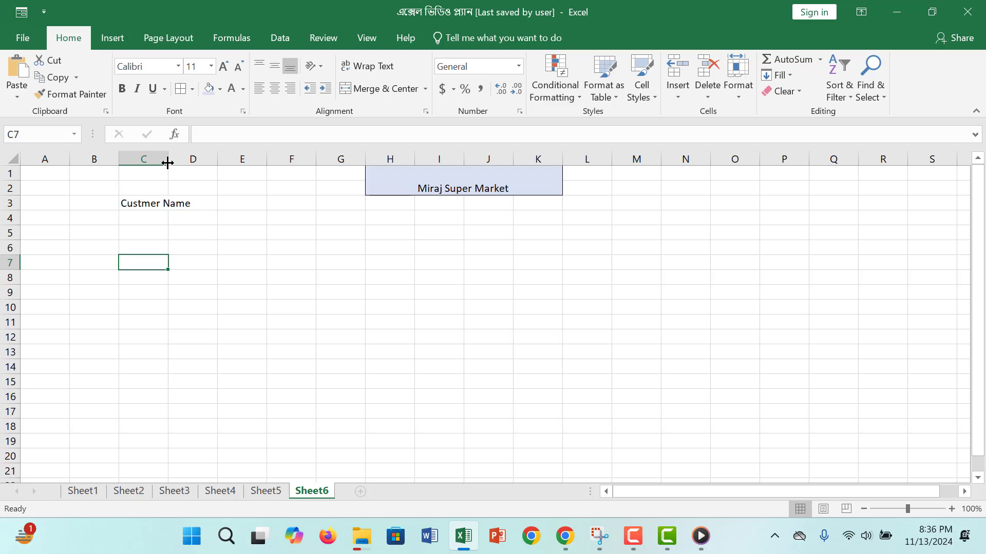
{"action": "left_click_drag", "start_coordinate": [168, 160], "coordinate": [212, 182]}
Enter the label "Invoice Number" in C2, above the customer name label
{"action": "left_click", "coordinate": [158, 189]}
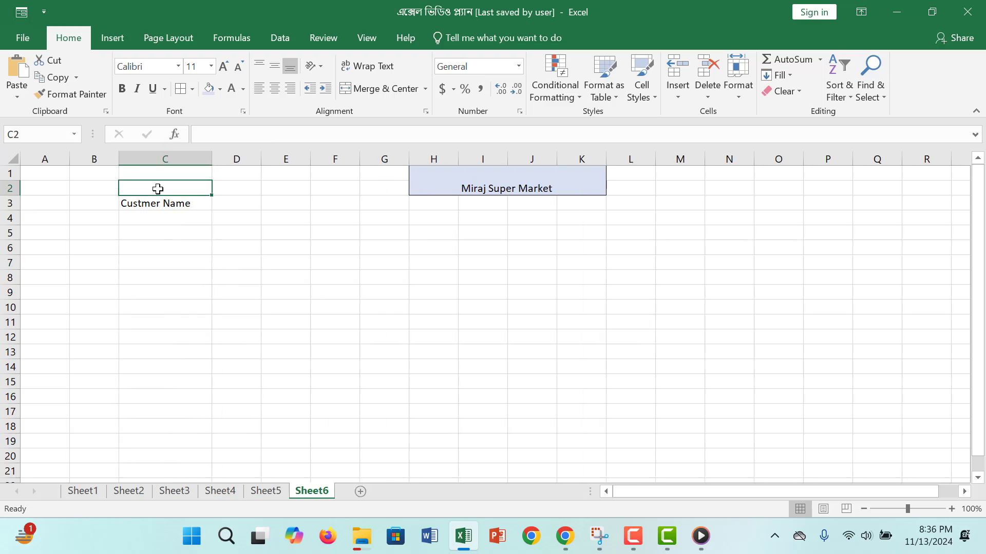
{"action": "type", "text": "Inv"}
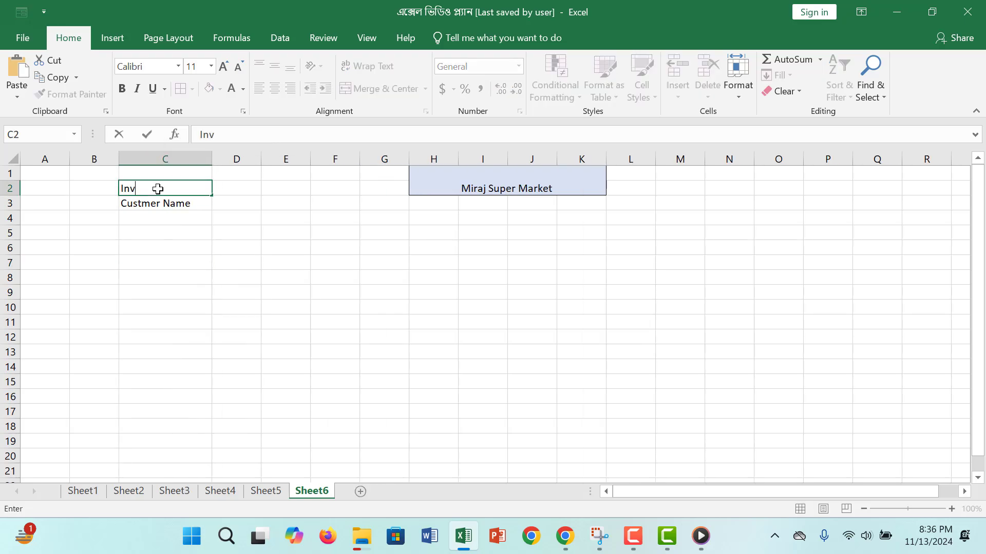
{"action": "type", "text": "oice Numbre"}
{"action": "key", "text": "BackSpace"}
{"action": "key", "text": "BackSpace"}
{"action": "type", "text": "e"}
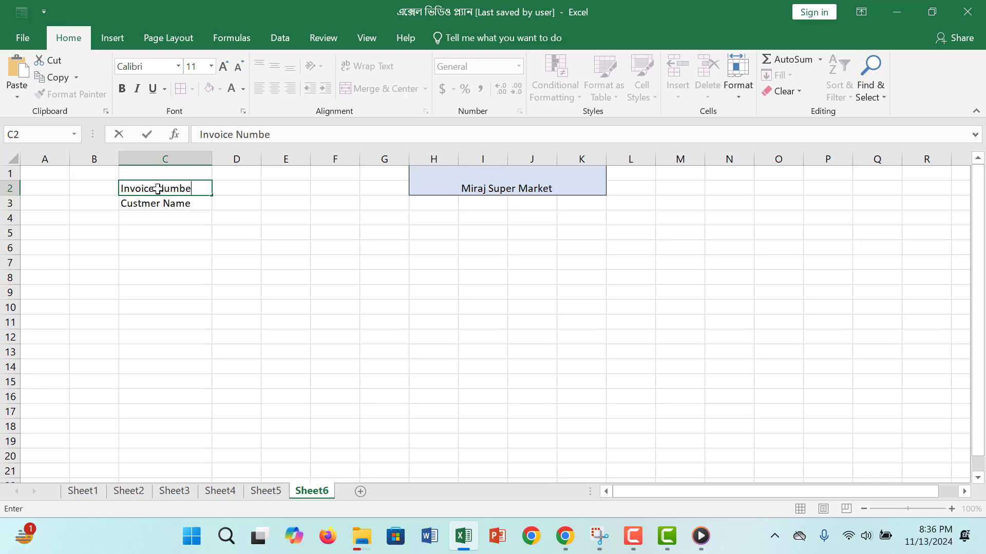
{"action": "type", "text": "r"}
{"action": "left_click", "coordinate": [200, 237]}
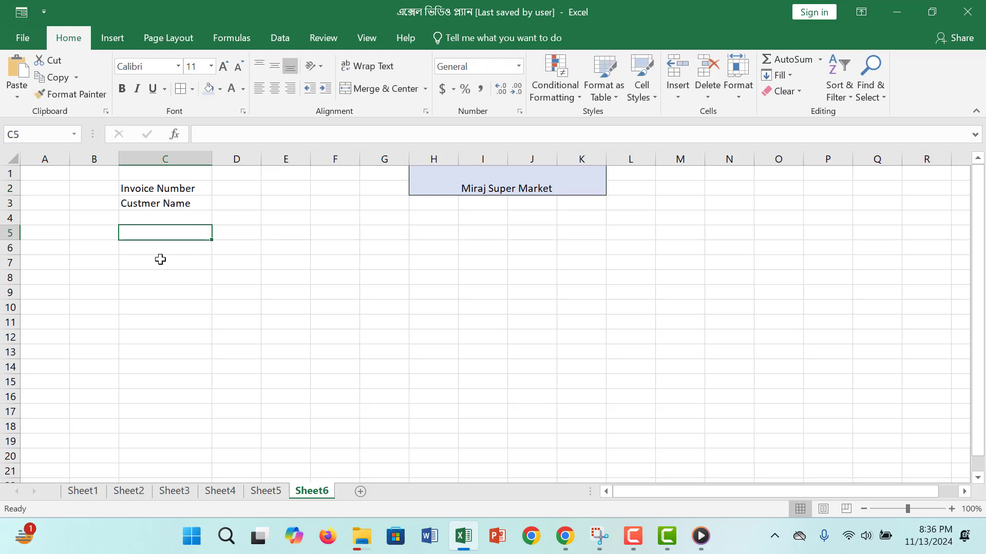
{"action": "left_click", "coordinate": [161, 262]}
Shade the invoice number label in C2 light blue and the customer name label in C3 light orange
{"action": "left_click", "coordinate": [170, 203]}
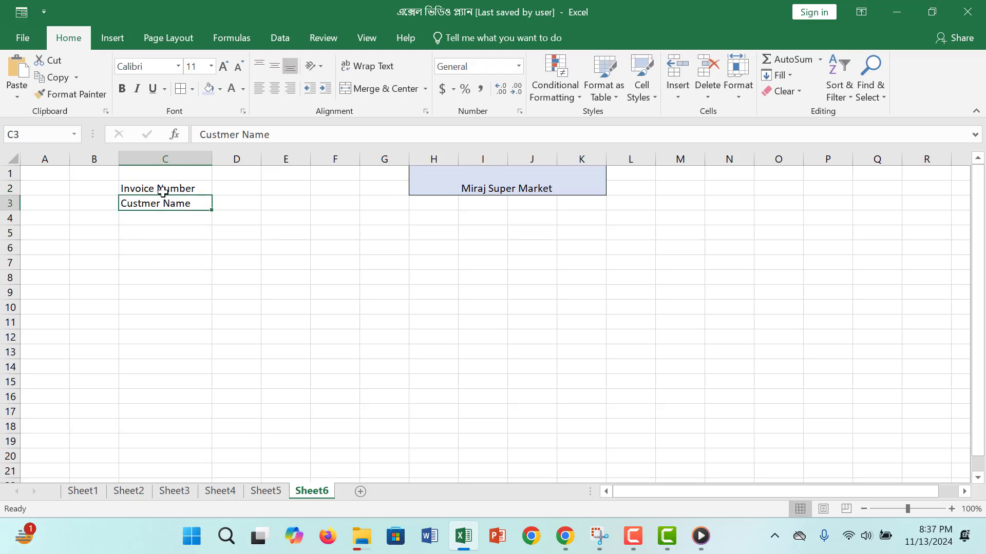
{"action": "left_click", "coordinate": [162, 189]}
{"action": "left_click", "coordinate": [209, 88]}
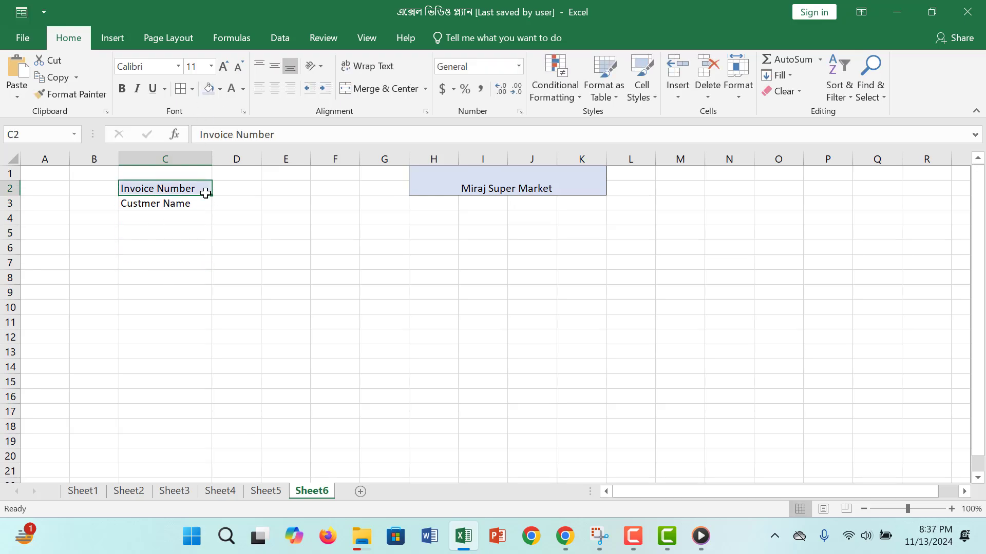
{"action": "left_click", "coordinate": [198, 216]}
{"action": "left_click", "coordinate": [196, 204]}
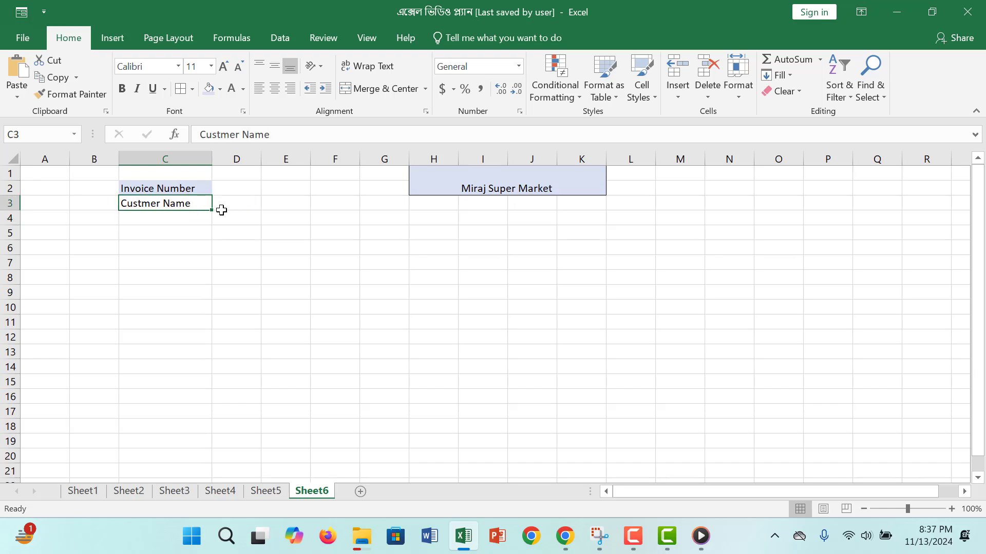
{"action": "left_click", "coordinate": [220, 90]}
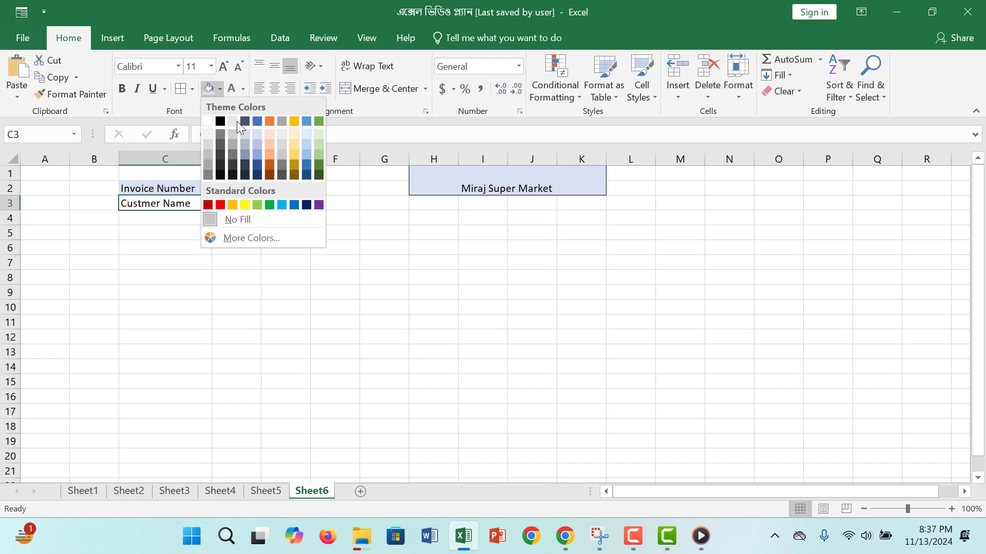
{"action": "left_click", "coordinate": [271, 134]}
{"action": "left_click", "coordinate": [237, 204]}
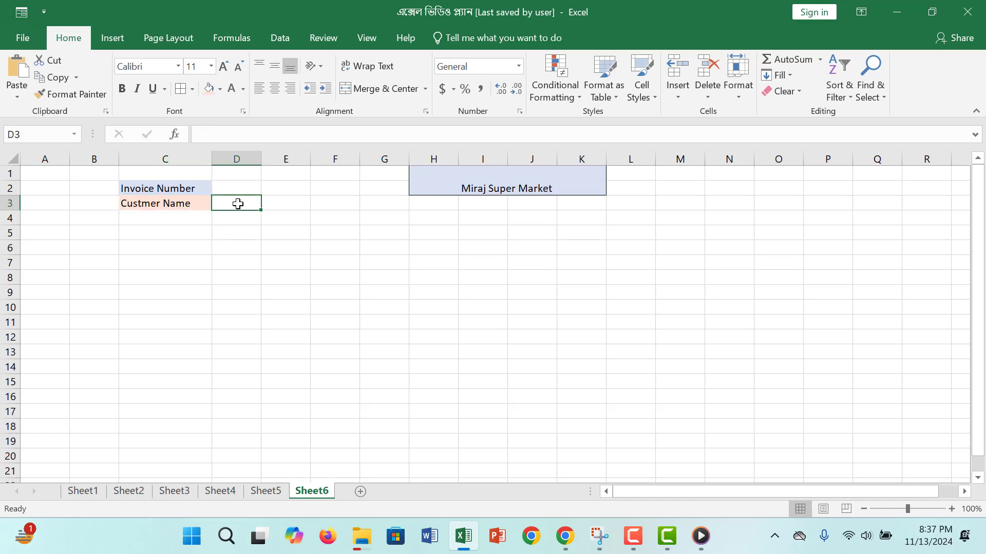
{"action": "left_click", "coordinate": [462, 277]}
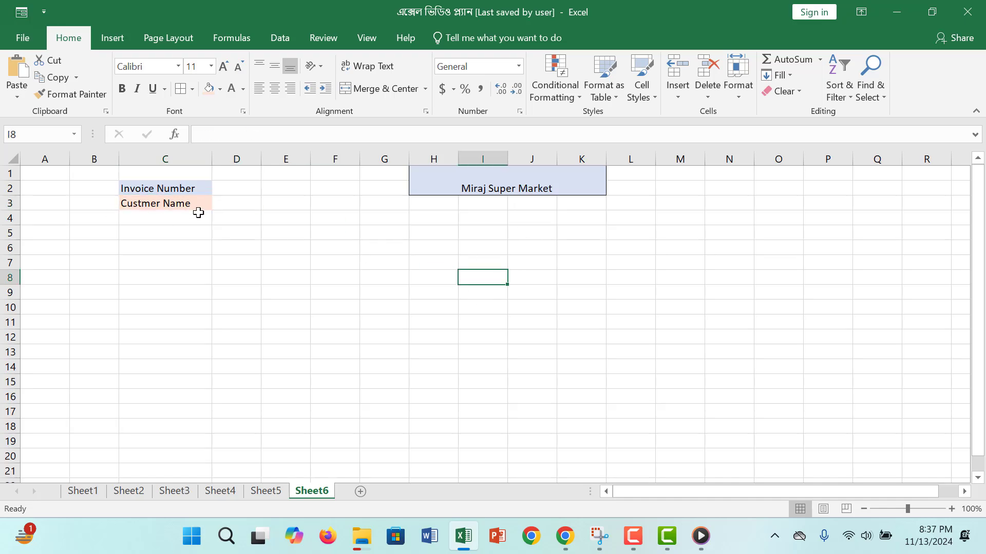
Enter the label "Date" in G5 and select the adjacent cell H5
{"action": "left_click", "coordinate": [393, 237]}
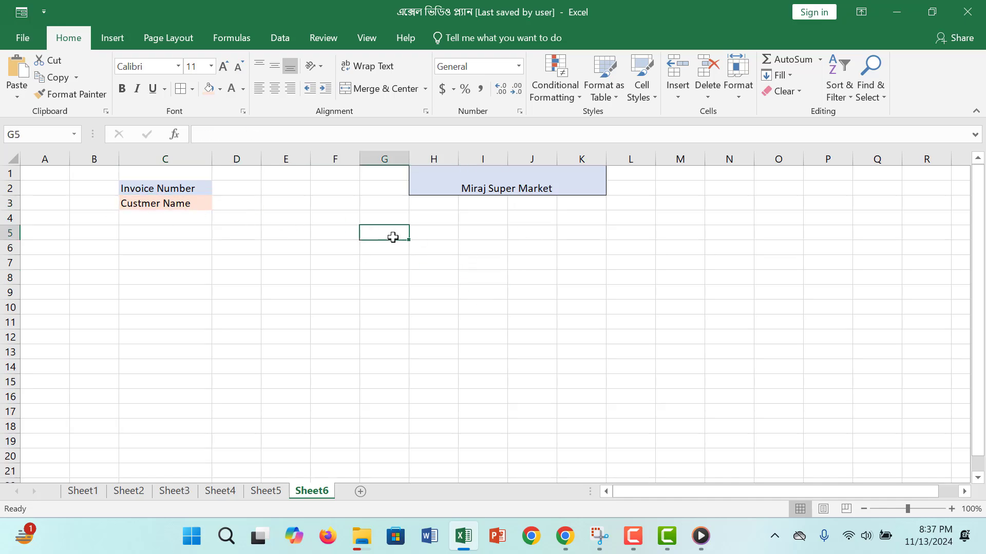
{"action": "type", "text": "Date"}
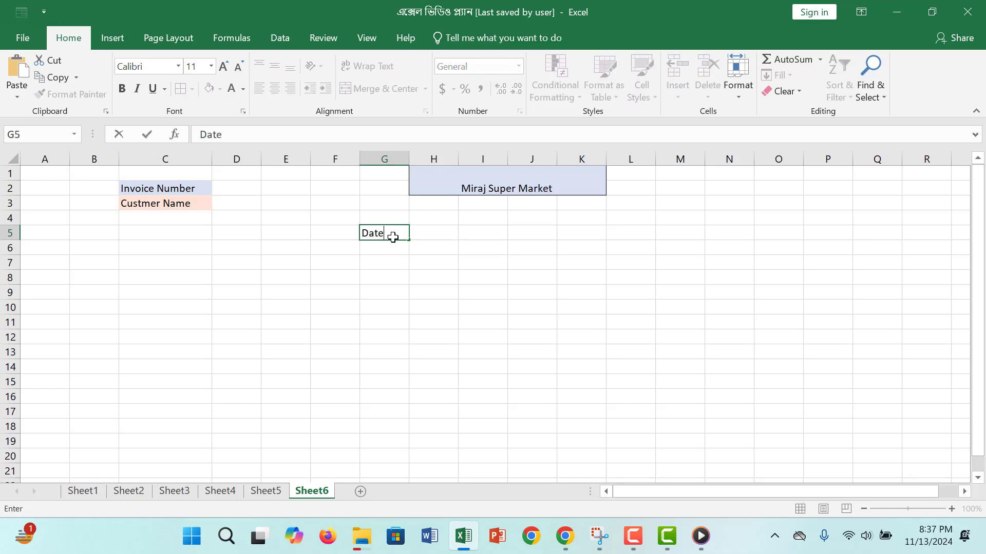
{"action": "left_click", "coordinate": [411, 293]}
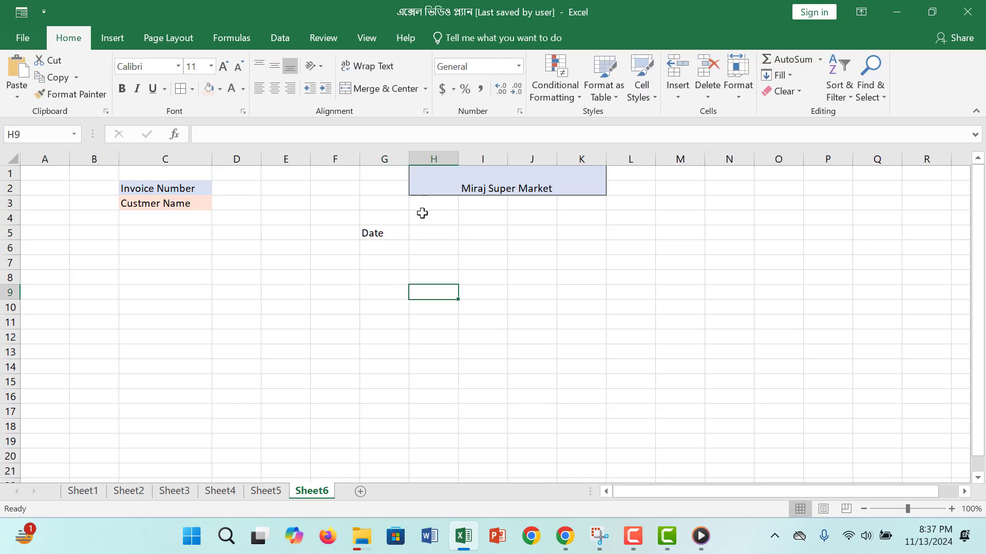
{"action": "left_click", "coordinate": [432, 230]}
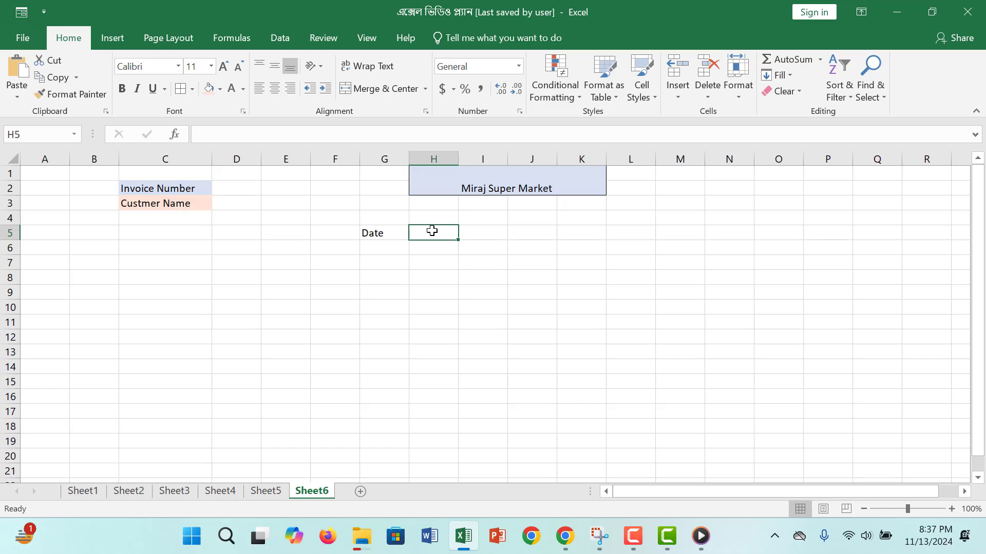
Enter the header "Item" in H5 and widen column H slightly
{"action": "type", "text": "Item"}
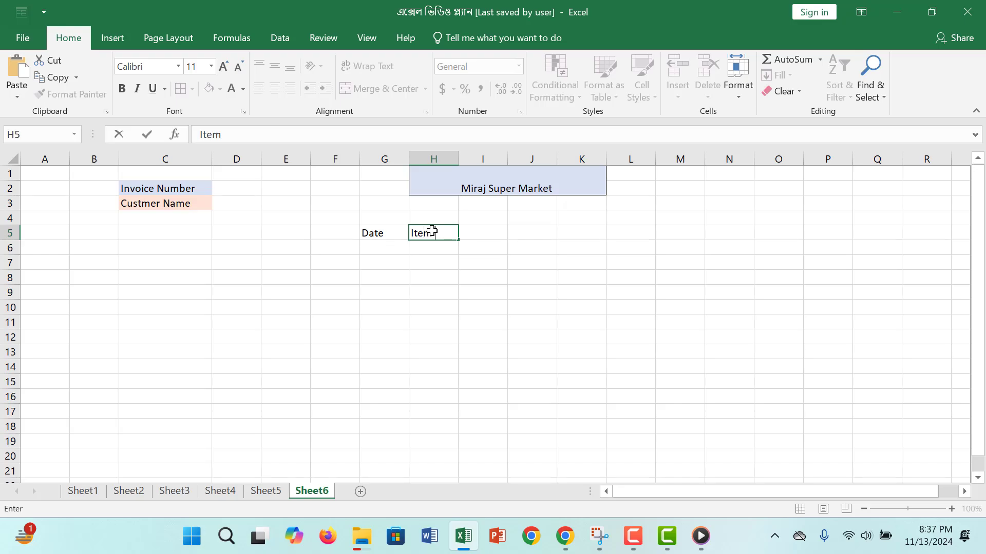
{"action": "key", "text": "Tab"}
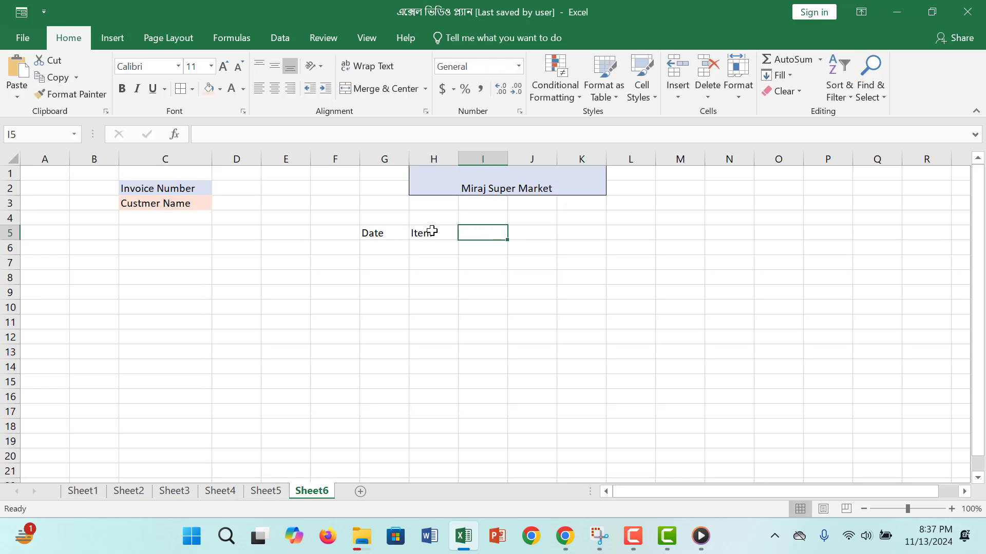
{"action": "left_click_drag", "start_coordinate": [459, 158], "coordinate": [476, 160]}
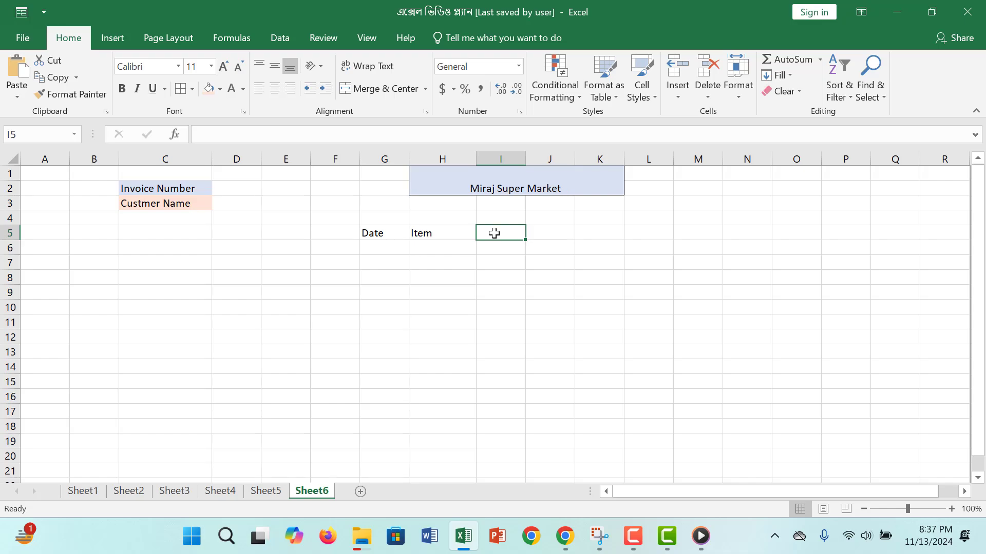
Enter the header "Rate" in I5 and the header "Qty" in J5
{"action": "type", "text": "Ra"}
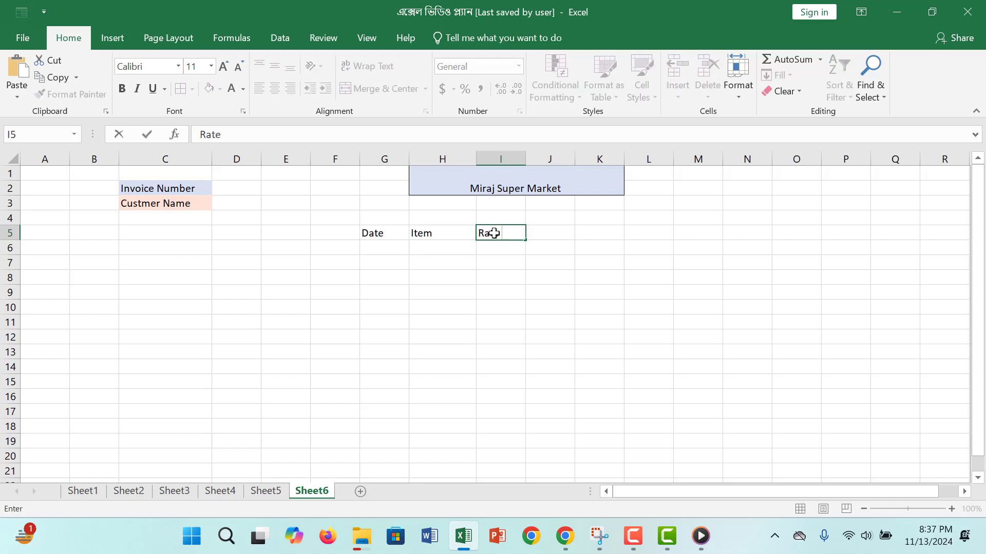
{"action": "type", "text": "te"}
{"action": "left_click", "coordinate": [555, 235]}
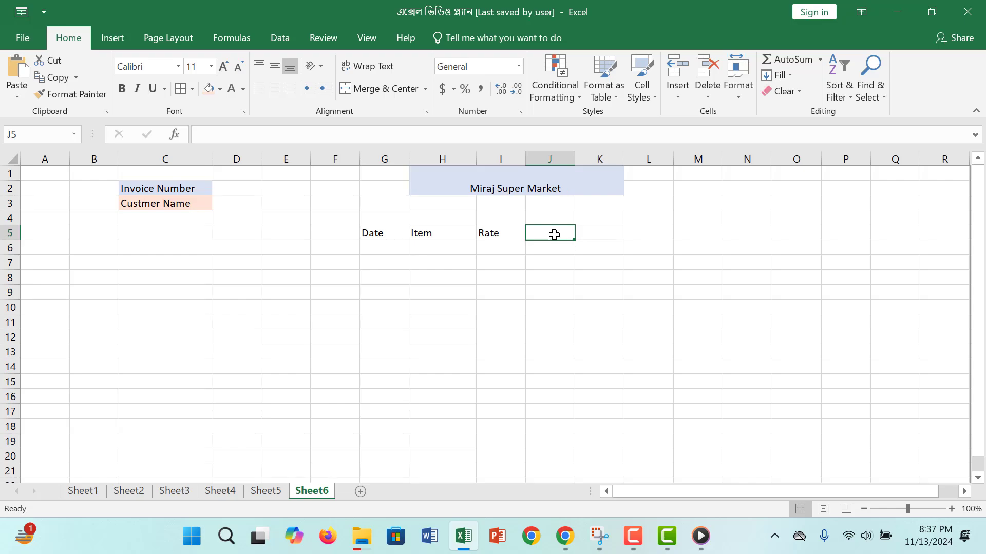
{"action": "type", "text": "Q"}
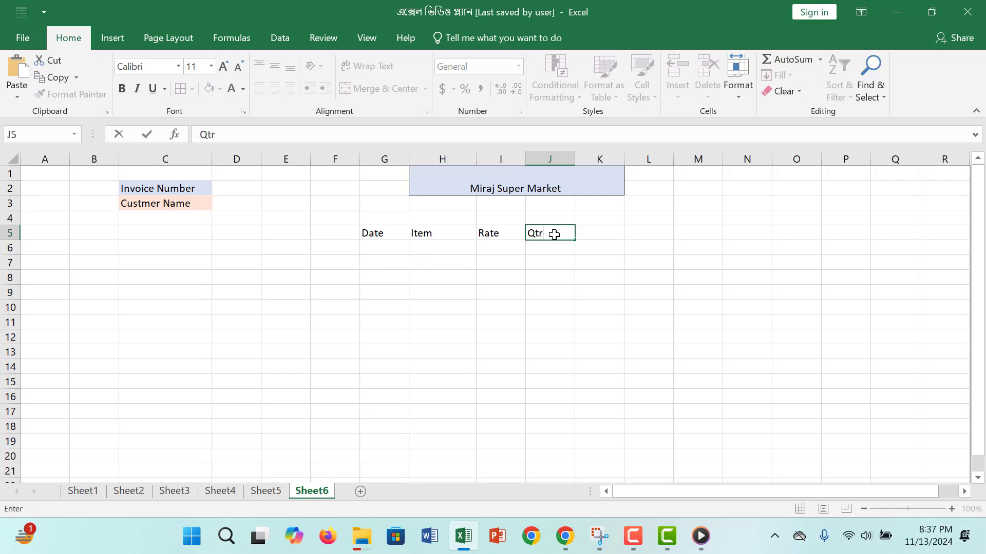
{"action": "type", "text": "ty"}
Enter the header "Total Amount" in K5 and widen column K to fit it
{"action": "left_click", "coordinate": [616, 233]}
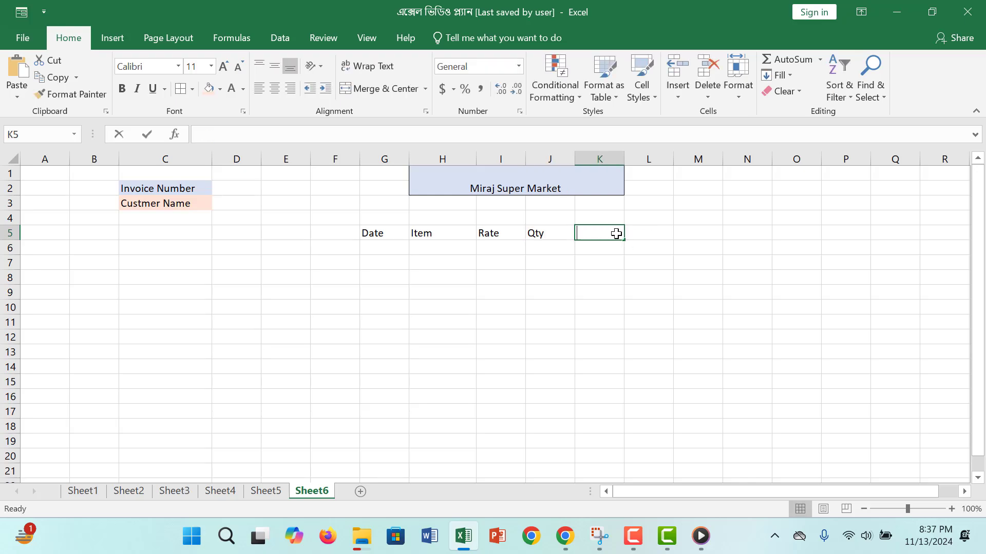
{"action": "type", "text": "Total A"}
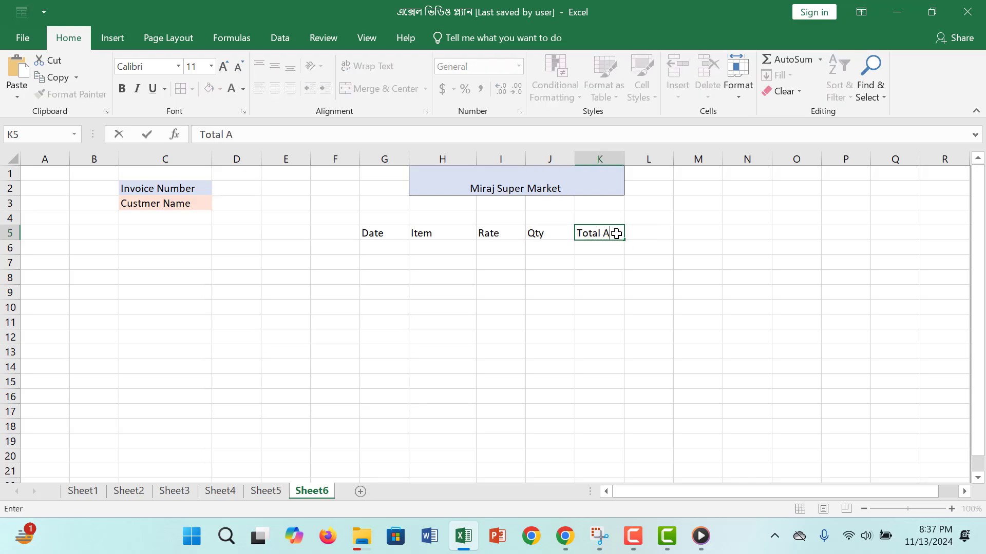
{"action": "type", "text": "mount"}
{"action": "left_click", "coordinate": [611, 297]}
{"action": "left_click_drag", "start_coordinate": [624, 161], "coordinate": [661, 161]}
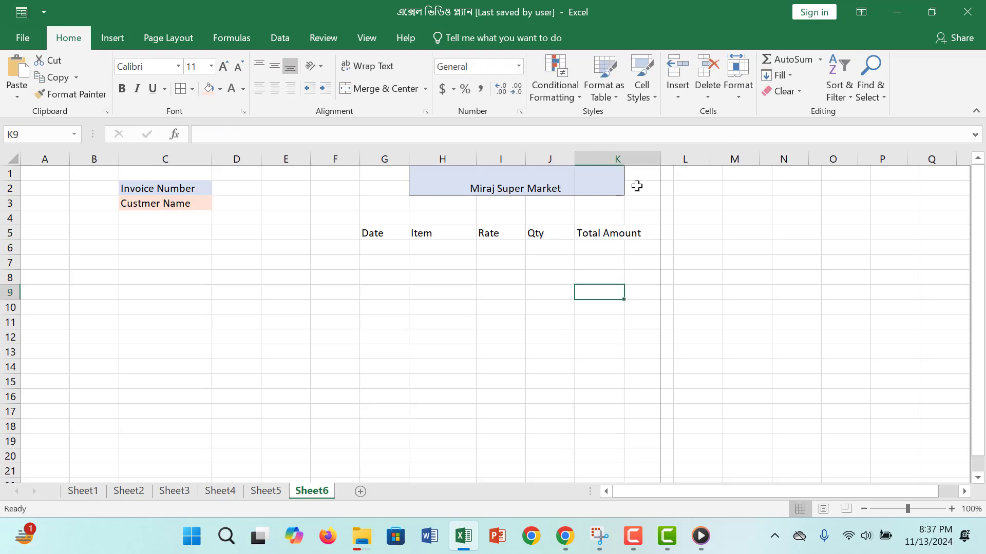
Shade the Date header in G5 light orange and the Item header in H5 light gray
{"action": "left_click", "coordinate": [385, 233]}
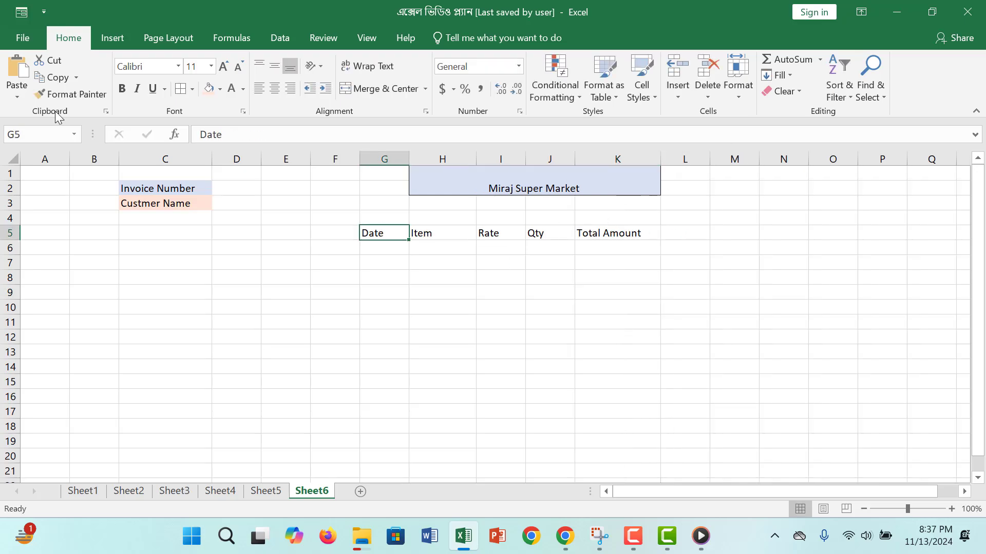
{"action": "left_click", "coordinate": [208, 87]}
{"action": "left_click", "coordinate": [456, 235]}
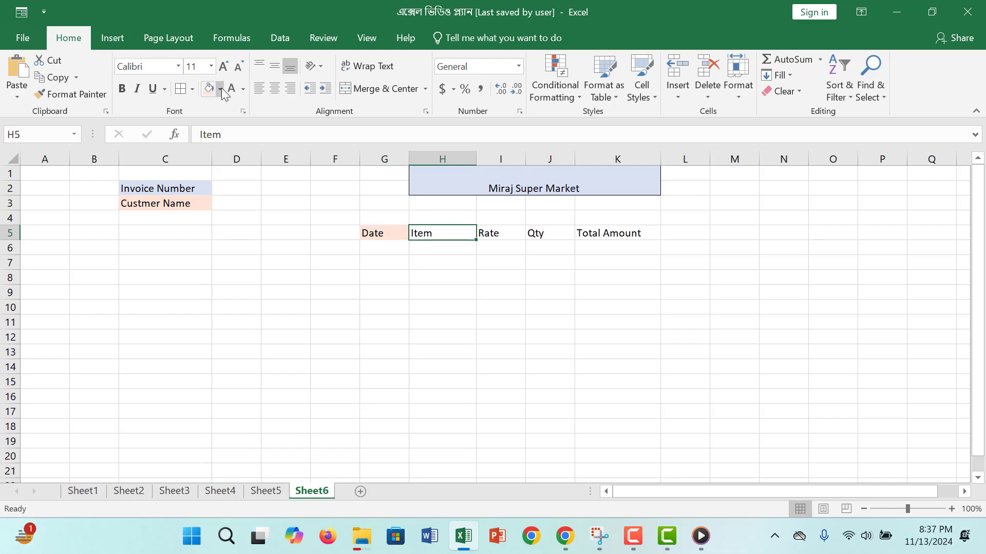
{"action": "left_click", "coordinate": [221, 88]}
{"action": "left_click", "coordinate": [282, 134]}
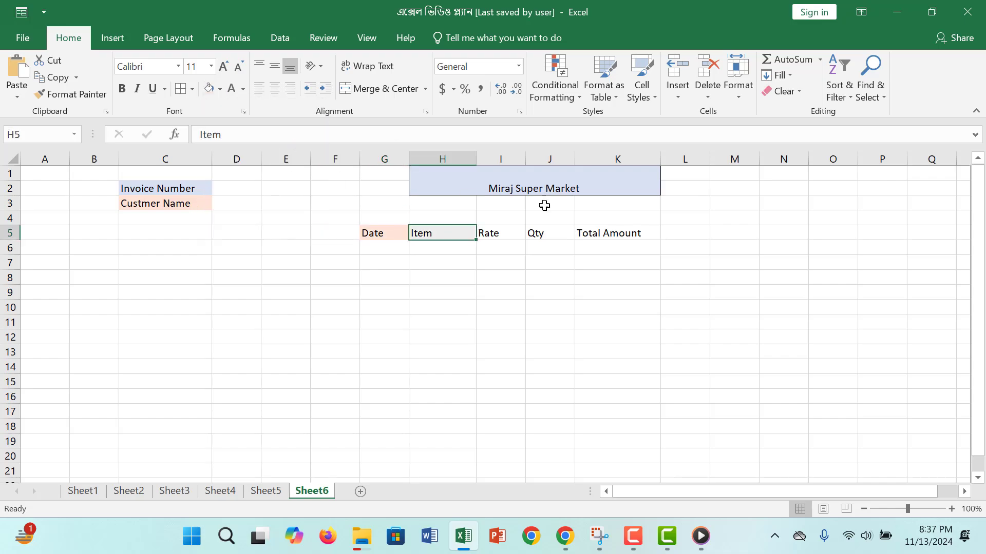
Shade the Rate header in I5 light gold and the Qty header in J5 light blue
{"action": "left_click", "coordinate": [517, 232]}
{"action": "left_click", "coordinate": [220, 88]}
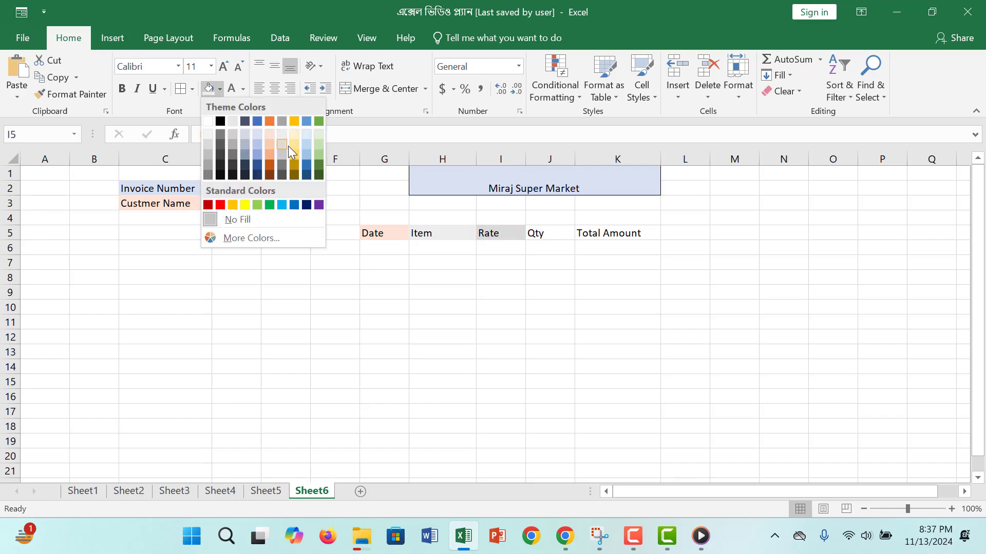
{"action": "left_click", "coordinate": [289, 143]}
{"action": "left_click", "coordinate": [531, 232]}
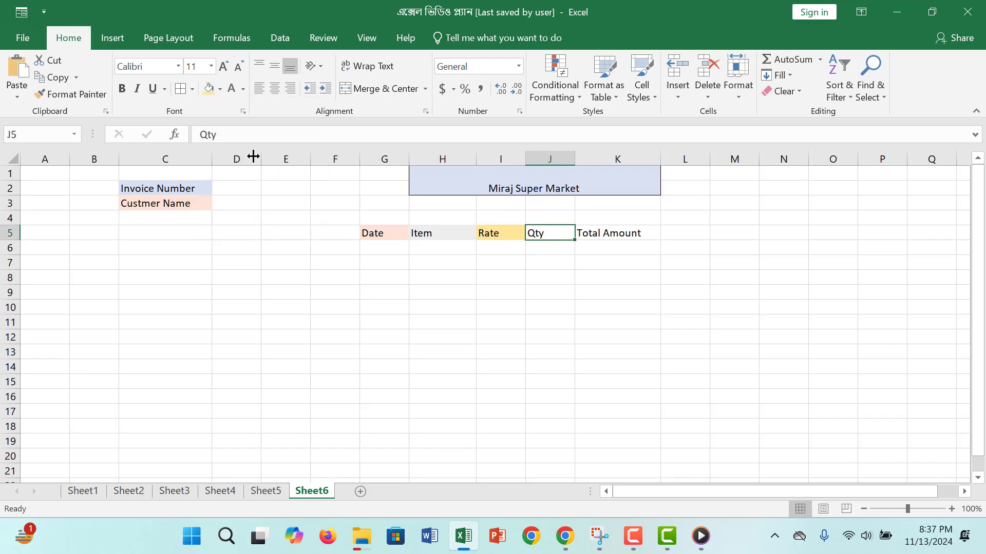
{"action": "left_click", "coordinate": [221, 89]}
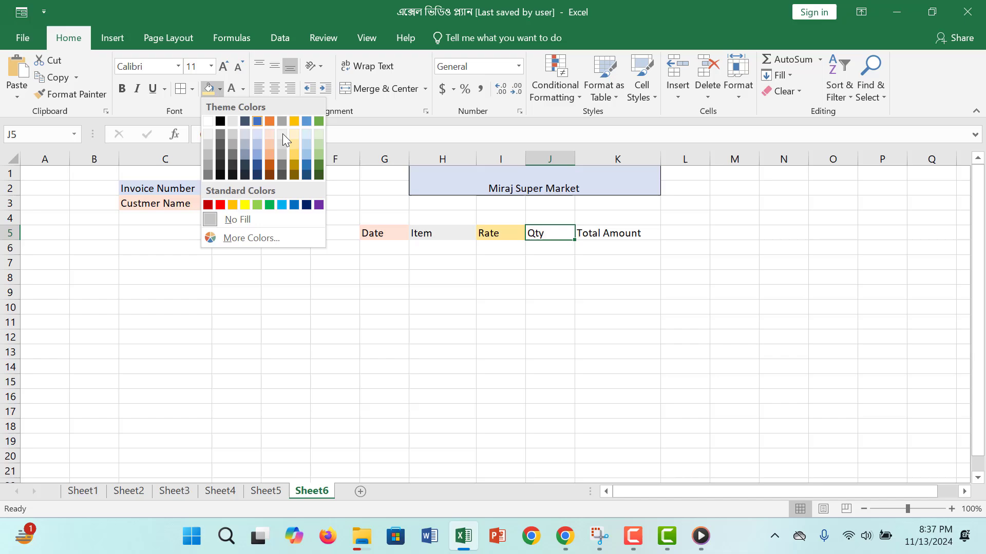
{"action": "left_click", "coordinate": [308, 141]}
Shade the Total Amount header in K5 light green
{"action": "left_click", "coordinate": [610, 240]}
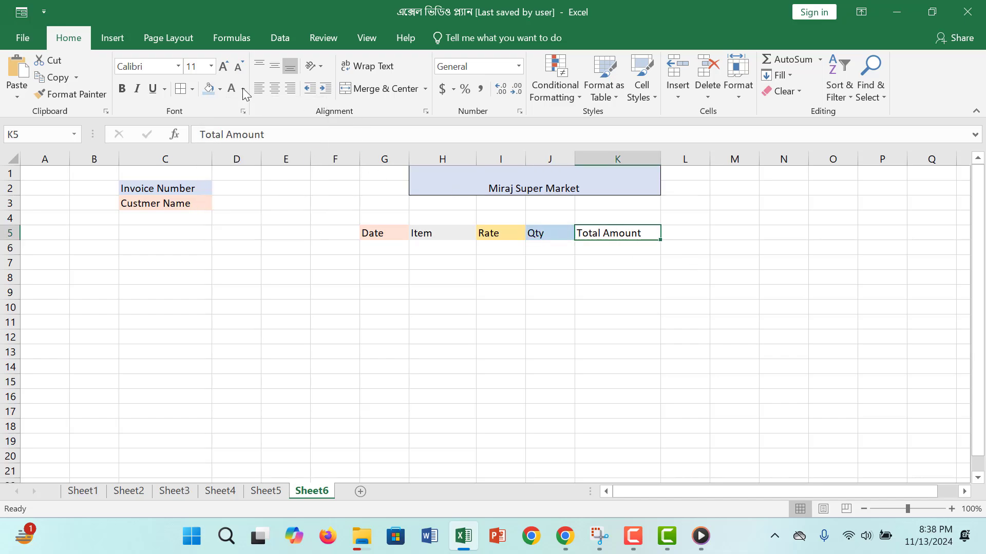
{"action": "left_click", "coordinate": [220, 89]}
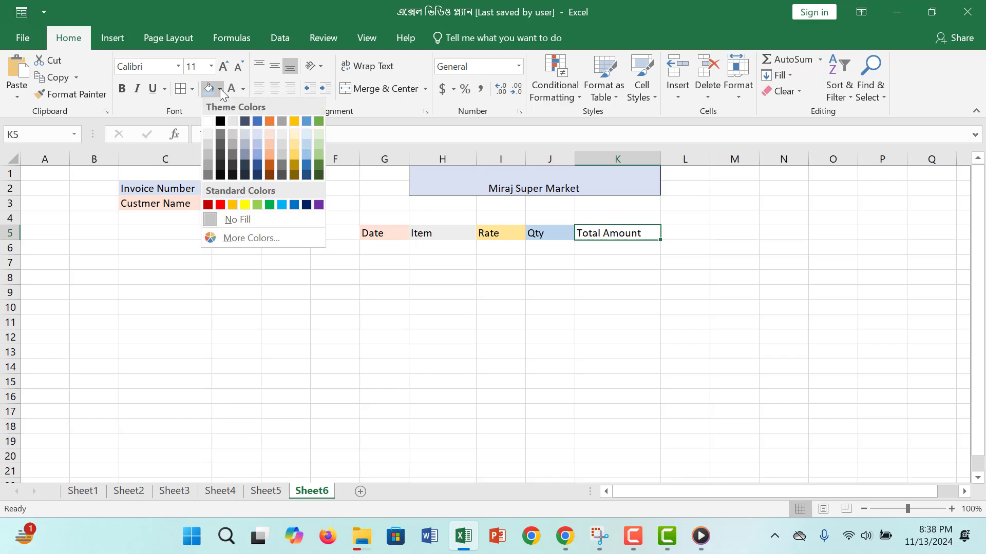
{"action": "left_click", "coordinate": [321, 150]}
Enter the date 1/2/2024 in G6 and copy the same date into G7 through G10
{"action": "left_click", "coordinate": [378, 244]}
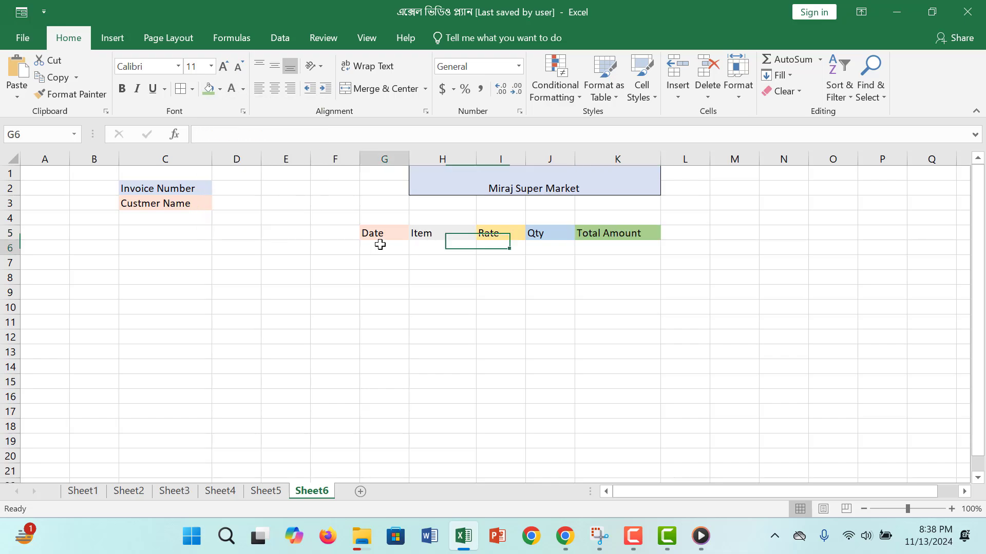
{"action": "type", "text": "1"}
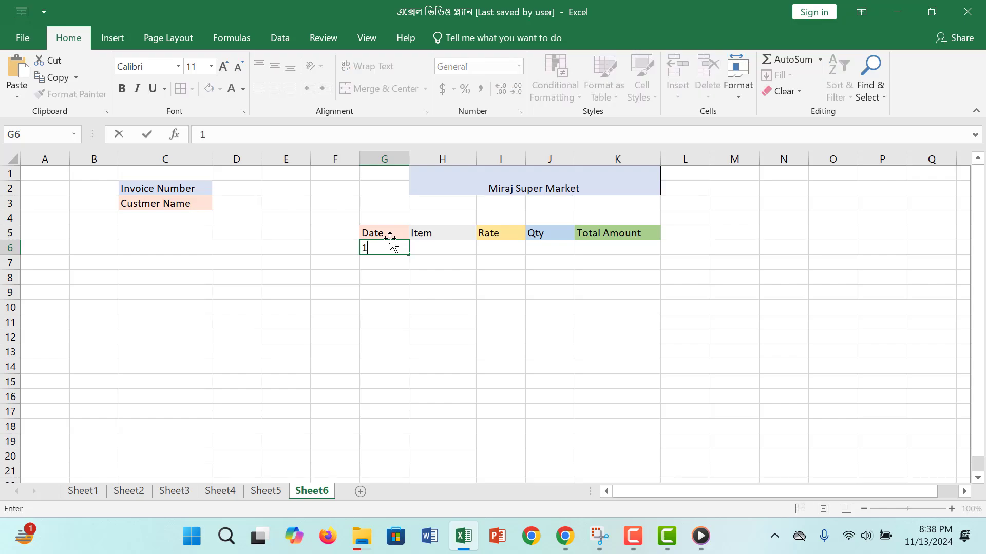
{"action": "type", "text": "/2/2024"}
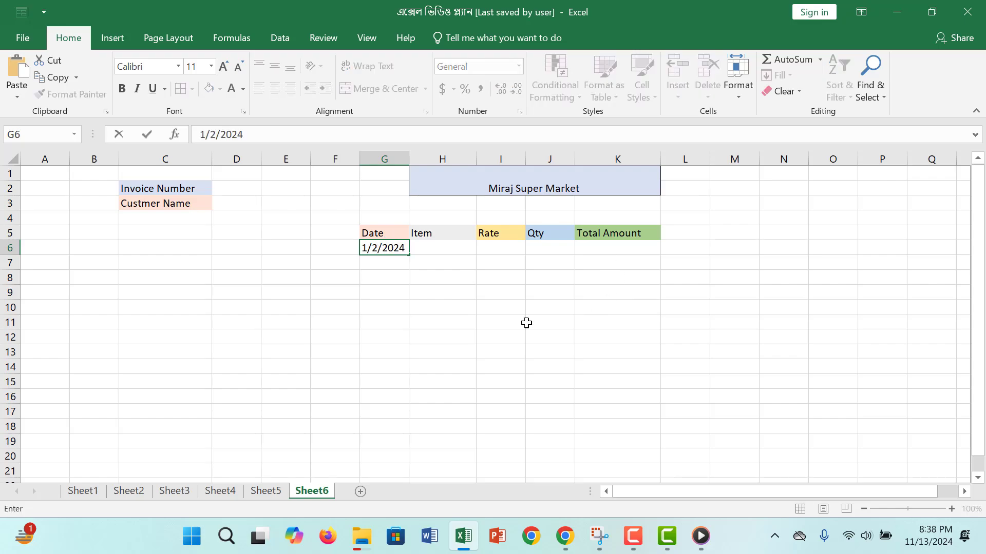
{"action": "left_click", "coordinate": [526, 322]}
{"action": "left_click", "coordinate": [402, 248]}
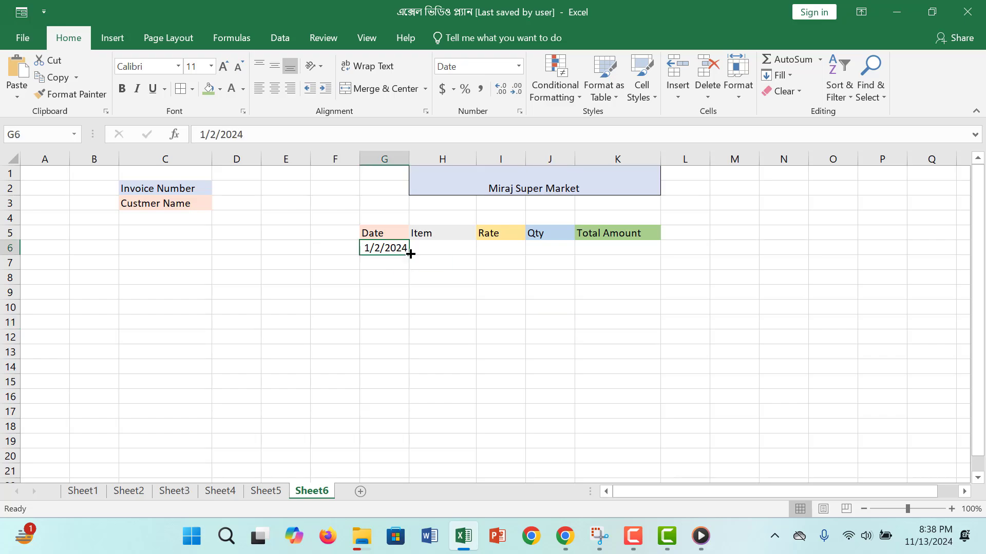
{"action": "left_click_drag", "start_coordinate": [410, 255], "coordinate": [387, 301]}
{"action": "key", "text": "ctrl+c"}
{"action": "key", "text": "ctrl+v"}
List the items Rice, Dal, Meat, Fish and Onion in H6 through H10
{"action": "left_click", "coordinate": [451, 249]}
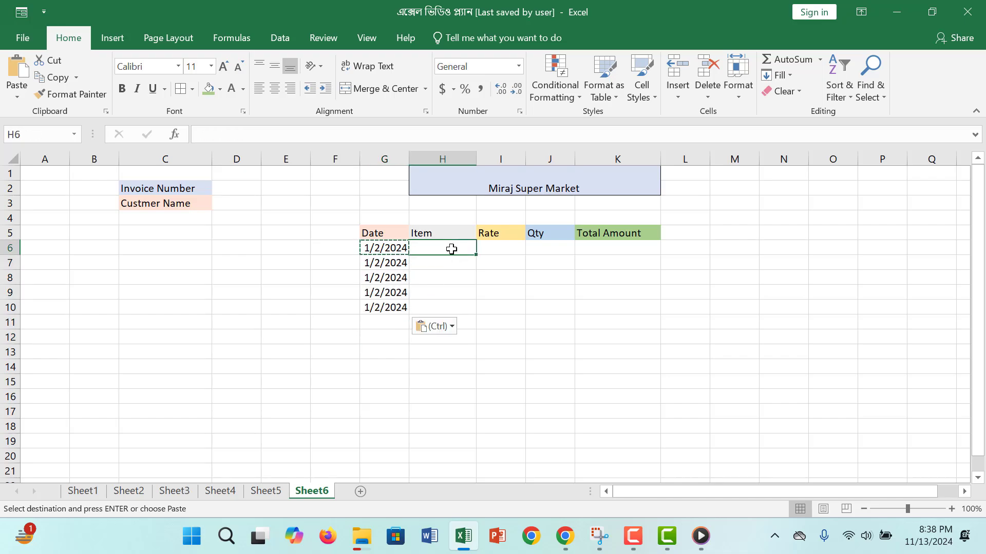
{"action": "type", "text": "Rice"}
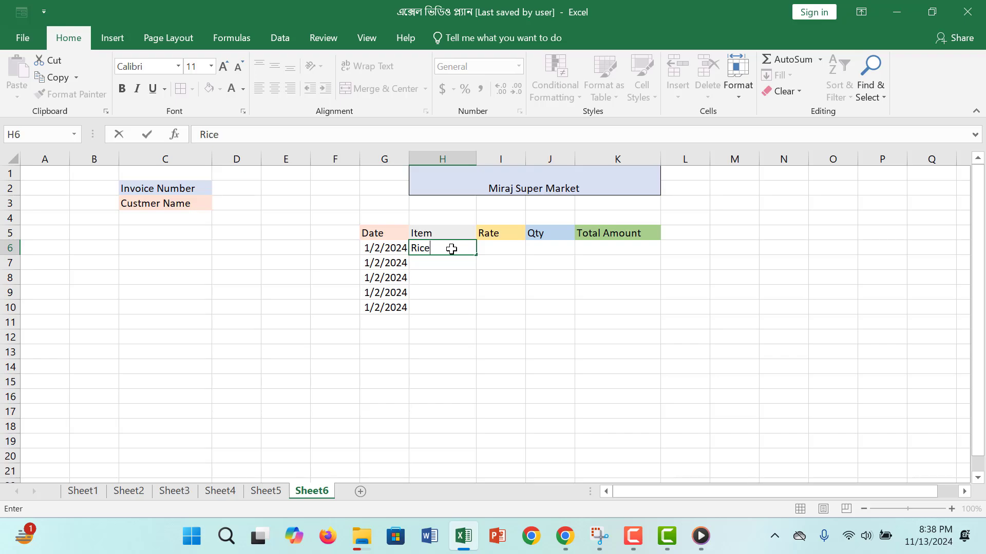
{"action": "key", "text": "Return"}
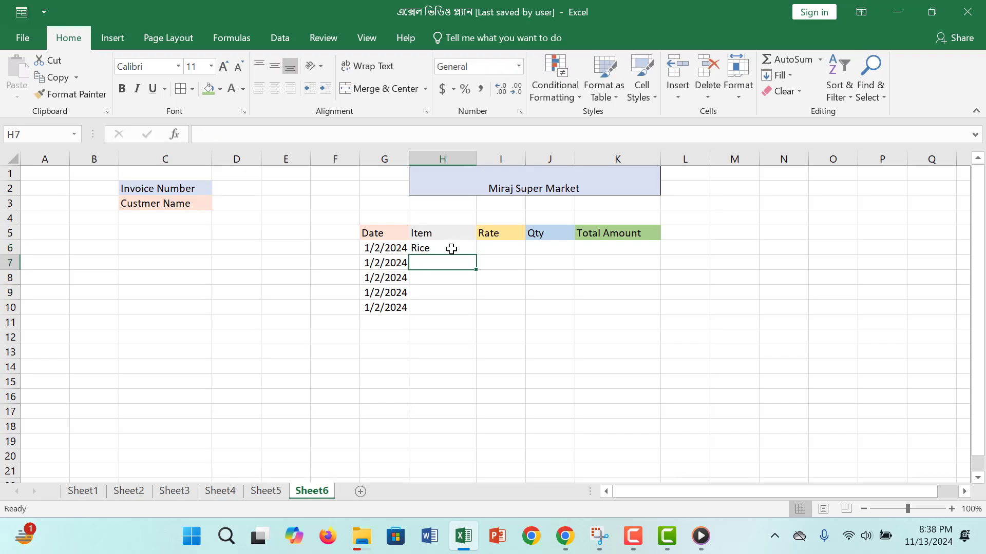
{"action": "type", "text": "Dal"}
{"action": "key", "text": "Return"}
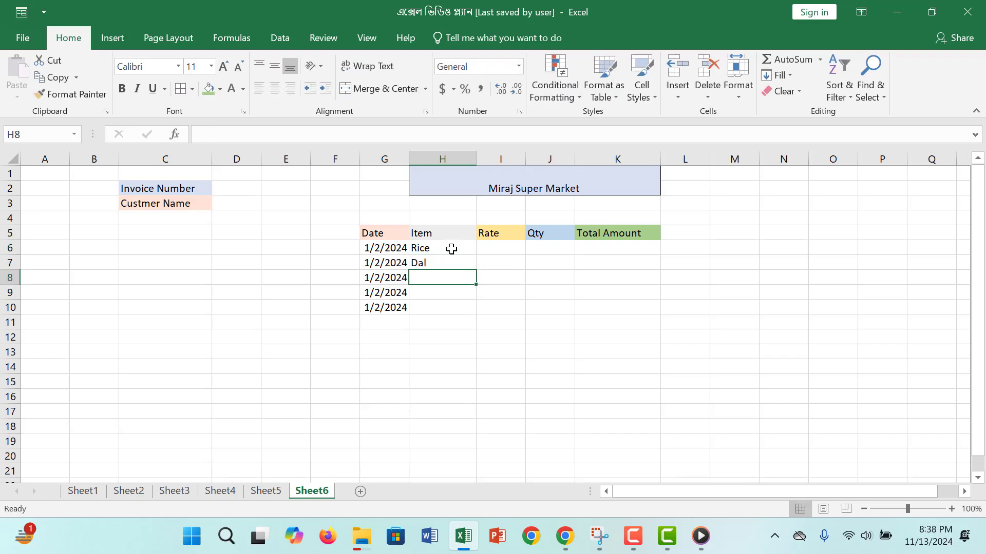
{"action": "type", "text": "Meat"}
{"action": "key", "text": "Return"}
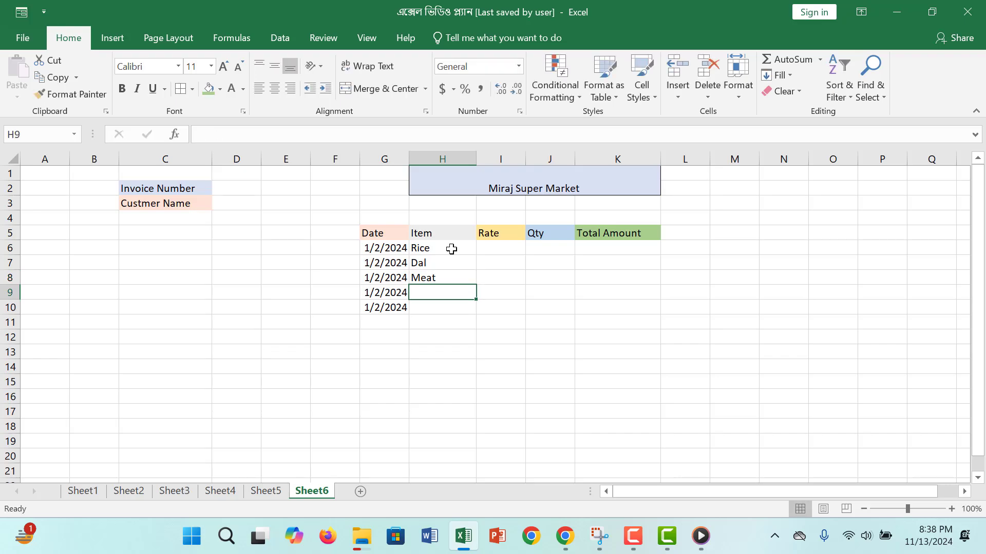
{"action": "type", "text": "Fish"}
{"action": "key", "text": "Return"}
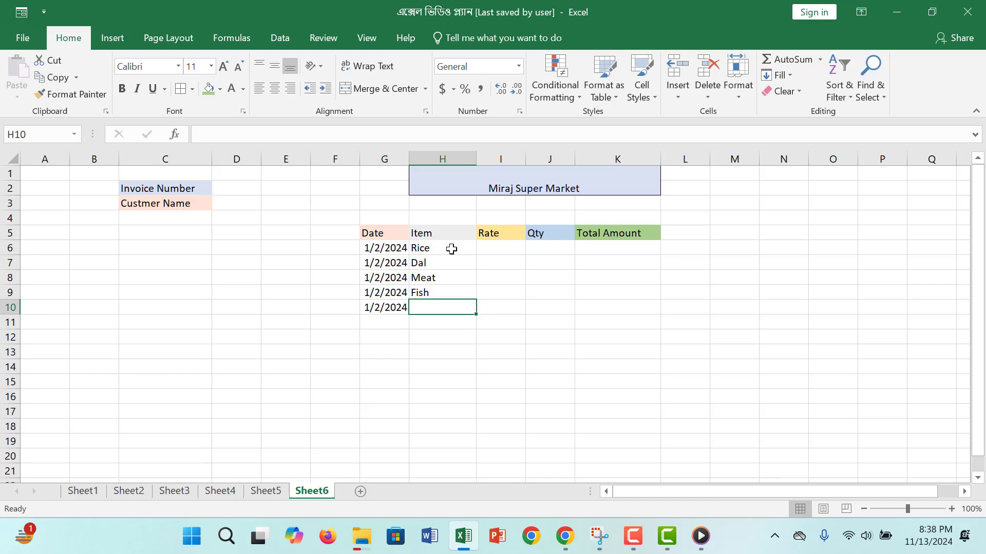
{"action": "type", "text": "pm"}
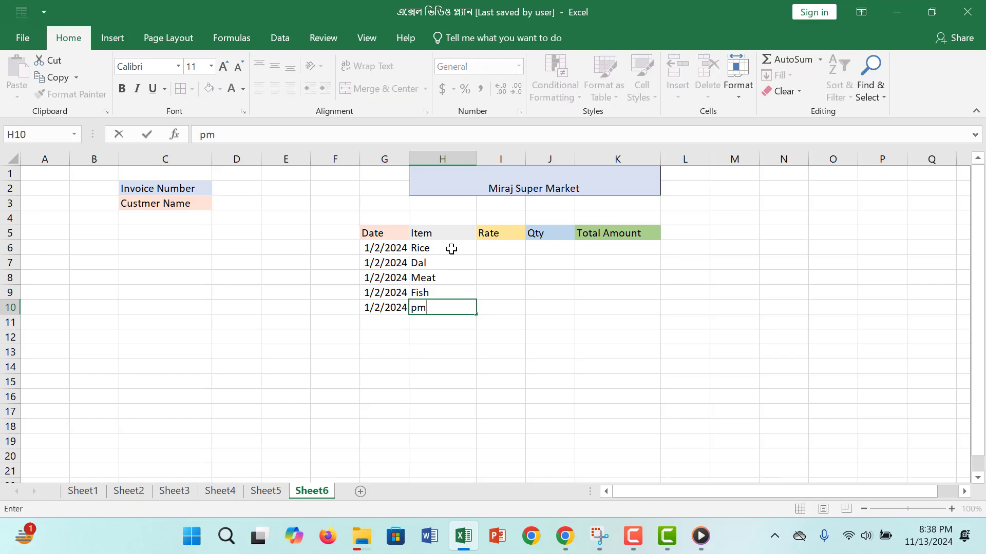
{"action": "key", "text": "BackSpace"}
{"action": "key", "text": "BackSpace"}
{"action": "type", "text": "Onion"}
Enter rate 45 and quantity 5 for Rice, and rate 110 and quantity 2 for Dal
{"action": "left_click", "coordinate": [488, 248]}
{"action": "type", "text": "45"}
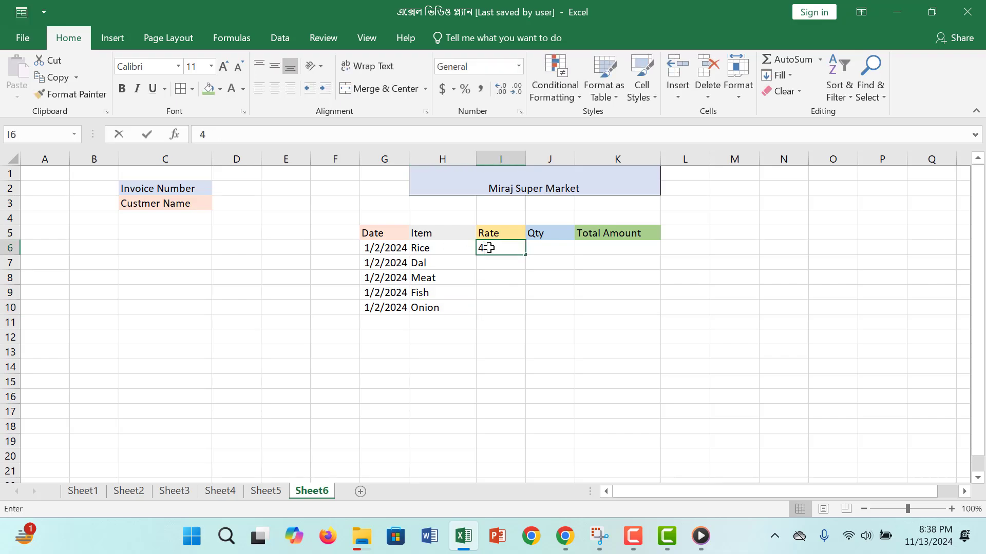
{"action": "left_click", "coordinate": [557, 251]}
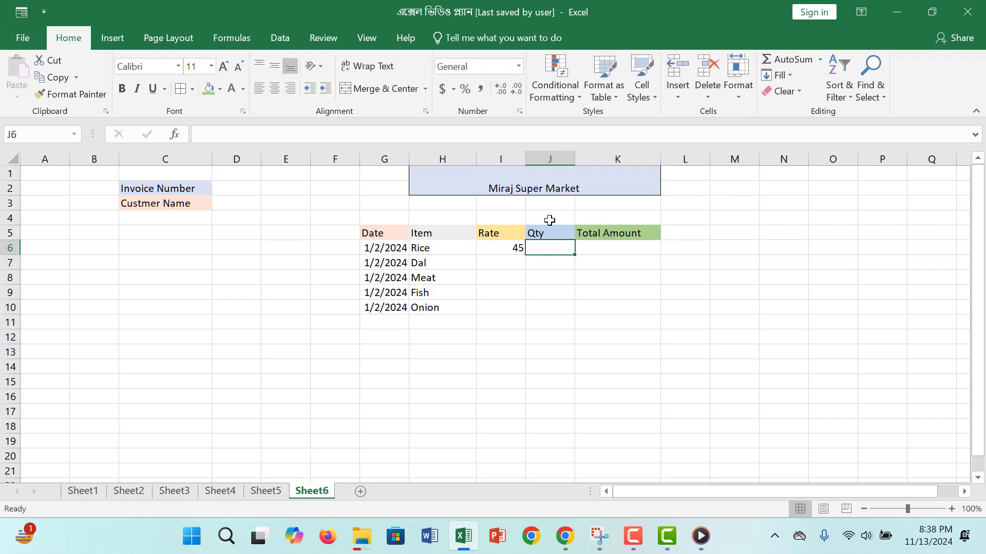
{"action": "type", "text": "5"}
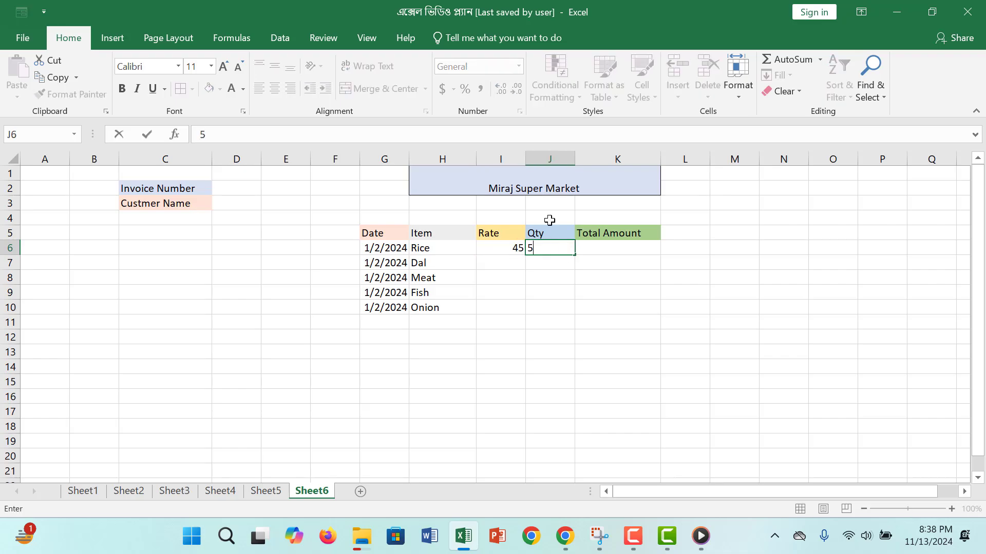
{"action": "left_click", "coordinate": [491, 262]}
{"action": "type", "text": "110"}
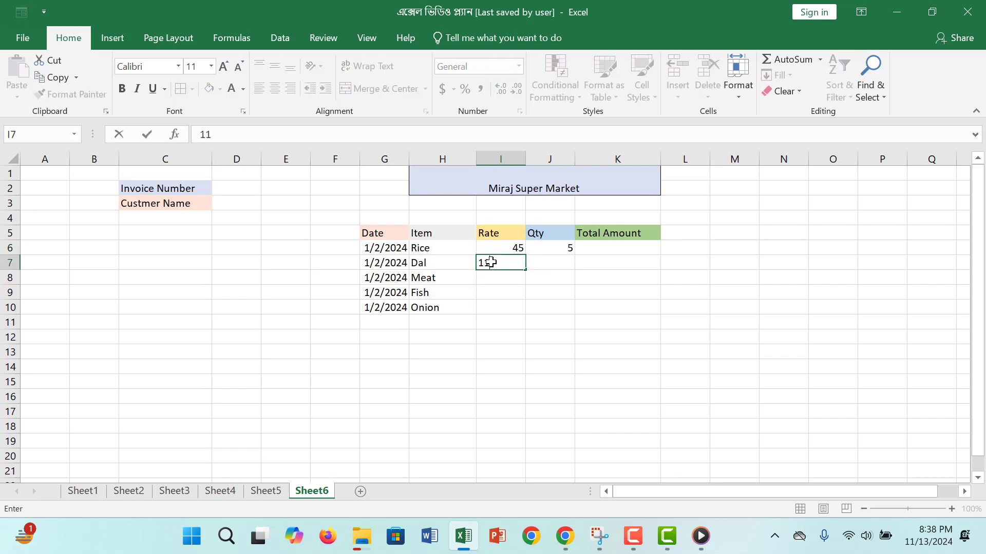
{"action": "left_click", "coordinate": [547, 268]}
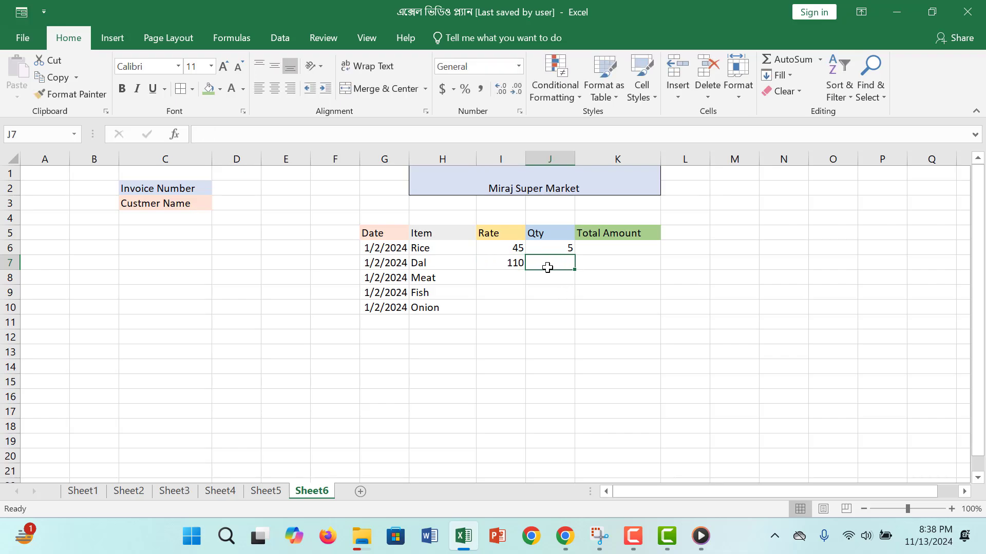
{"action": "type", "text": "2"}
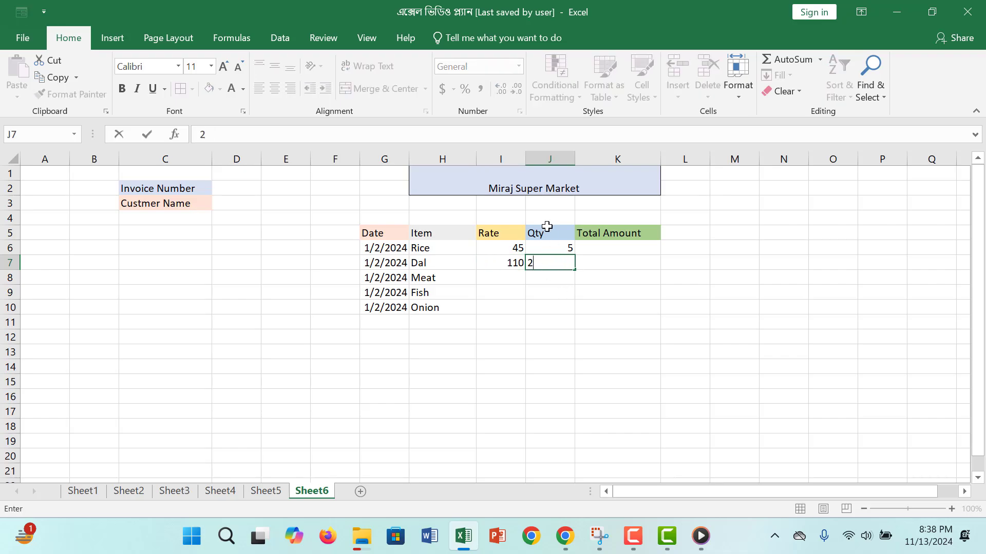
Enter a rate of 750 and a quantity of 3 for Meat in row 8
{"action": "left_click", "coordinate": [508, 274]}
{"action": "type", "text": "76"}
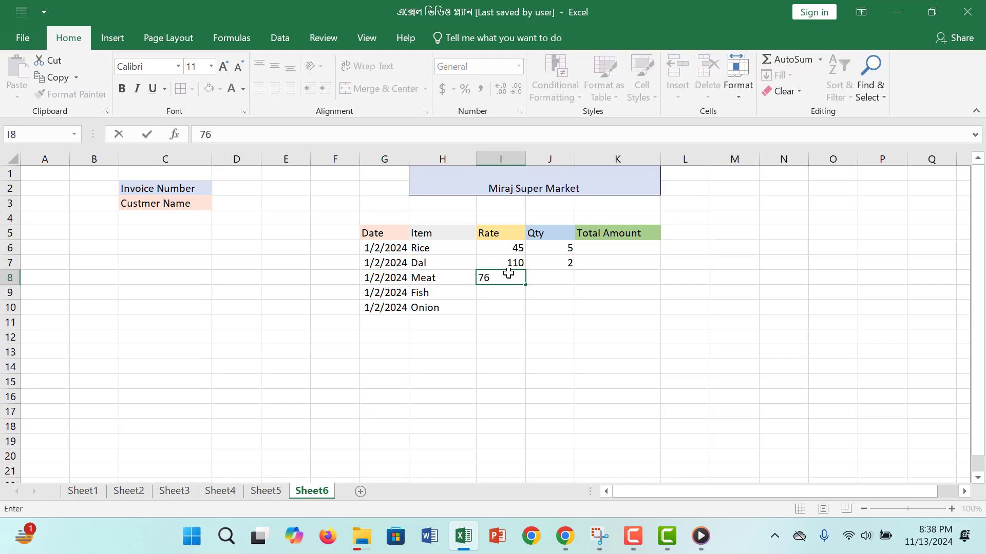
{"action": "key", "text": "BackSpace"}
{"action": "type", "text": "50"}
{"action": "left_click", "coordinate": [562, 282]}
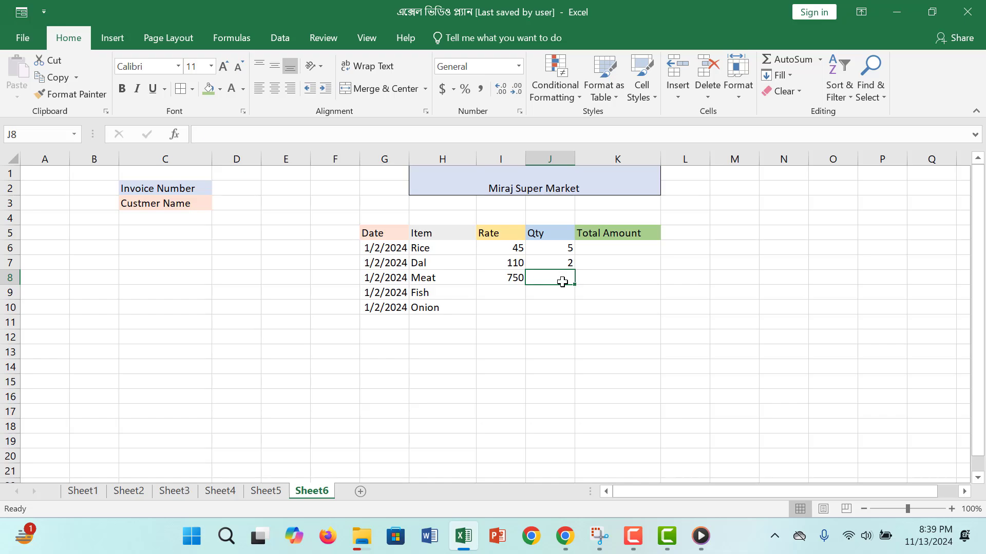
{"action": "type", "text": "3"}
Enter rate 120 and quantity 3 for Fish, and rate 110 and quantity 2 for Onion
{"action": "left_click", "coordinate": [494, 290]}
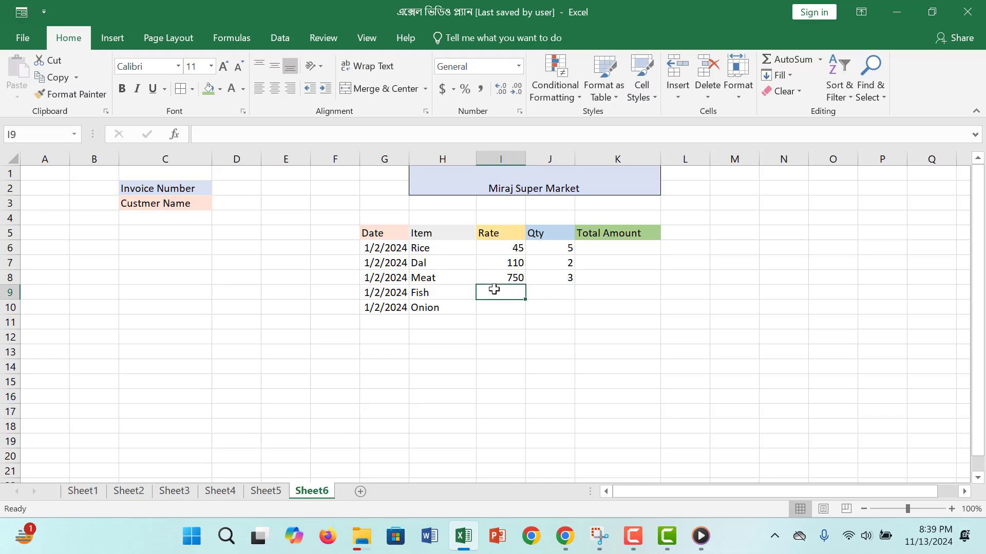
{"action": "type", "text": "120"}
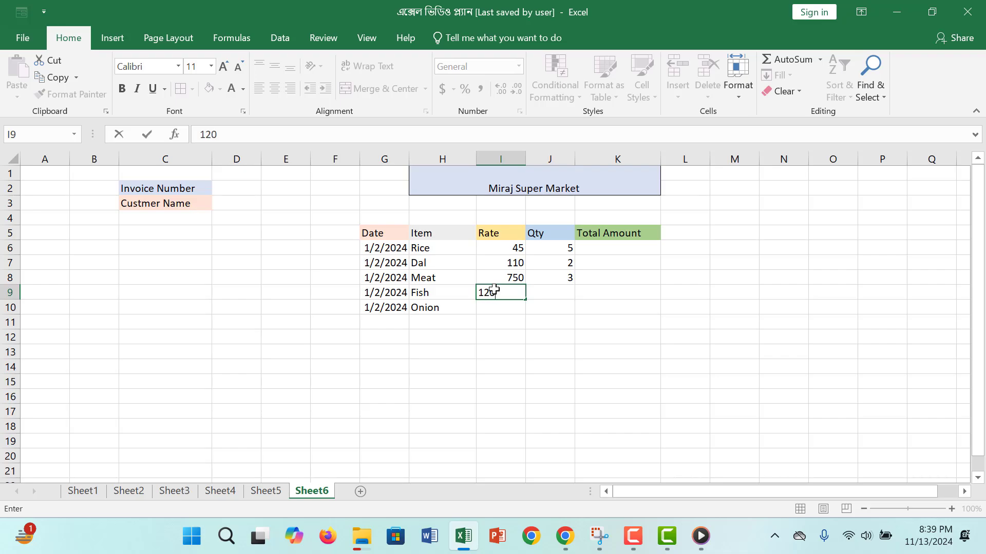
{"action": "left_click", "coordinate": [573, 294]}
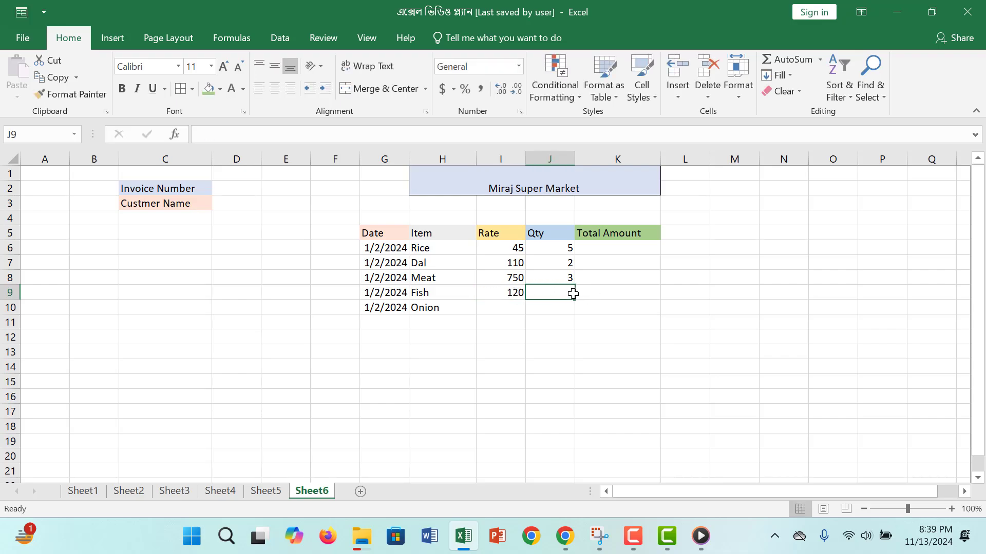
{"action": "type", "text": "3"}
{"action": "left_click", "coordinate": [501, 306]}
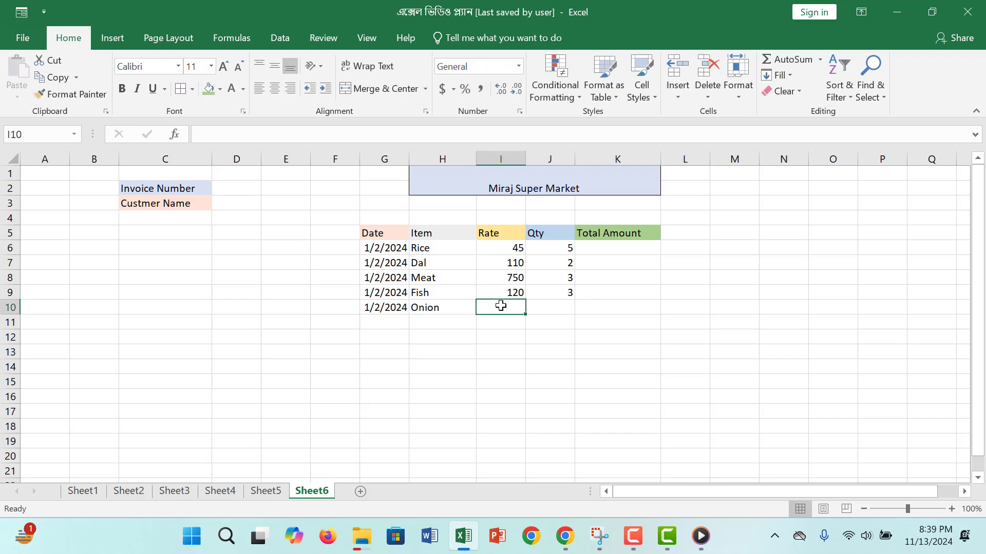
{"action": "type", "text": "110"}
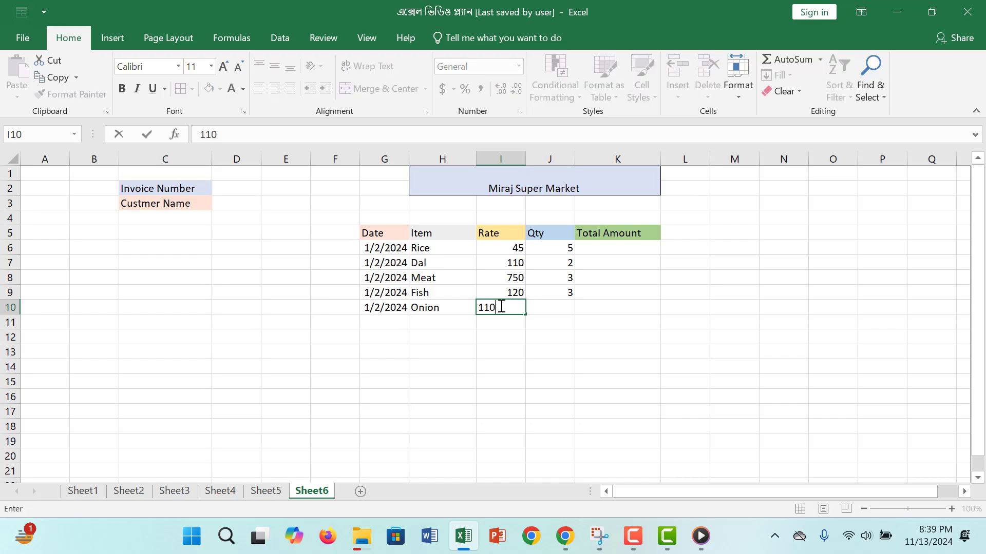
{"action": "left_click", "coordinate": [535, 305]}
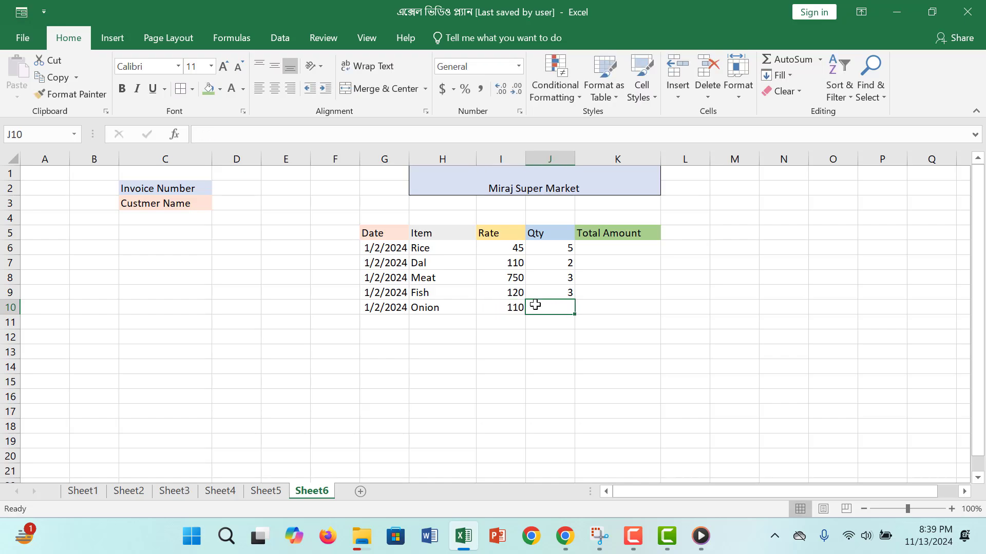
{"action": "type", "text": "2"}
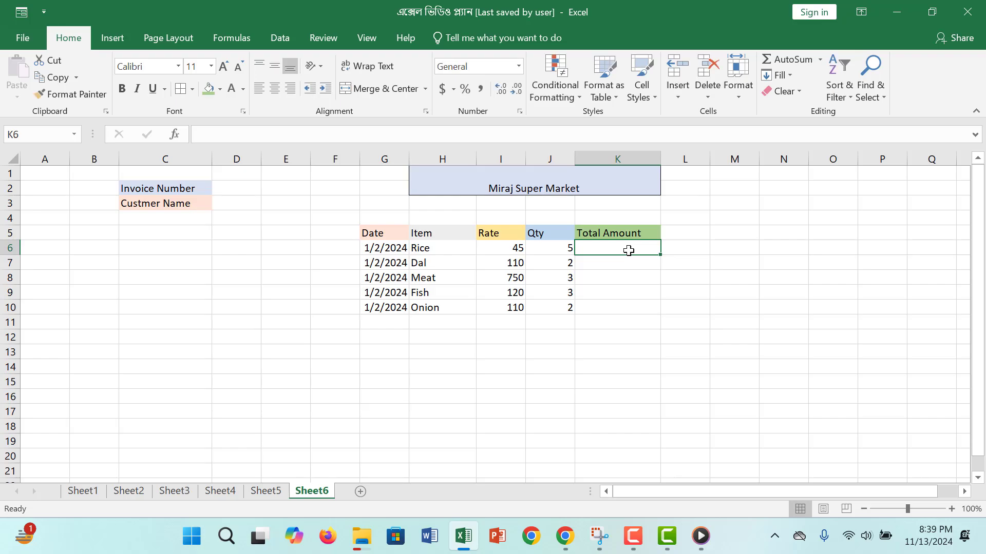
Calculate Rice's total amount in K6 with =I6*J6 and fill the formula down to K10
{"action": "type", "text": "="}
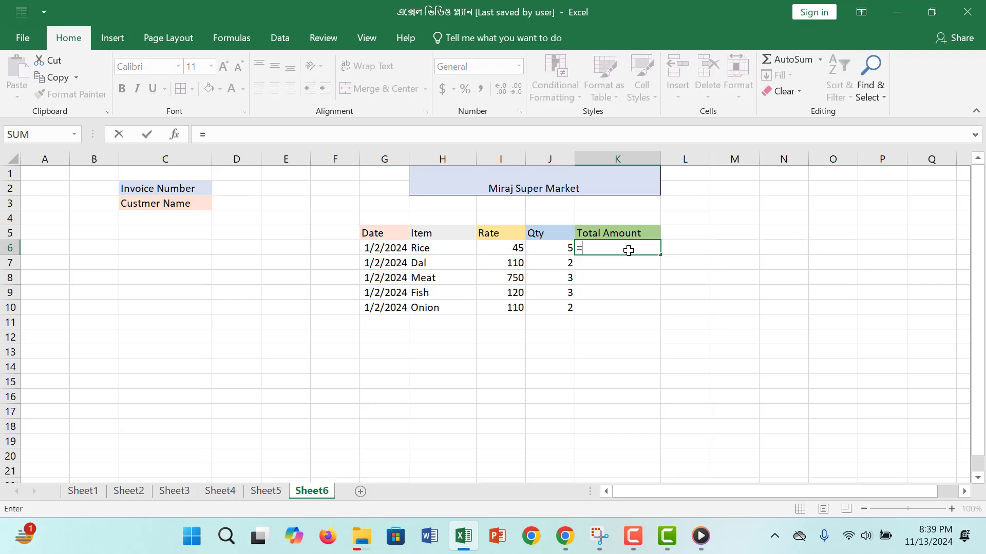
{"action": "left_click", "coordinate": [512, 249]}
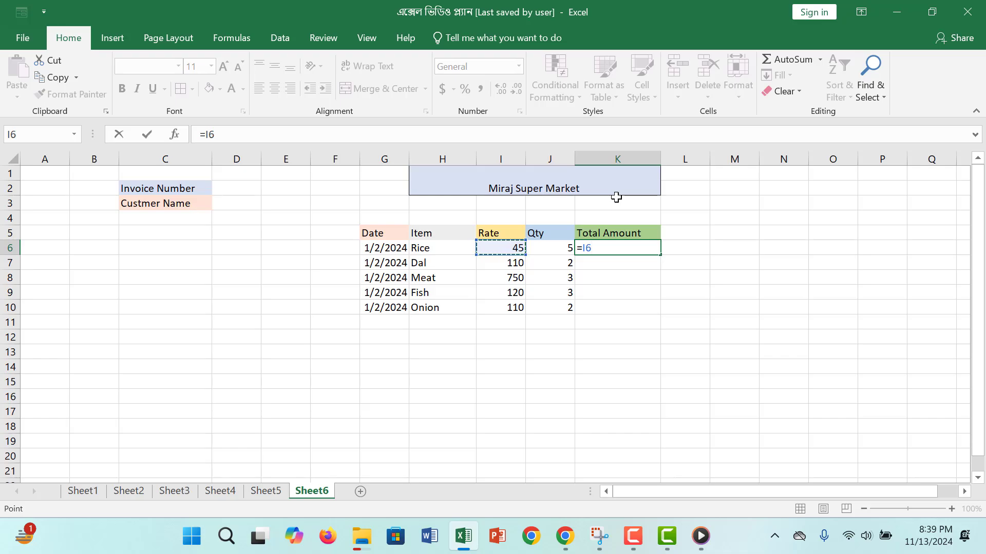
{"action": "type", "text": "*"}
{"action": "left_click", "coordinate": [560, 250]}
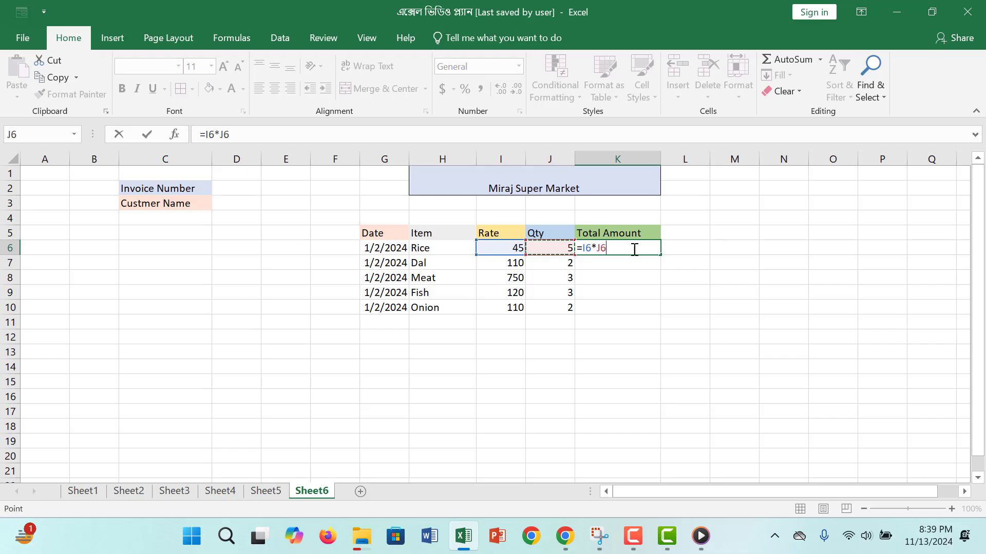
{"action": "key", "text": "Return"}
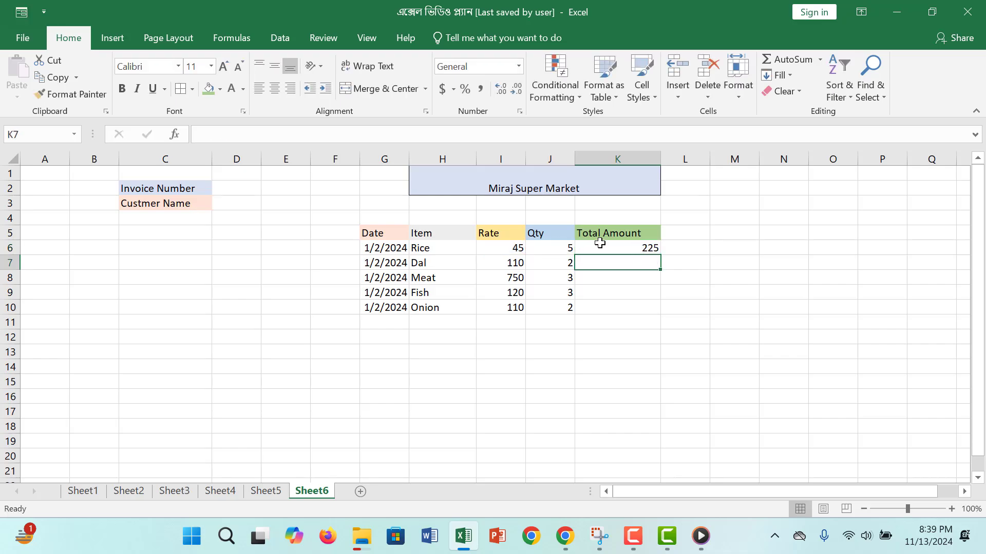
{"action": "left_click", "coordinate": [642, 244]}
{"action": "left_click_drag", "start_coordinate": [659, 256], "coordinate": [657, 314]}
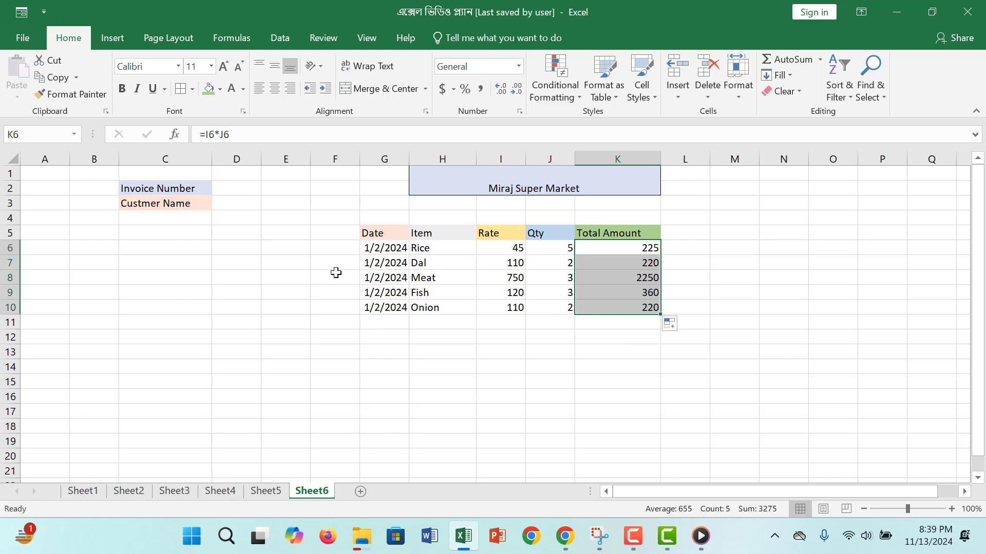
Apply all borders to the item table in G5:K10
{"action": "left_click_drag", "start_coordinate": [383, 234], "coordinate": [596, 309]}
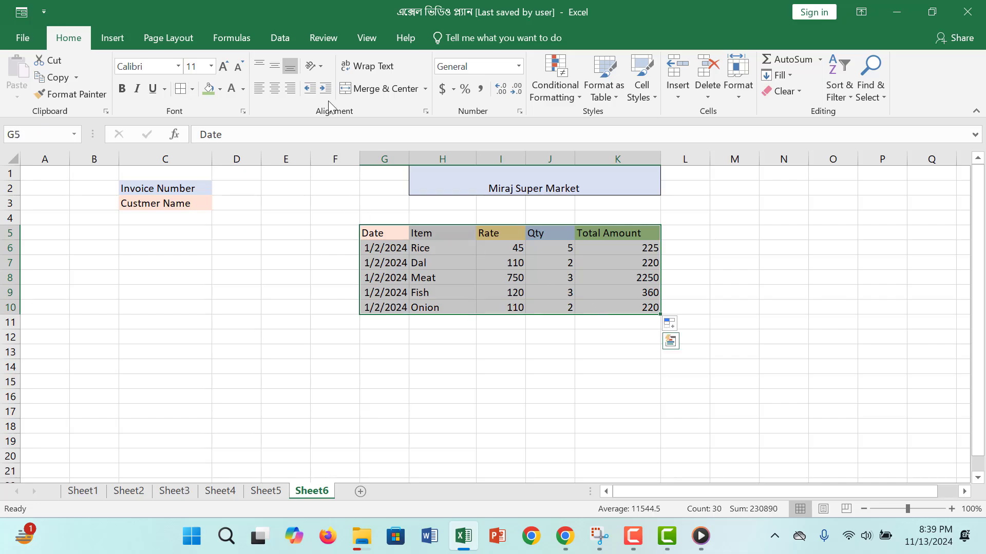
{"action": "left_click", "coordinate": [179, 89]}
{"action": "left_click", "coordinate": [549, 324]}
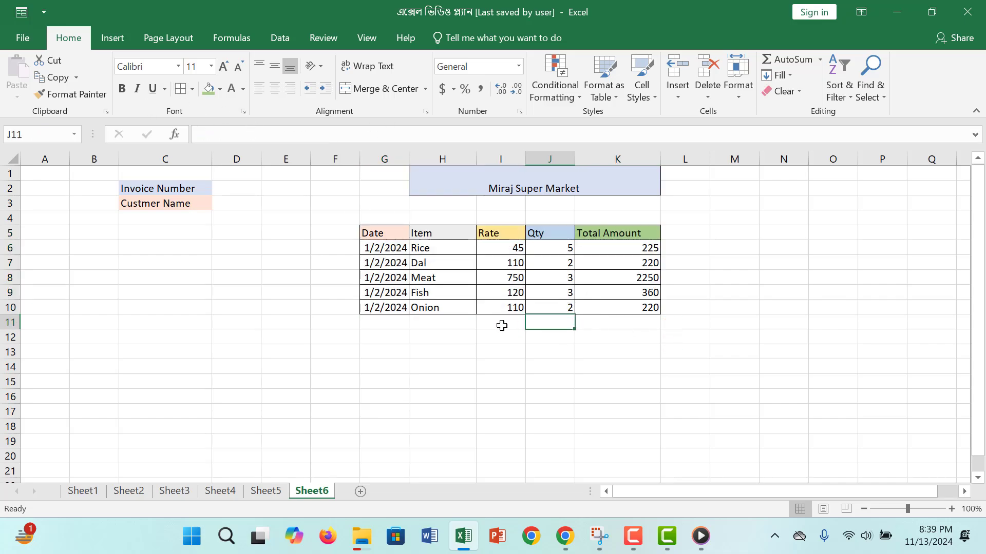
{"action": "left_click_drag", "start_coordinate": [502, 326], "coordinate": [559, 323]}
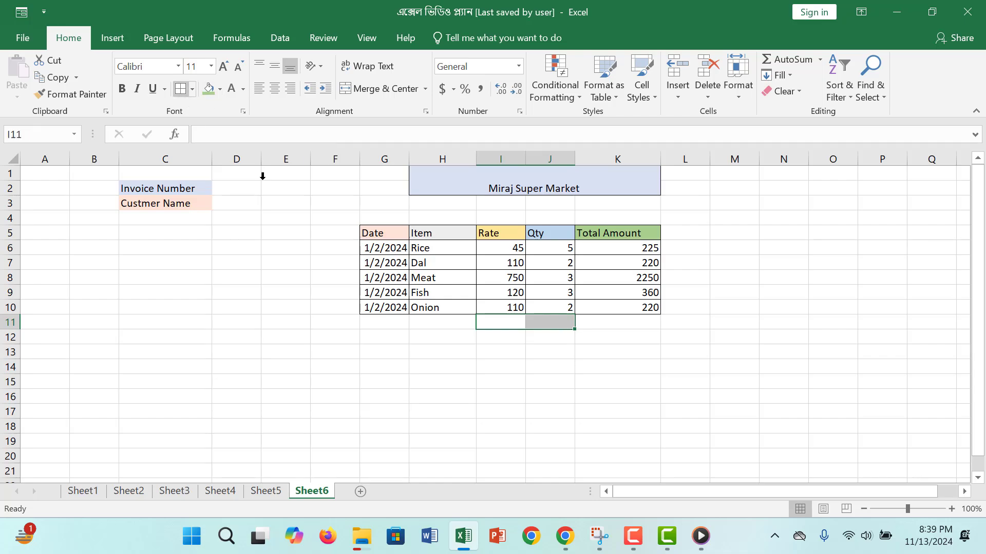
{"action": "left_click", "coordinate": [611, 382]}
{"action": "left_click", "coordinate": [598, 393]}
{"action": "left_click", "coordinate": [600, 323]}
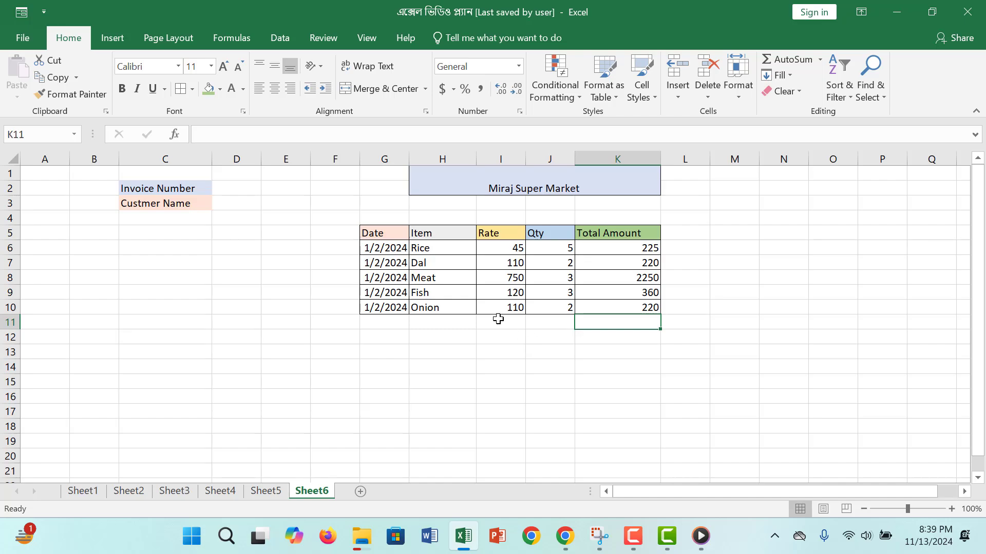
Add the column header "Vat 2%" in L5, beside Total Amount
{"action": "left_click", "coordinate": [689, 235]}
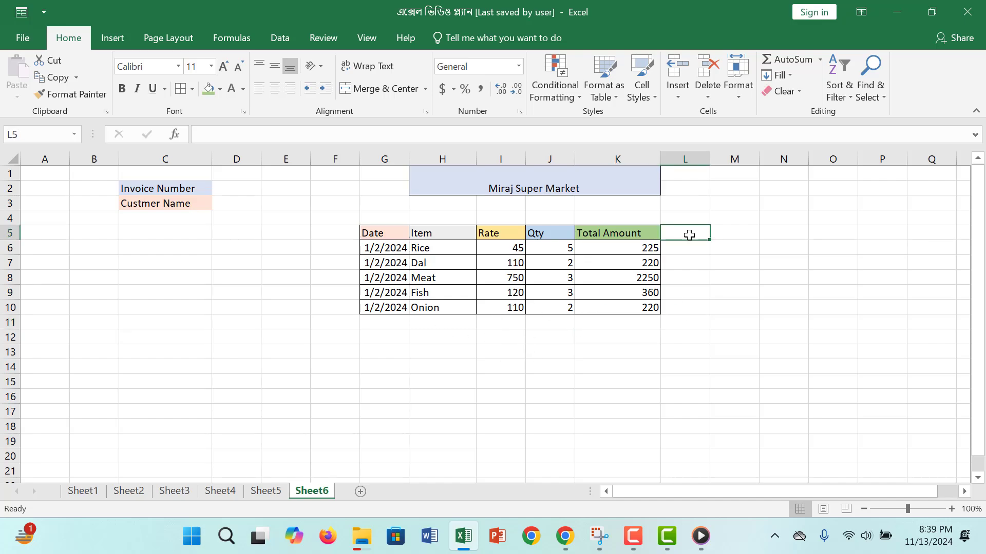
{"action": "type", "text": "Vat 2%"}
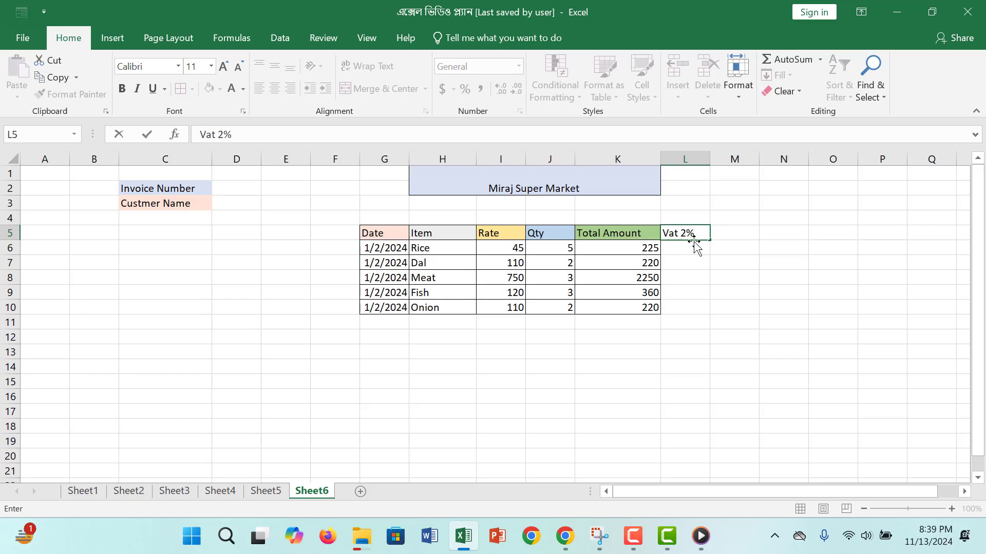
{"action": "key", "text": "ctrl+Return"}
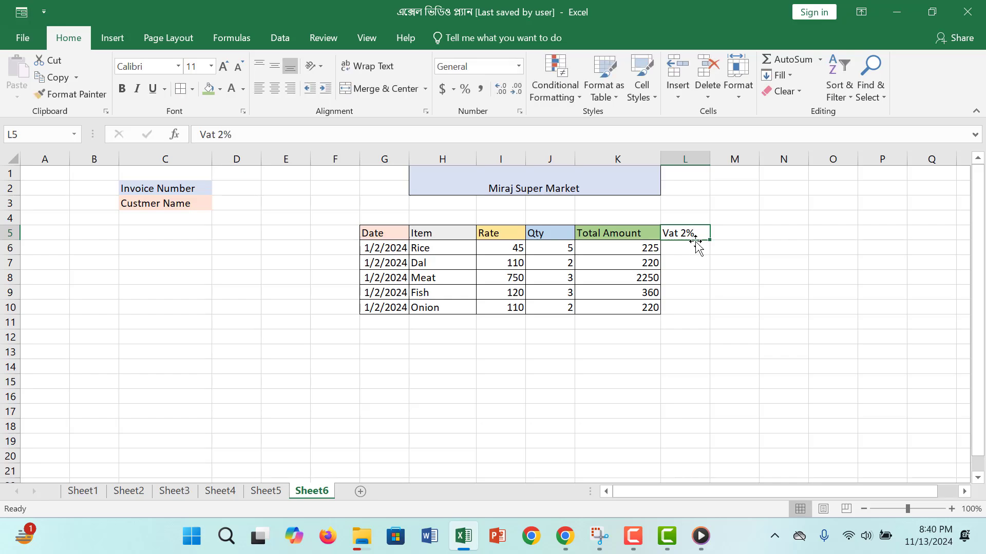
Shade the Vat 2% header light gray and apply all borders to L5:L10
{"action": "left_click", "coordinate": [218, 91]}
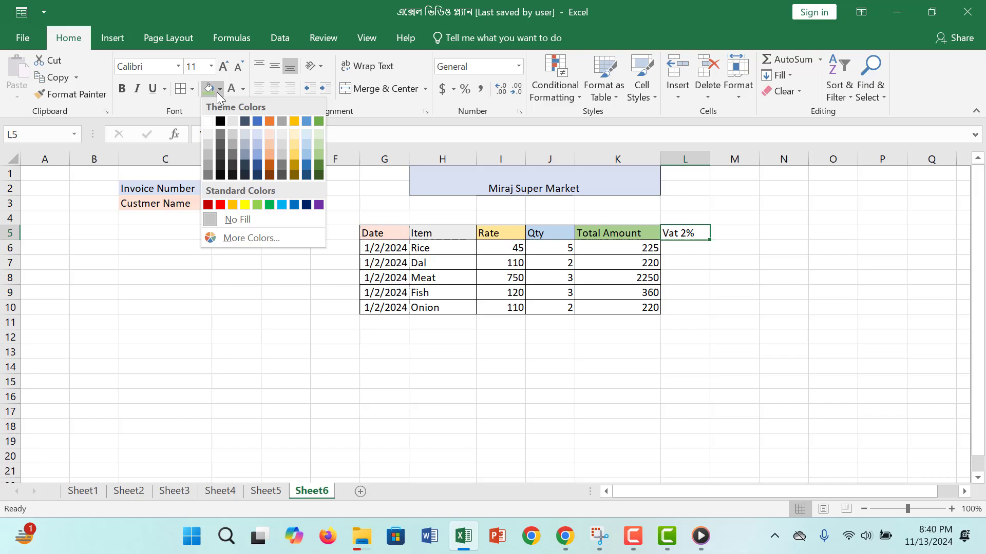
{"action": "left_click", "coordinate": [233, 121]}
{"action": "left_click_drag", "start_coordinate": [680, 234], "coordinate": [683, 308]}
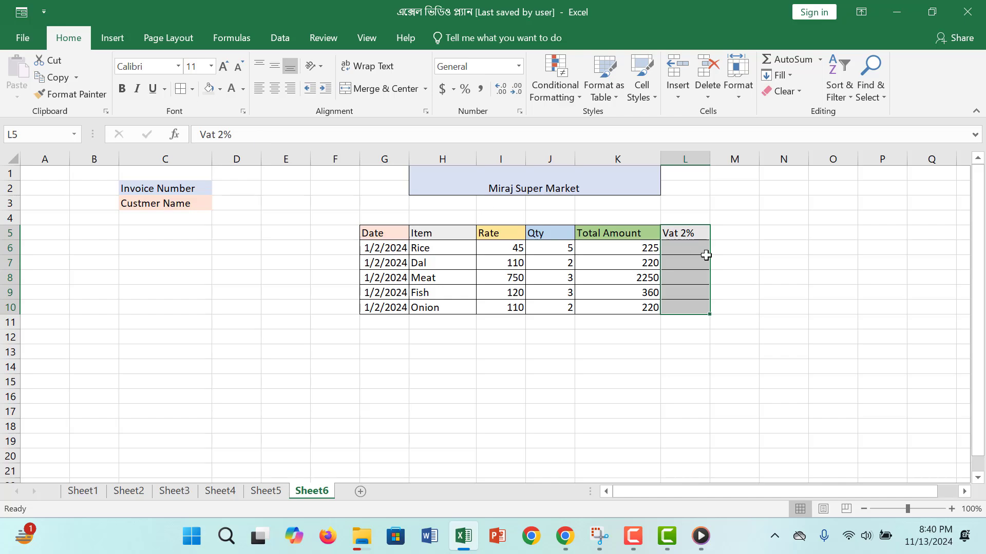
Calculate Rice's VAT in L6 with =K6*2% and fill the formula down to L10
{"action": "left_click", "coordinate": [690, 246]}
{"action": "type", "text": "="}
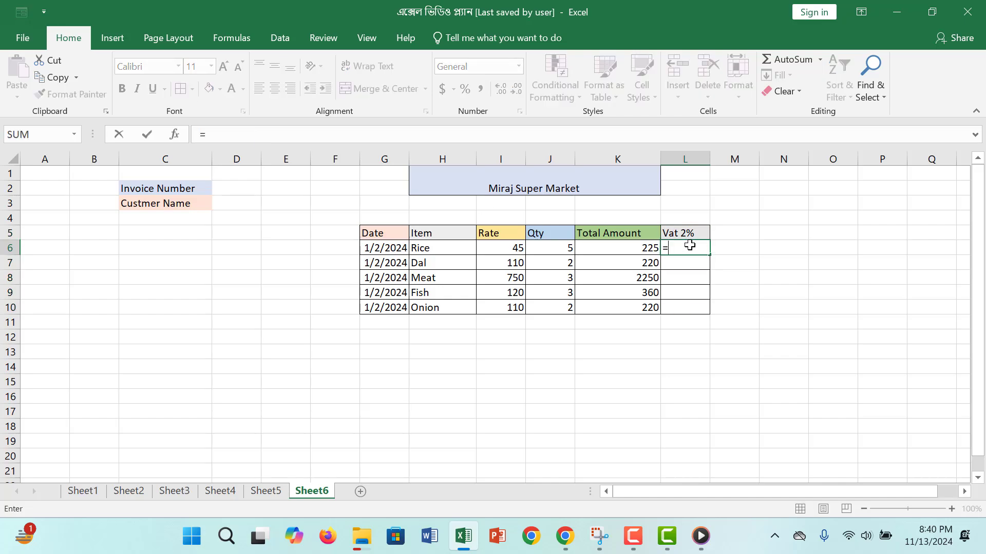
{"action": "left_click", "coordinate": [627, 247]}
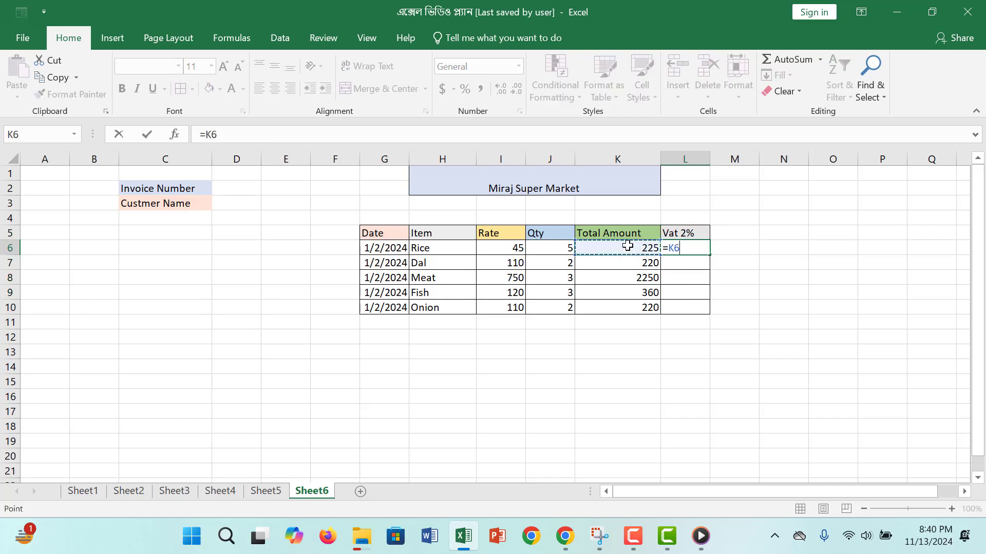
{"action": "type", "text": "*"}
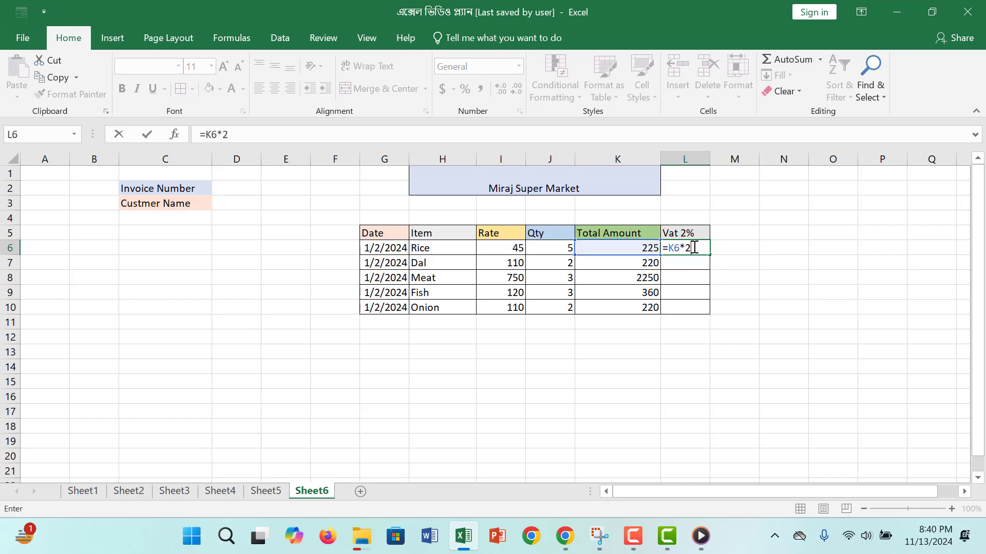
{"action": "type", "text": "2%"}
{"action": "key", "text": "Return"}
{"action": "left_click", "coordinate": [695, 249]}
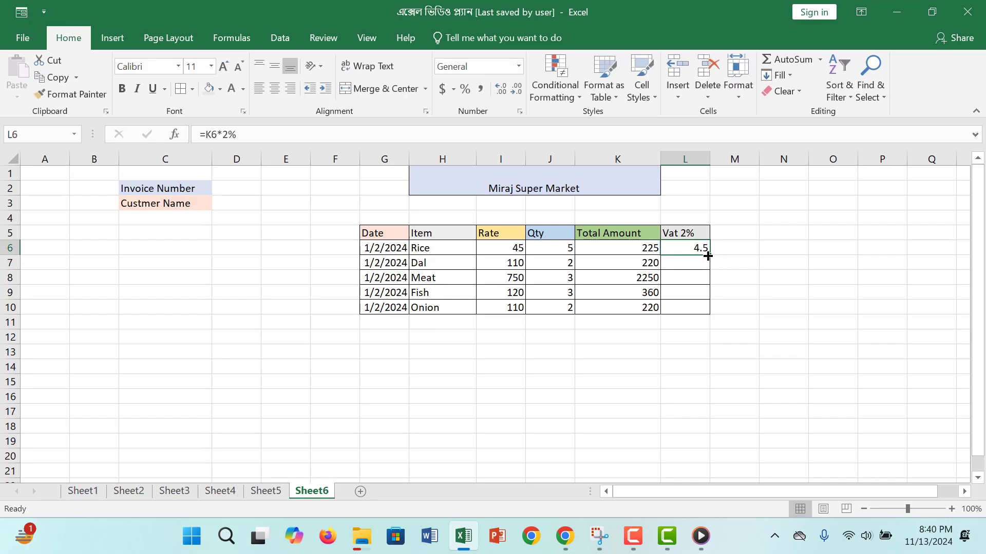
{"action": "left_click_drag", "start_coordinate": [709, 255], "coordinate": [698, 314]}
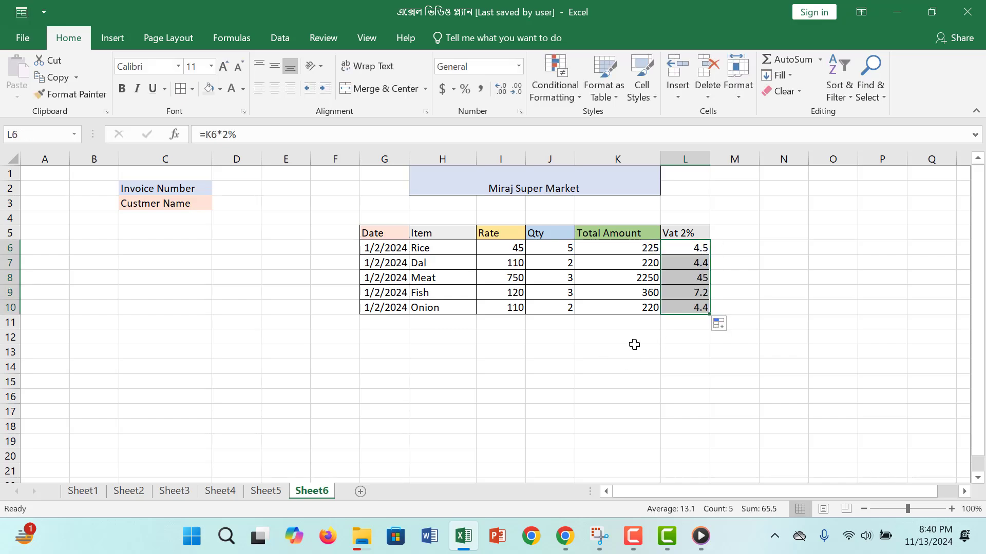
{"action": "left_click", "coordinate": [642, 321]}
{"action": "left_click", "coordinate": [685, 323]}
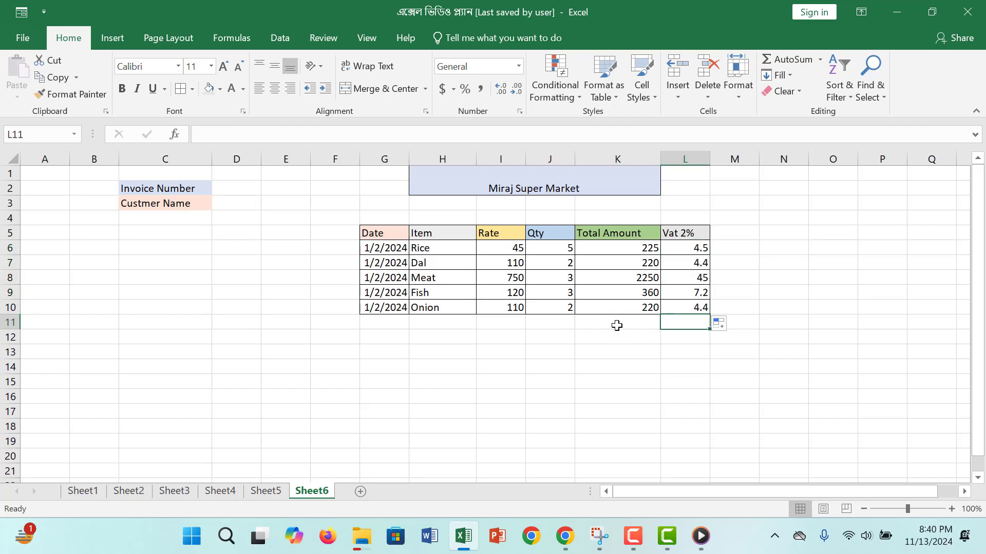
{"action": "left_click", "coordinate": [620, 320]}
{"action": "left_click", "coordinate": [677, 322]}
Try to total the amounts and VAT together in K11 with the formula =sum(K6:K10+L6:L10)
{"action": "left_click", "coordinate": [635, 318]}
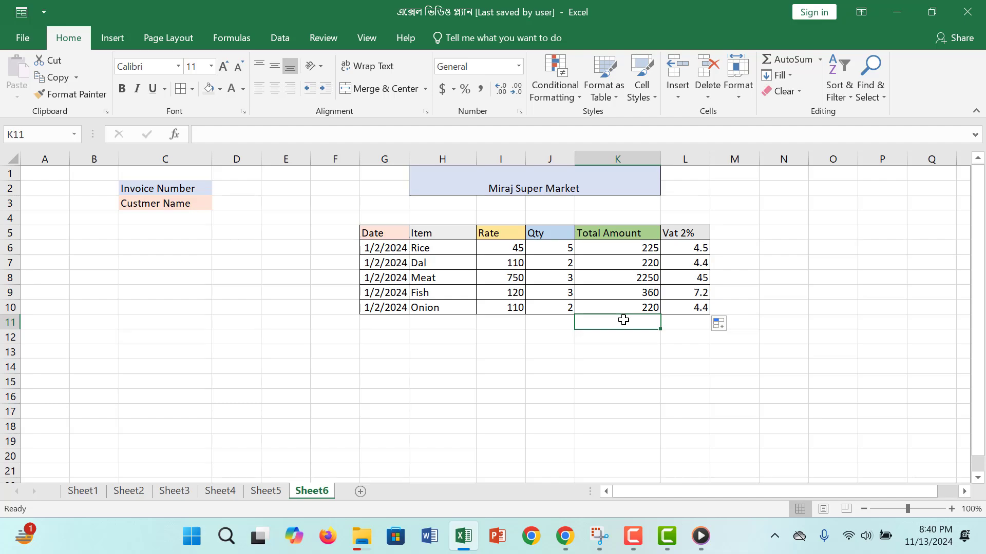
{"action": "type", "text": "=s"}
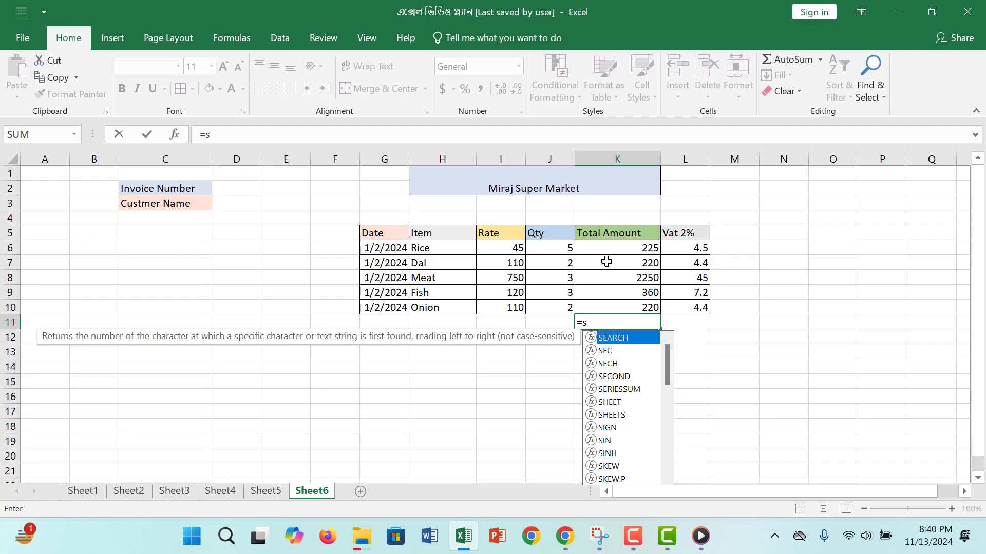
{"action": "type", "text": "um"}
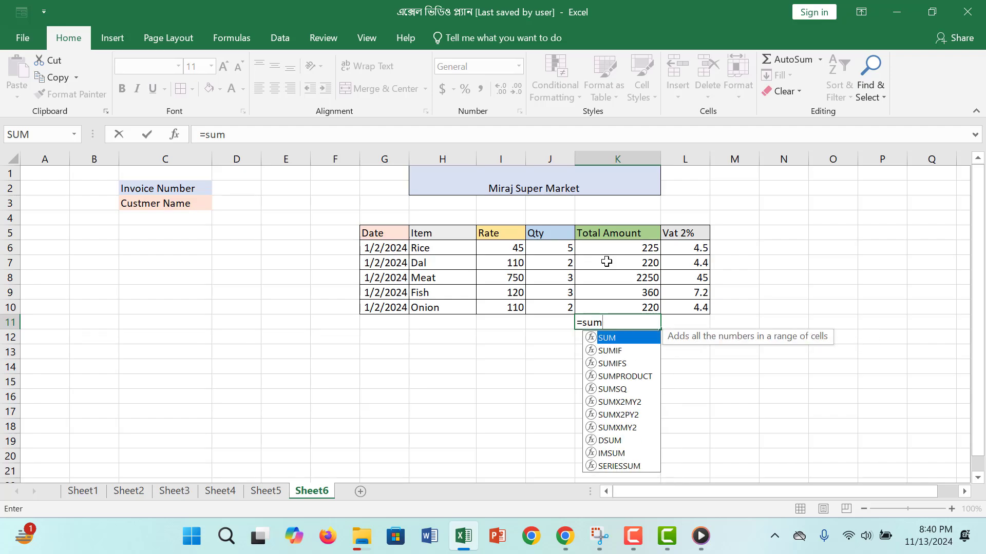
{"action": "type", "text": "("}
{"action": "left_click_drag", "start_coordinate": [620, 246], "coordinate": [679, 303]}
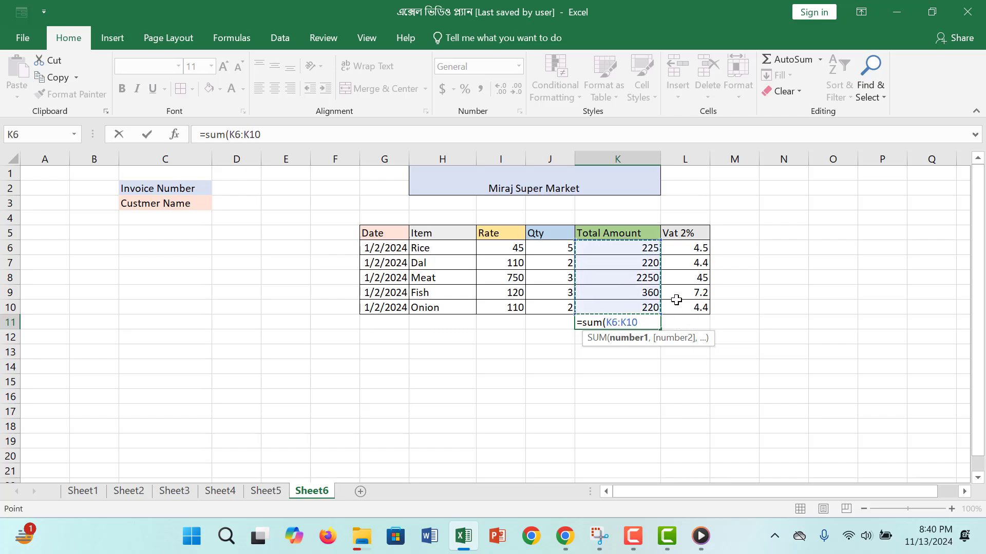
{"action": "type", "text": "+"}
{"action": "left_click_drag", "start_coordinate": [691, 248], "coordinate": [692, 309]}
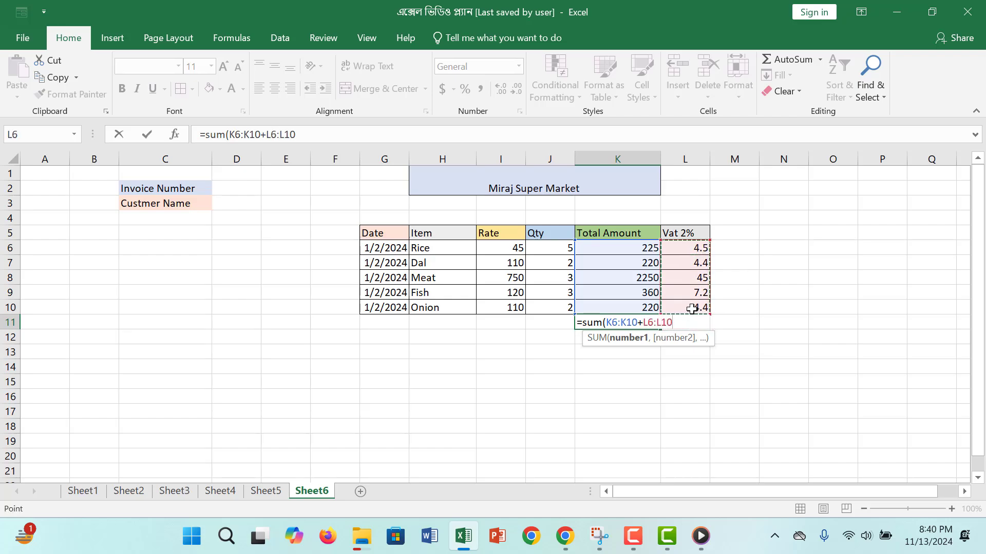
{"action": "type", "text": ")"}
{"action": "key", "text": "Return"}
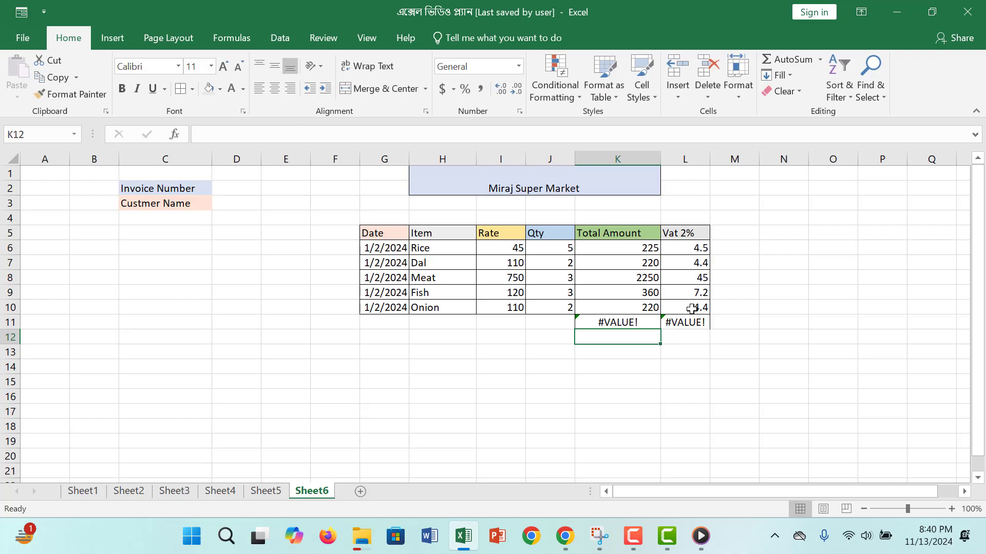
Correct the formula in K11 to =SUM(K6:K10,L6:L10), separating the two ranges with a comma
{"action": "double_click", "coordinate": [606, 323]}
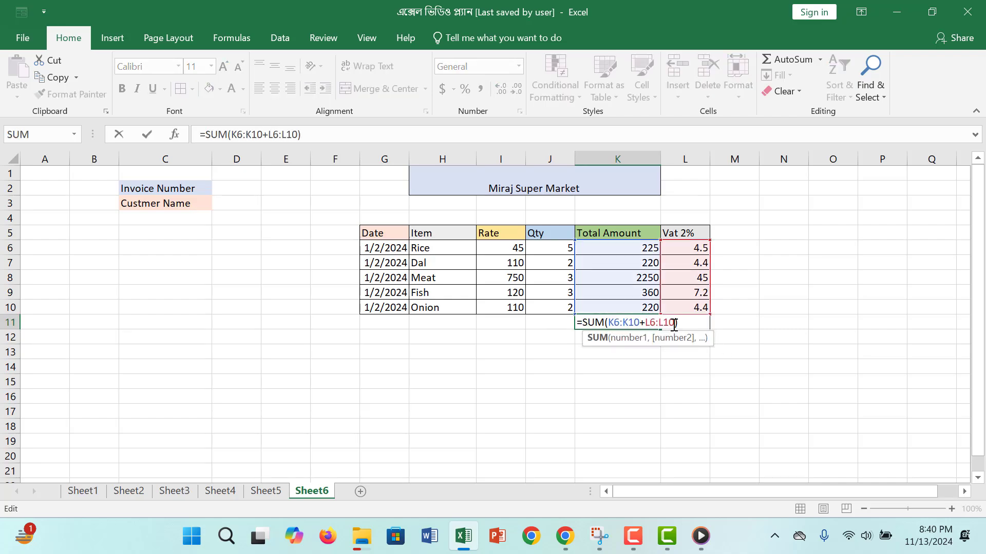
{"action": "left_click", "coordinate": [643, 323]}
{"action": "key", "text": "BackSpace"}
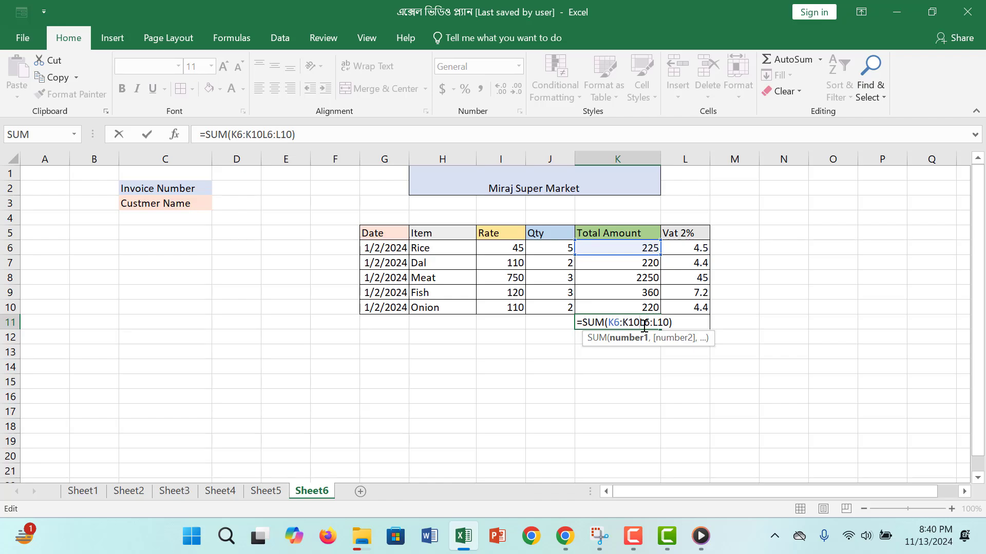
{"action": "type", "text": ","}
{"action": "key", "text": "Return"}
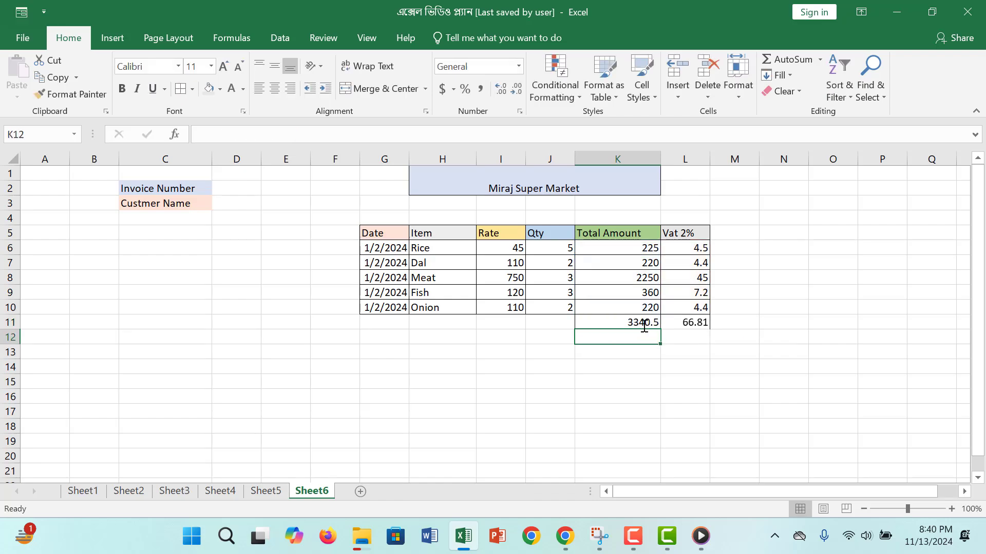
{"action": "left_click", "coordinate": [644, 326]}
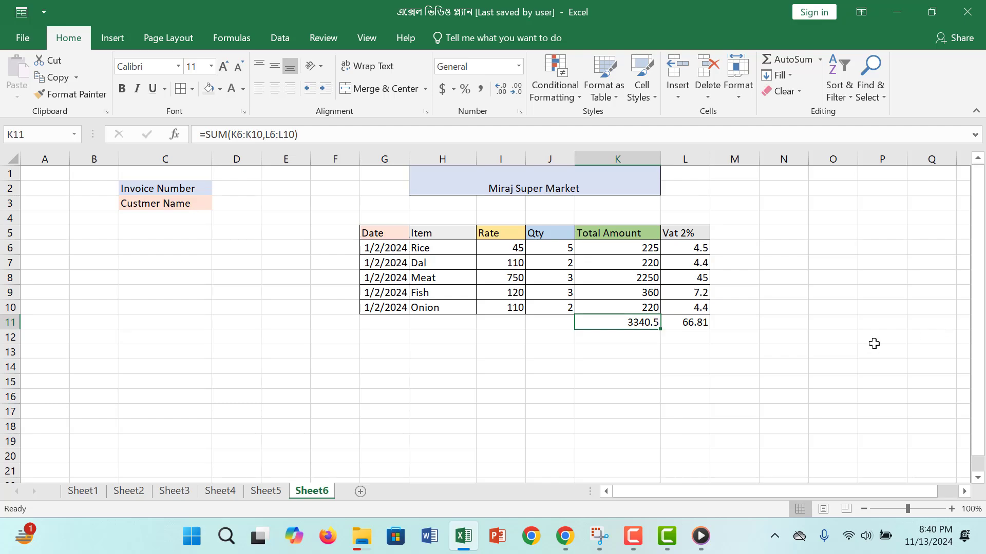
{"action": "left_click", "coordinate": [695, 324]}
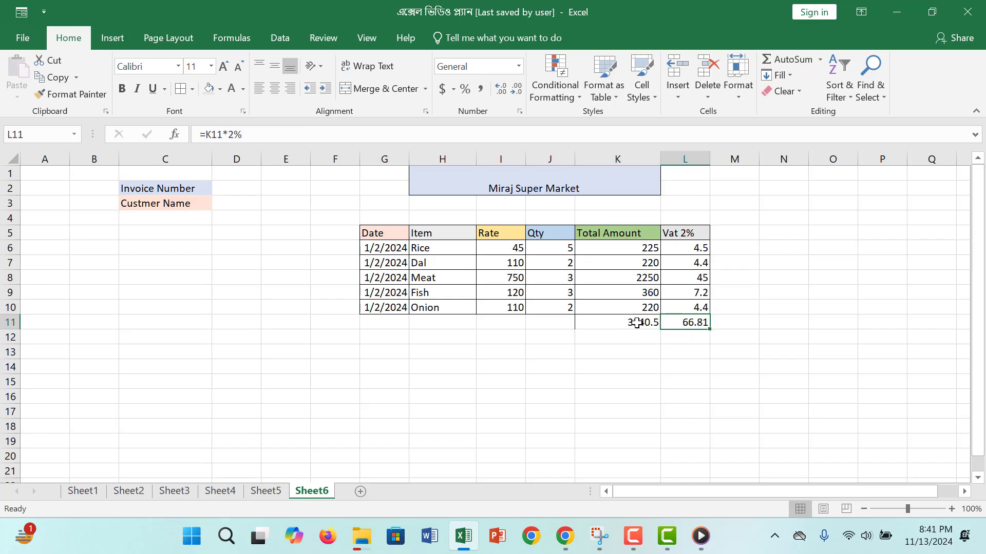
{"action": "left_click", "coordinate": [639, 324]}
{"action": "left_click", "coordinate": [645, 366]}
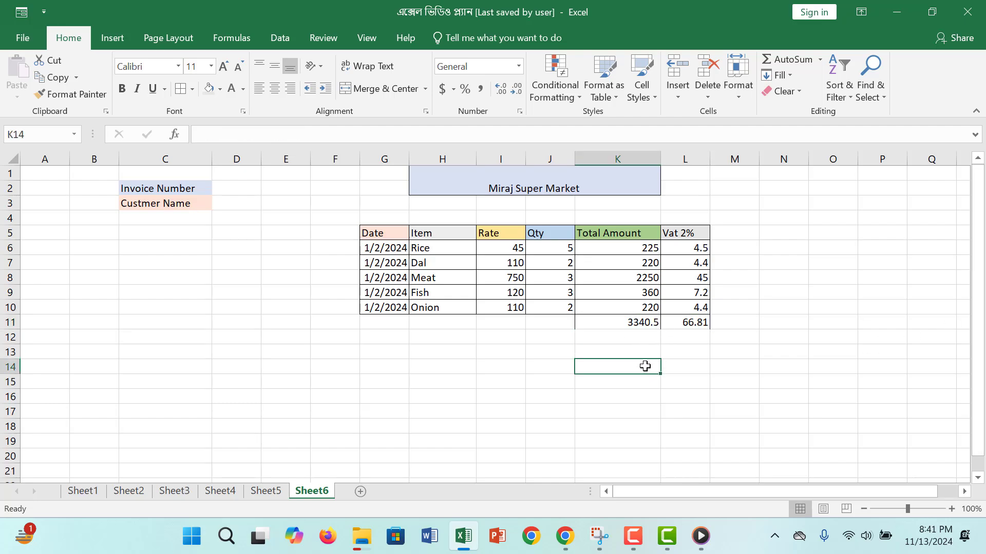
{"action": "left_click", "coordinate": [647, 334]}
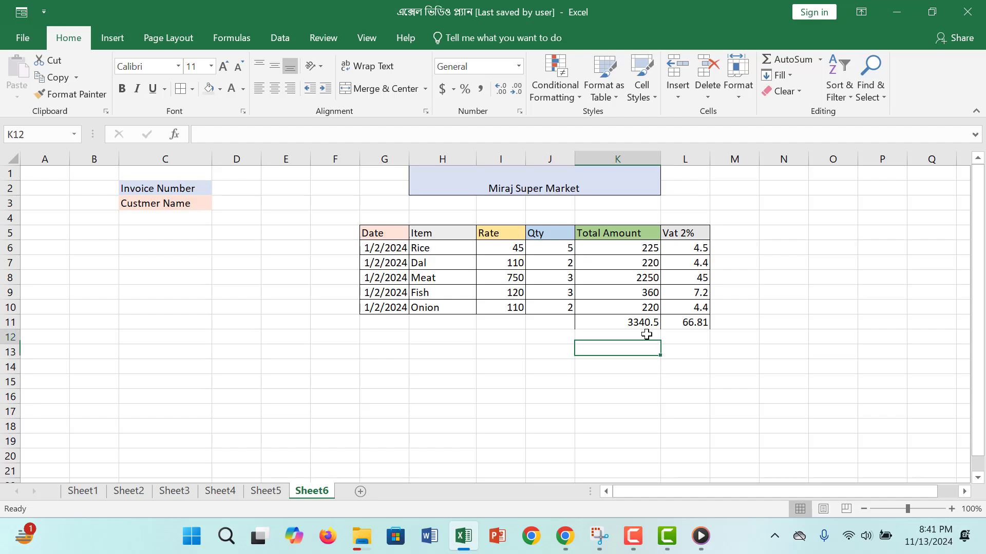
{"action": "left_click", "coordinate": [695, 322]}
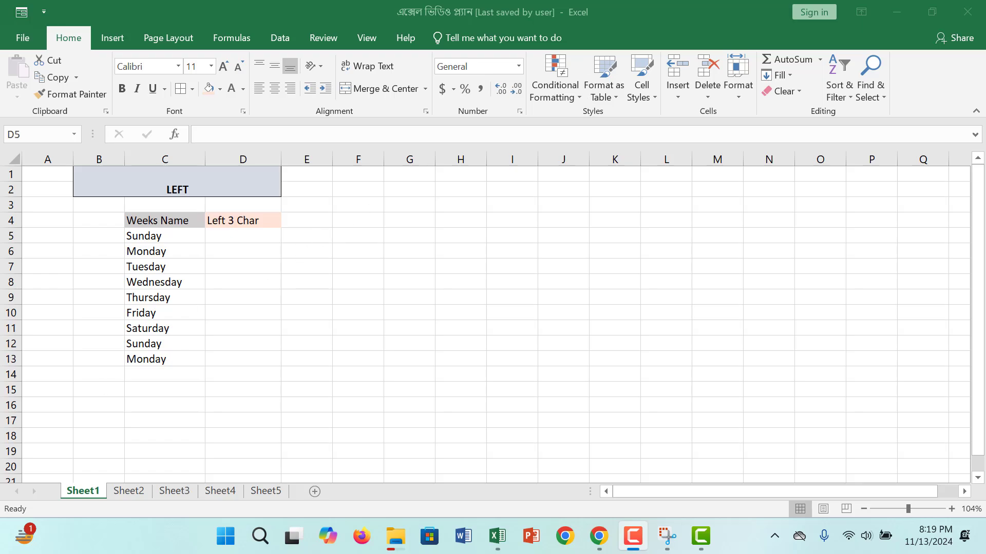
Look through the exercises on Sheet2 to Sheet5, and return to Sheet1 to examine the Weeks Name and Left 3 Char columns
{"action": "left_click", "coordinate": [132, 492]}
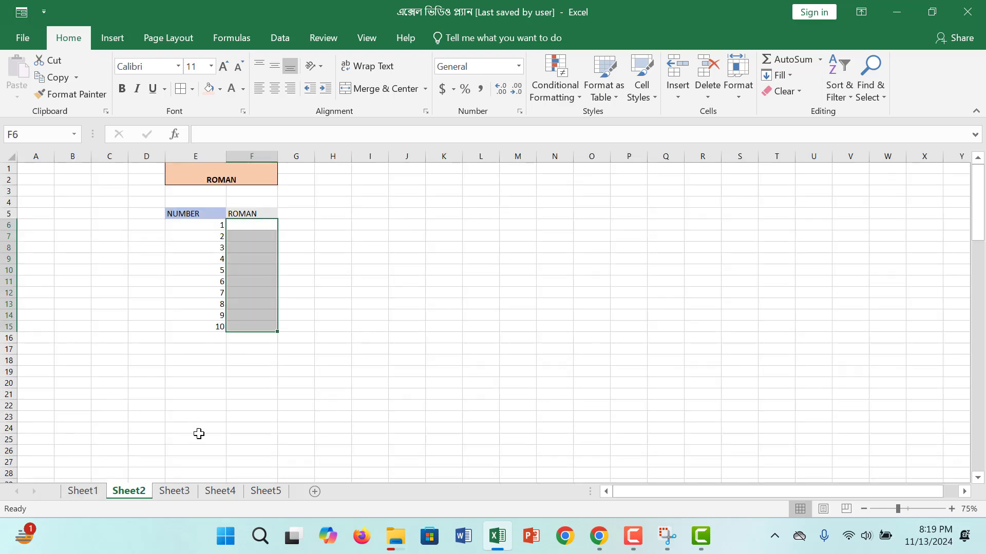
{"action": "left_click", "coordinate": [175, 492]}
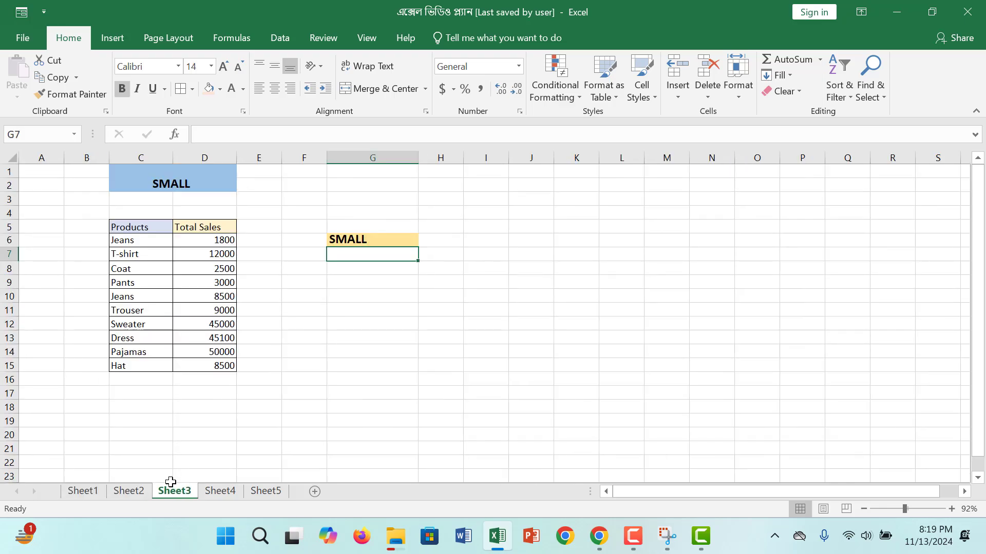
{"action": "left_click", "coordinate": [229, 497]}
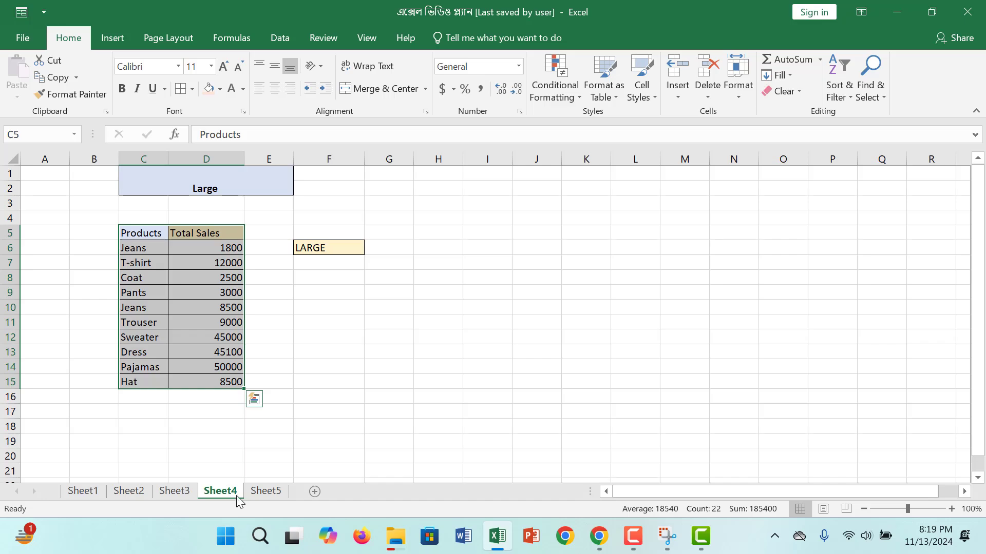
{"action": "left_click", "coordinate": [259, 497]}
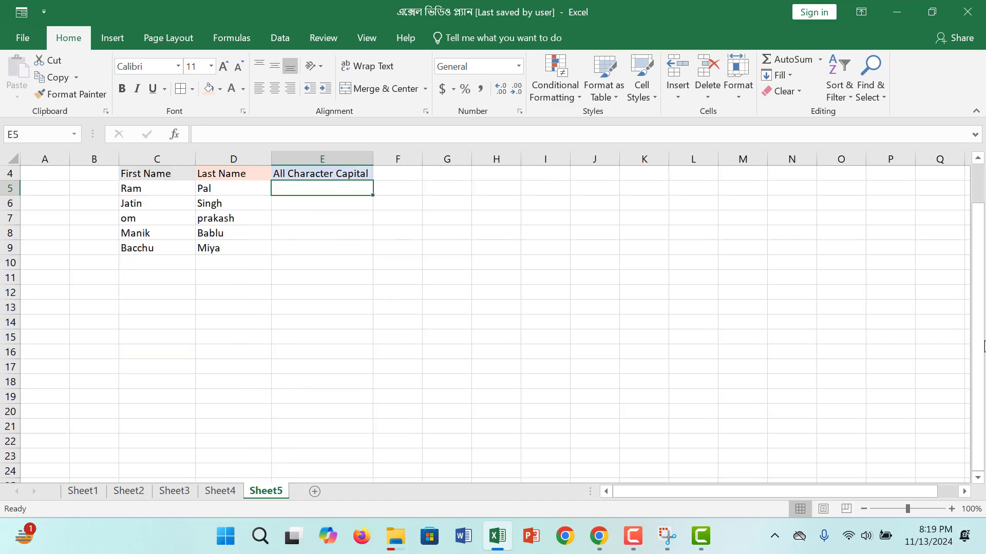
{"action": "left_click_drag", "start_coordinate": [983, 331], "coordinate": [983, 288]}
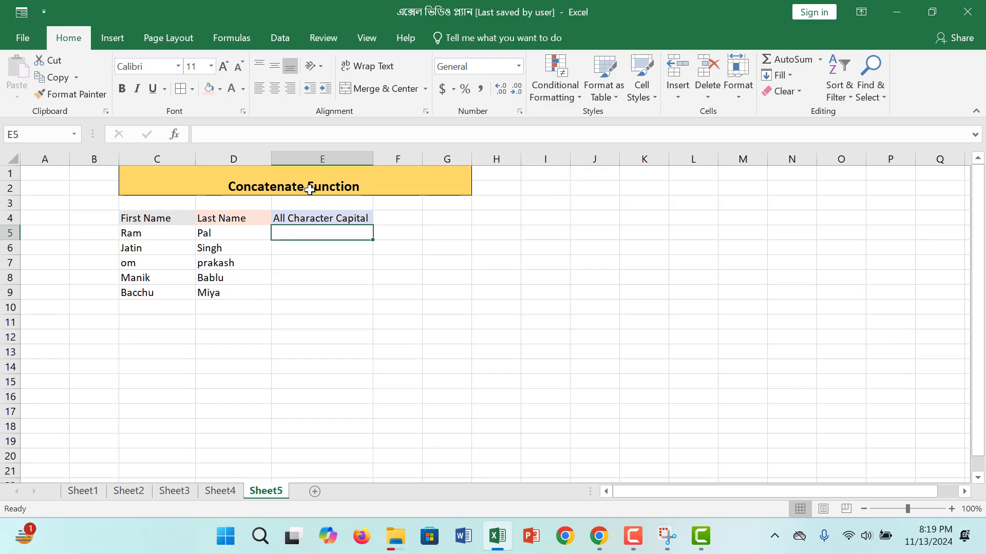
{"action": "left_click", "coordinate": [79, 493]}
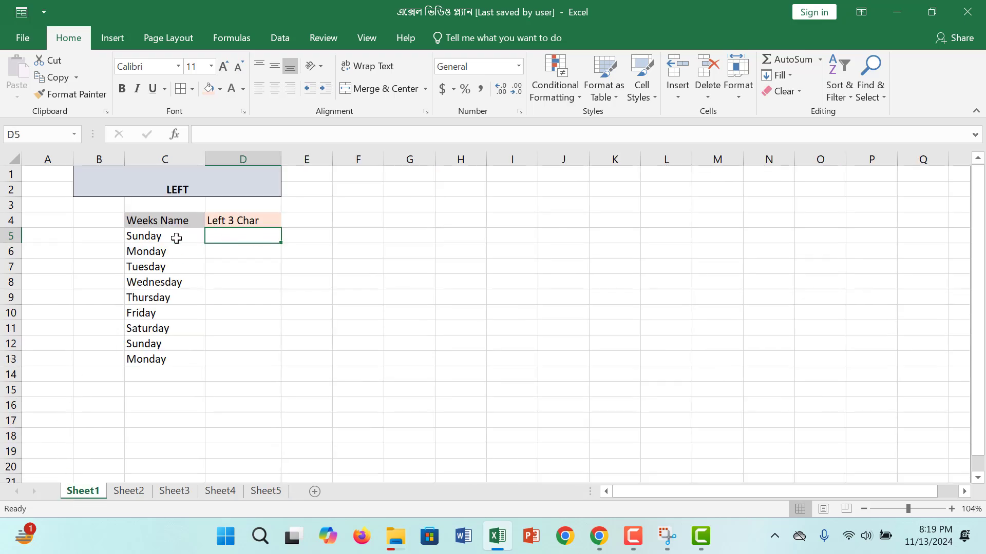
{"action": "left_click", "coordinate": [172, 237]}
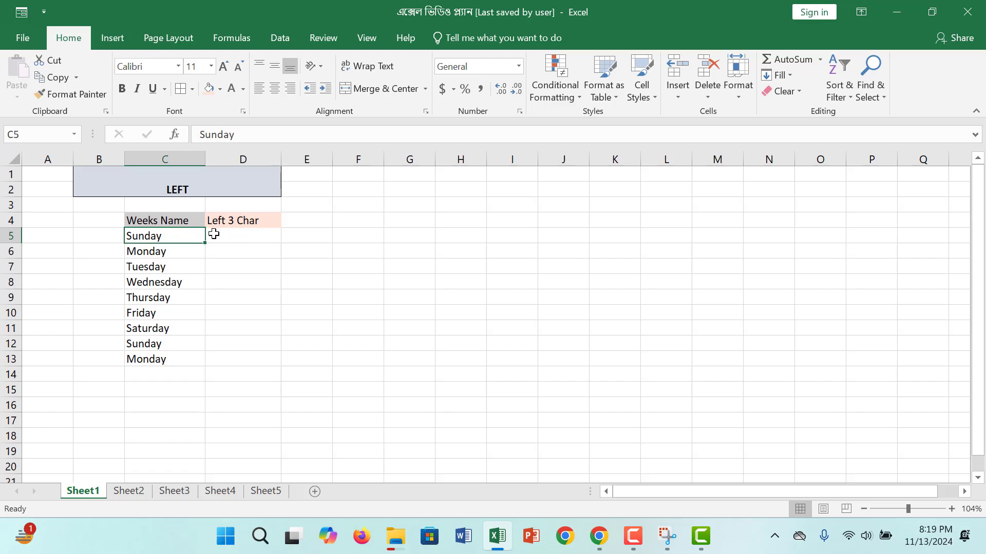
{"action": "left_click", "coordinate": [226, 235]}
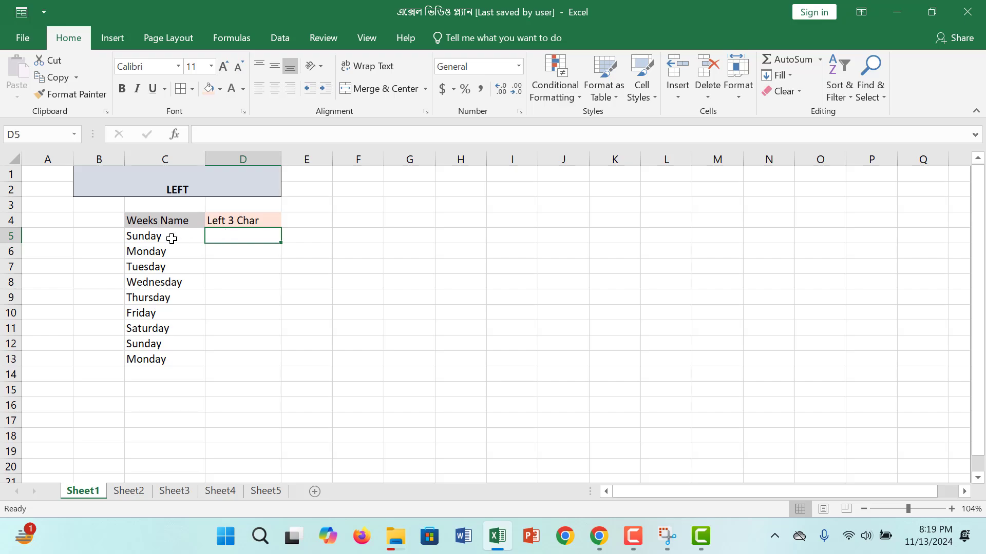
{"action": "left_click", "coordinate": [146, 238]}
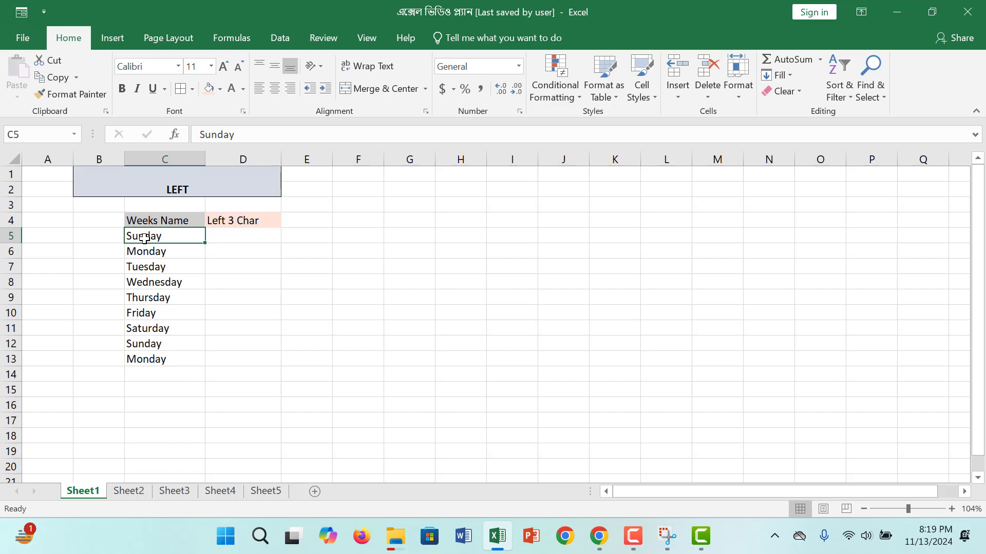
Extract Sunday's first three characters in D5 with =LEFT(C5,3) and fill the formula down to D13
{"action": "left_click", "coordinate": [248, 236]}
{"action": "type", "text": "="}
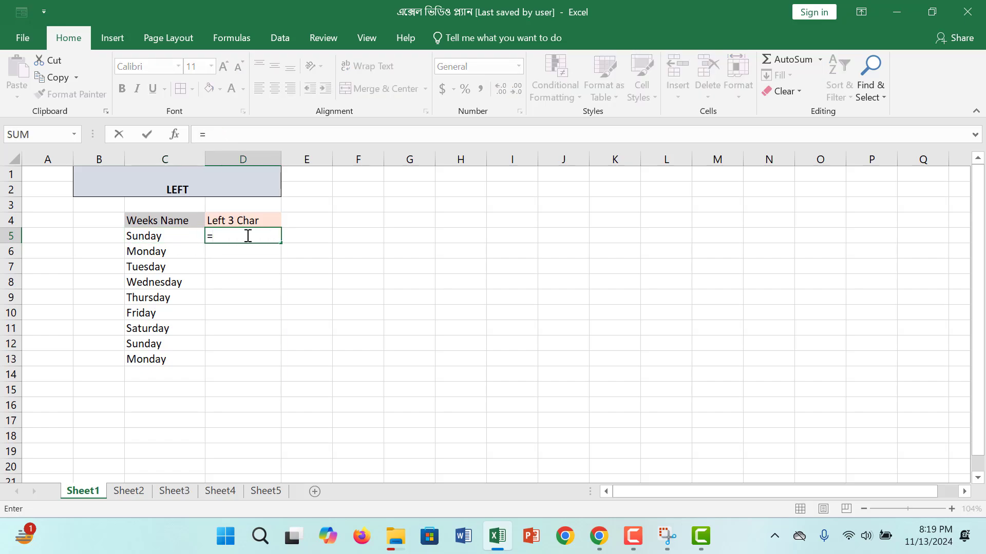
{"action": "type", "text": "Left"}
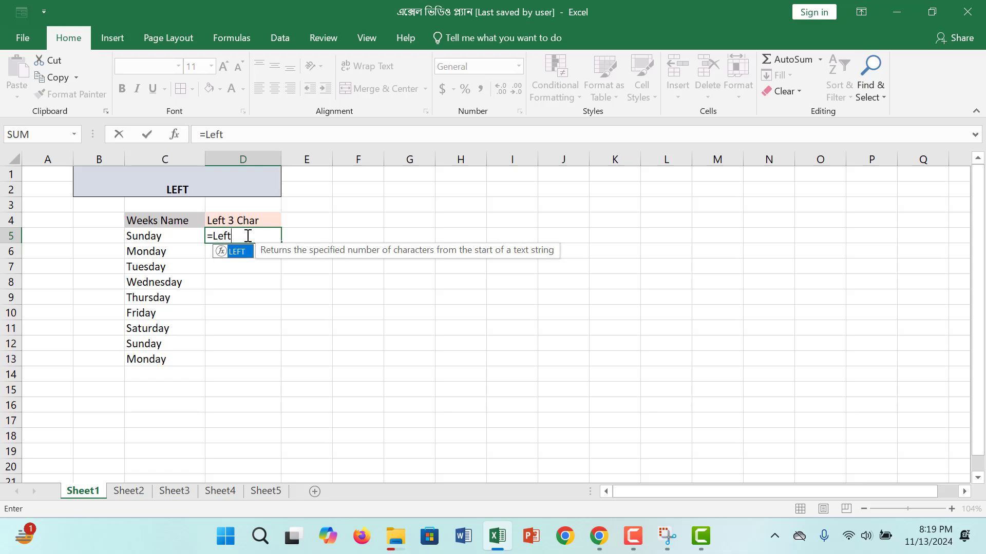
{"action": "type", "text": "("}
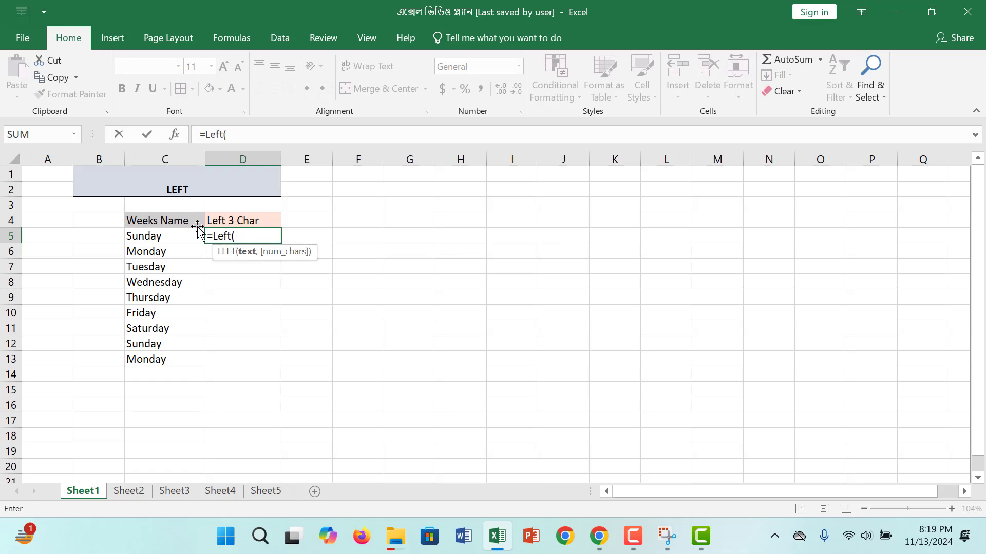
{"action": "left_click", "coordinate": [165, 237]}
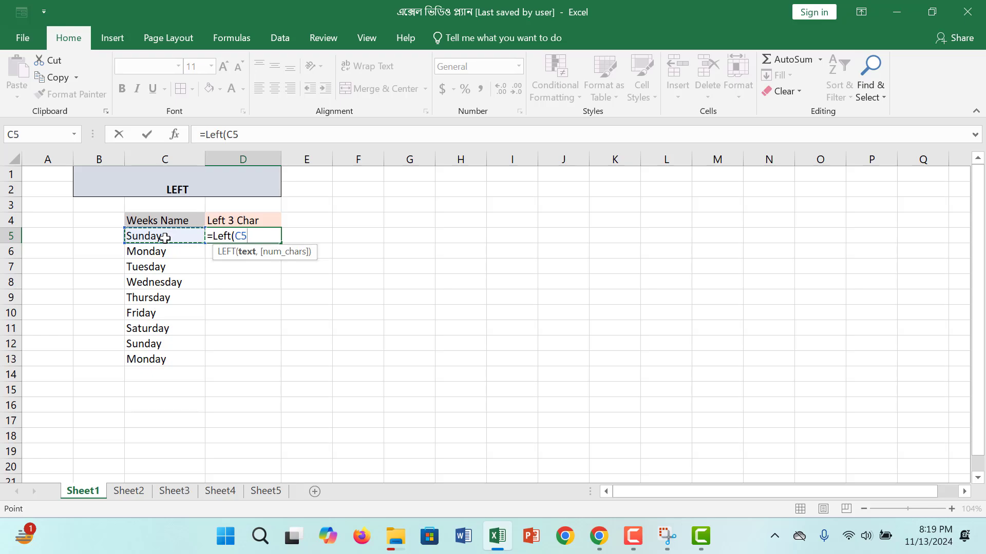
{"action": "type", "text": ","}
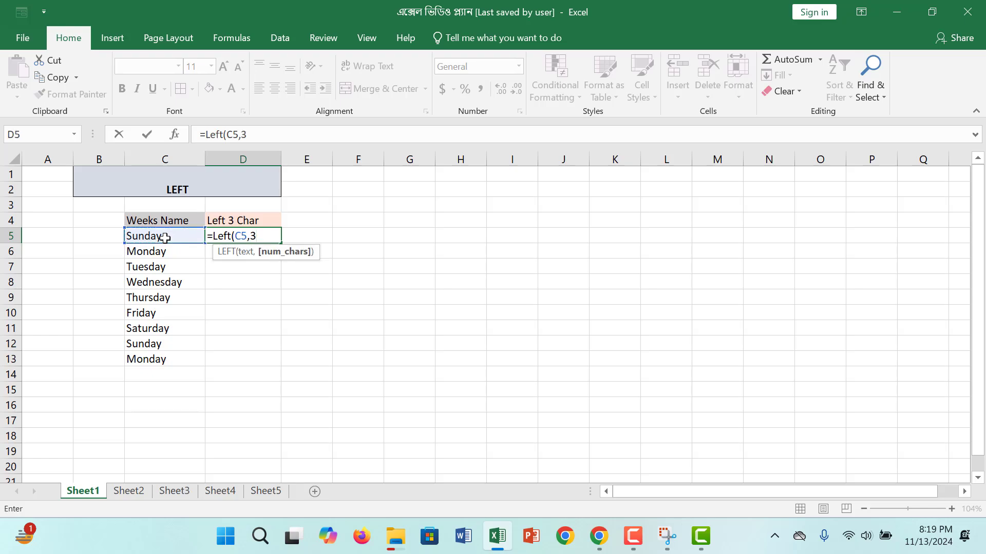
{"action": "type", "text": "3)"}
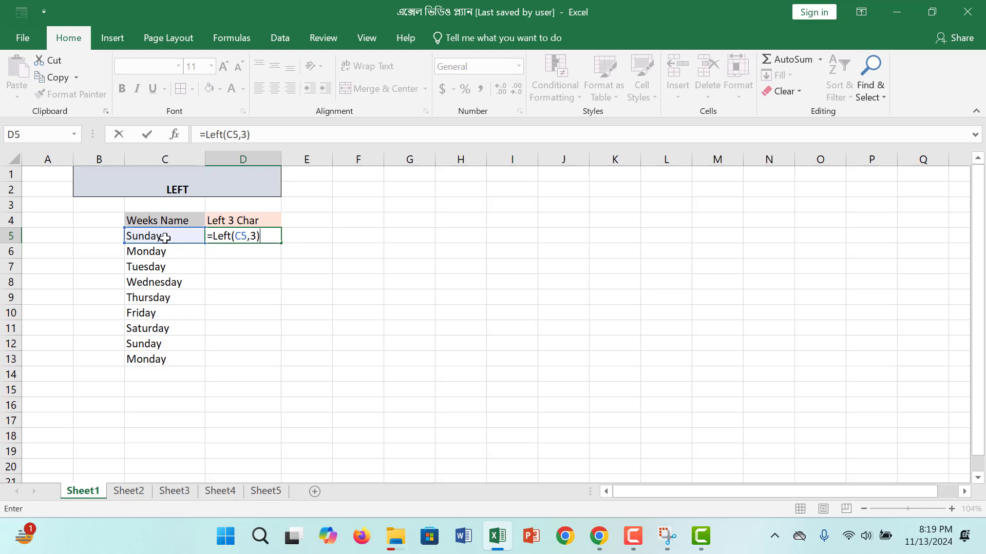
{"action": "key", "text": "Return"}
{"action": "key", "text": "Up"}
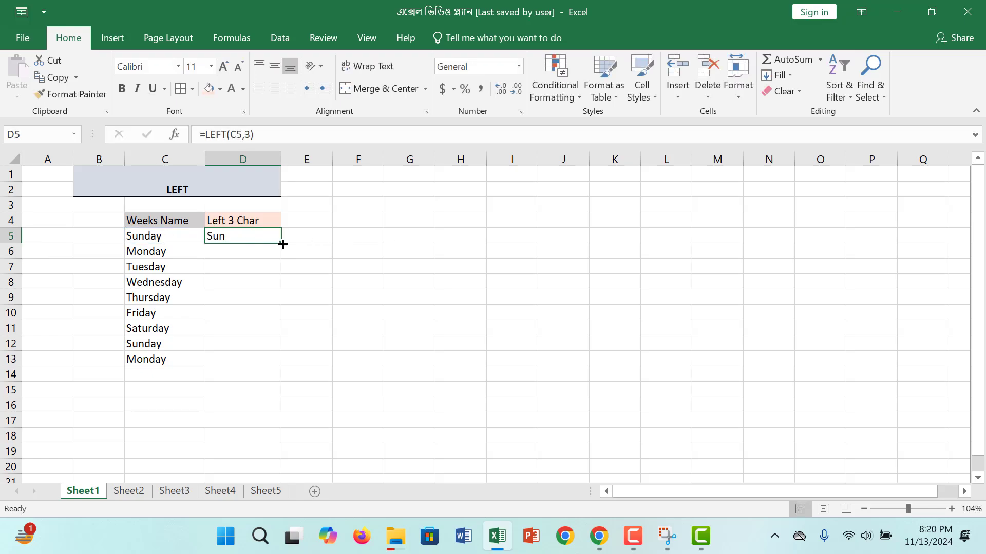
{"action": "left_click_drag", "start_coordinate": [280, 244], "coordinate": [263, 366]}
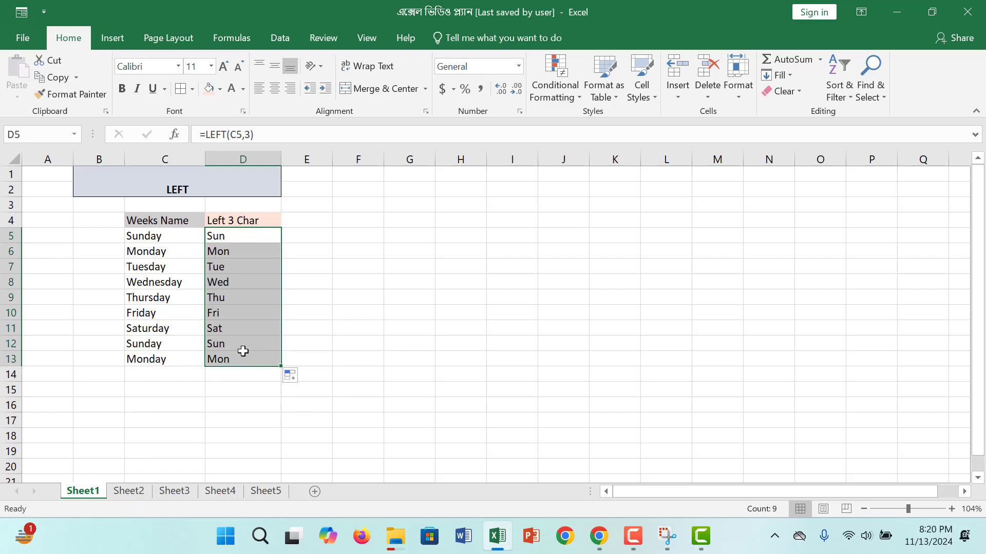
{"action": "left_click", "coordinate": [231, 294]}
Apply all borders to the Weeks Name and Left 3 Char table, C4:D13
{"action": "left_click_drag", "start_coordinate": [163, 220], "coordinate": [257, 352]}
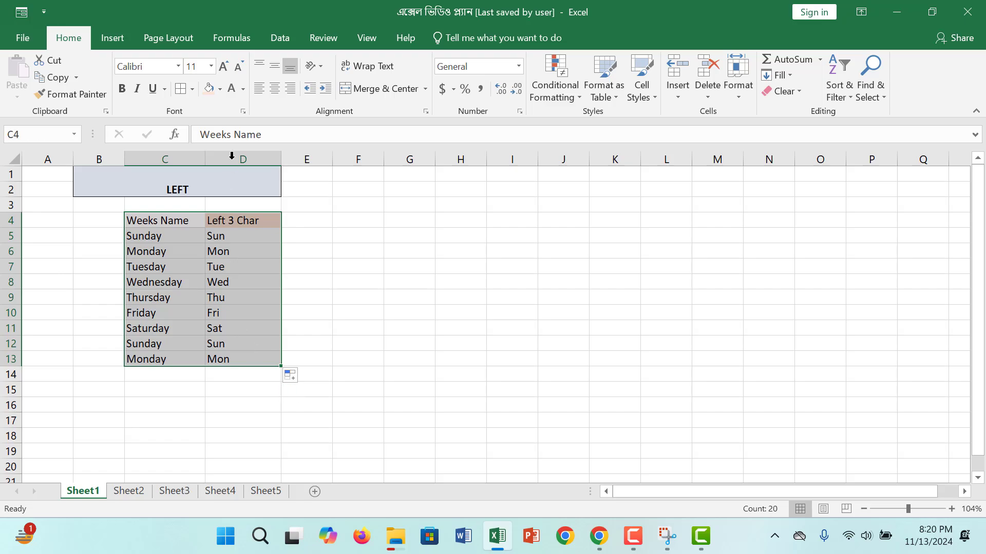
{"action": "left_click", "coordinate": [182, 95]}
{"action": "left_click", "coordinate": [214, 251]}
{"action": "left_click", "coordinate": [153, 251]}
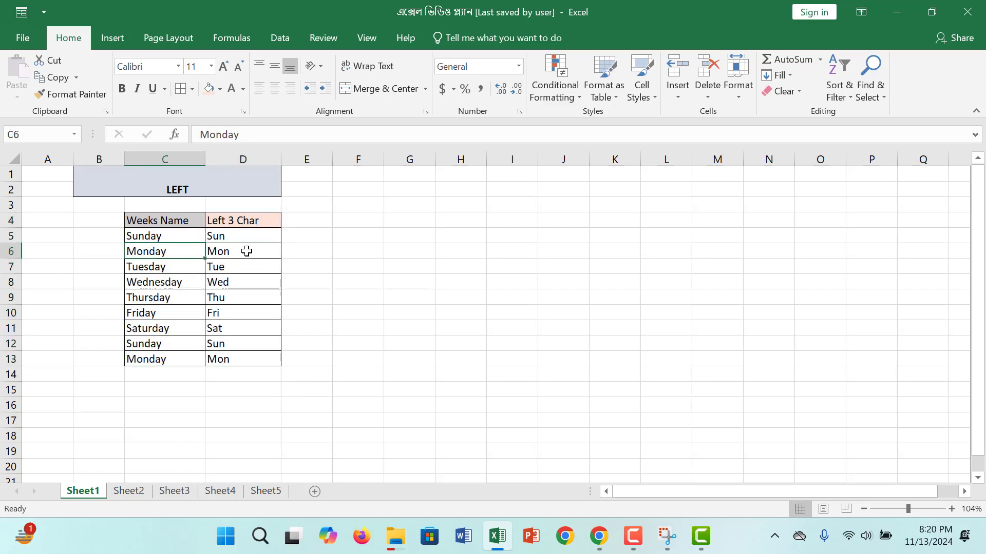
{"action": "left_click", "coordinate": [237, 253]}
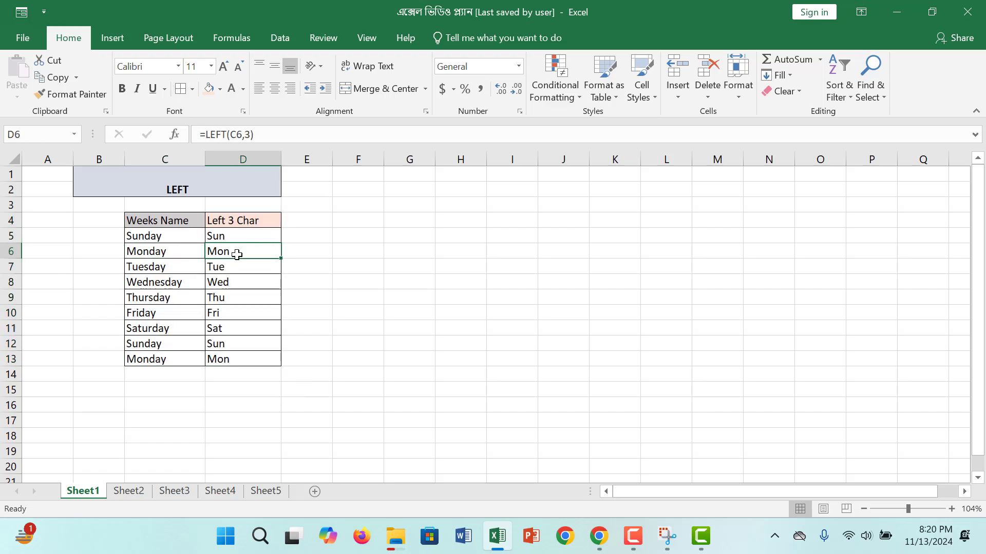
On Sheet2, convert the first number to a Roman numeral in F6 with =ROMAN(E6)
{"action": "left_click", "coordinate": [135, 492]}
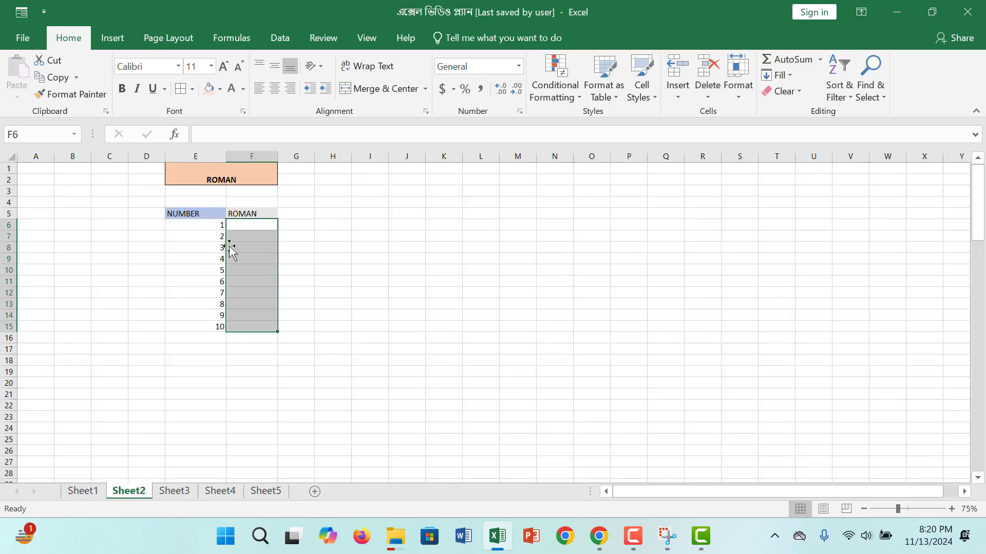
{"action": "left_click", "coordinate": [244, 227]}
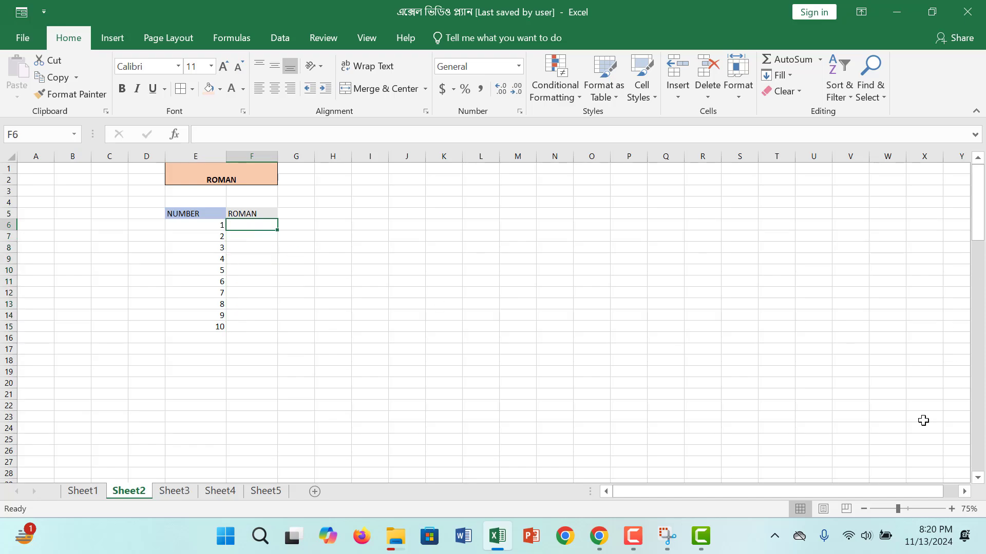
{"action": "left_click_drag", "start_coordinate": [901, 508], "coordinate": [904, 506]}
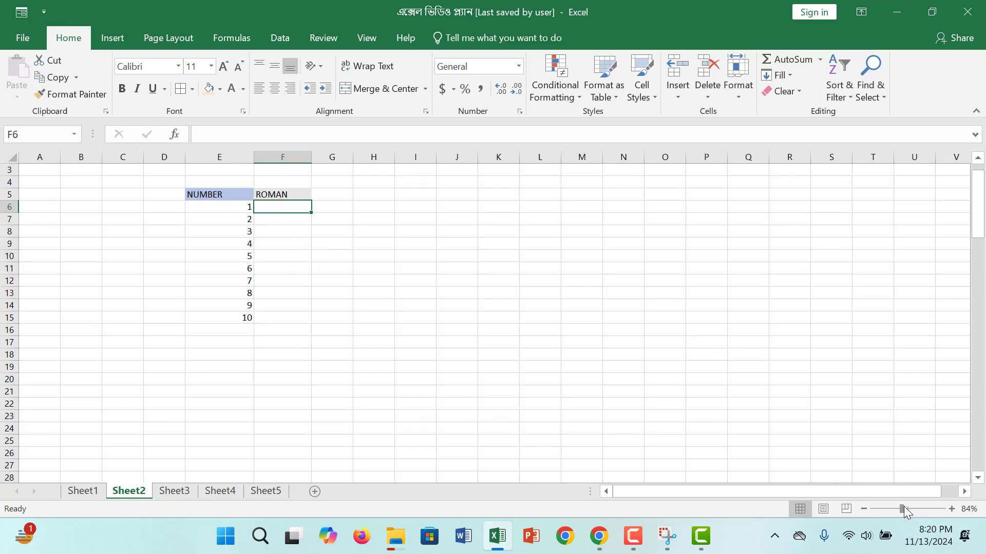
{"action": "left_click", "coordinate": [394, 265]}
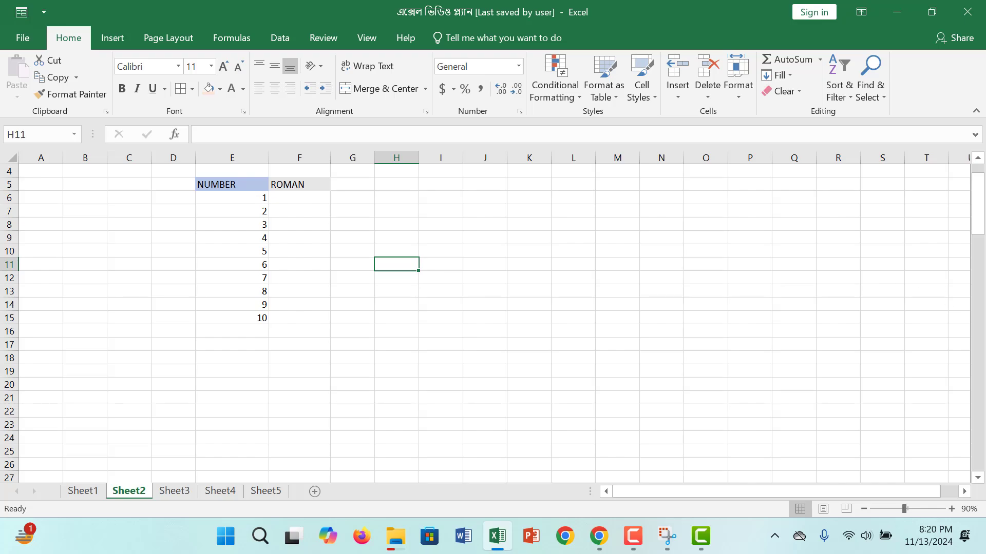
{"action": "left_click_drag", "start_coordinate": [978, 212], "coordinate": [978, 176]}
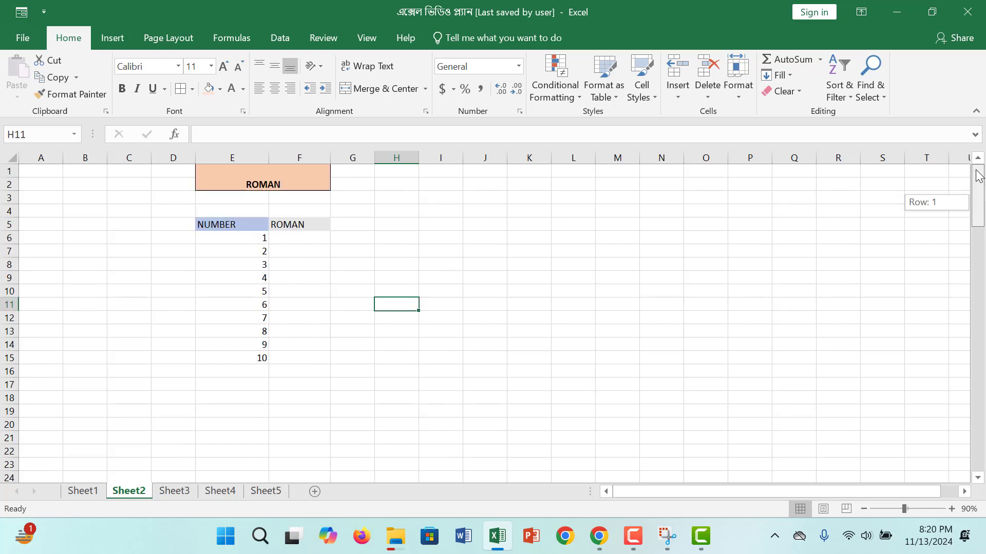
{"action": "left_click", "coordinate": [313, 240]}
{"action": "type", "text": "="}
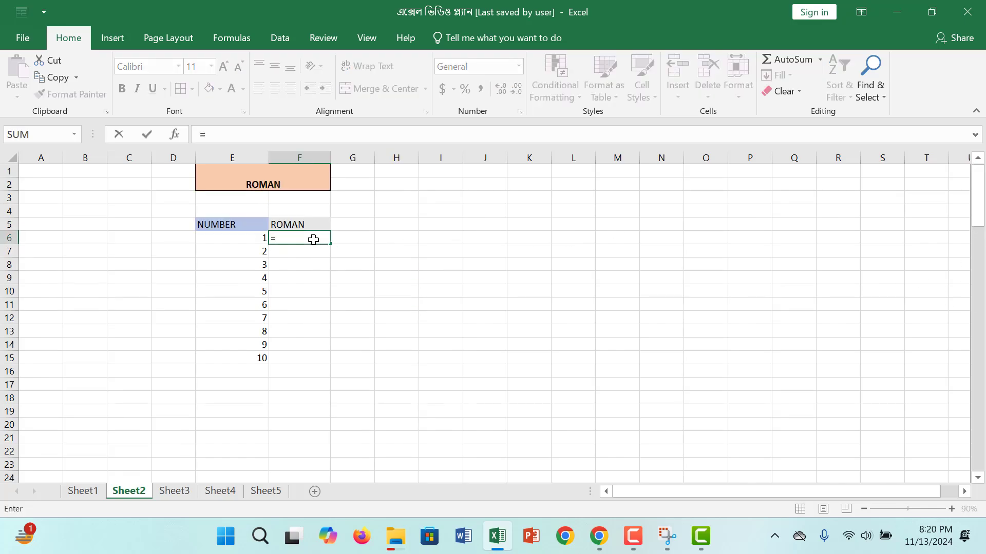
{"action": "type", "text": "Roman"}
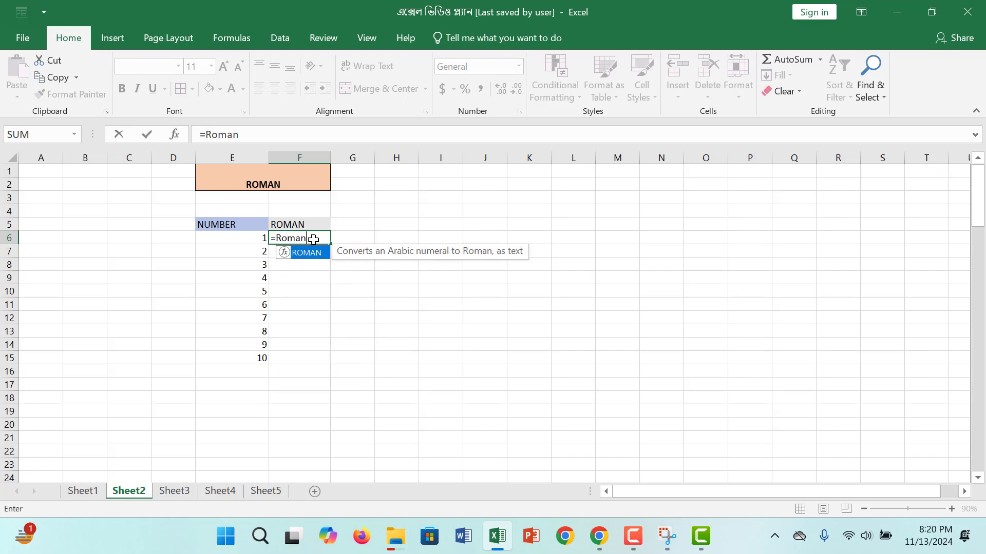
{"action": "type", "text": "("}
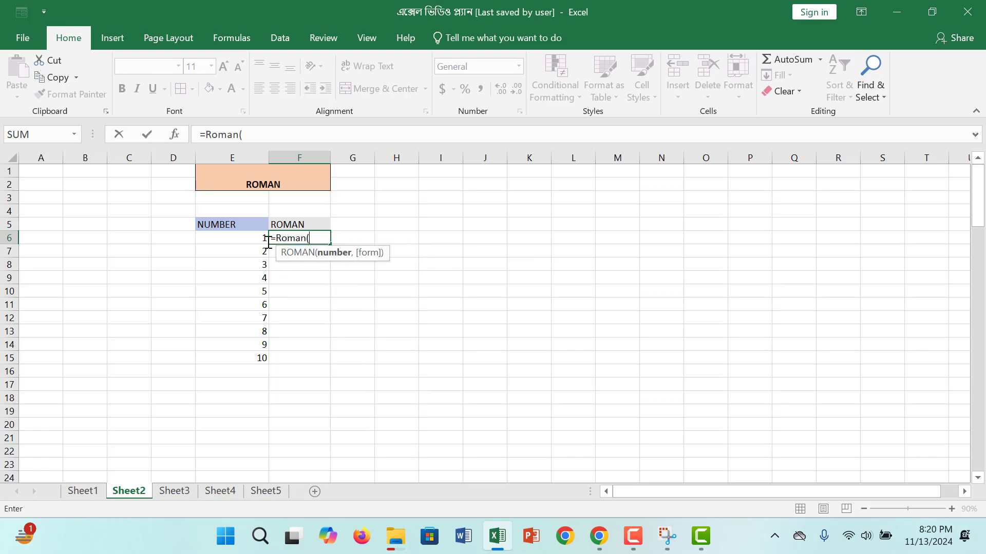
{"action": "left_click", "coordinate": [253, 236]}
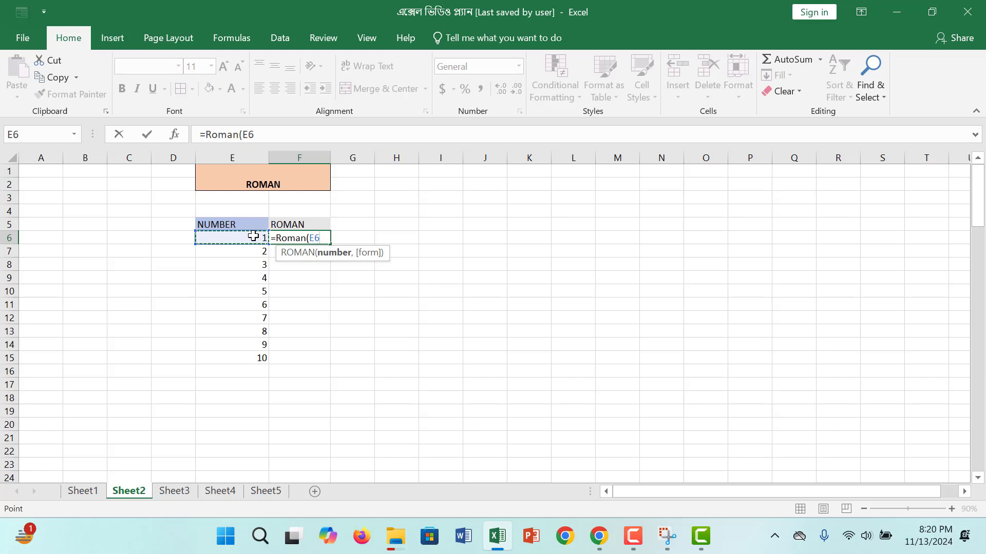
{"action": "type", "text": ")"}
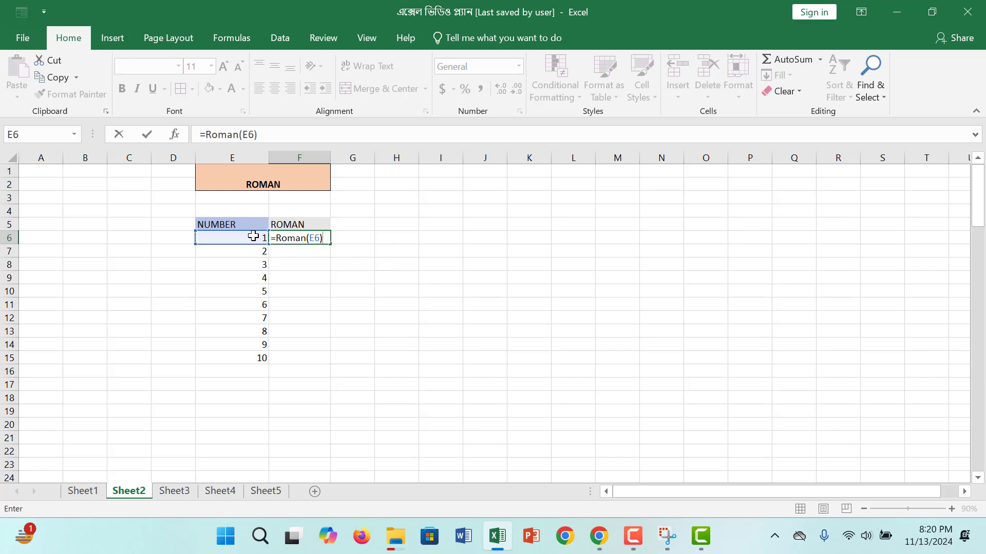
{"action": "key", "text": "Return"}
Fill the ROMAN formula from F6 down to F15 to convert the remaining numbers
{"action": "left_click", "coordinate": [312, 237]}
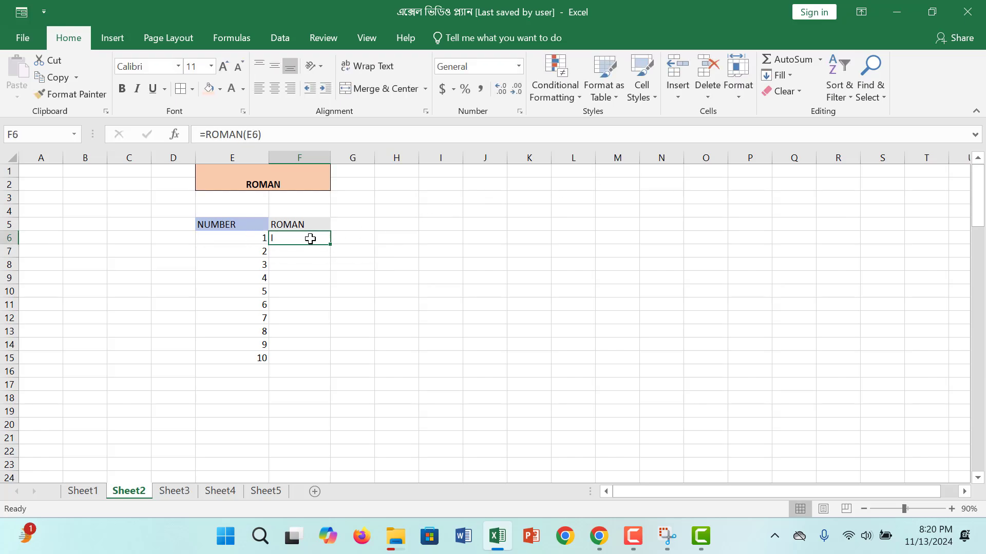
{"action": "left_click_drag", "start_coordinate": [329, 246], "coordinate": [314, 345]}
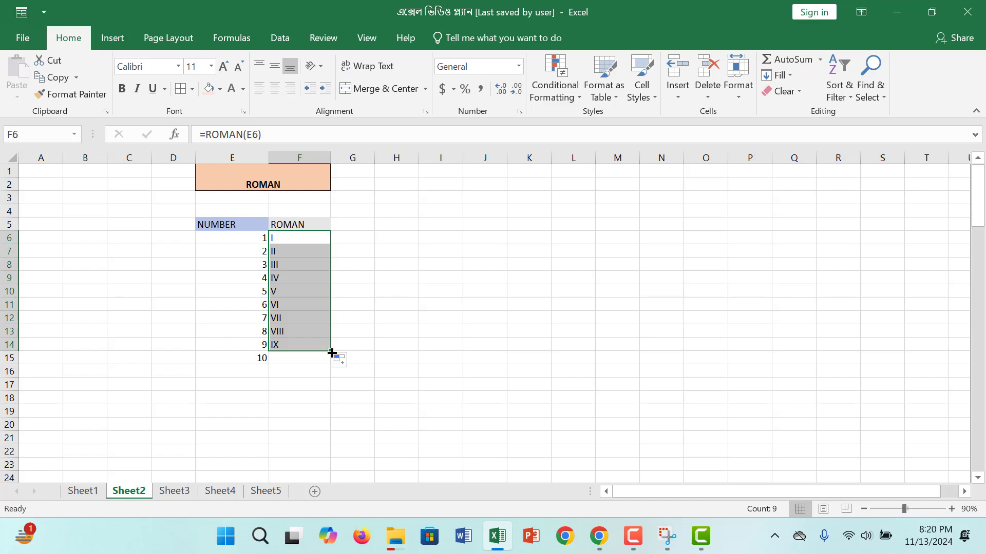
{"action": "left_click_drag", "start_coordinate": [330, 351], "coordinate": [314, 396]}
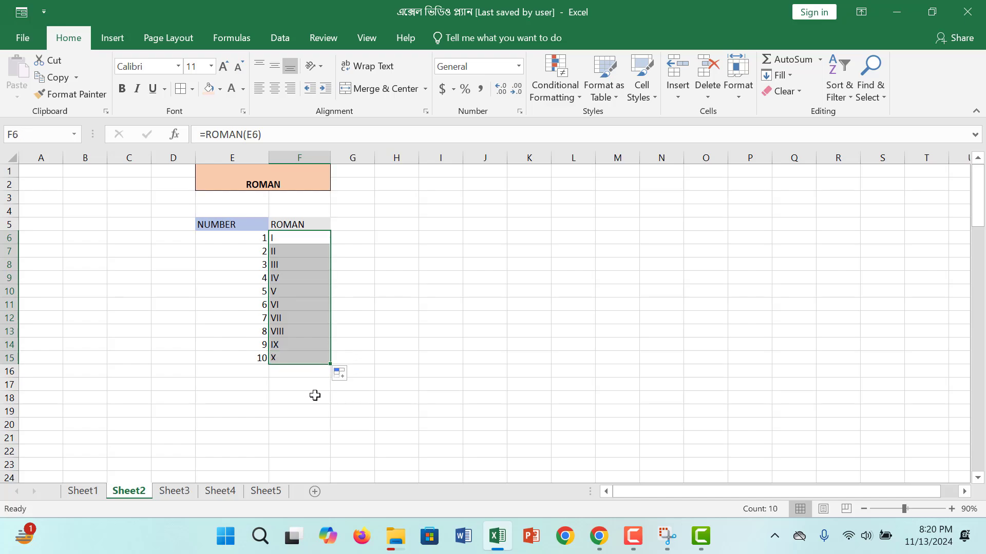
{"action": "left_click", "coordinate": [312, 398]}
Examine the numbers in E6:E15 alongside the ROMAN formulas in F6:F15
{"action": "left_click", "coordinate": [308, 302]}
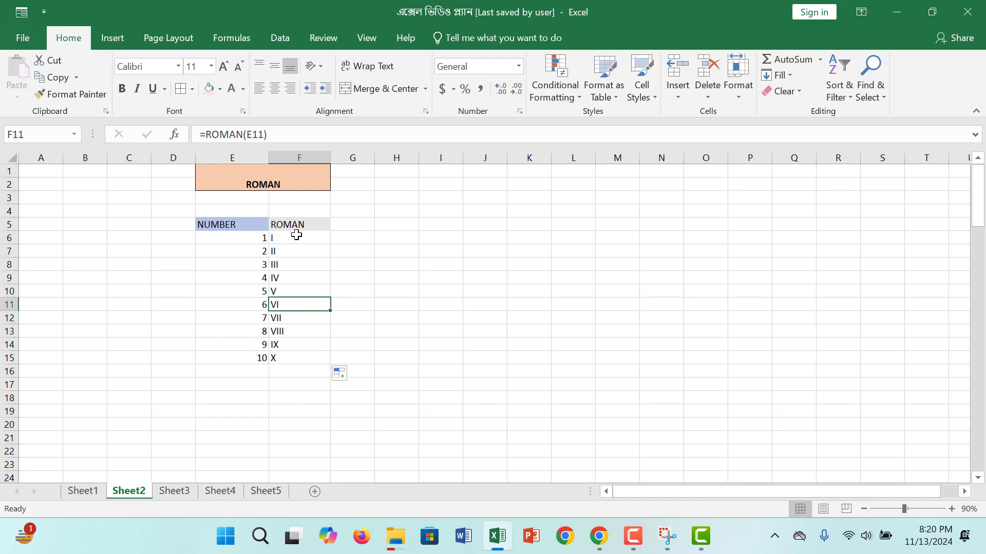
{"action": "left_click", "coordinate": [255, 253]}
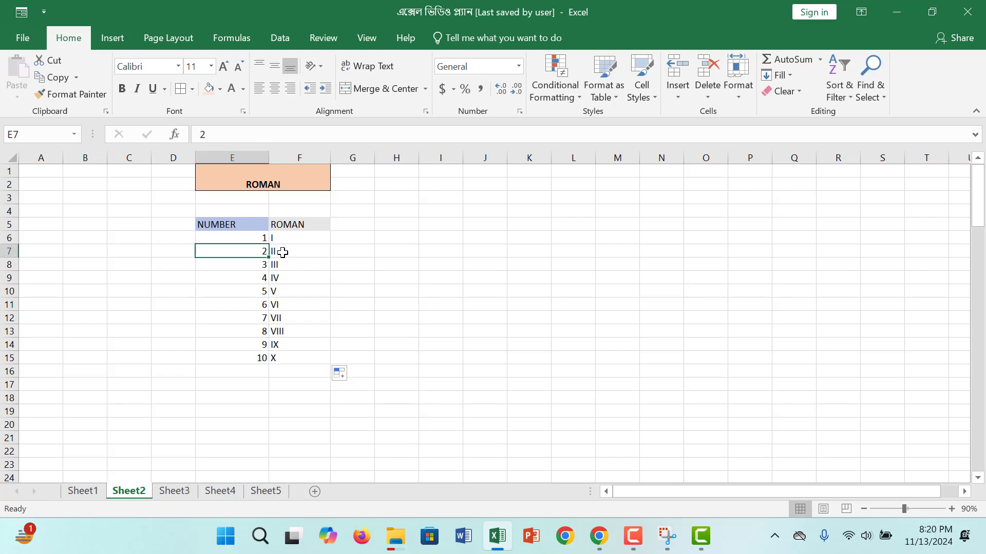
{"action": "left_click", "coordinate": [301, 357]}
{"action": "left_click", "coordinate": [292, 239]}
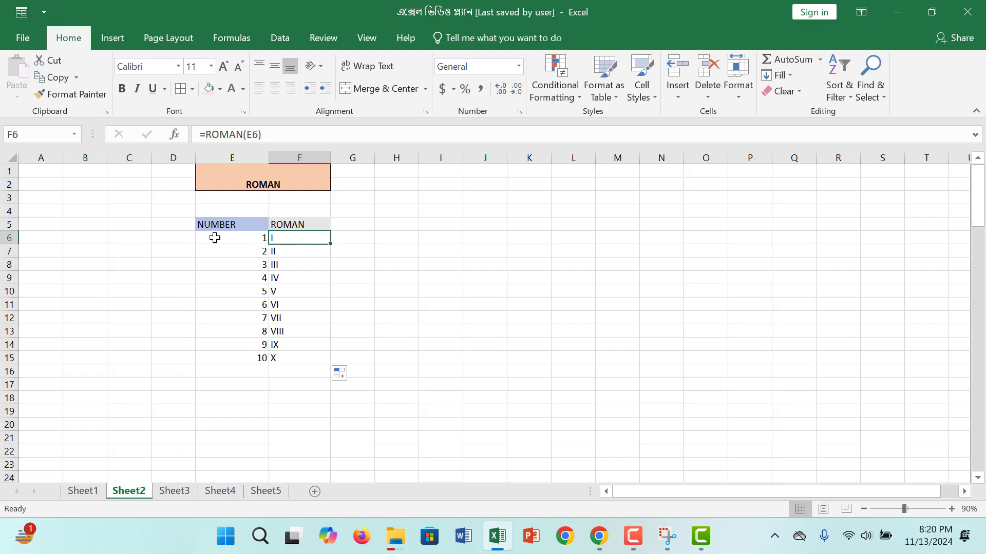
{"action": "left_click", "coordinate": [215, 238]}
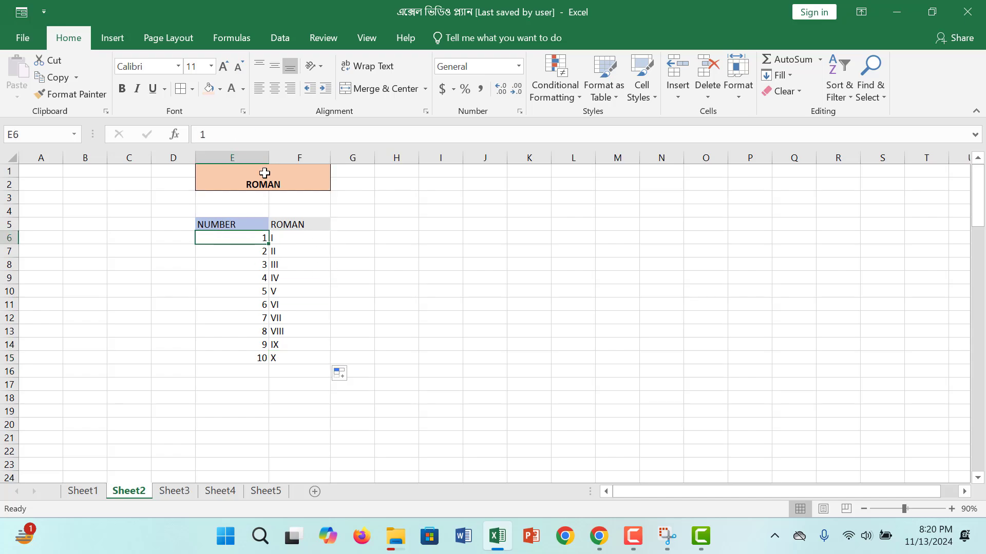
{"action": "left_click", "coordinate": [229, 277]}
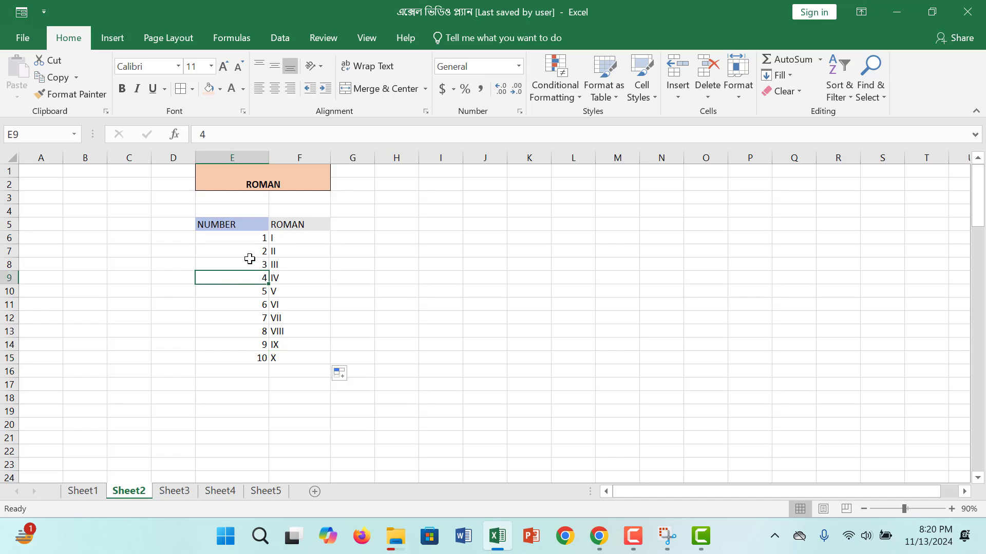
{"action": "left_click", "coordinate": [248, 238]}
{"action": "left_click", "coordinate": [252, 358]}
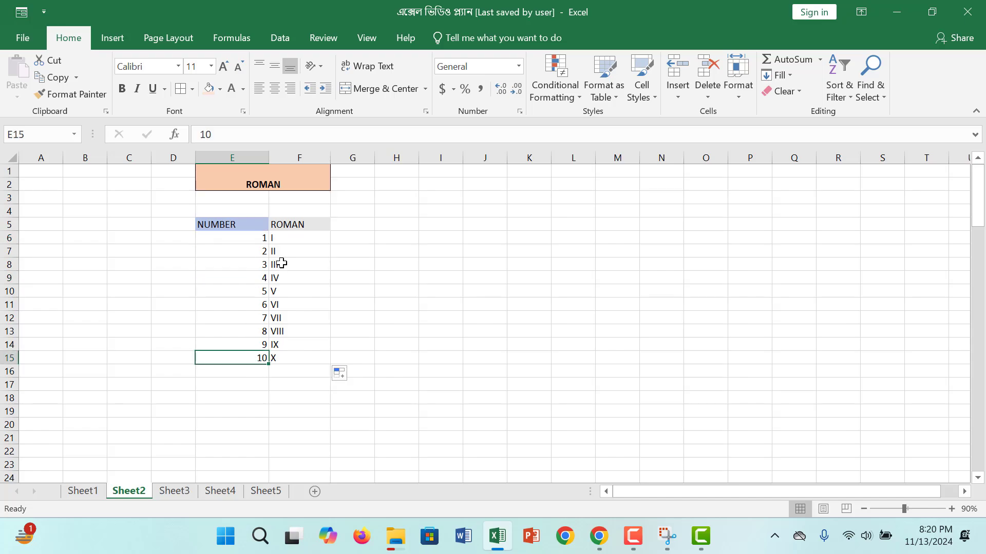
{"action": "left_click", "coordinate": [299, 241]}
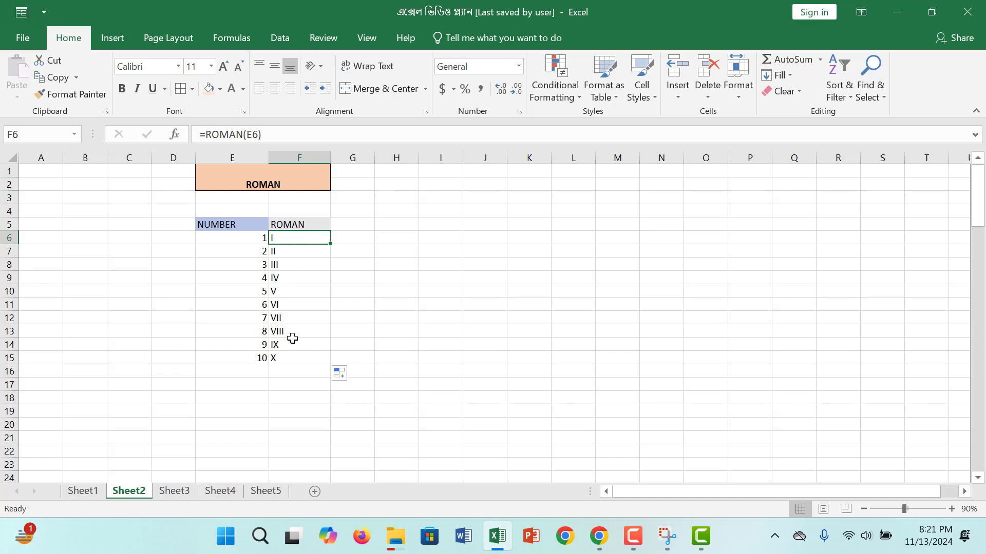
{"action": "left_click", "coordinate": [282, 357]}
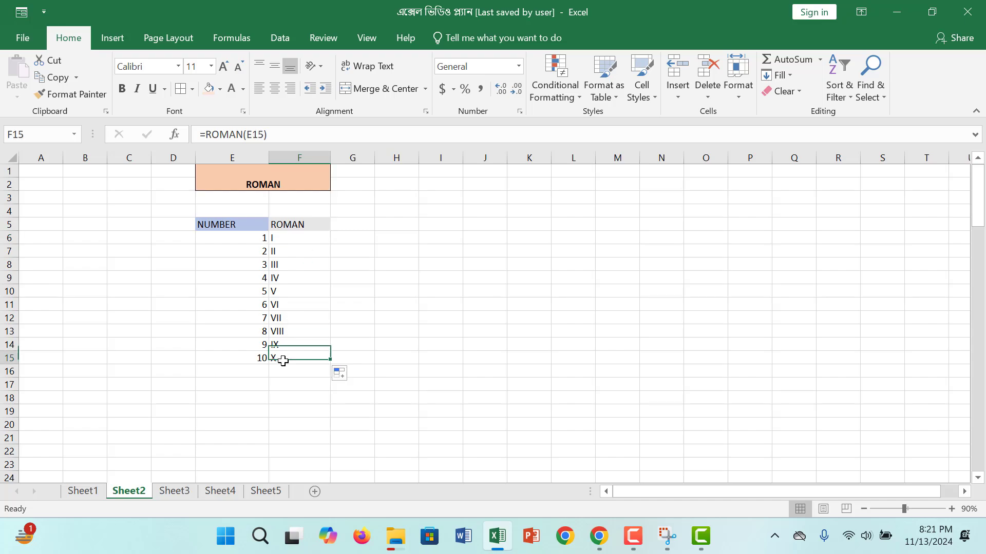
On Sheet3, try the formula =SMALL(C6:C15,D6:D15) in G7, using Products as the array and Total Sales as k
{"action": "left_click", "coordinate": [165, 492]}
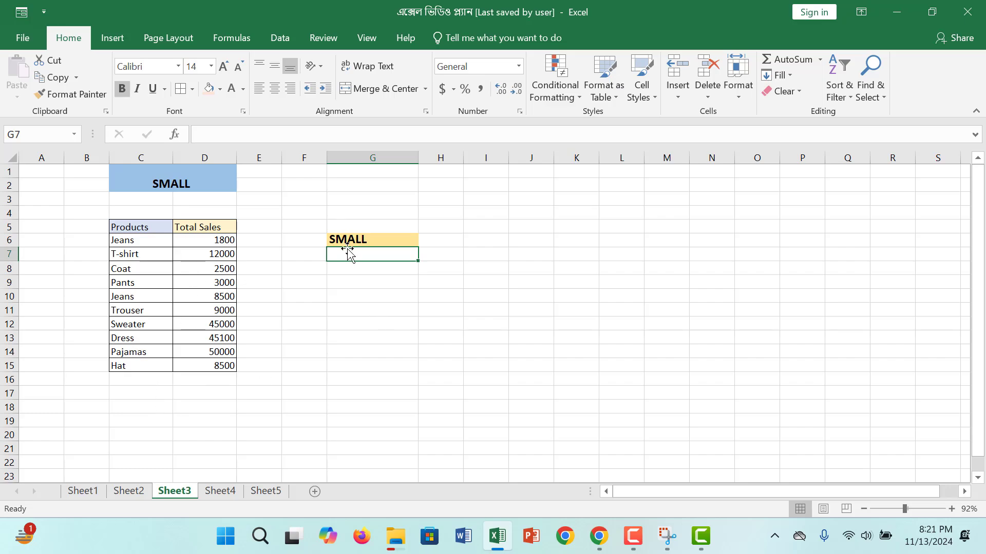
{"action": "type", "text": "="}
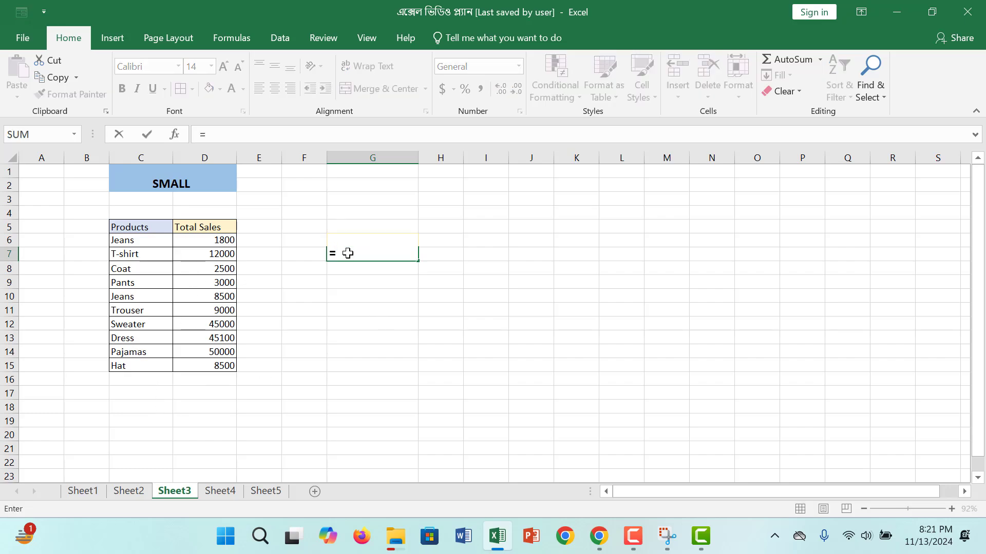
{"action": "type", "text": "sm"}
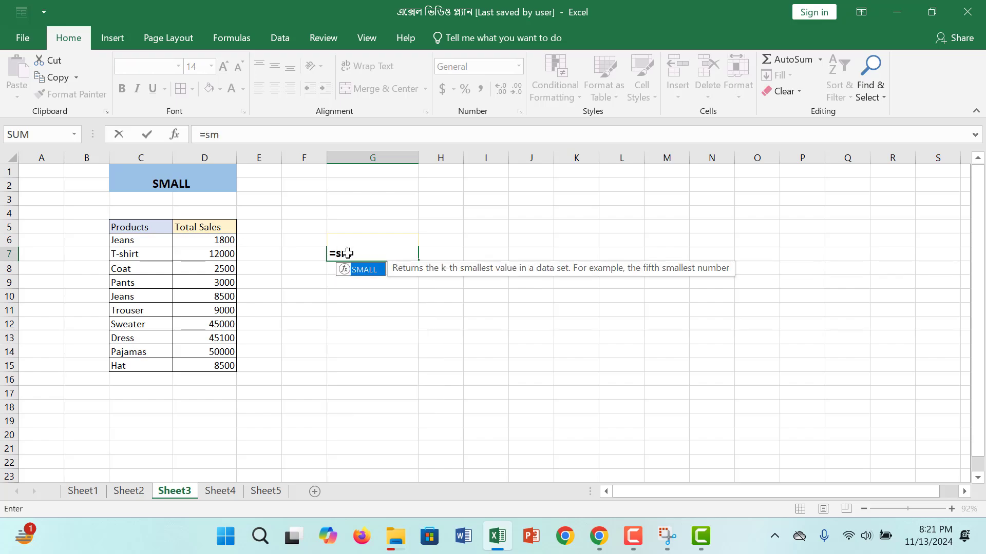
{"action": "type", "text": "all("}
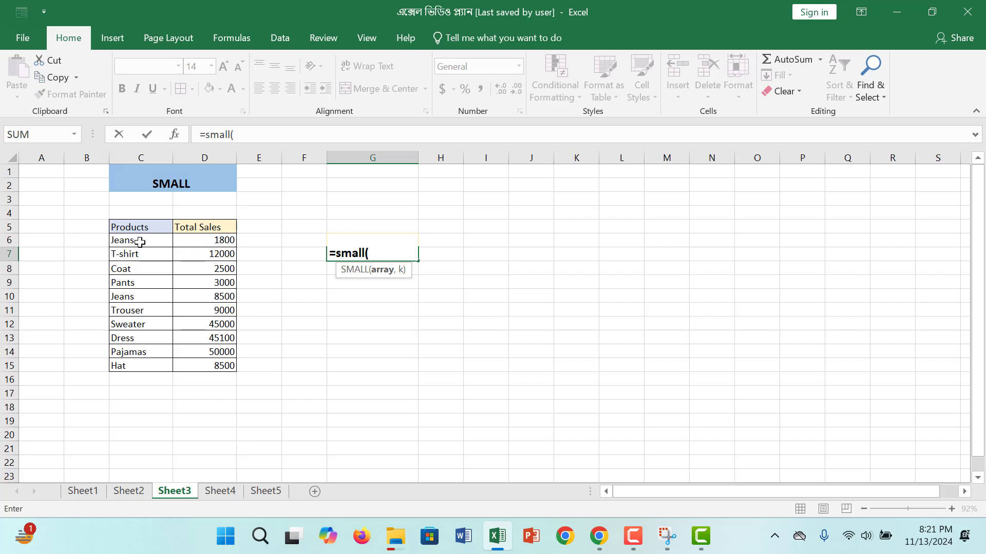
{"action": "left_click_drag", "start_coordinate": [139, 242], "coordinate": [129, 366]}
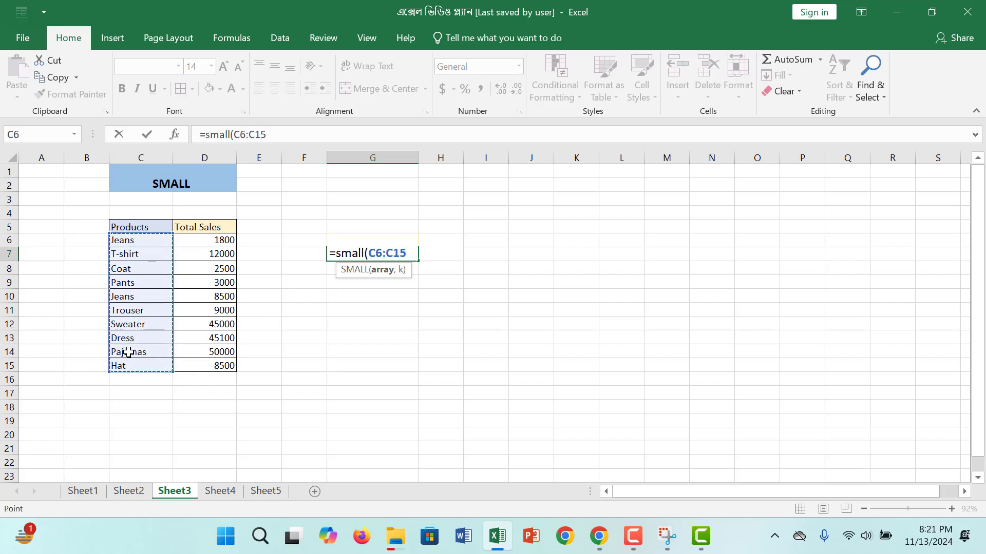
{"action": "type", "text": ","}
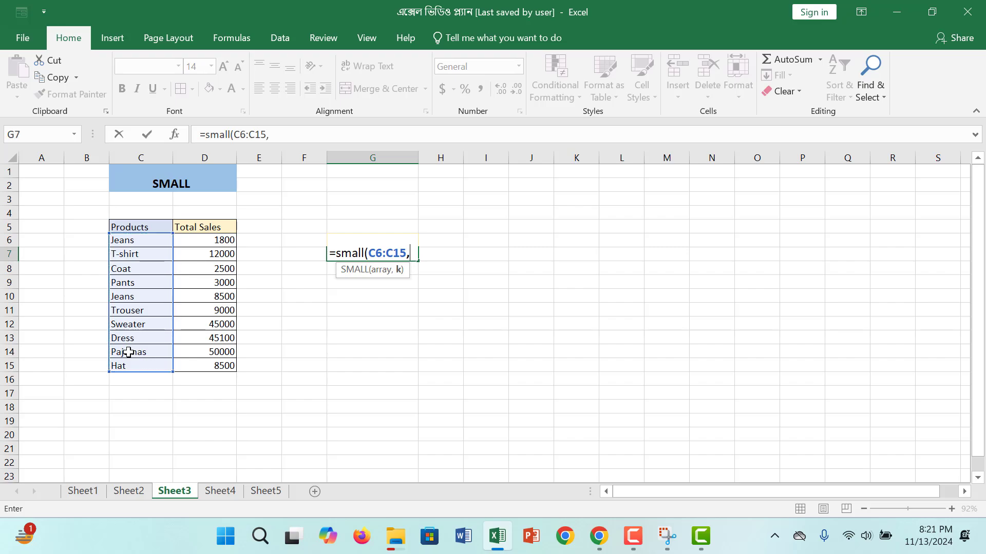
{"action": "left_click", "coordinate": [220, 241]}
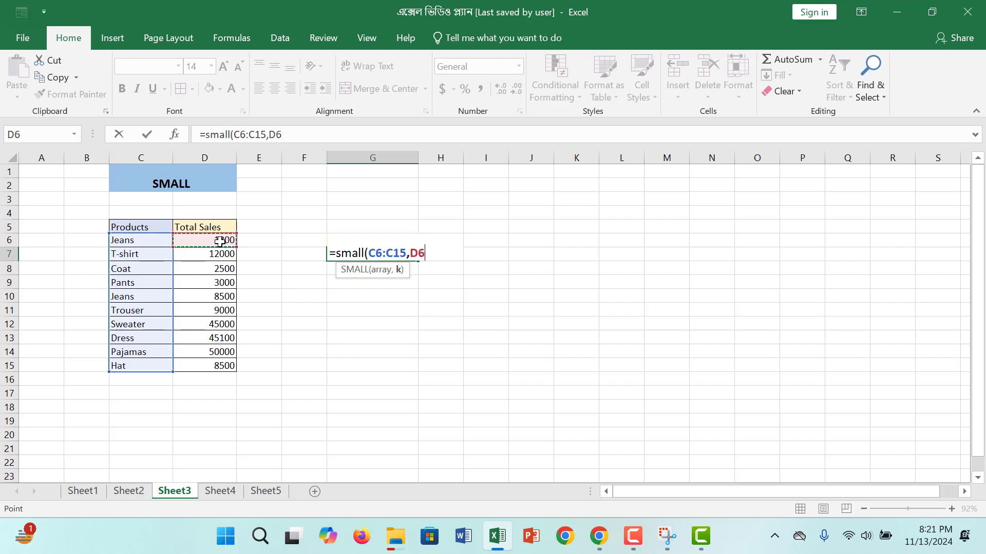
{"action": "left_click_drag", "start_coordinate": [219, 241], "coordinate": [213, 362]}
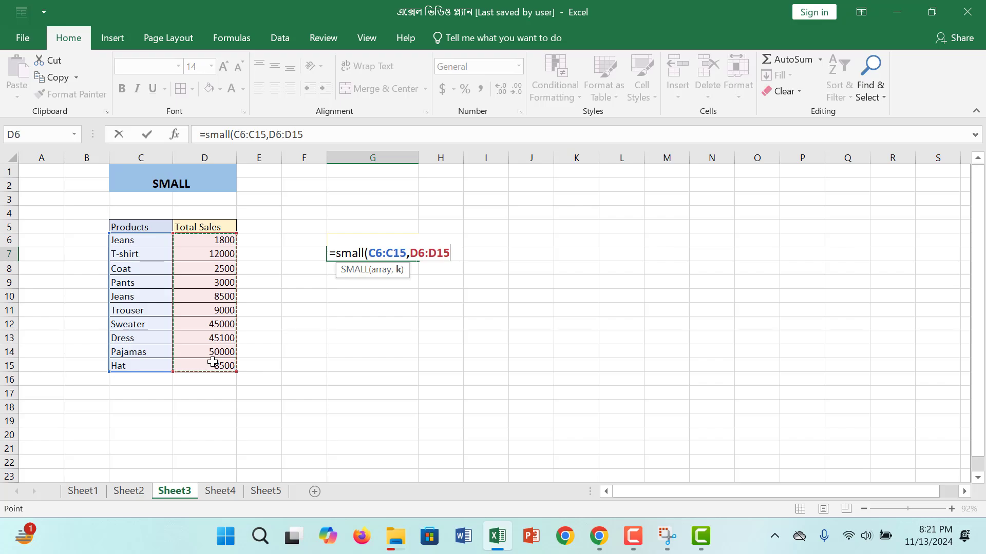
{"action": "type", "text": ")"}
{"action": "key", "text": "Return"}
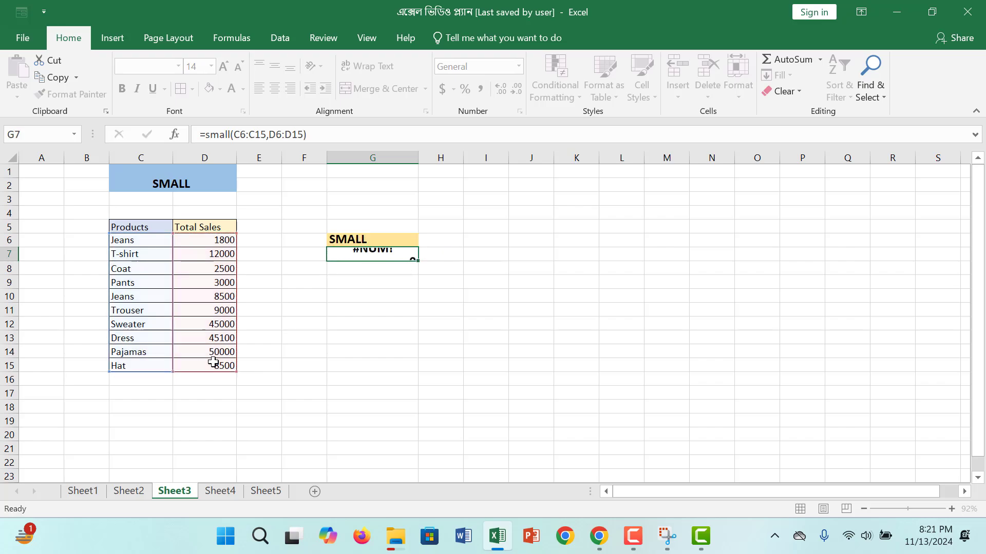
Replace the formula in G7 on Sheet3 with =SMALL(D6:D15,1) to find the smallest total sales value
{"action": "left_click", "coordinate": [399, 254]}
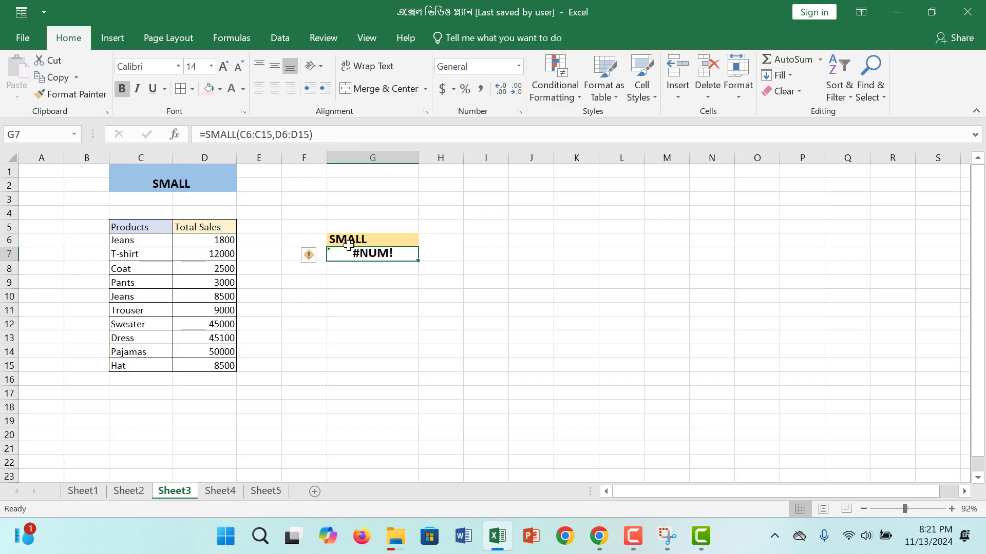
{"action": "double_click", "coordinate": [398, 253]}
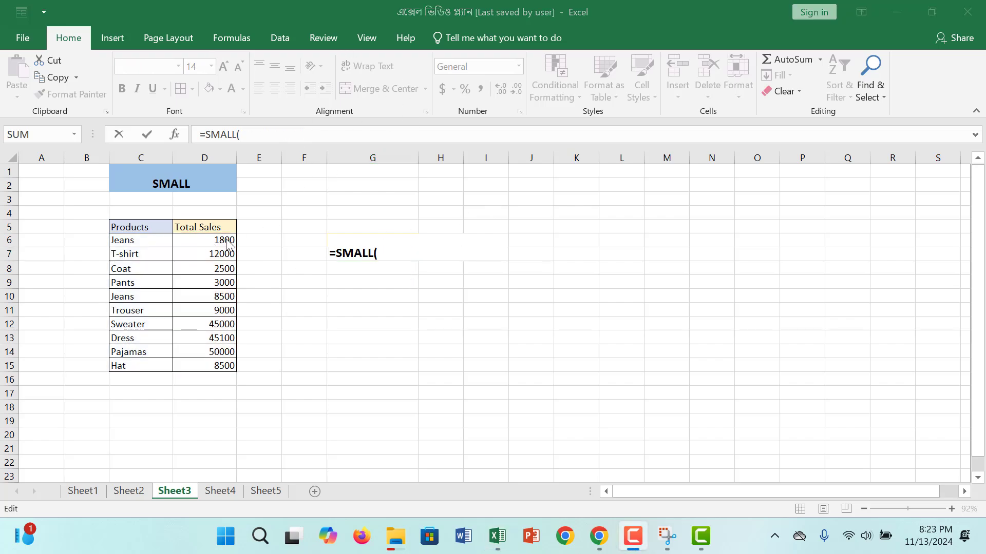
{"action": "left_click_drag", "start_coordinate": [221, 239], "coordinate": [212, 365]}
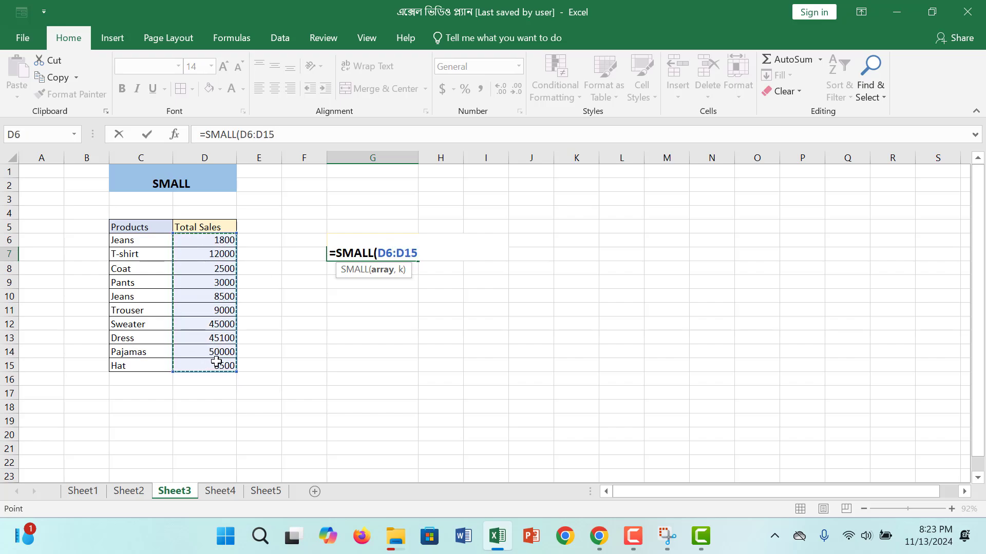
{"action": "type", "text": ","}
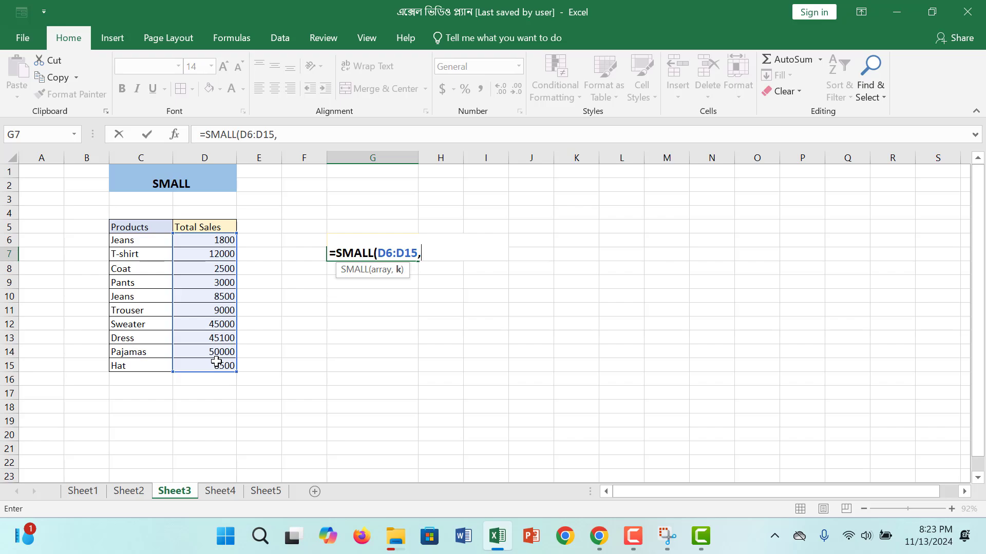
{"action": "type", "text": "1)"}
{"action": "key", "text": "Return"}
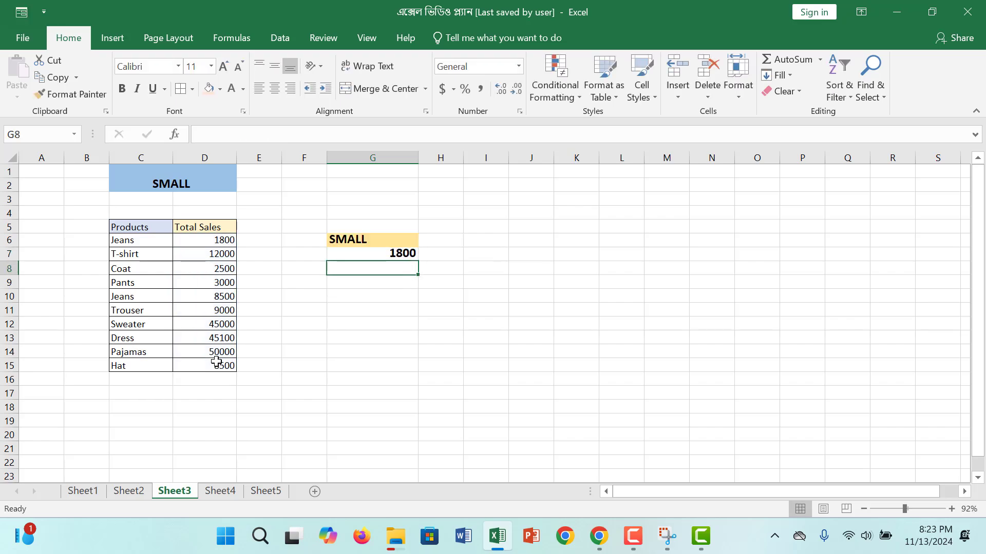
Check the SMALL formula in G7 on Sheet3 against the Jeans sales value in D6
{"action": "left_click", "coordinate": [380, 255]}
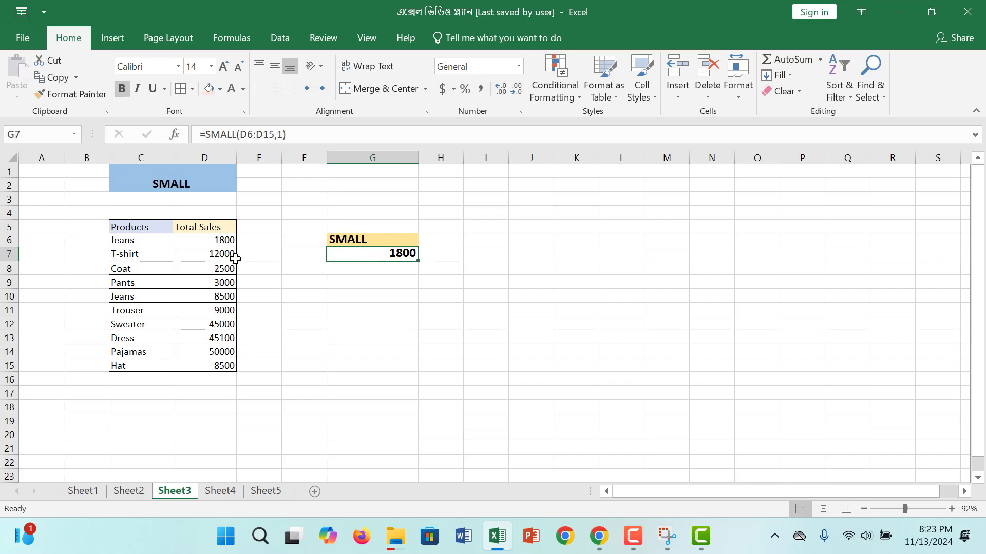
{"action": "left_click", "coordinate": [228, 240]}
{"action": "left_click", "coordinate": [401, 253]}
On Sheet4, enter =LARGE(D6:D15,1) in F7 to find the largest total sales value
{"action": "left_click", "coordinate": [221, 491]}
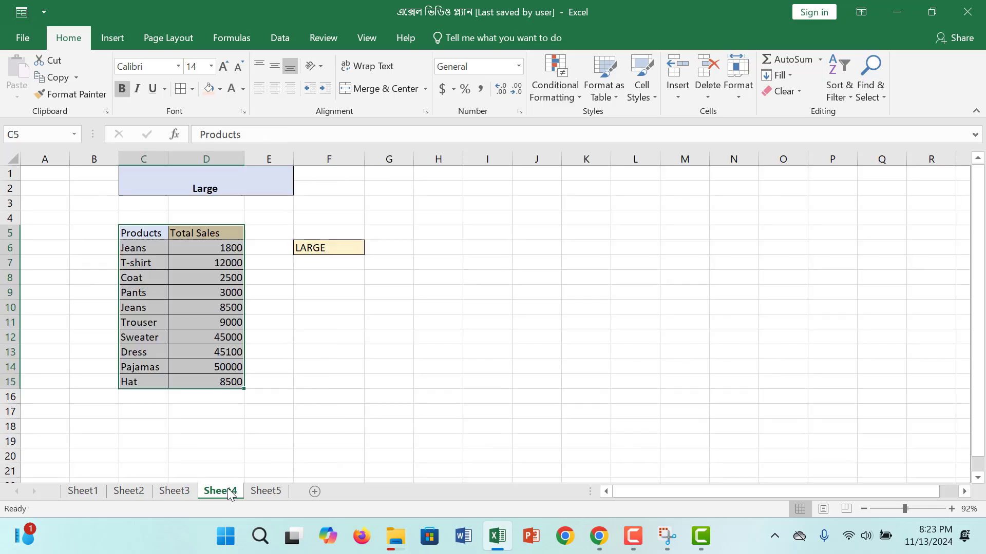
{"action": "left_click", "coordinate": [313, 264]}
{"action": "type", "text": "="}
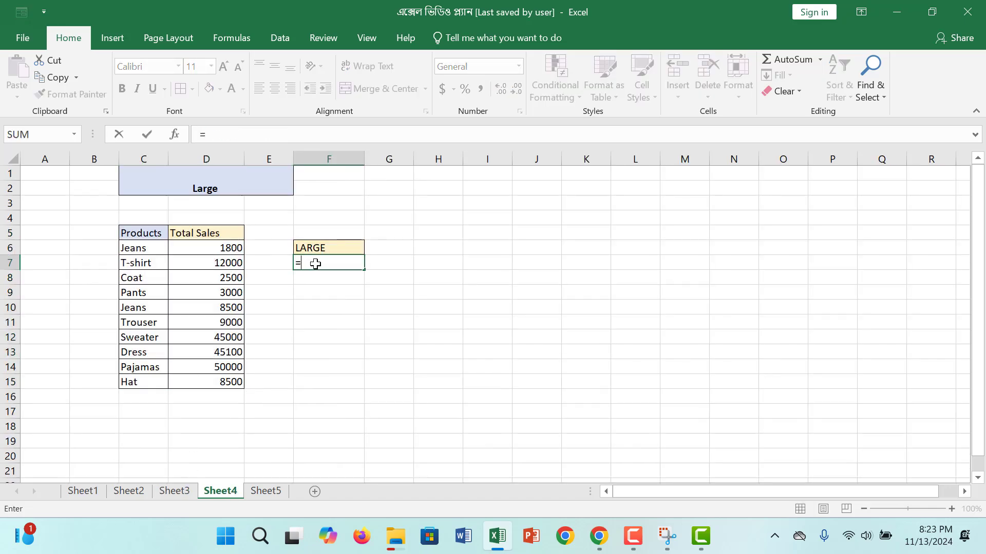
{"action": "type", "text": "L"}
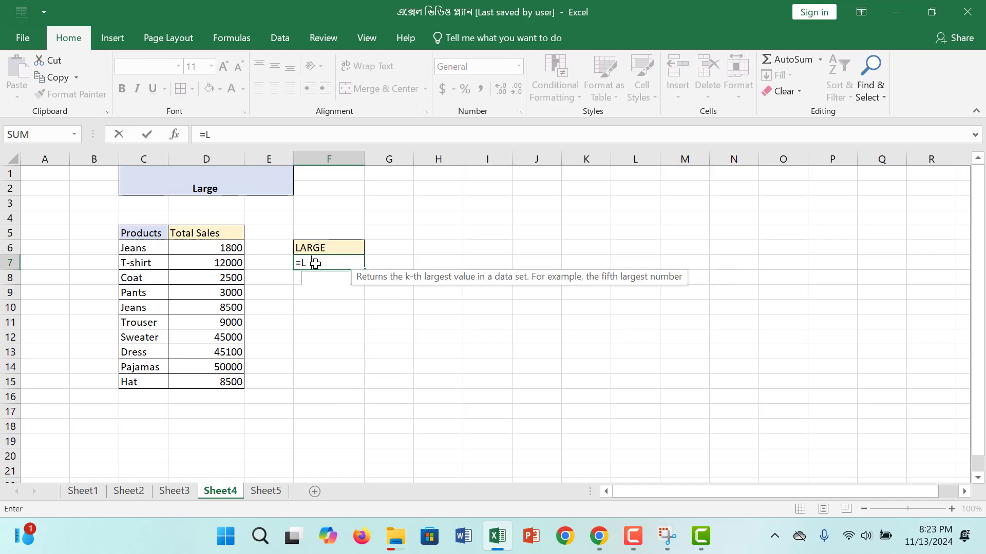
{"action": "type", "text": "ar"}
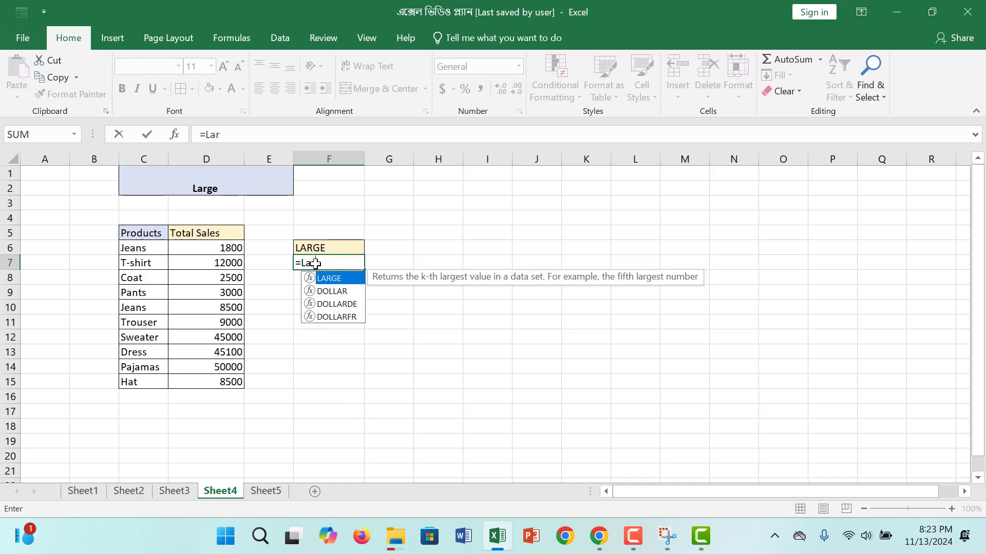
{"action": "type", "text": "ge"}
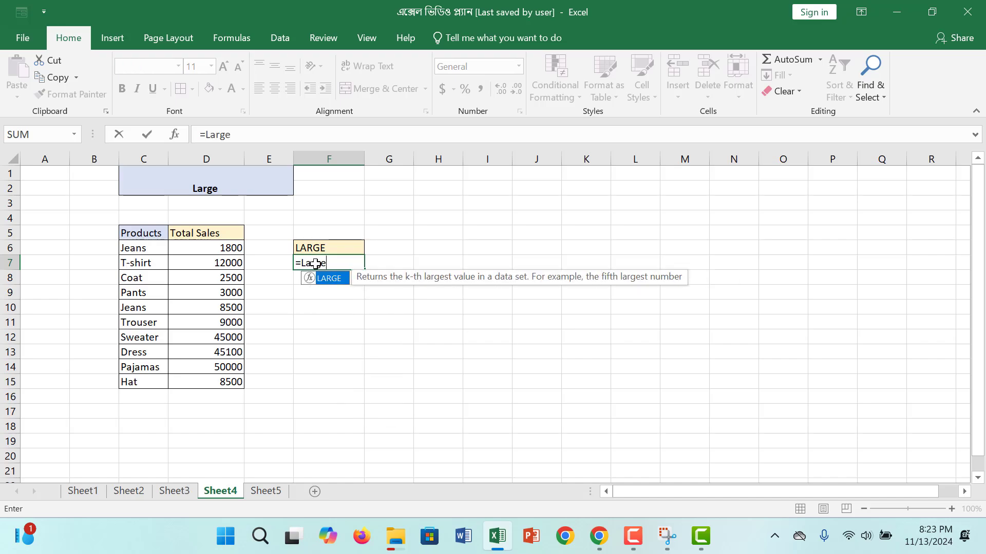
{"action": "type", "text": "("}
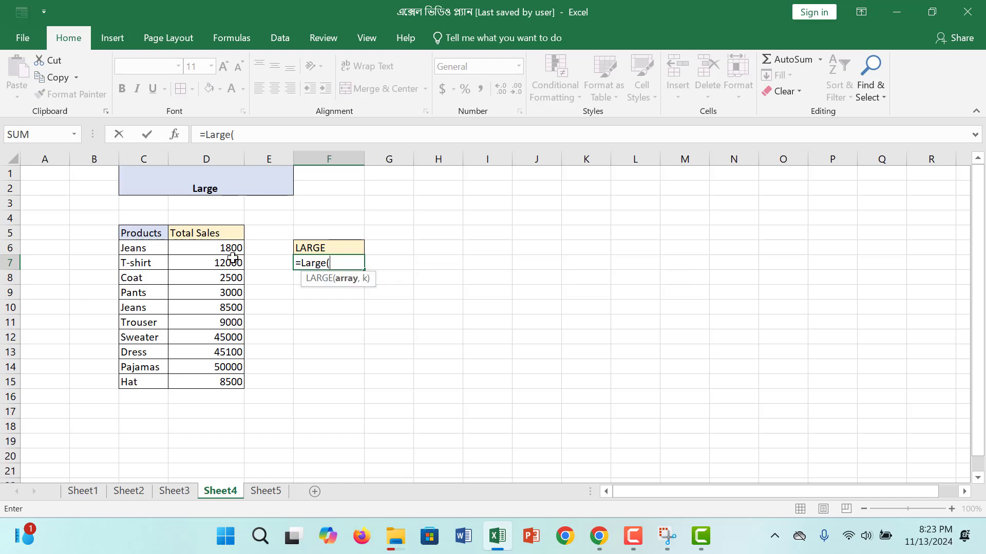
{"action": "left_click_drag", "start_coordinate": [234, 248], "coordinate": [215, 378]}
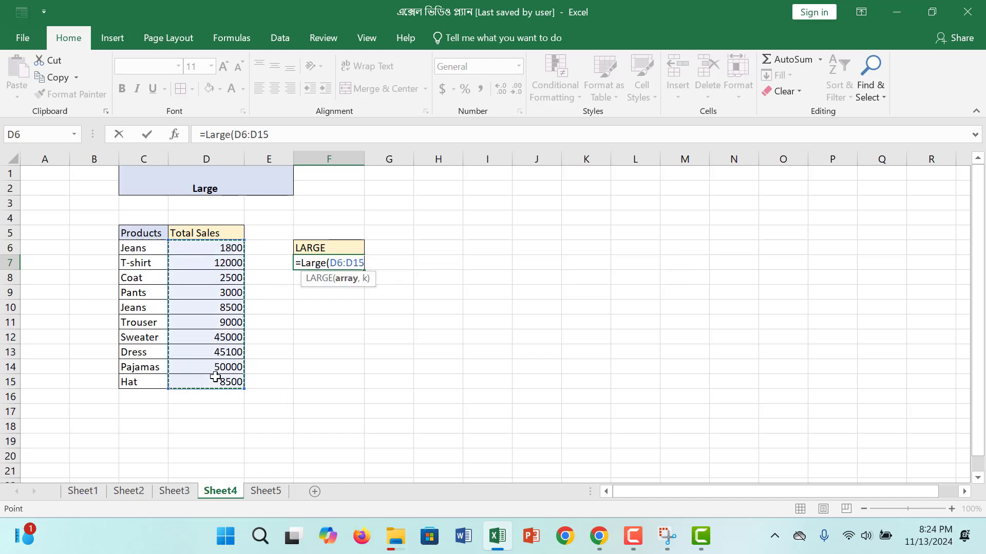
{"action": "type", "text": ","}
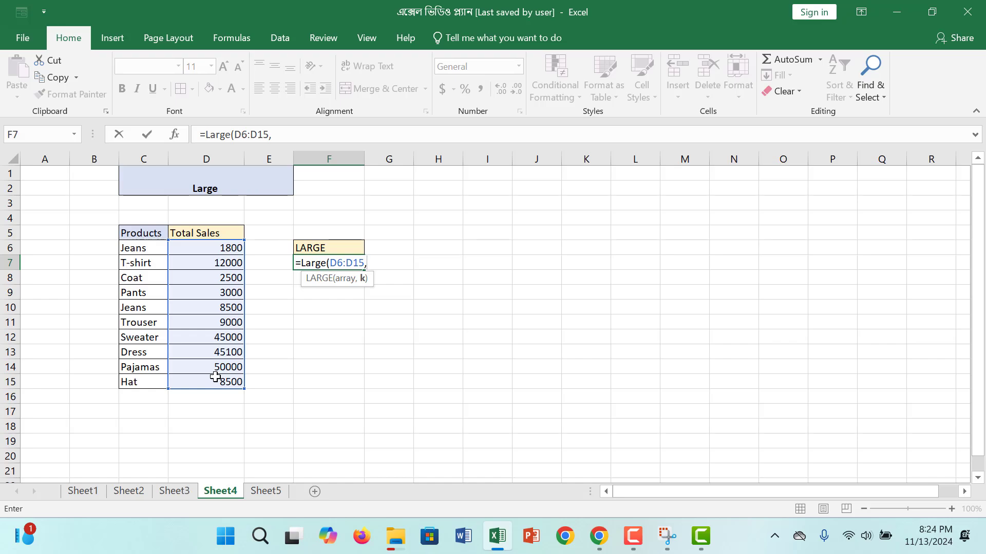
{"action": "type", "text": "1)"}
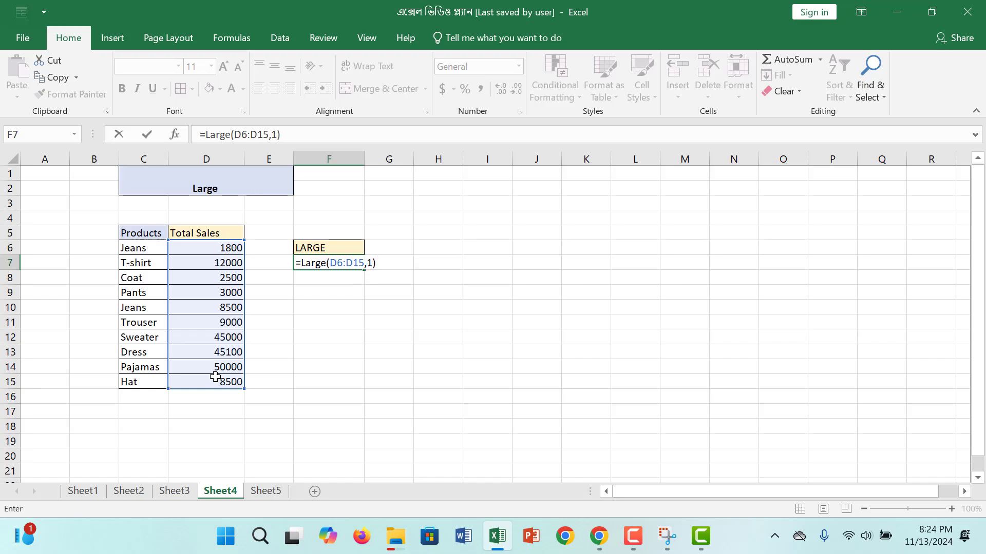
{"action": "key", "text": "Return"}
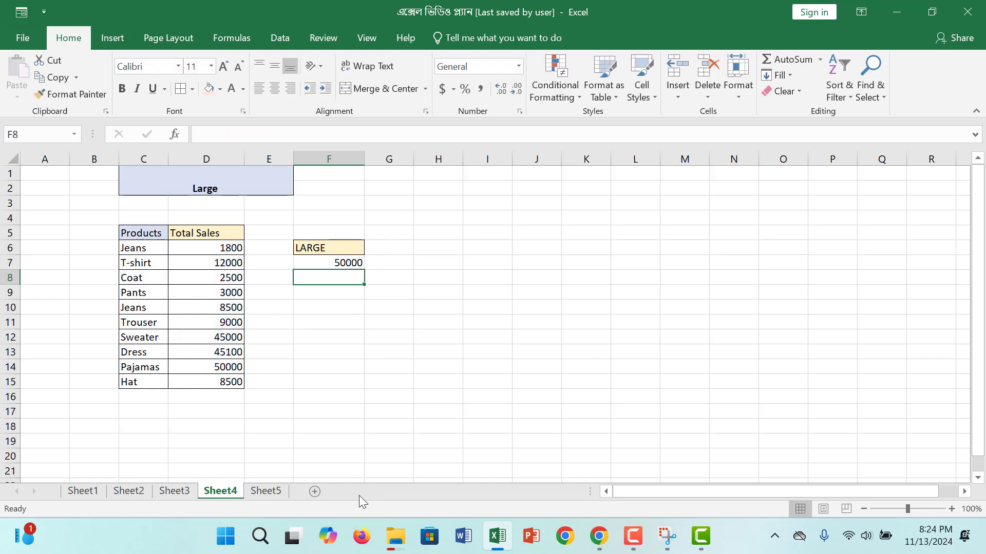
{"action": "left_click", "coordinate": [336, 264]}
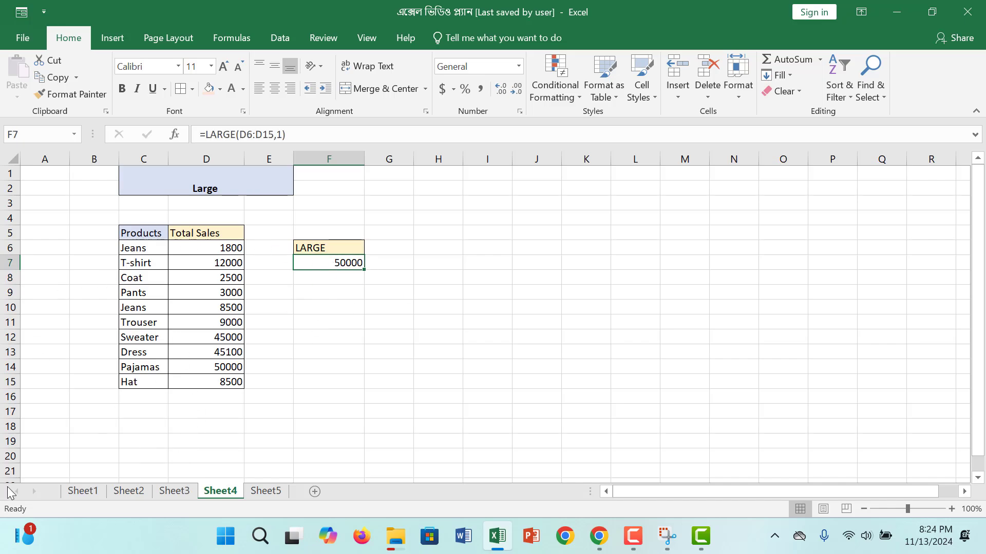
On Sheet5, enter =CONCATENATE(C5," ") in E5, starting from the first name followed by a space
{"action": "left_click", "coordinate": [267, 493]}
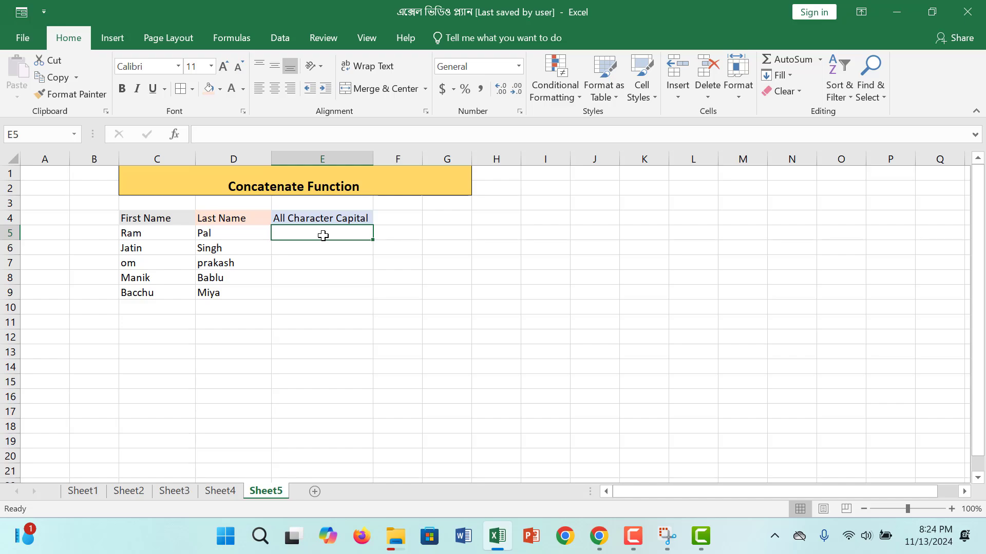
{"action": "type", "text": "="}
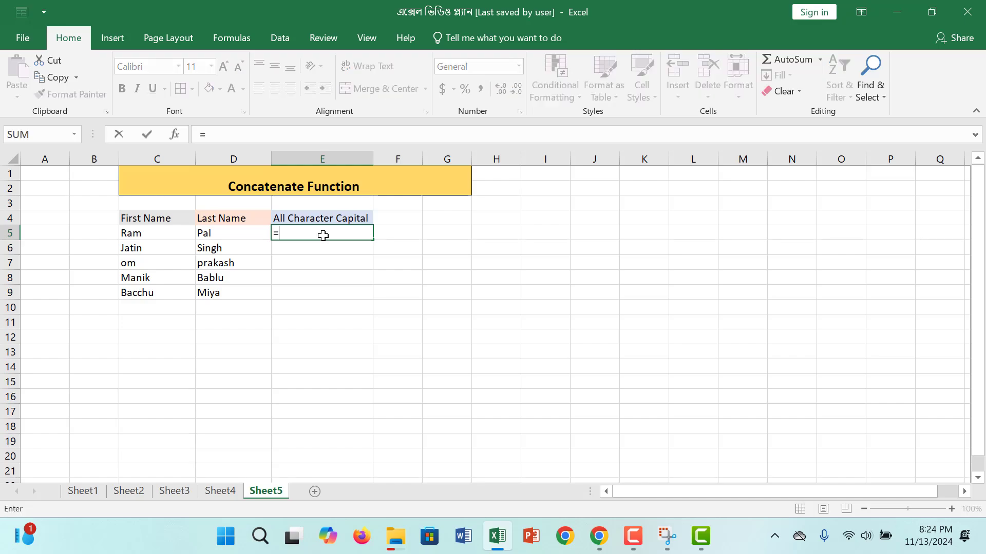
{"action": "type", "text": "c"}
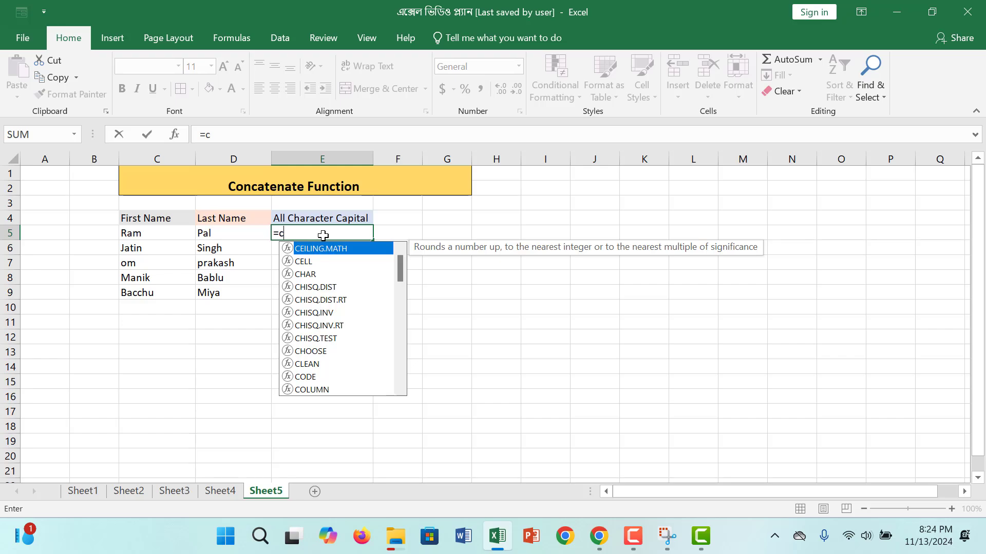
{"action": "type", "text": "on"}
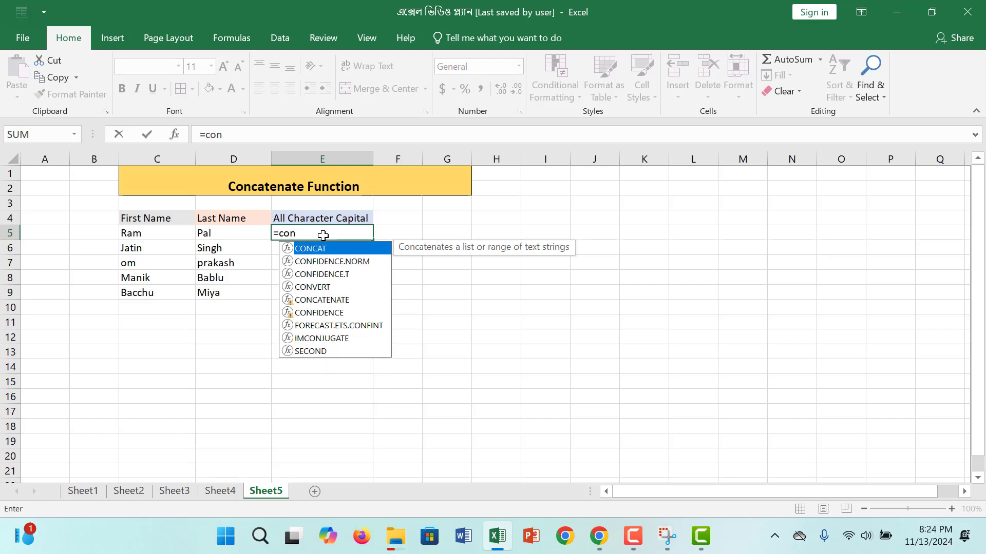
{"action": "type", "text": "c"}
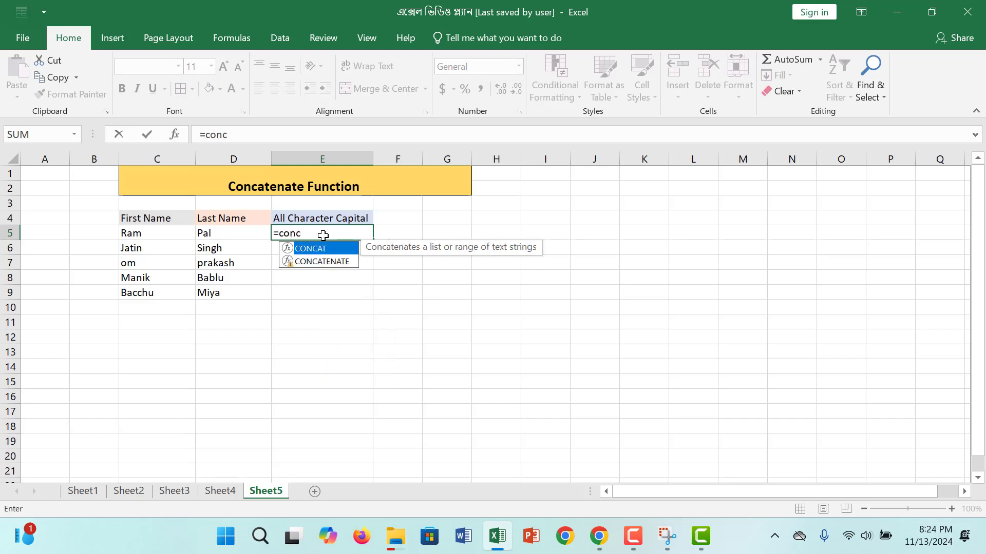
{"action": "type", "text": "aten"}
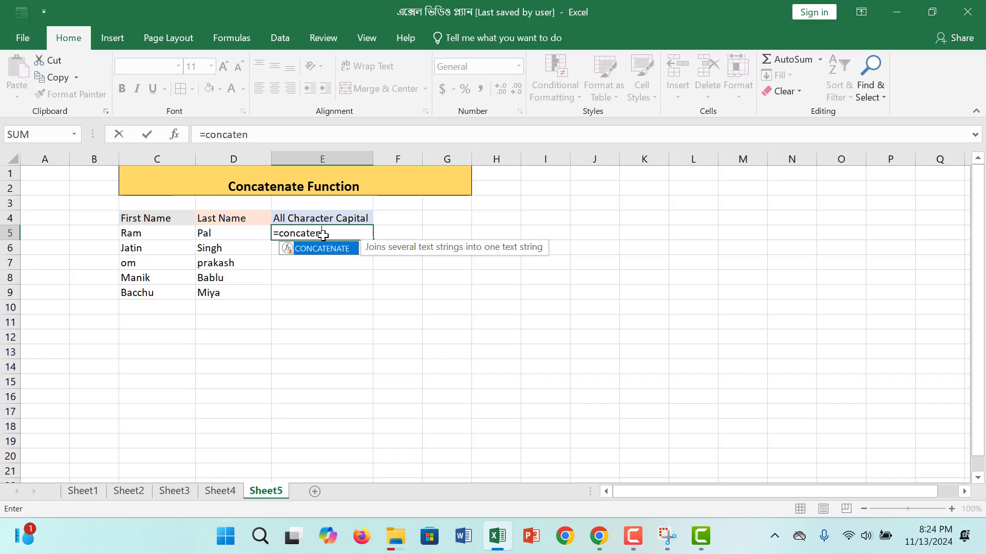
{"action": "type", "text": "ate("}
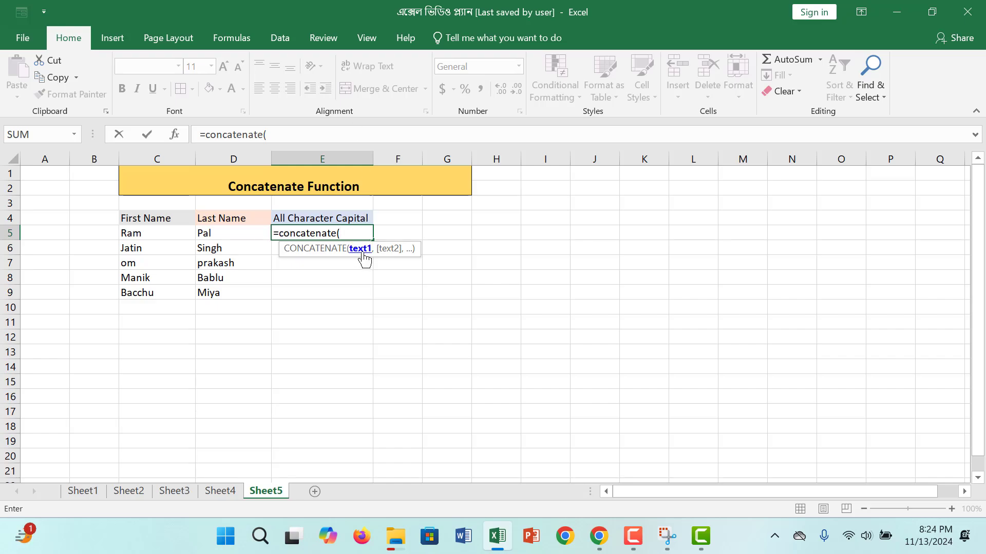
{"action": "left_click", "coordinate": [178, 232]}
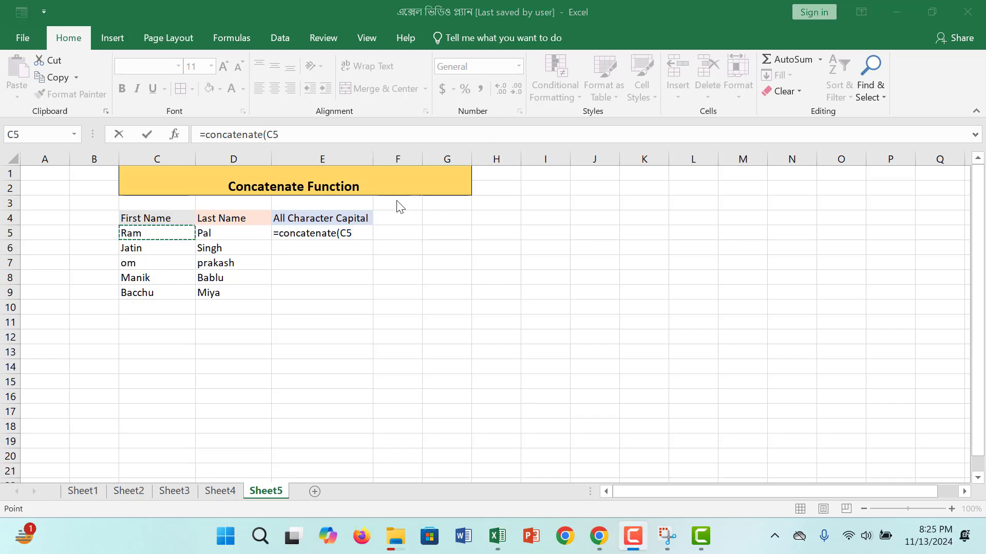
{"action": "left_click", "coordinate": [361, 239]}
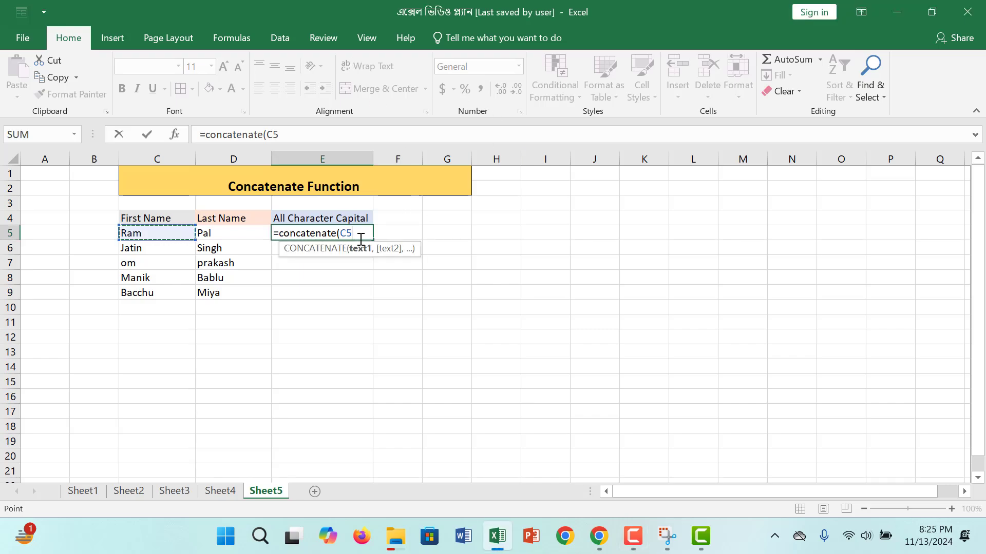
{"action": "type", "text": ","}
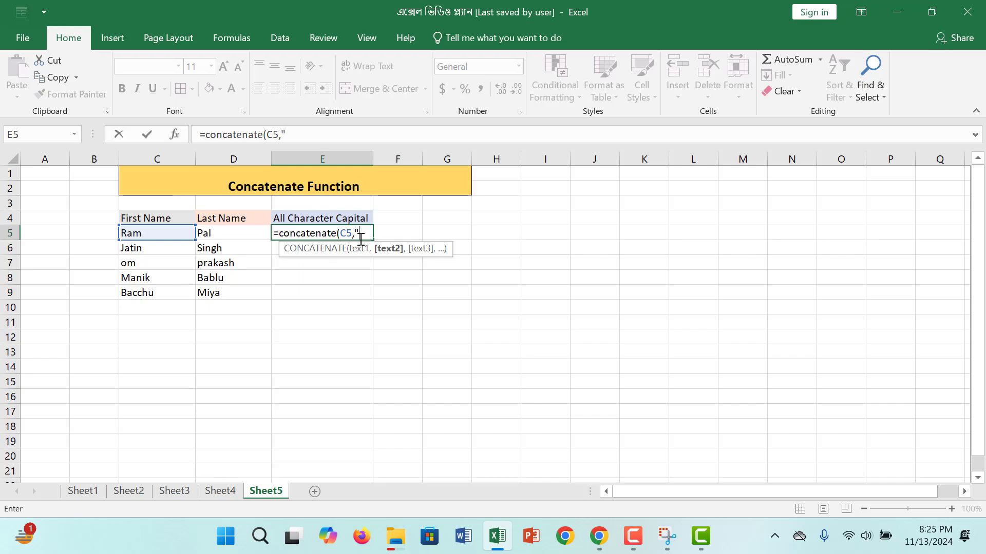
{"action": "type", "text": "\" \""}
{"action": "left_click", "coordinate": [252, 234]}
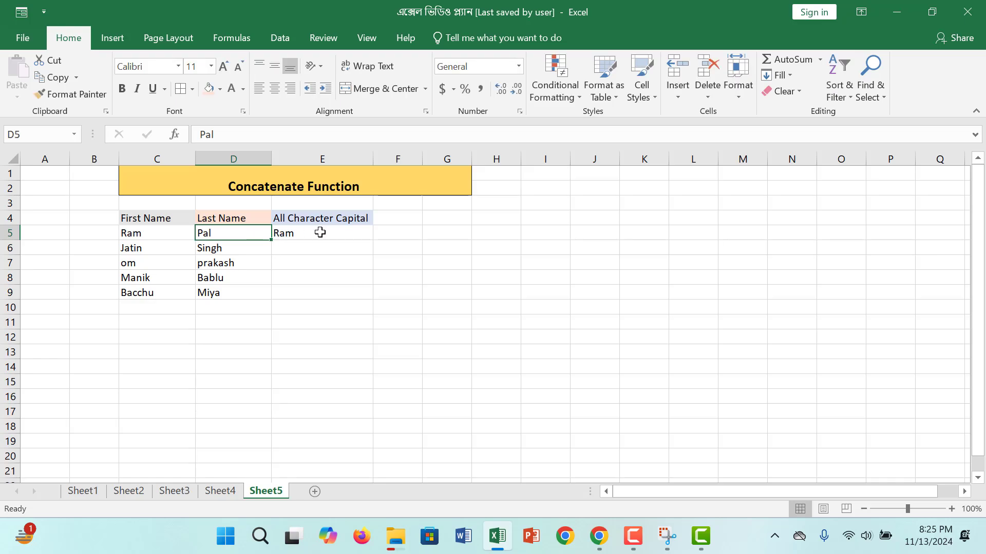
Extend the formula in E5 to =CONCATENATE(C5," ",D5) so it also joins the last name
{"action": "double_click", "coordinate": [324, 233]}
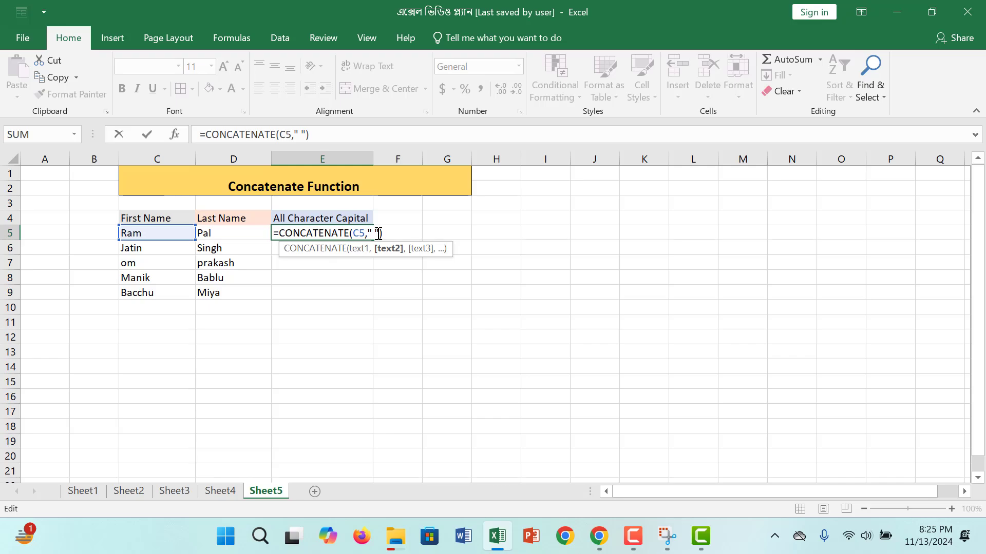
{"action": "type", "text": ","}
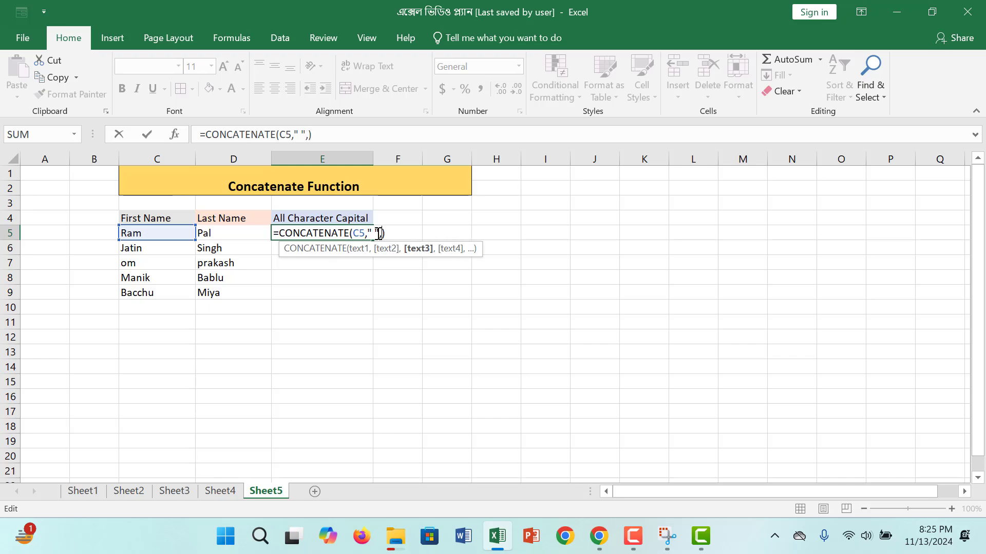
{"action": "left_click", "coordinate": [222, 232]}
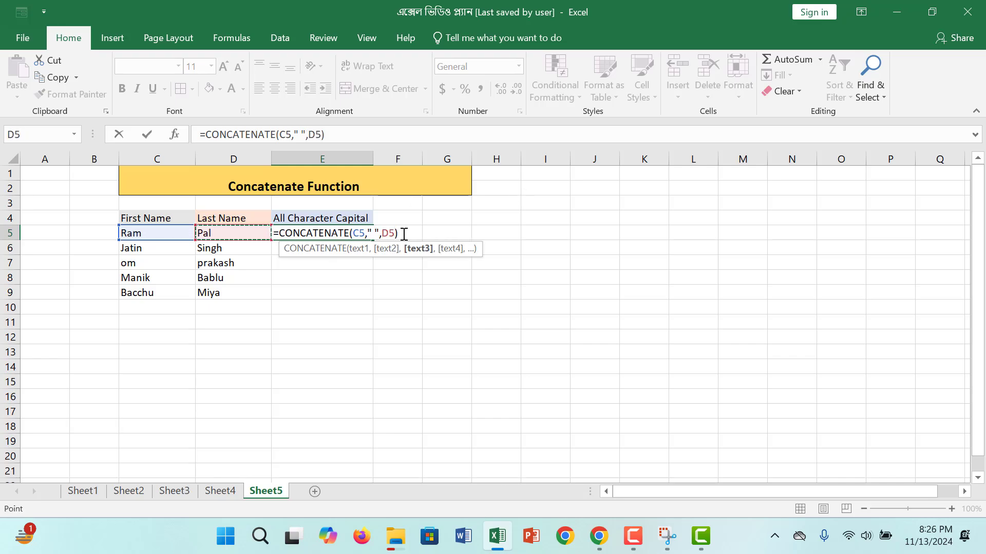
{"action": "type", "text": ")"}
{"action": "key", "text": "Return"}
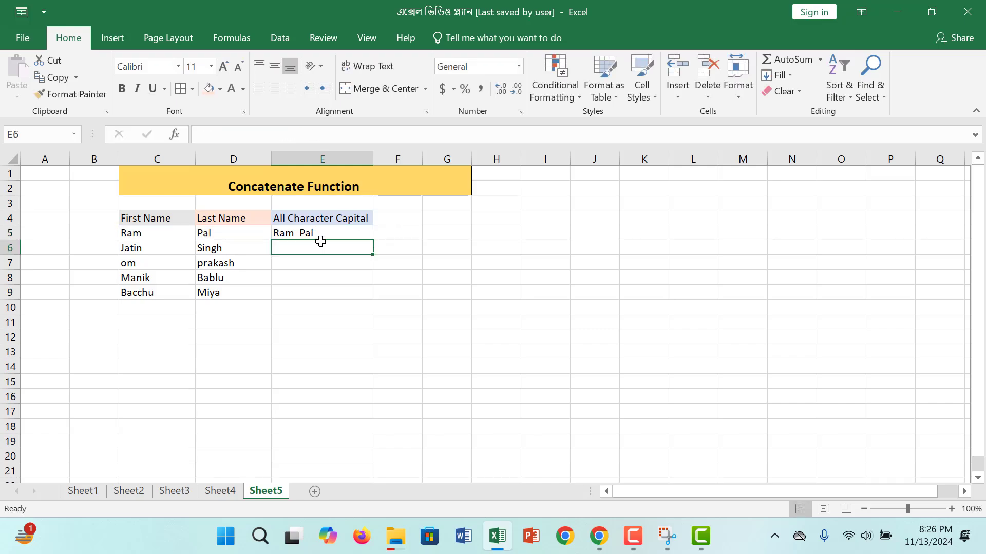
Fill the CONCATENATE formula from E5 down to E9 to join the remaining first and last names
{"action": "left_click", "coordinate": [321, 238]}
{"action": "left_click_drag", "start_coordinate": [374, 240], "coordinate": [360, 300]}
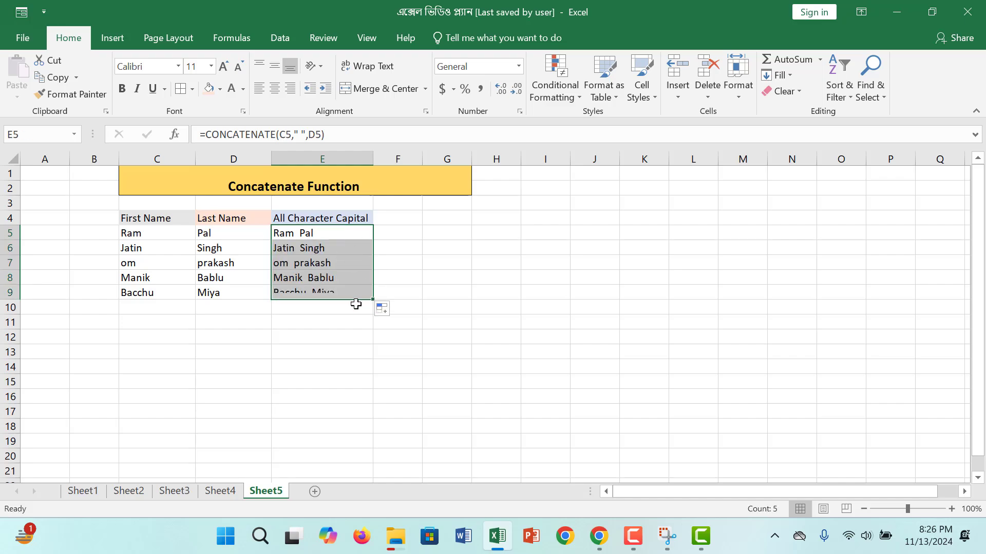
{"action": "left_click", "coordinate": [286, 335]}
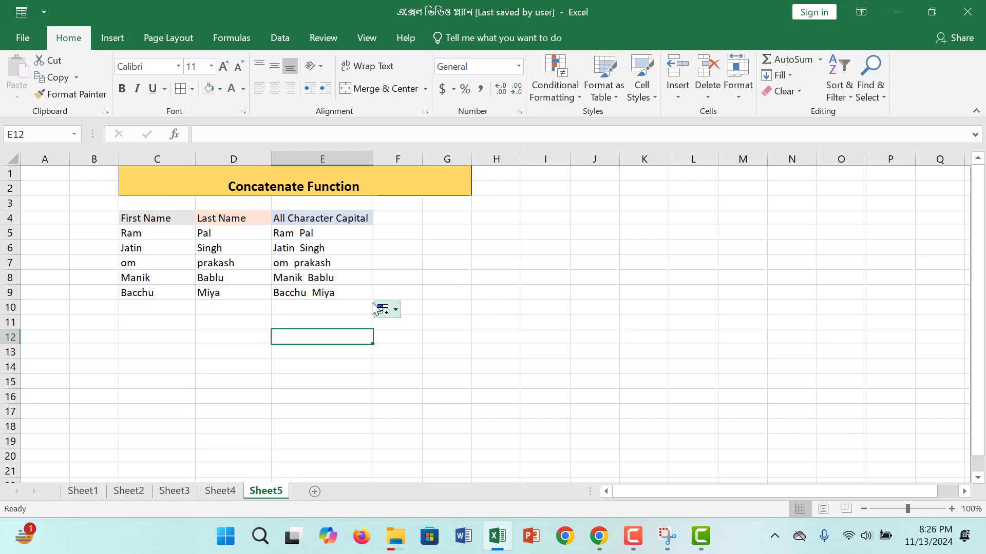
{"action": "key", "text": "F10"}
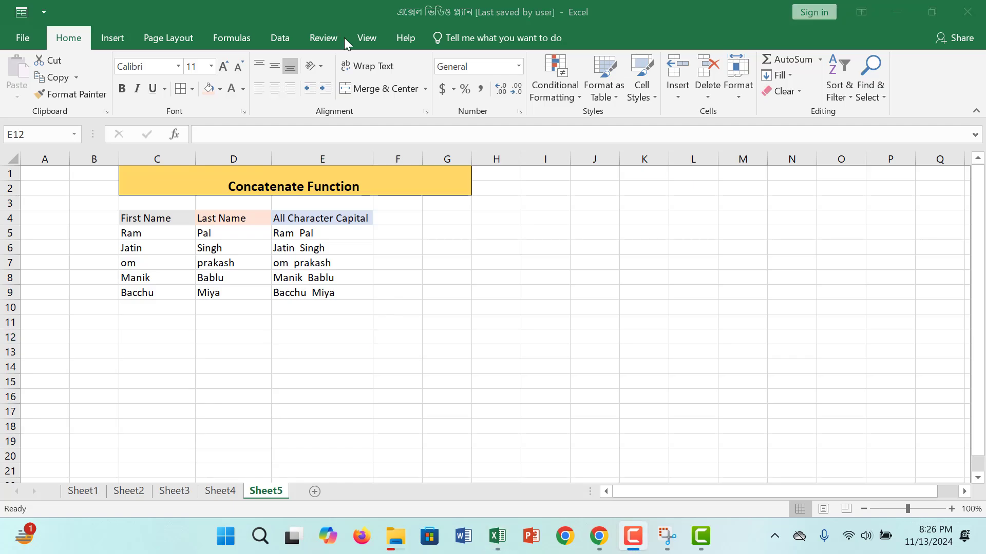
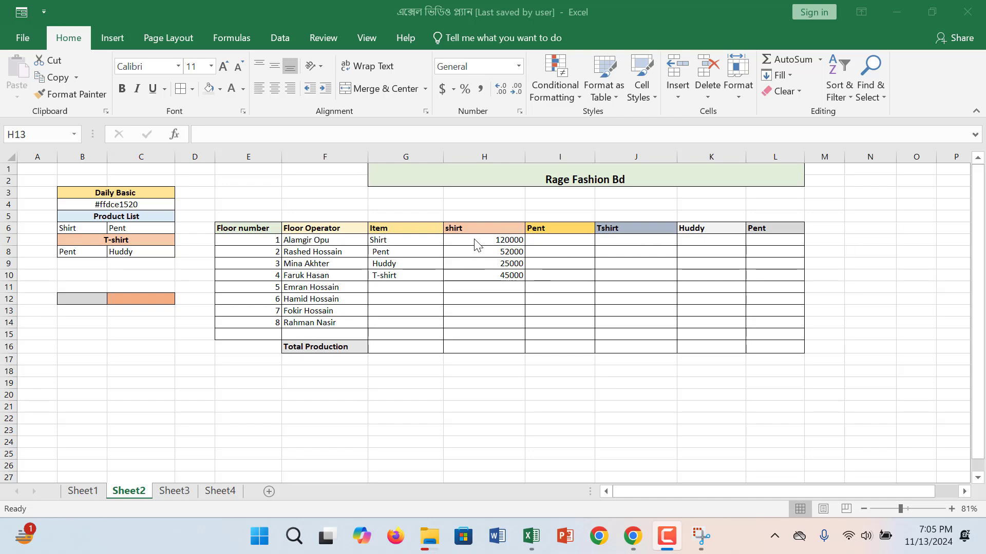
On Sheet2 of the Rage Fashion Bd workbook, enter shirt in the grey cell B12
{"action": "left_click", "coordinate": [426, 250]}
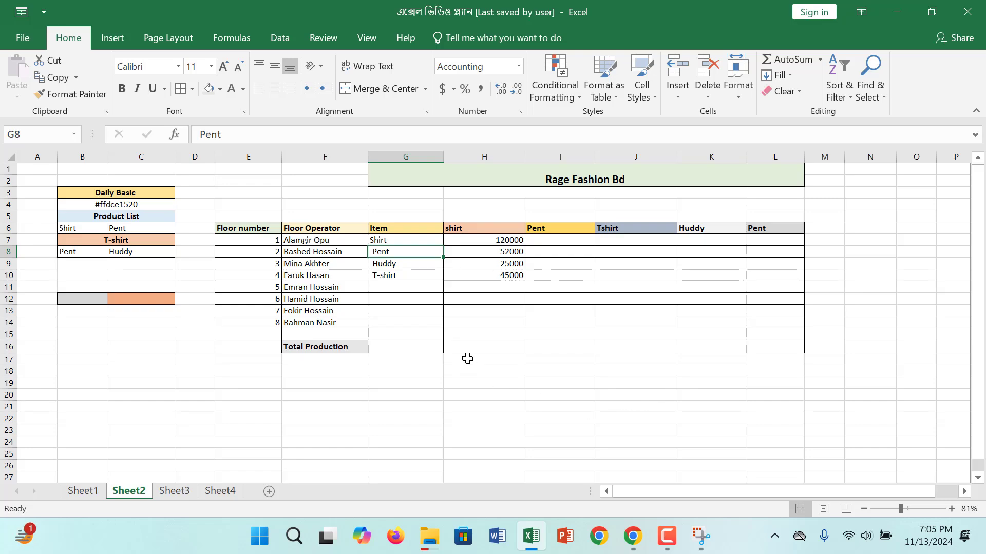
{"action": "left_click", "coordinate": [80, 301]}
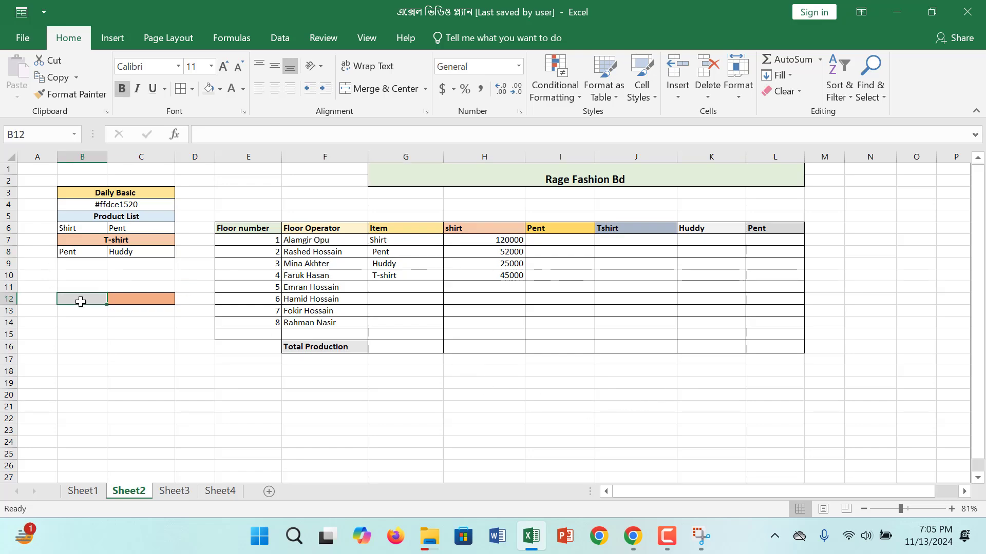
{"action": "type", "text": "shirt"}
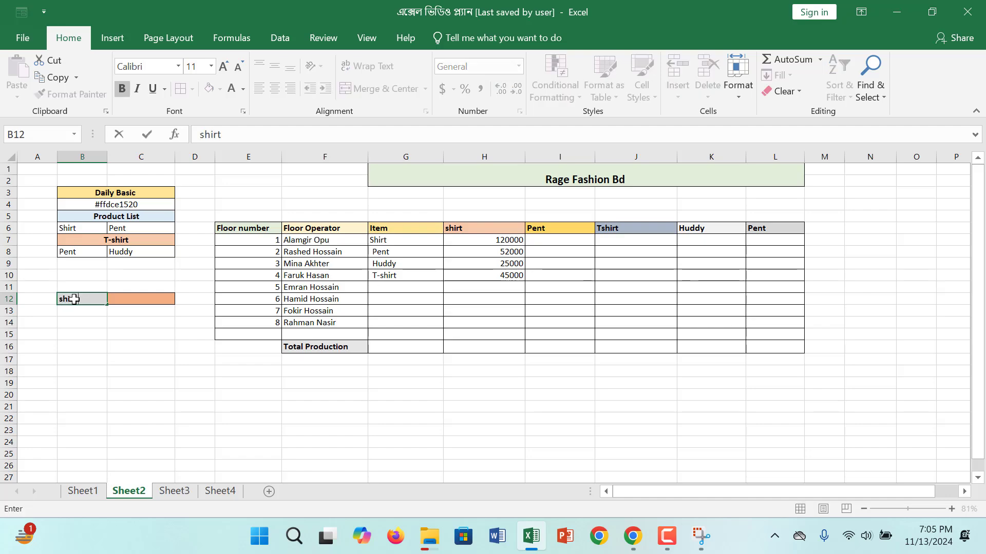
{"action": "left_click", "coordinate": [140, 304]}
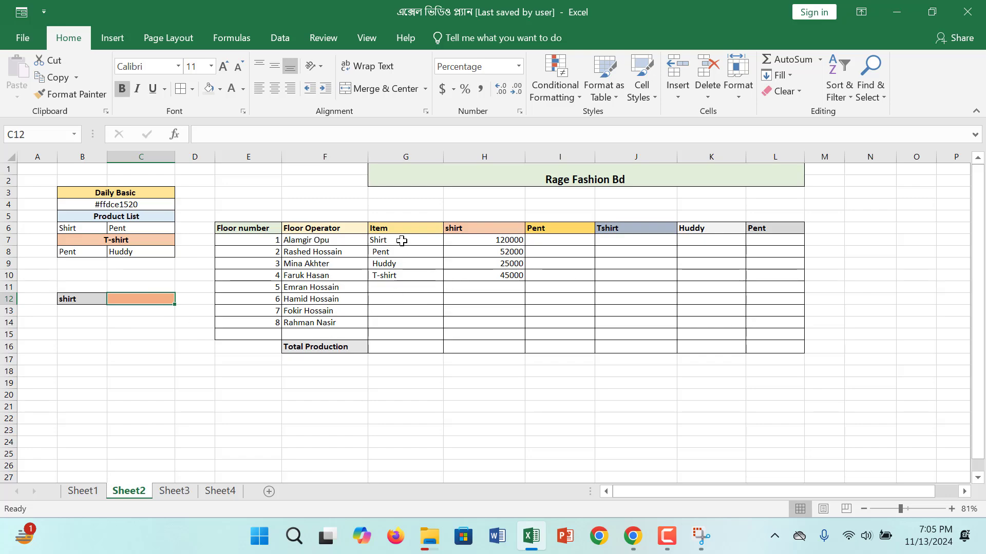
Copy the shirt values from H8:H10 into I7:I9 of the Pent column and J9:J11 of the Tshirt column
{"action": "left_click_drag", "start_coordinate": [508, 276], "coordinate": [508, 250]}
{"action": "key", "text": "ctrl+c"}
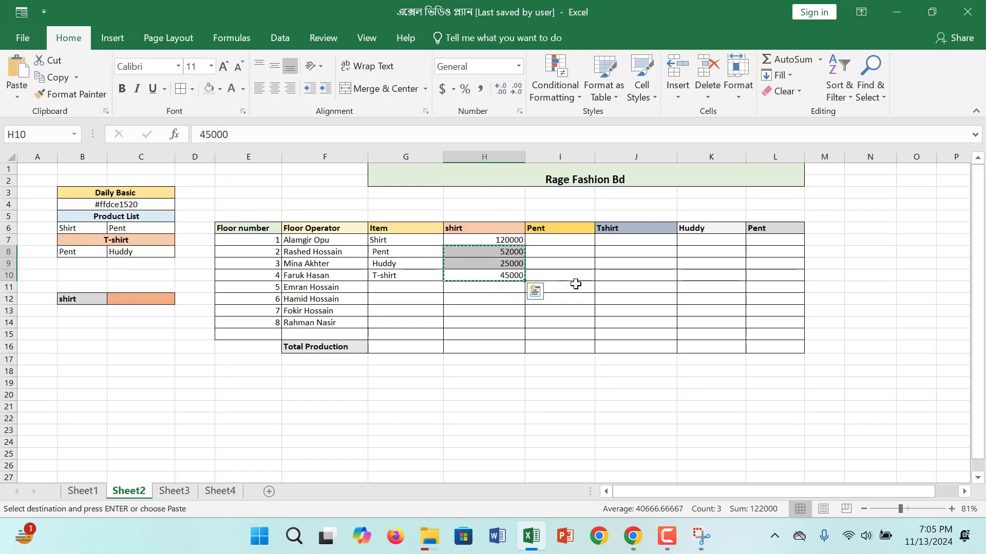
{"action": "left_click", "coordinate": [566, 240]}
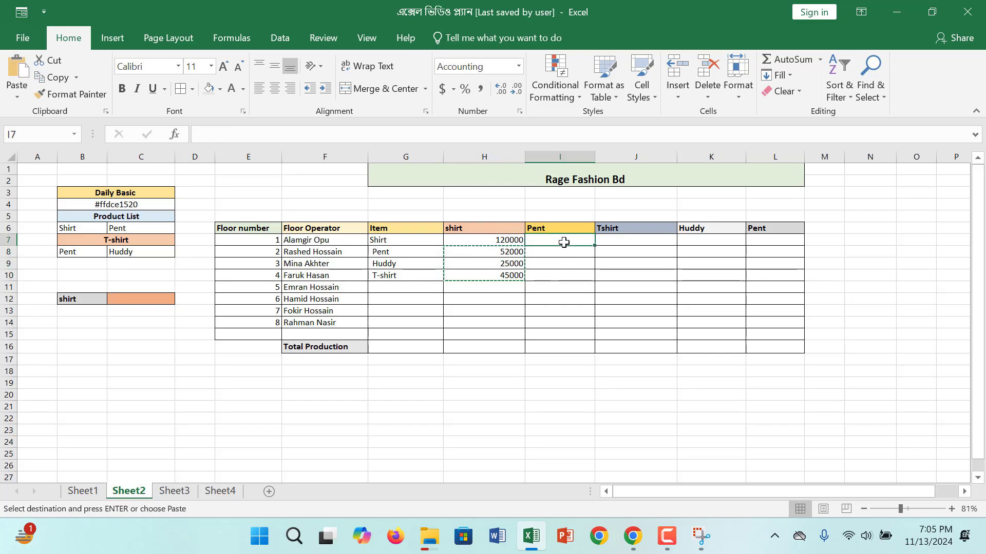
{"action": "key", "text": "ctrl+v"}
{"action": "left_click", "coordinate": [619, 261]}
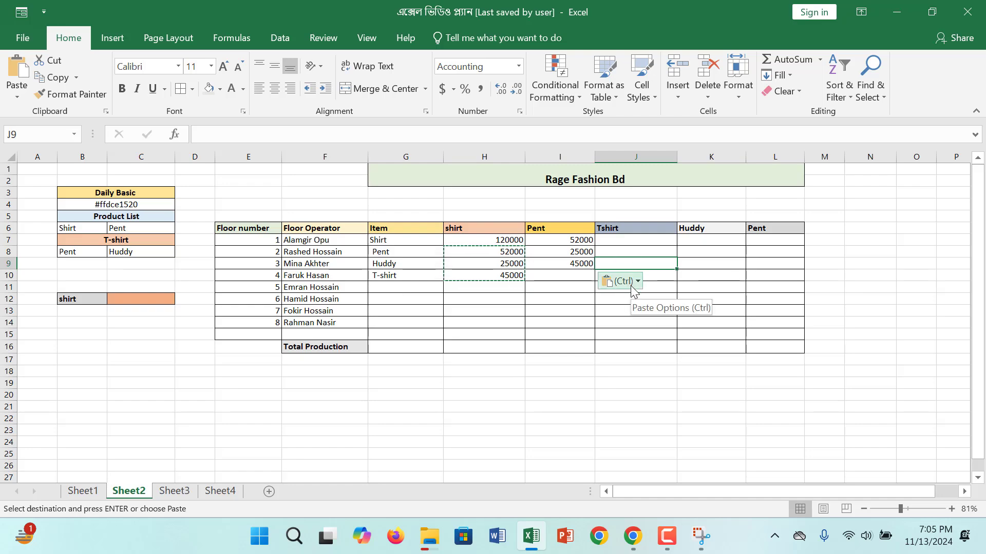
{"action": "key", "text": "ctrl+v"}
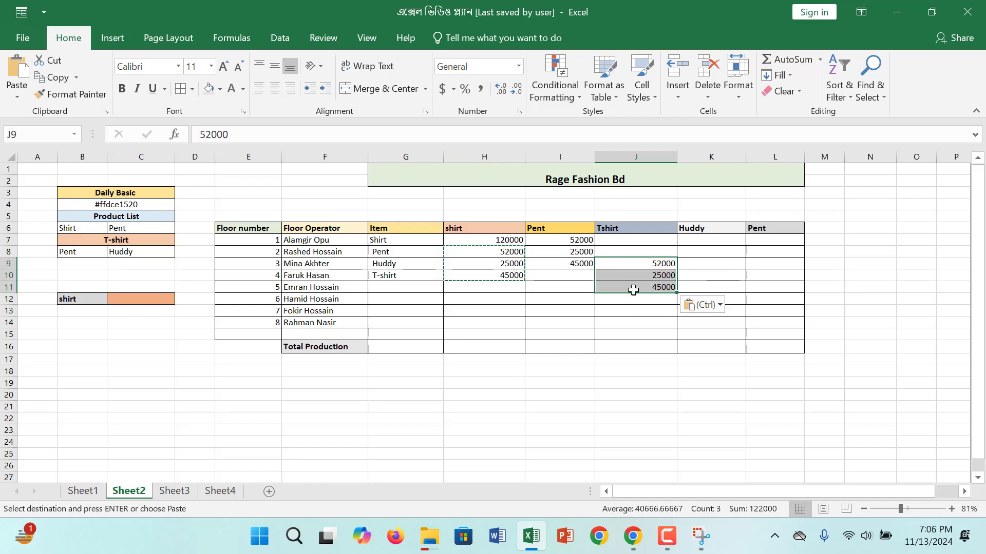
Copy the Pent values from I7:I8 into the empty Tshirt cells J7:J8
{"action": "left_click", "coordinate": [639, 250]}
{"action": "left_click_drag", "start_coordinate": [576, 241], "coordinate": [573, 250]}
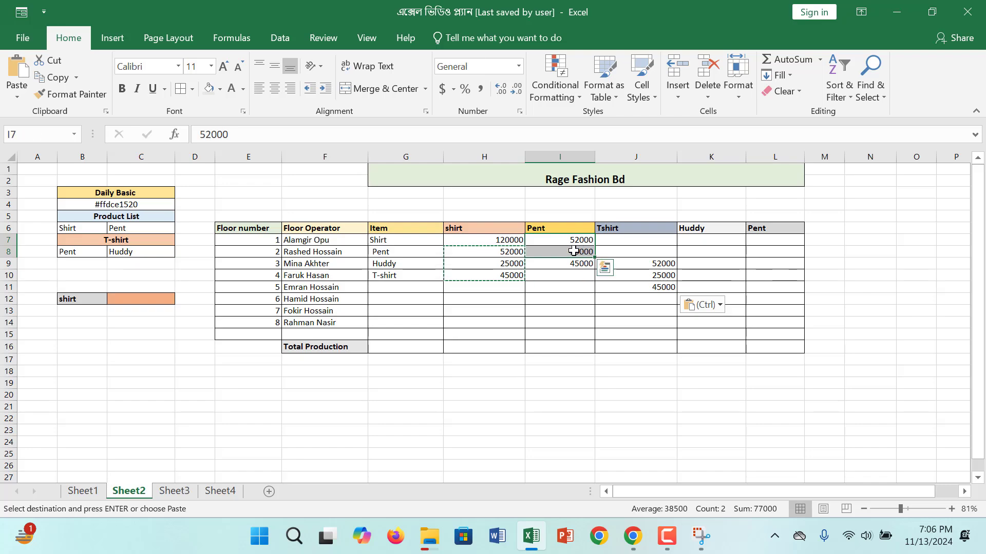
{"action": "key", "text": "ctrl+c"}
{"action": "left_click", "coordinate": [637, 249]}
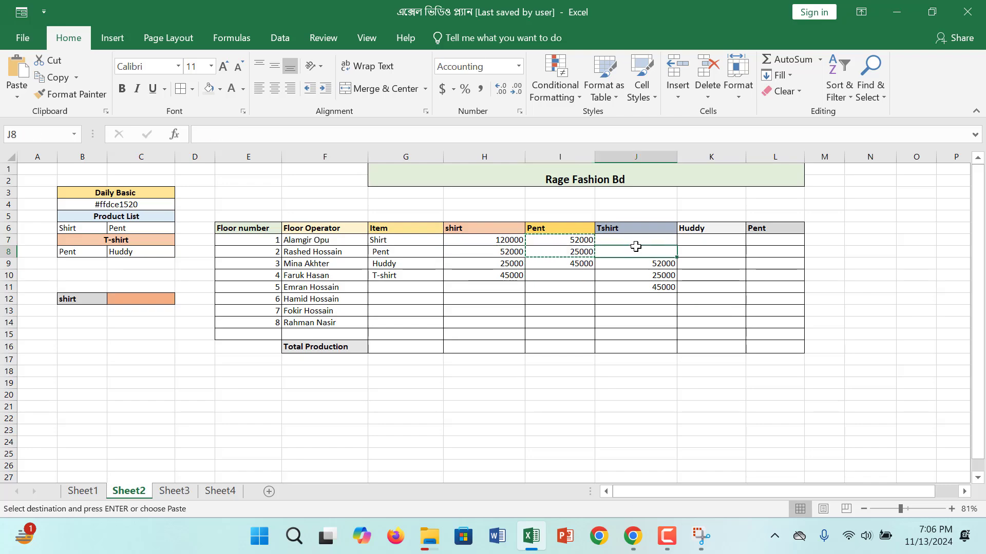
{"action": "left_click", "coordinate": [638, 240]}
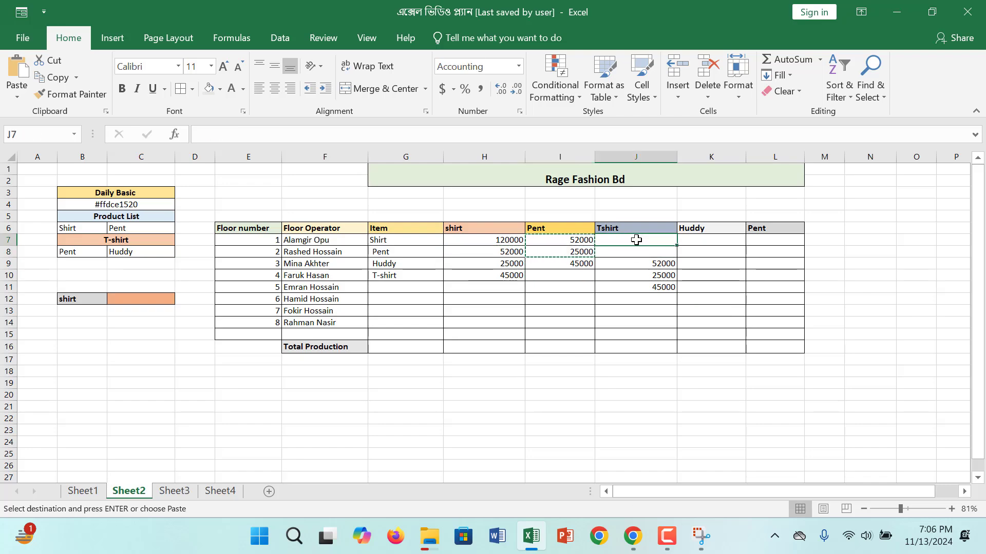
{"action": "key", "text": "ctrl+v"}
{"action": "left_click", "coordinate": [725, 244]}
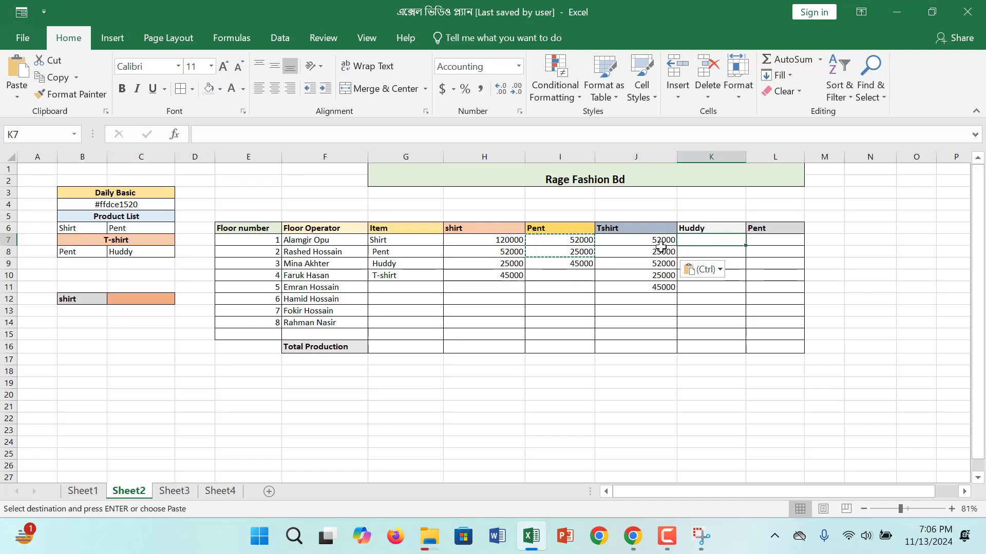
Copy the Tshirt values from J8:J9 into J12:J13
{"action": "left_click_drag", "start_coordinate": [651, 255], "coordinate": [653, 262]}
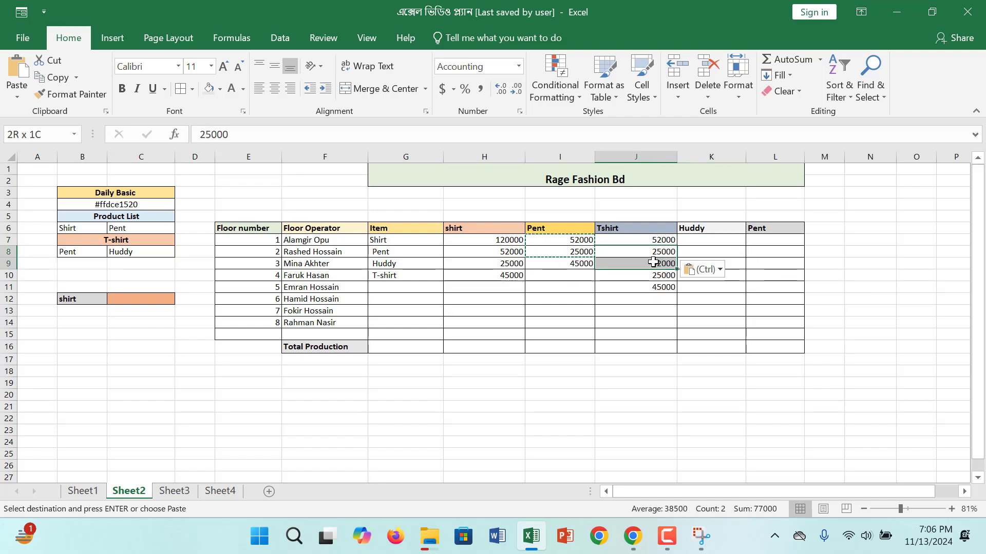
{"action": "key", "text": "ctrl+c"}
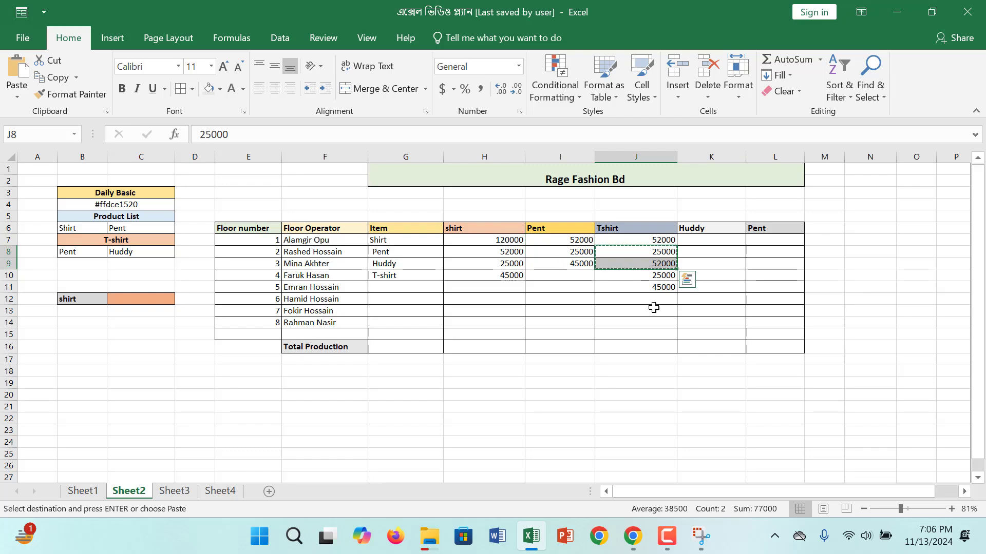
{"action": "left_click", "coordinate": [658, 299]}
{"action": "key", "text": "ctrl+v"}
{"action": "key", "text": "ctrl"}
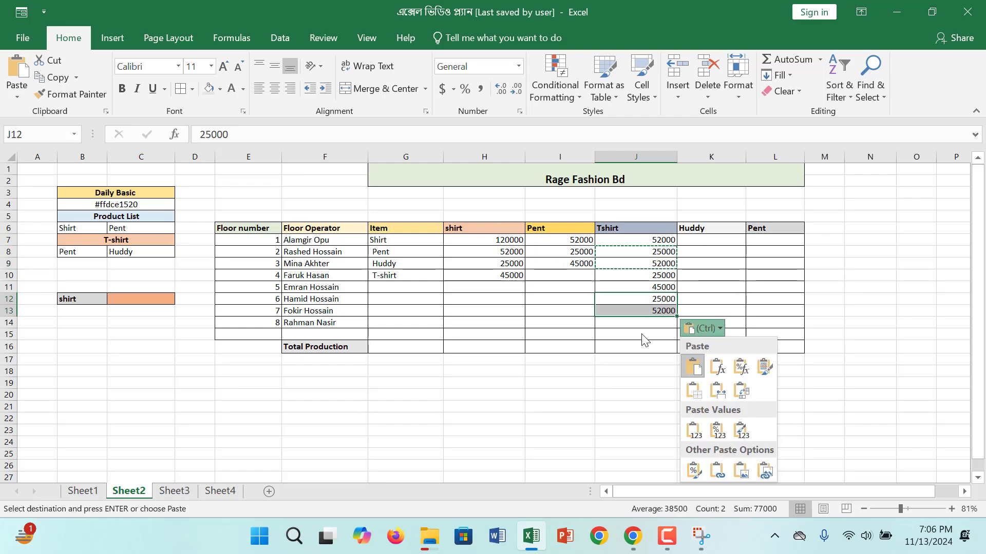
{"action": "key", "text": "ctrl"}
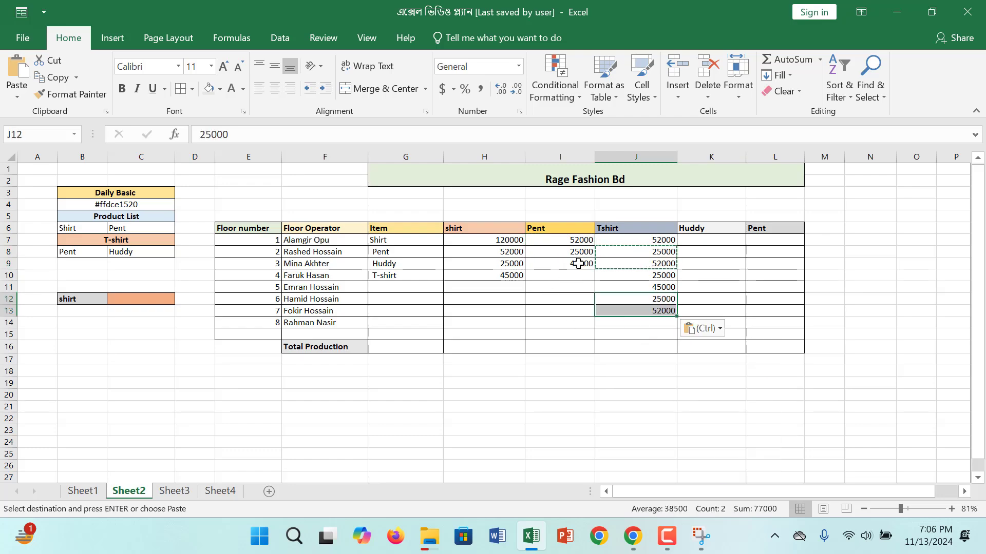
Copy the Pent values from I8:I9 into J14:J15 and the Tshirt value from J8 into J16
{"action": "left_click_drag", "start_coordinate": [578, 263], "coordinate": [578, 256]}
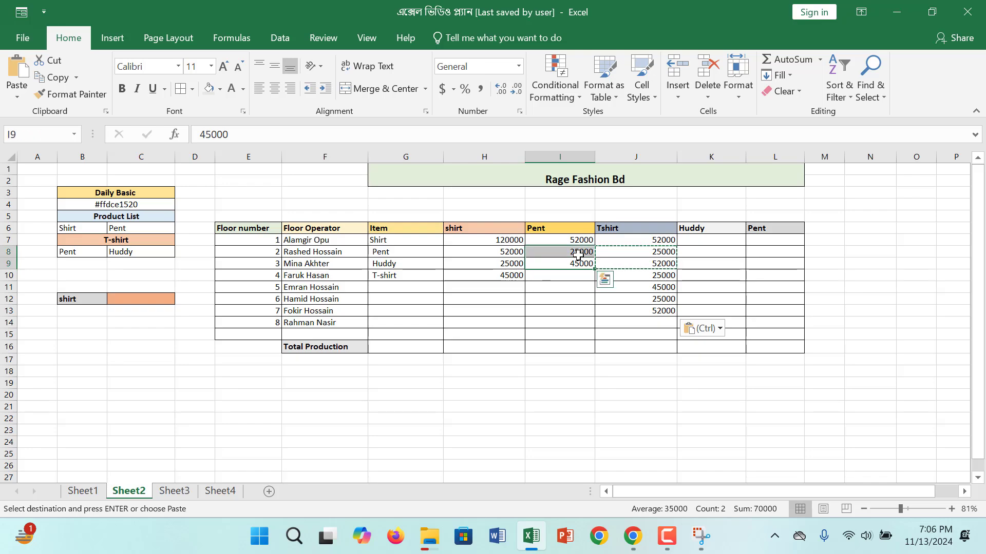
{"action": "key", "text": "ctrl+c"}
{"action": "left_click", "coordinate": [654, 320]}
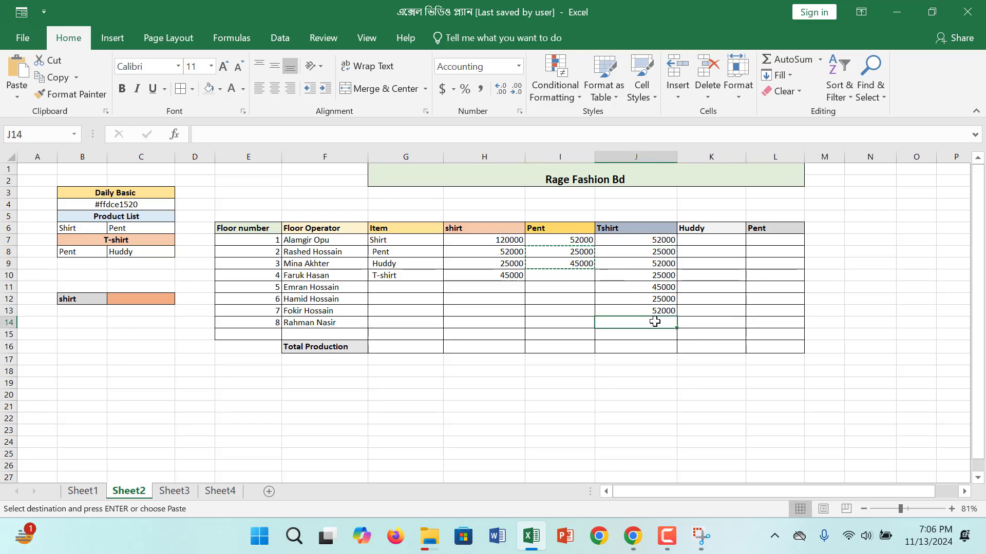
{"action": "key", "text": "ctrl+v"}
{"action": "left_click", "coordinate": [659, 251]}
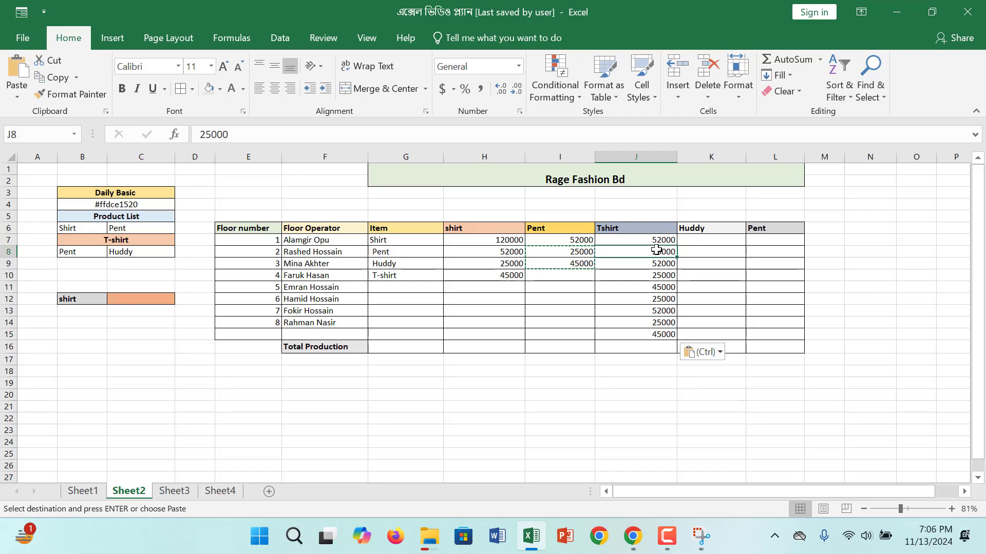
{"action": "key", "text": "ctrl+c"}
{"action": "left_click", "coordinate": [660, 345]}
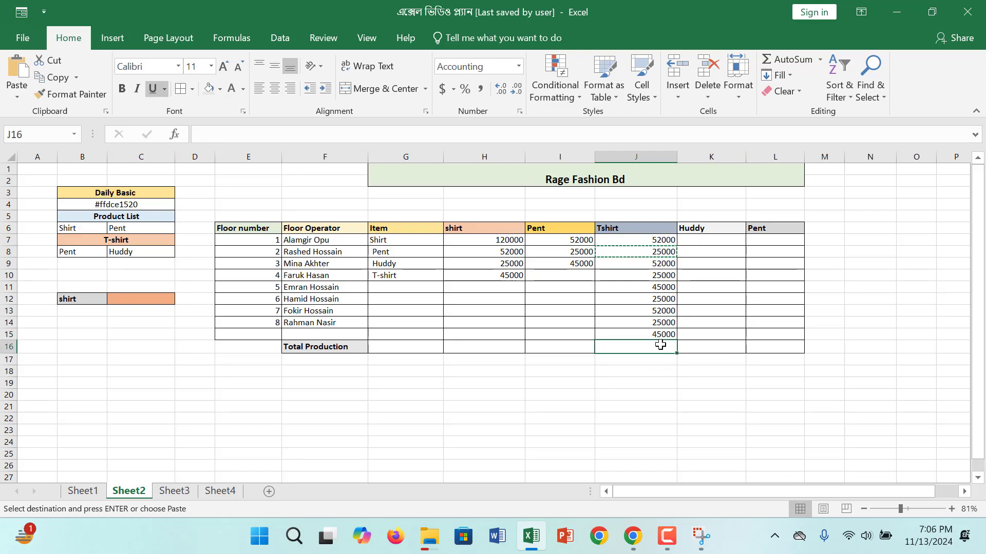
{"action": "key", "text": "ctrl+v"}
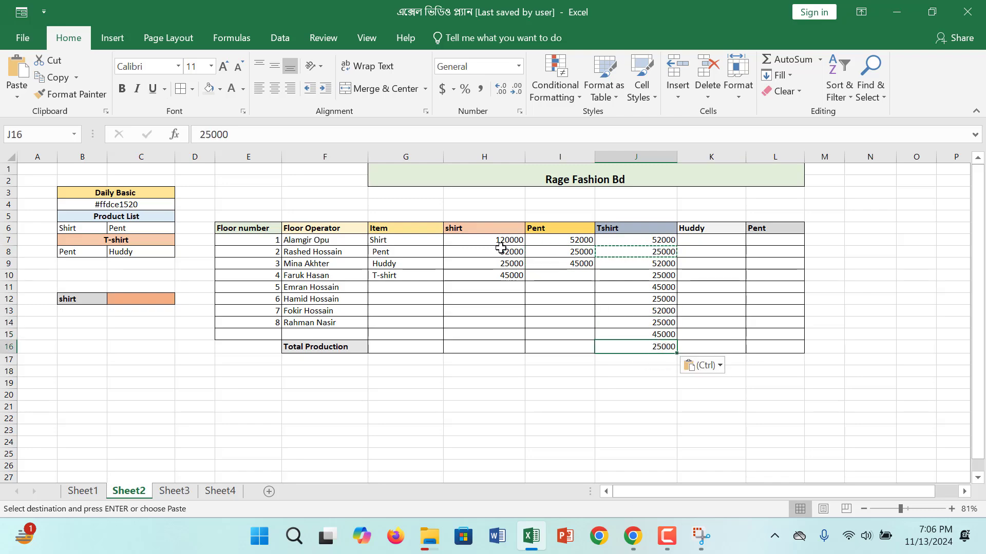
Copy the shirt values from H8:H10 into H11:H13
{"action": "left_click_drag", "start_coordinate": [506, 251], "coordinate": [511, 279]}
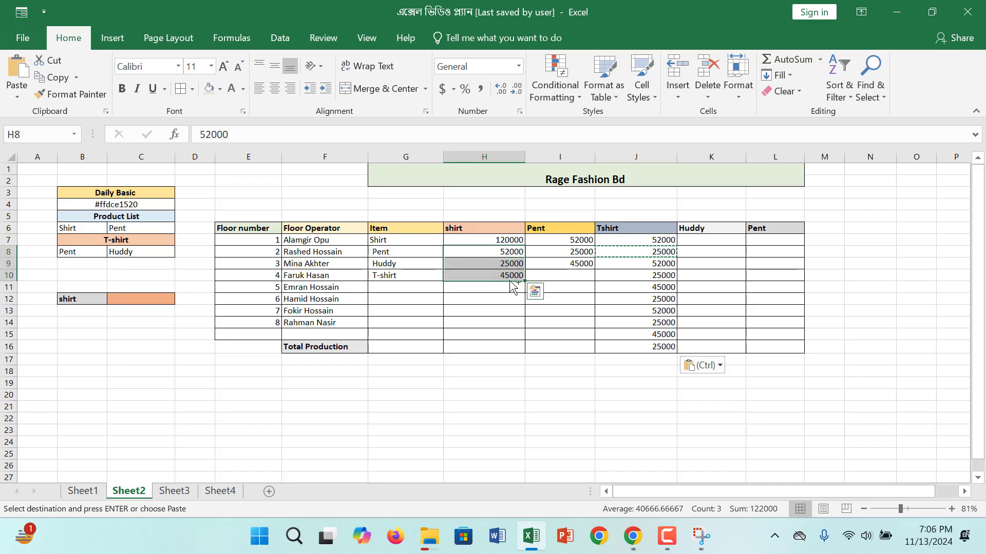
{"action": "key", "text": "ctrl+c"}
{"action": "left_click", "coordinate": [509, 289]}
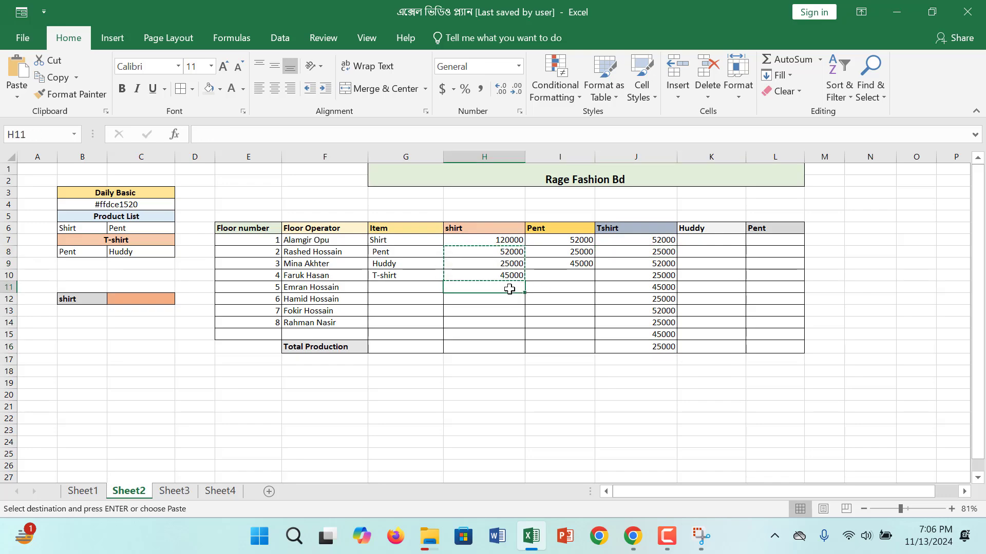
{"action": "key", "text": "ctrl+v"}
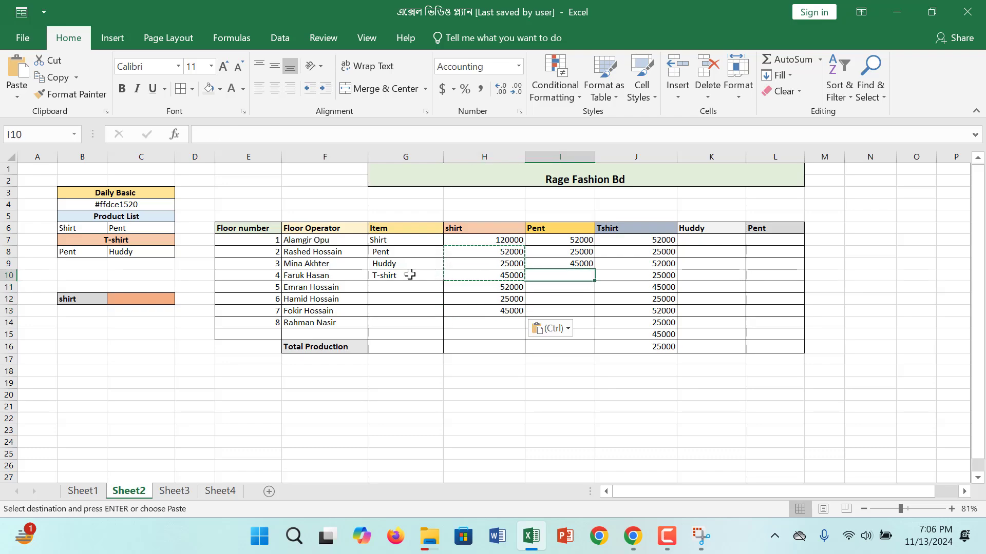
Copy the item names Pent, Huddy and T-shirt from G8:G10 into G11:G13
{"action": "left_click_drag", "start_coordinate": [409, 275], "coordinate": [406, 255]}
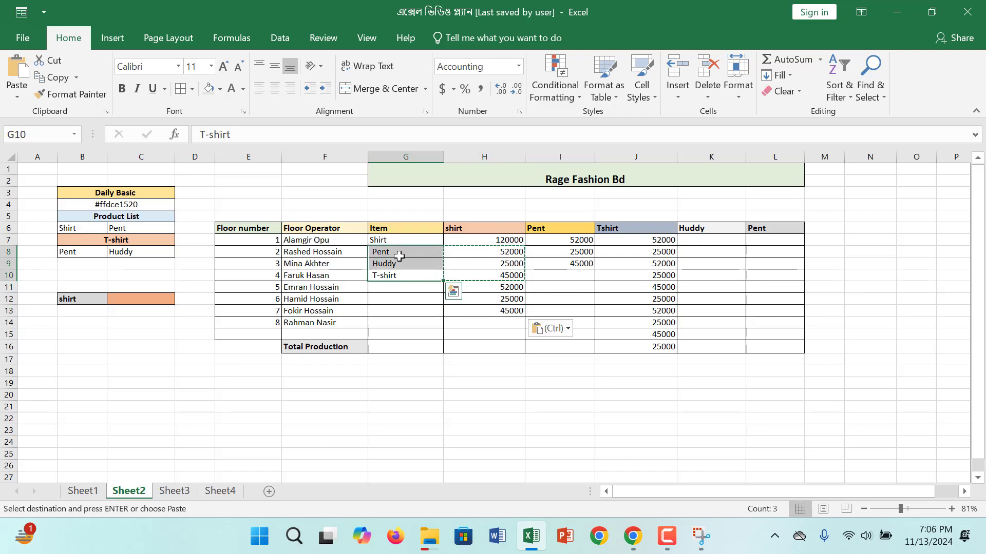
{"action": "key", "text": "ctrl+c"}
{"action": "left_click", "coordinate": [408, 287]}
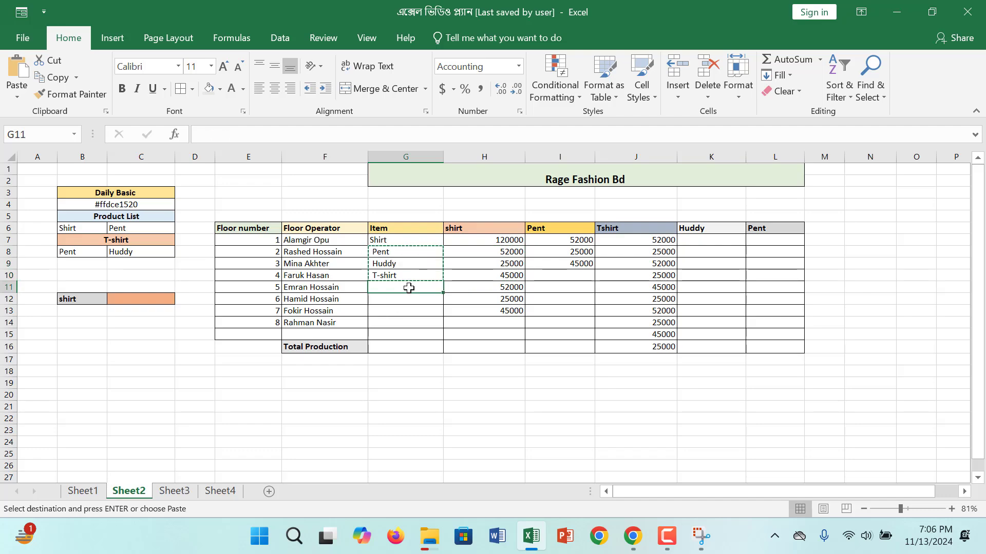
{"action": "key", "text": "ctrl+v"}
{"action": "left_click", "coordinate": [411, 324]}
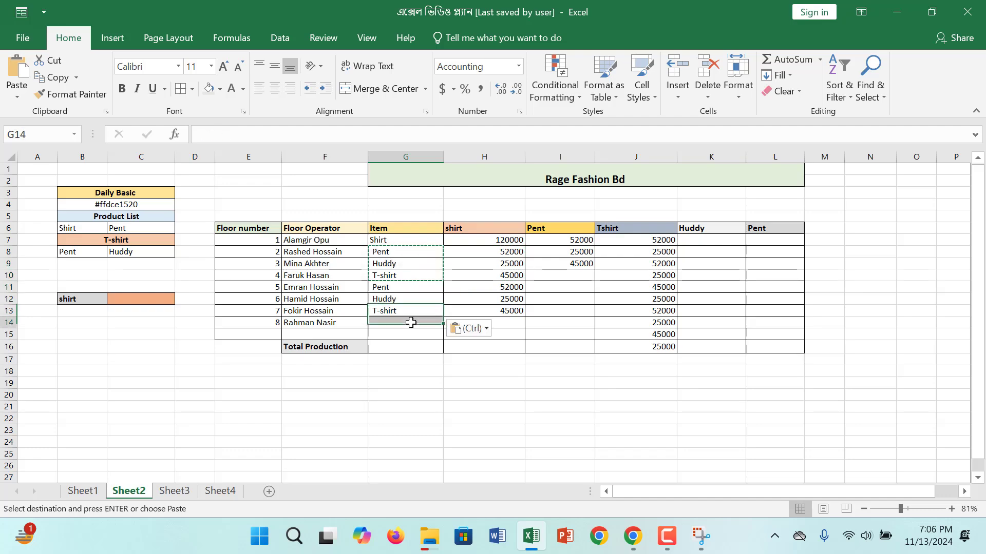
Copy the item name Shirt from G7 into G14 and over the entry in G10
{"action": "left_click", "coordinate": [408, 241]}
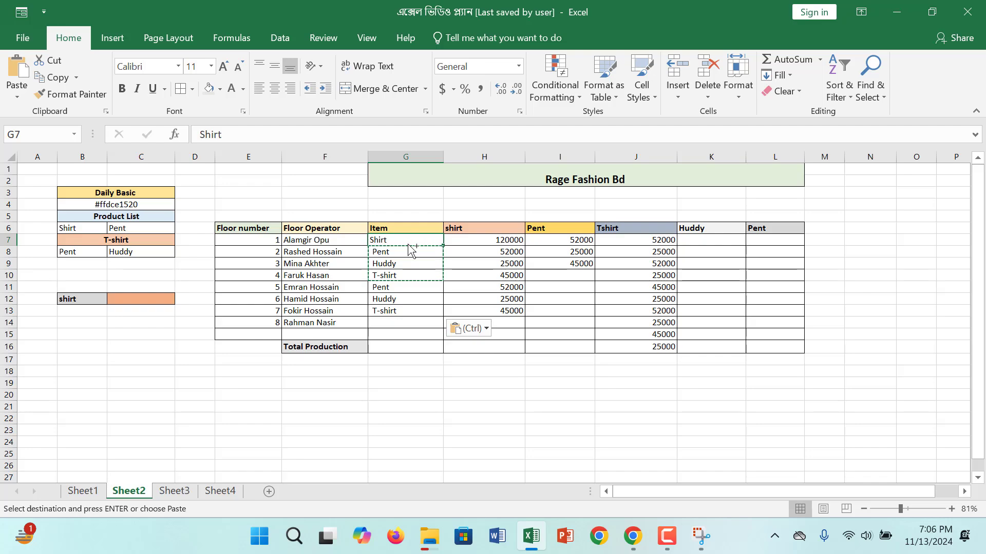
{"action": "key", "text": "ctrl+c"}
{"action": "left_click", "coordinate": [410, 321]}
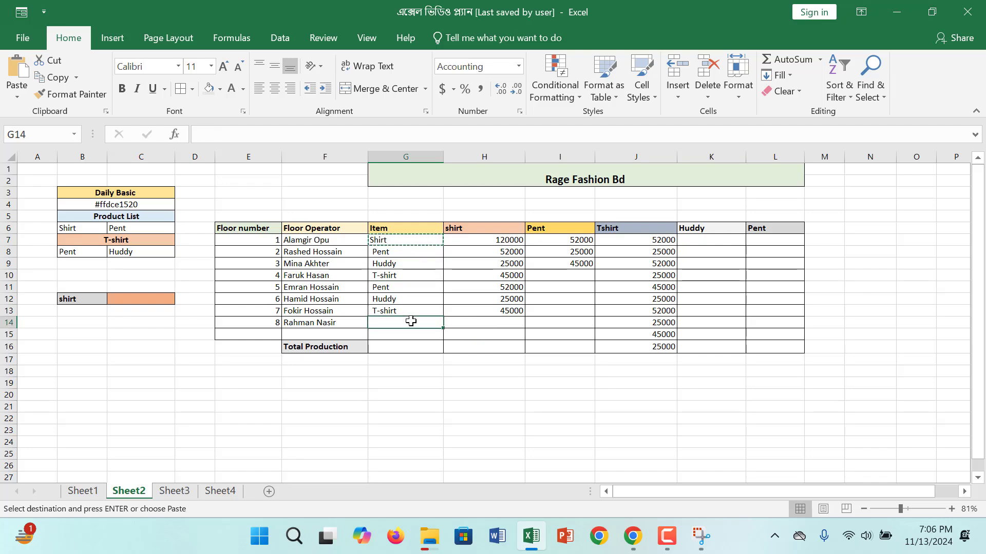
{"action": "key", "text": "ctrl+v"}
{"action": "key", "text": "ctrl"}
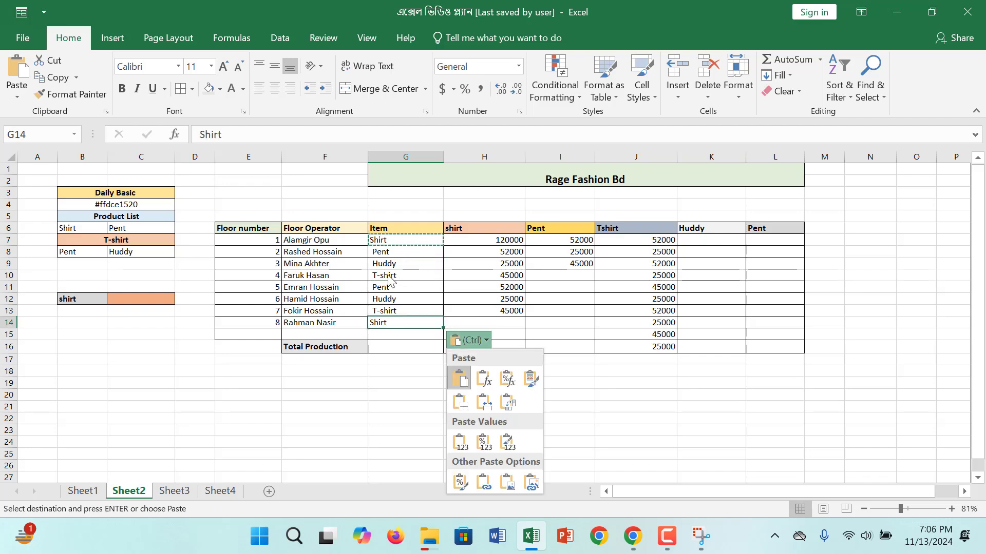
{"action": "key", "text": "Escape"}
{"action": "left_click", "coordinate": [400, 239]}
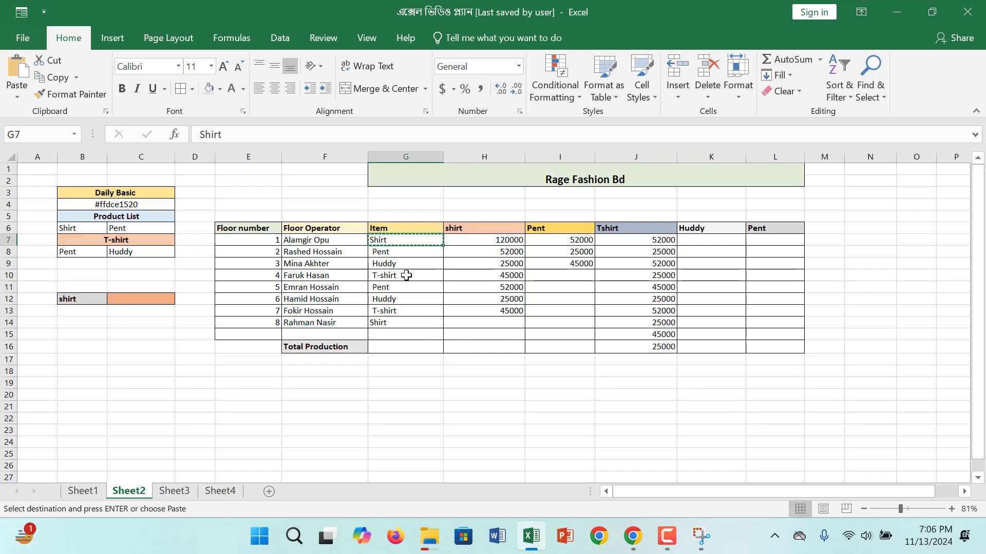
{"action": "left_click", "coordinate": [406, 276]}
{"action": "key", "text": "ctrl+v"}
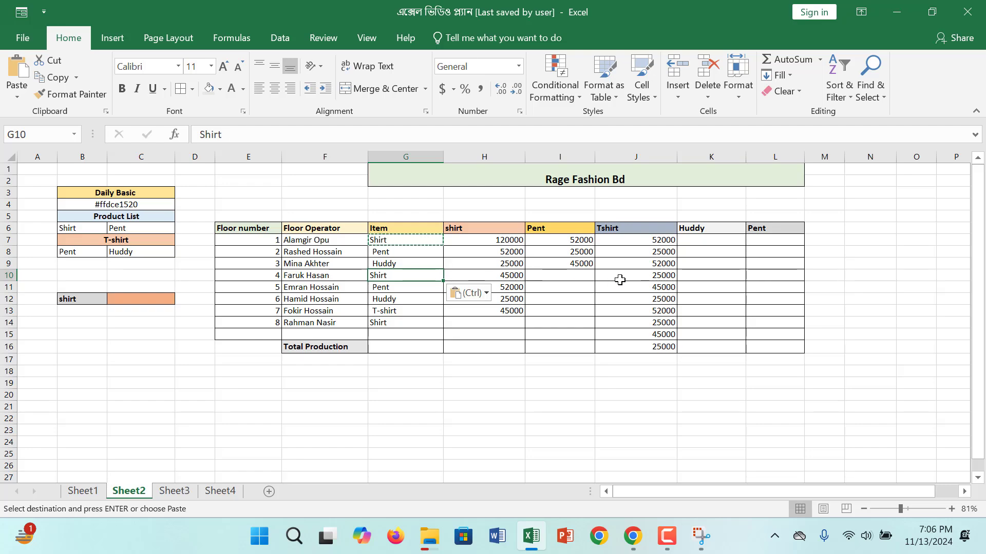
Copy the Pent values from I8:I9 into I10:I11 and again into I12:I13
{"action": "left_click", "coordinate": [694, 275]}
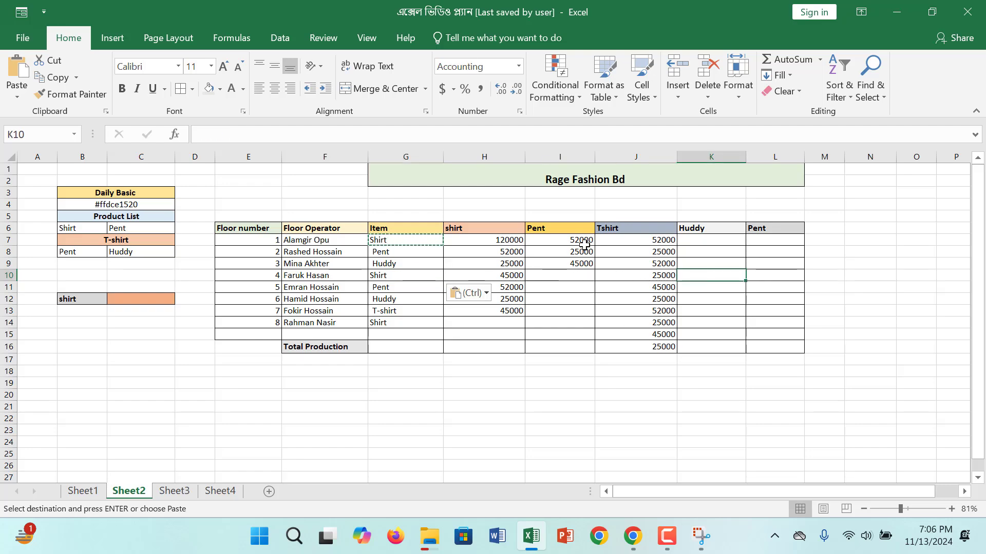
{"action": "left_click_drag", "start_coordinate": [577, 251], "coordinate": [575, 264]}
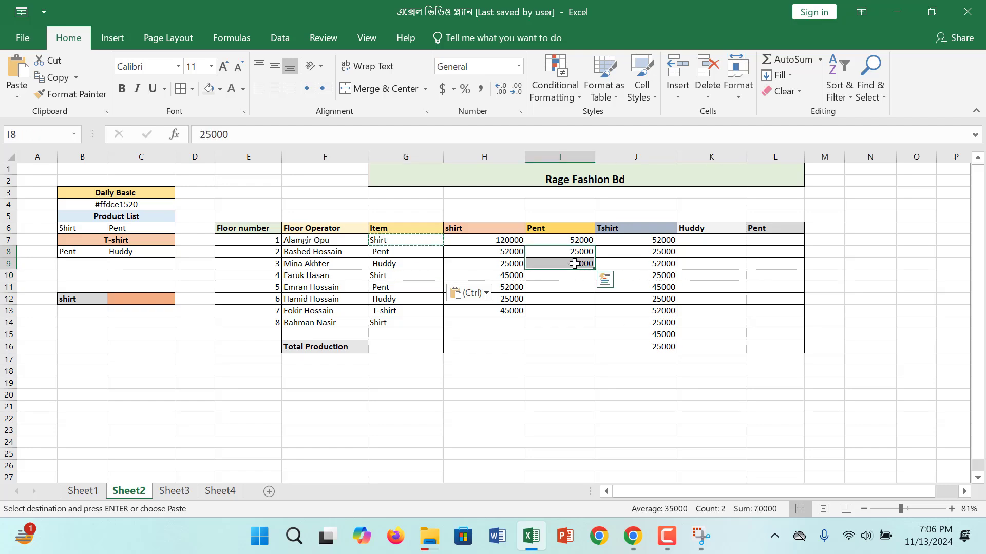
{"action": "key", "text": "ctrl+c"}
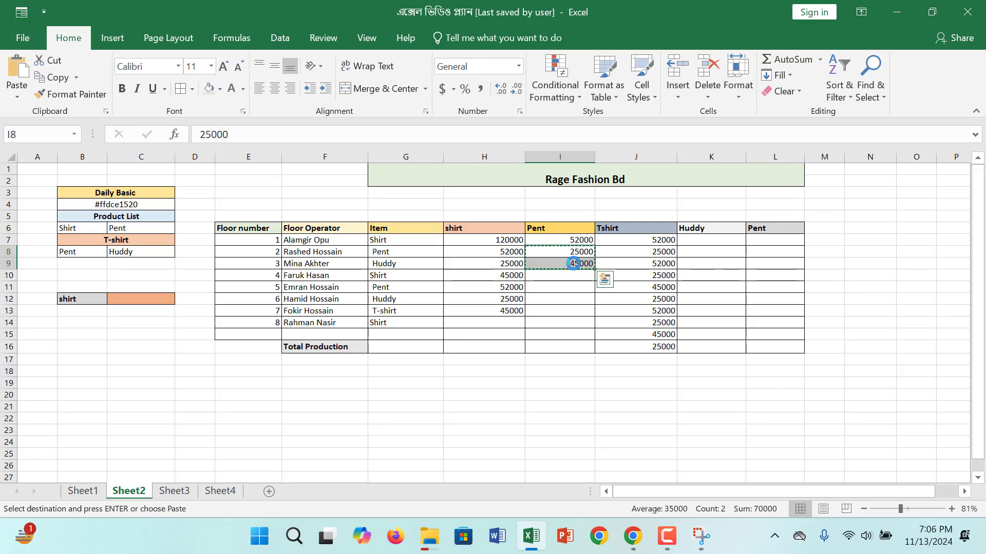
{"action": "left_click", "coordinate": [568, 277]}
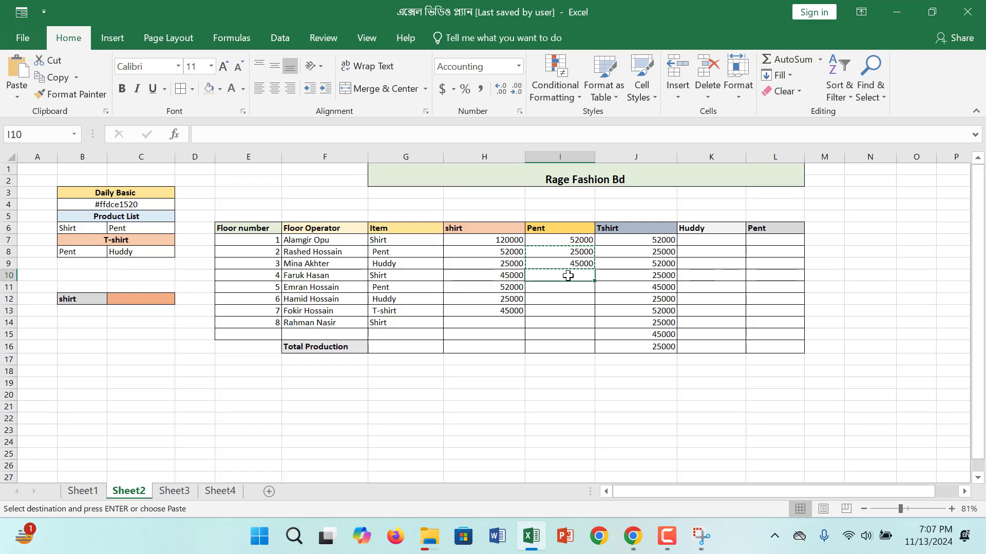
{"action": "key", "text": "ctrl+v"}
{"action": "left_click", "coordinate": [568, 303]}
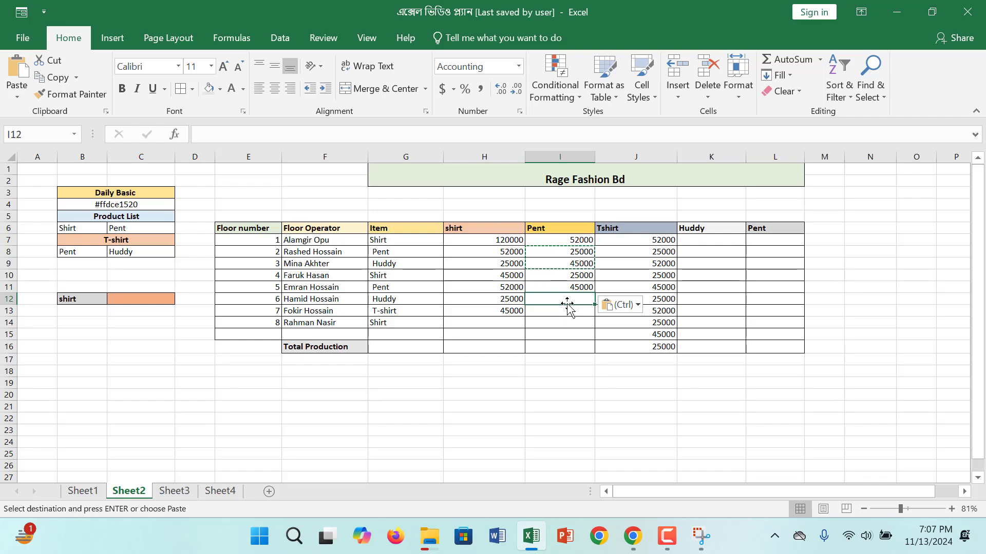
{"action": "key", "text": "ctrl+v"}
Delete the surplus row 15 between floor number 8 and the Total Production row
{"action": "left_click", "coordinate": [452, 319]}
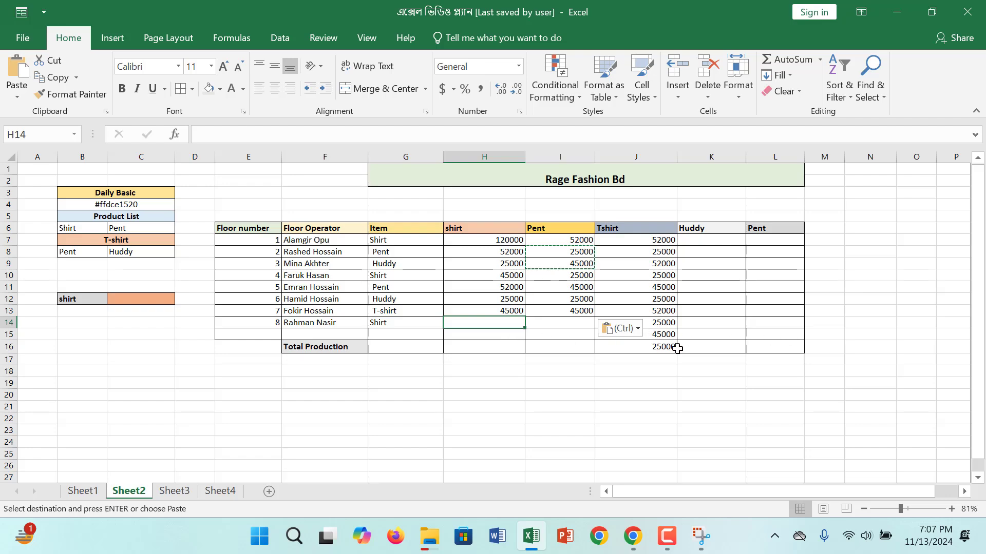
{"action": "left_click", "coordinate": [662, 334]}
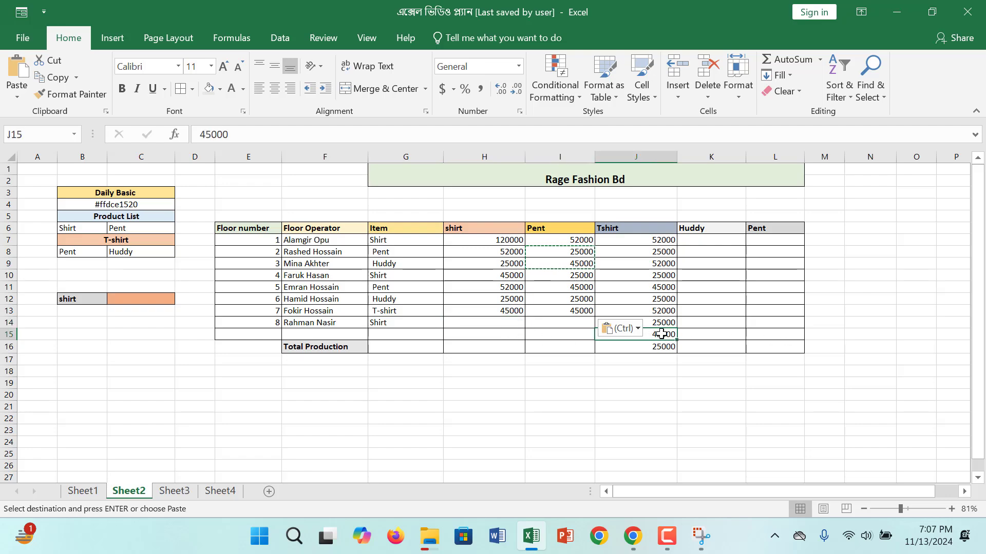
{"action": "key", "text": "BackSpace"}
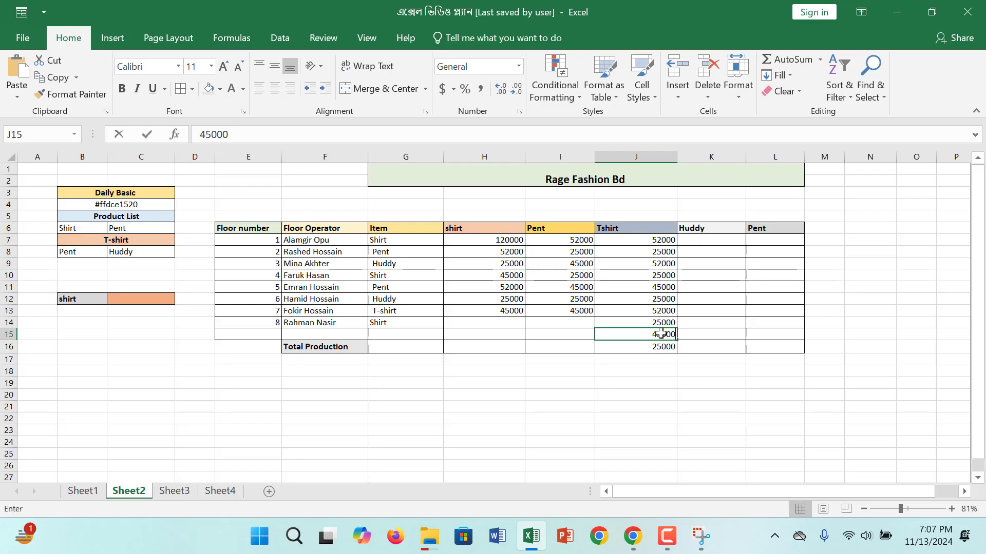
{"action": "left_click", "coordinate": [10, 335]}
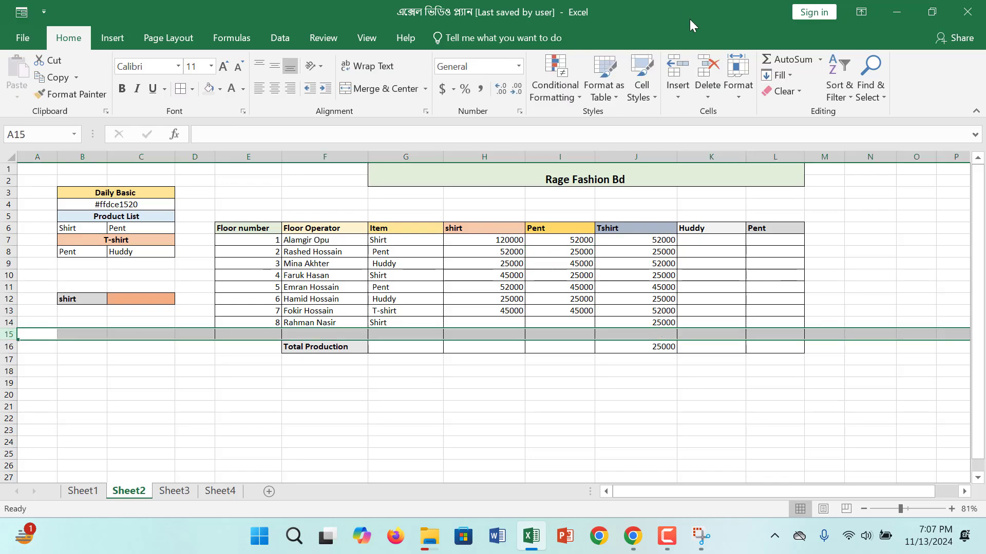
{"action": "left_click", "coordinate": [707, 70]}
{"action": "left_click", "coordinate": [587, 418]}
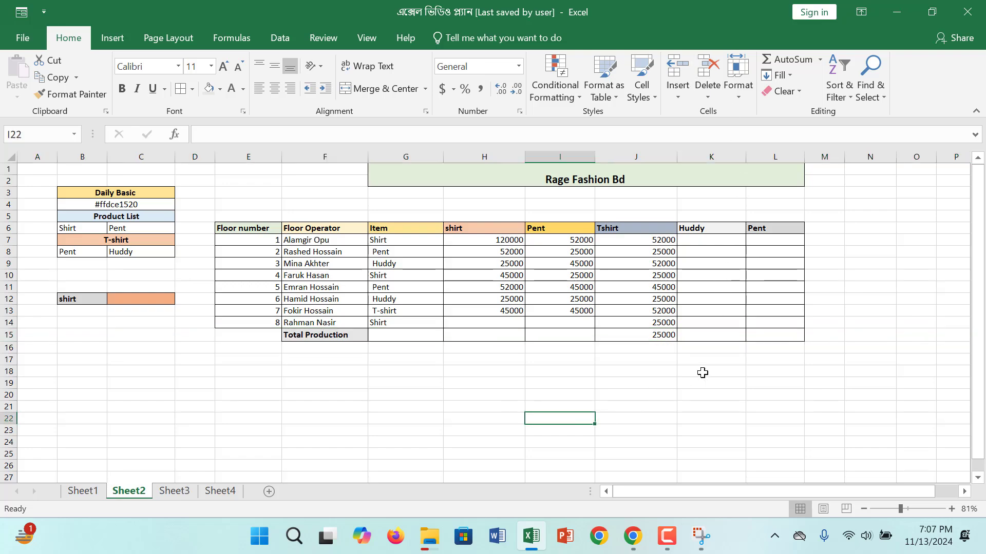
Clear the Tshirt value in cell J15 of the Total Production row
{"action": "left_click", "coordinate": [649, 337]}
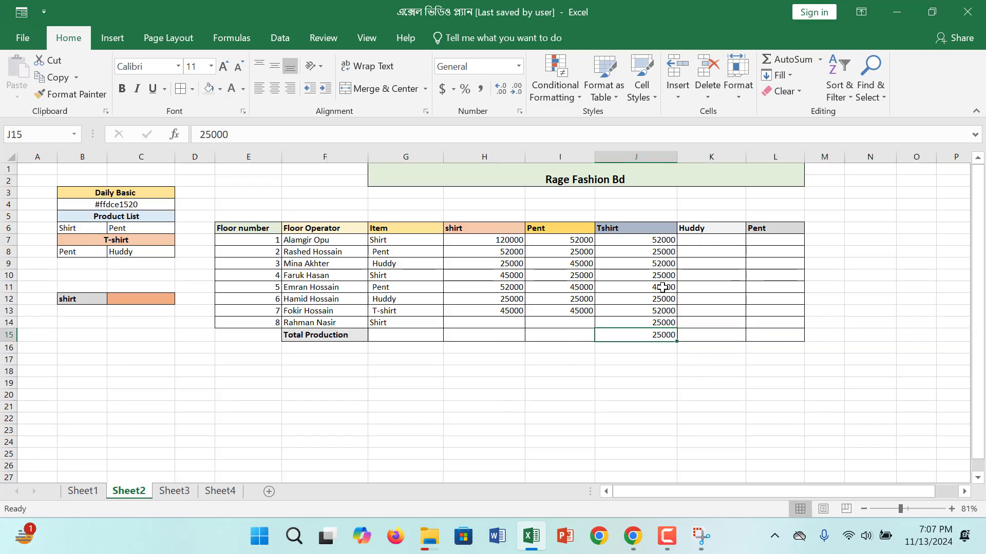
{"action": "key", "text": "BackSpace"}
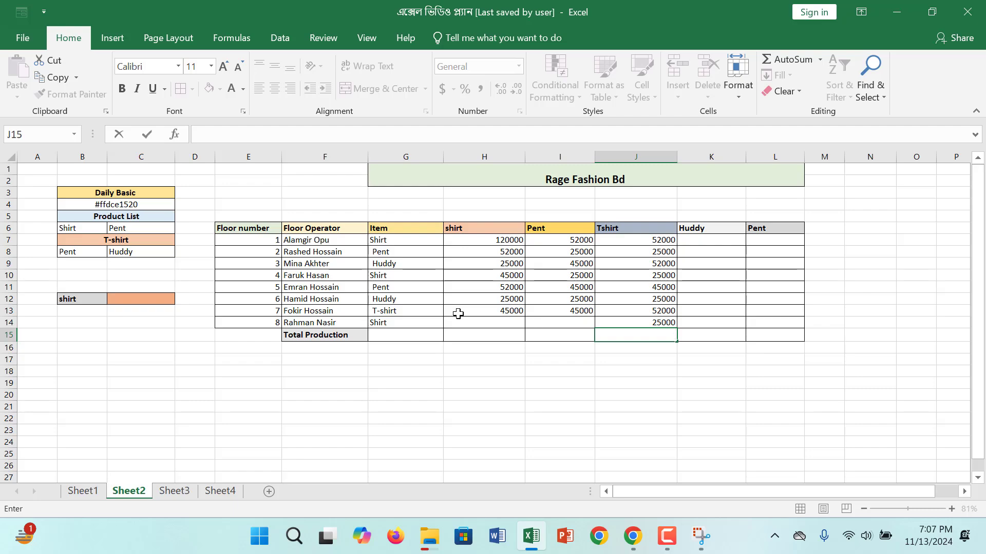
{"action": "left_click", "coordinate": [479, 320]}
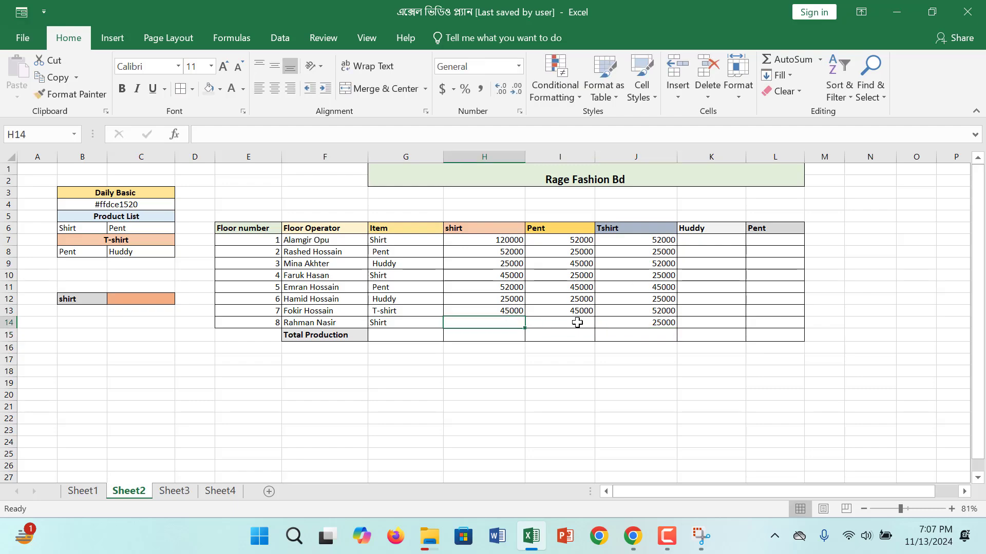
Select the shirt and Pent values of floor 5 in H11:I11
{"action": "left_click_drag", "start_coordinate": [510, 287], "coordinate": [569, 288]}
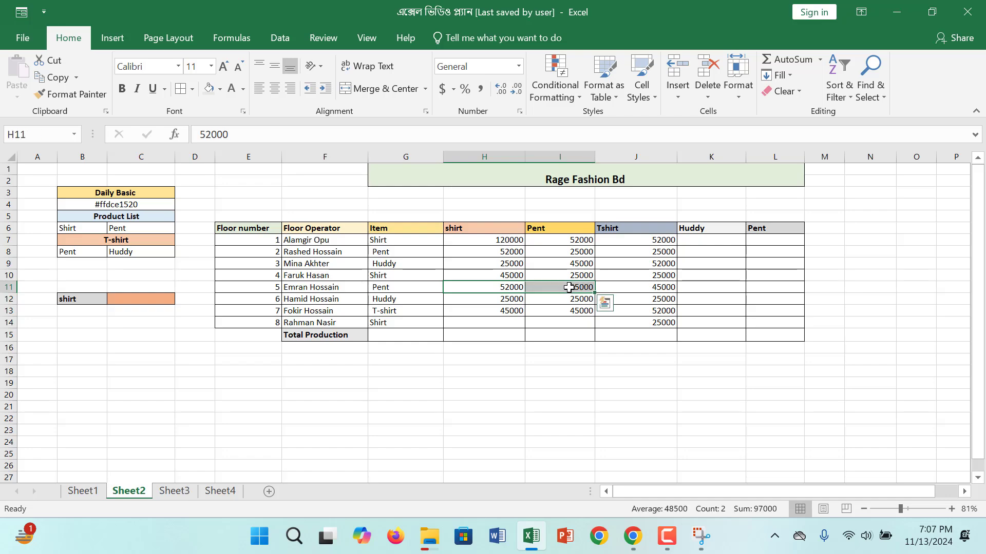
Copy the shirt and Pent values in H11:I11 into row 14, starting at H14
{"action": "key", "text": "ctrl+c"}
{"action": "left_click", "coordinate": [493, 322]}
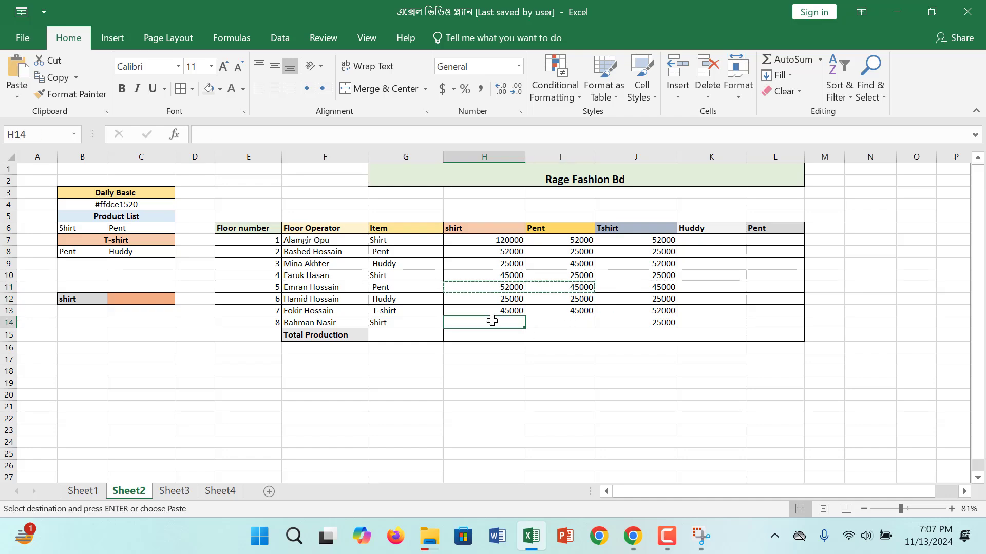
{"action": "key", "text": "ctrl+v"}
Copy the values in I9:J10 into the Huddy and last Pent columns, starting at K7
{"action": "left_click", "coordinate": [714, 240]}
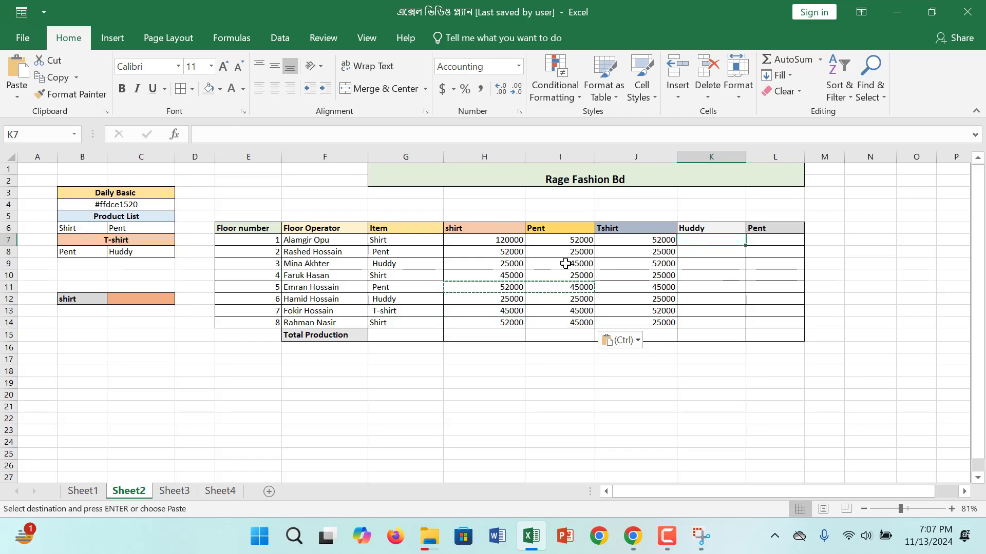
{"action": "left_click_drag", "start_coordinate": [565, 263], "coordinate": [634, 277]}
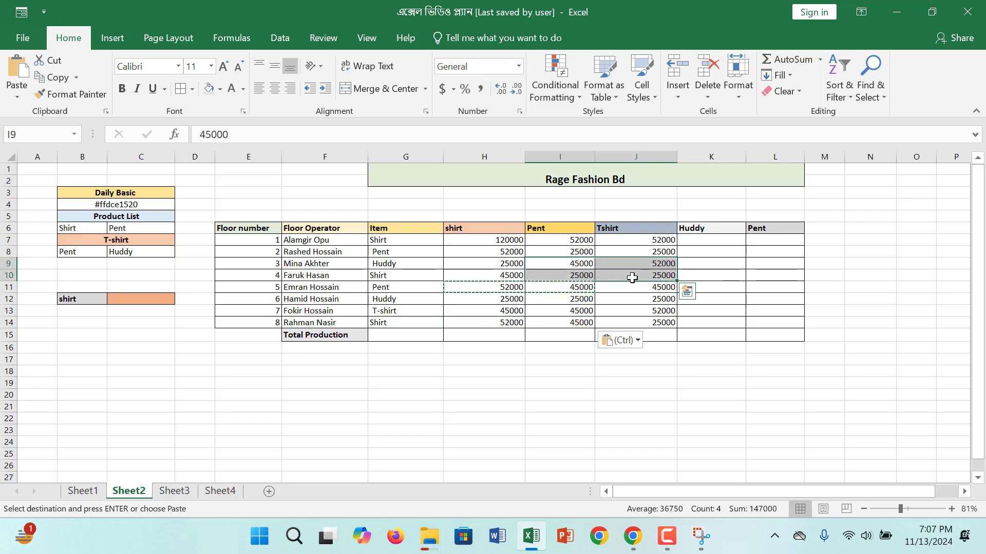
{"action": "key", "text": "ctrl+c"}
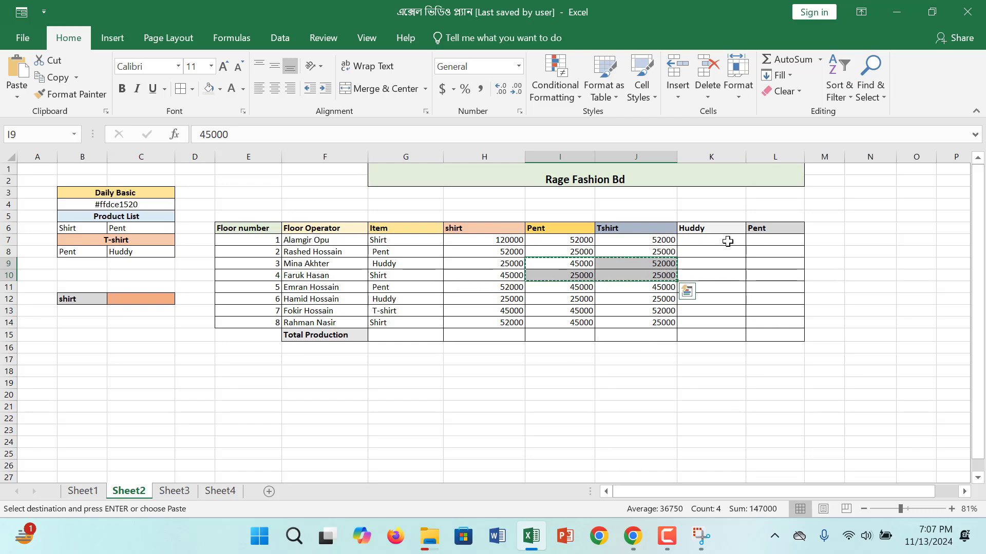
{"action": "left_click", "coordinate": [726, 240]}
{"action": "key", "text": "ctrl+v"}
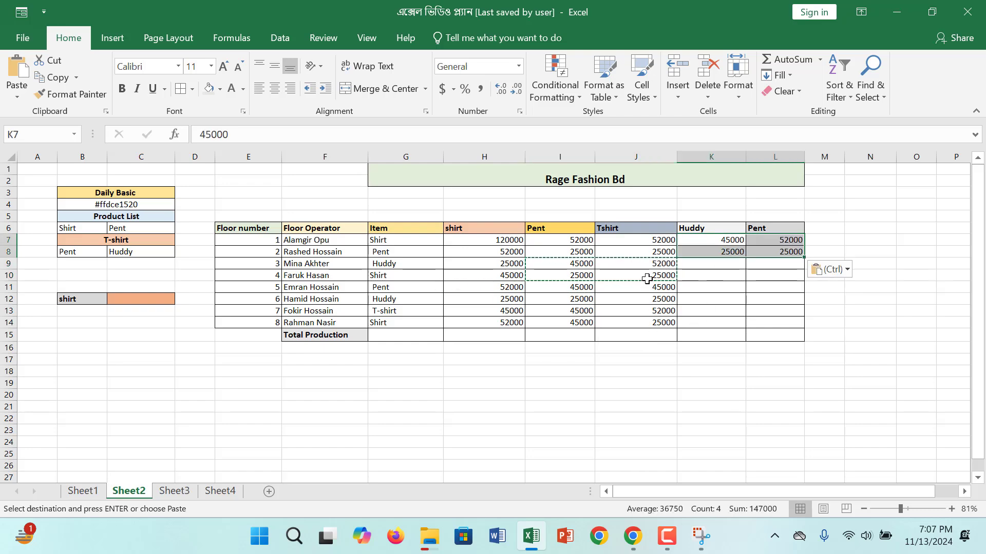
Copy the shirt and Pent values in H7:I8 into the Huddy and last Pent columns, starting at K9
{"action": "left_click", "coordinate": [725, 263]}
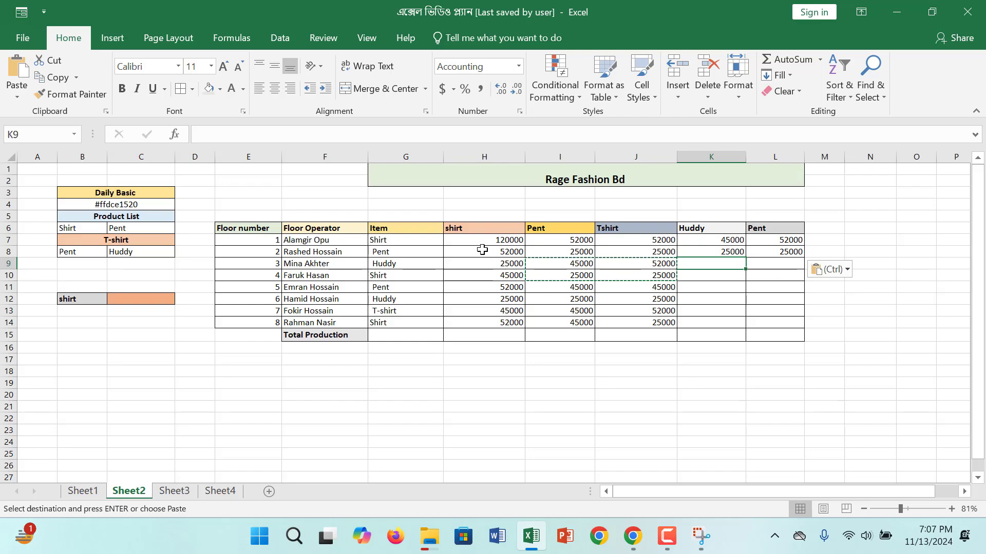
{"action": "left_click_drag", "start_coordinate": [491, 245], "coordinate": [579, 253]}
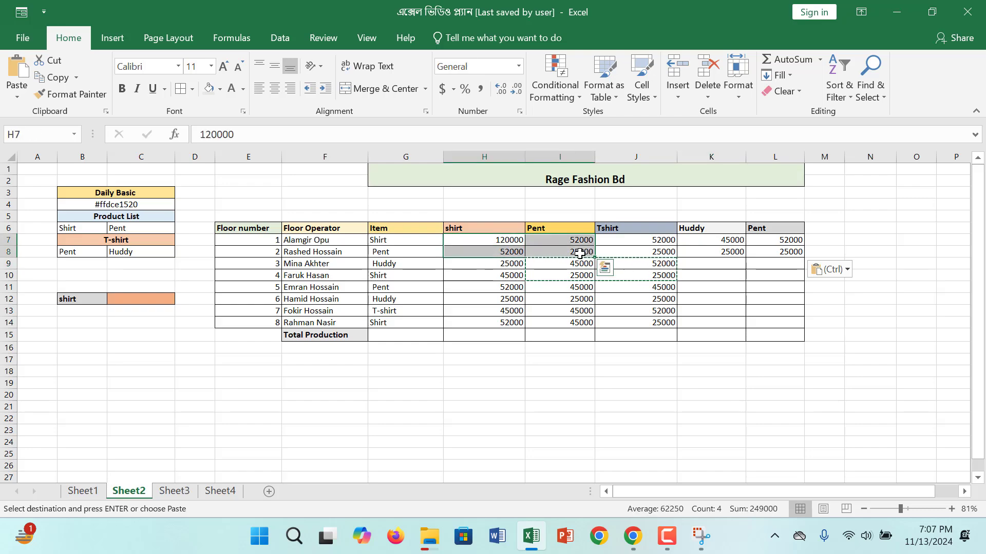
{"action": "key", "text": "ctrl+c"}
{"action": "left_click", "coordinate": [724, 263]}
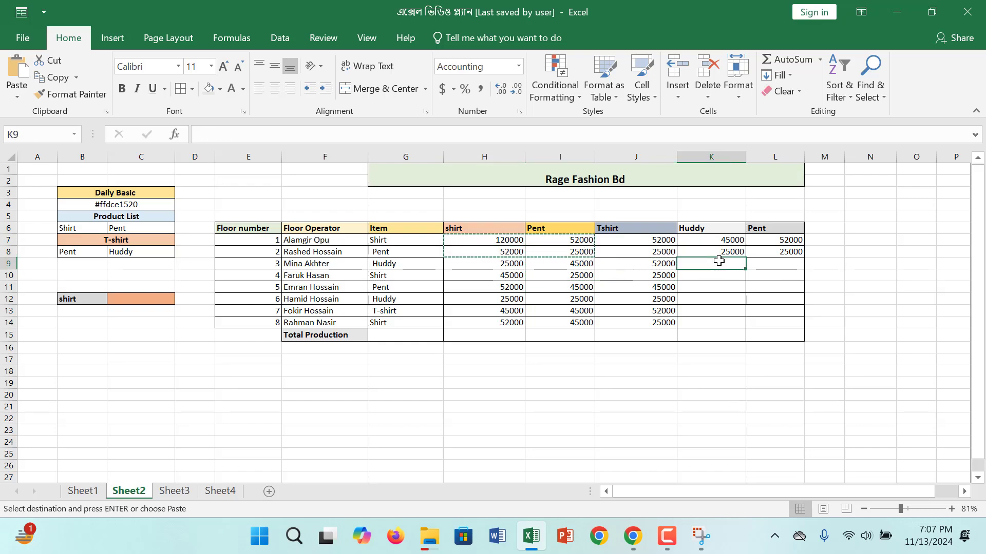
{"action": "key", "text": "ctrl+v"}
{"action": "left_click", "coordinate": [718, 289]}
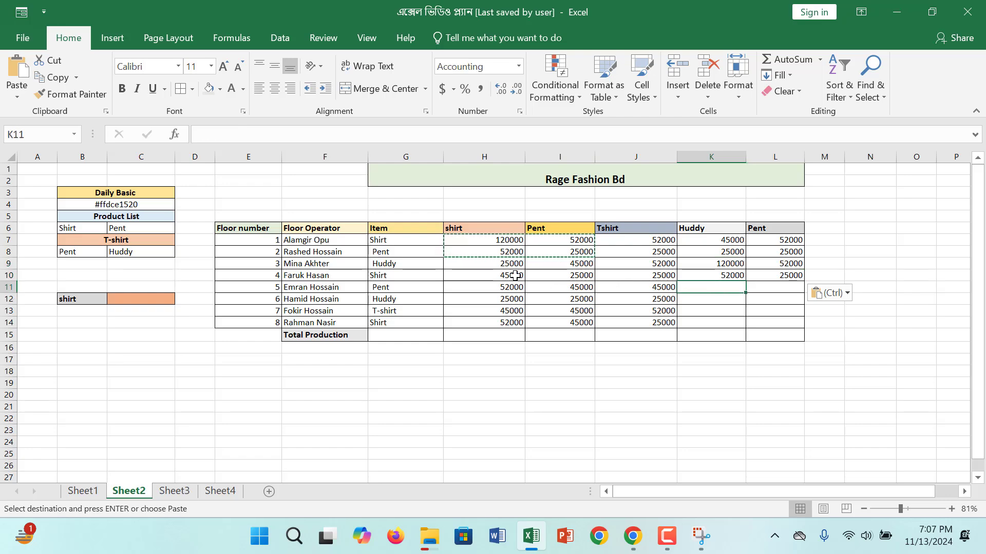
{"action": "left_click_drag", "start_coordinate": [515, 276], "coordinate": [629, 287]}
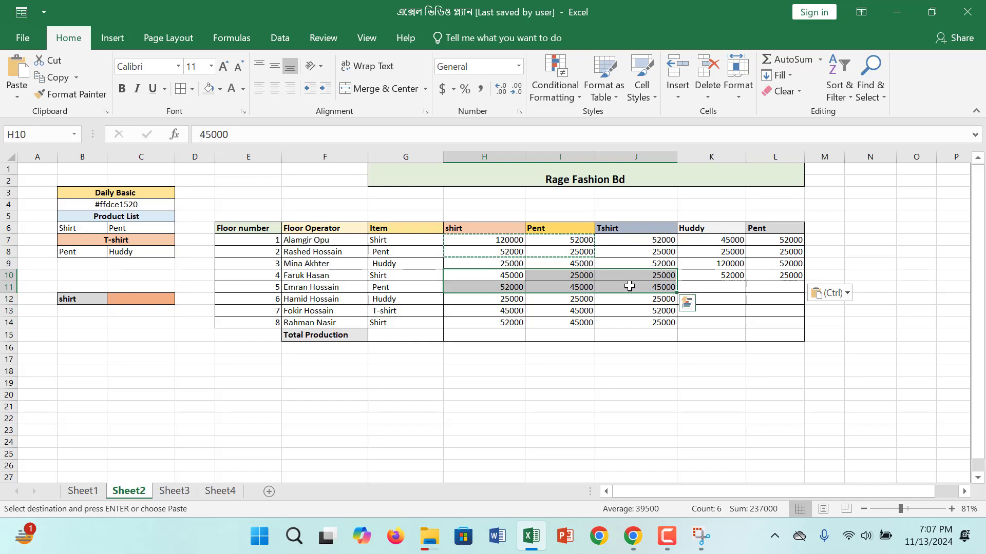
{"action": "key", "text": "Escape"}
{"action": "key", "text": "ctrl+c"}
{"action": "left_click", "coordinate": [728, 286]}
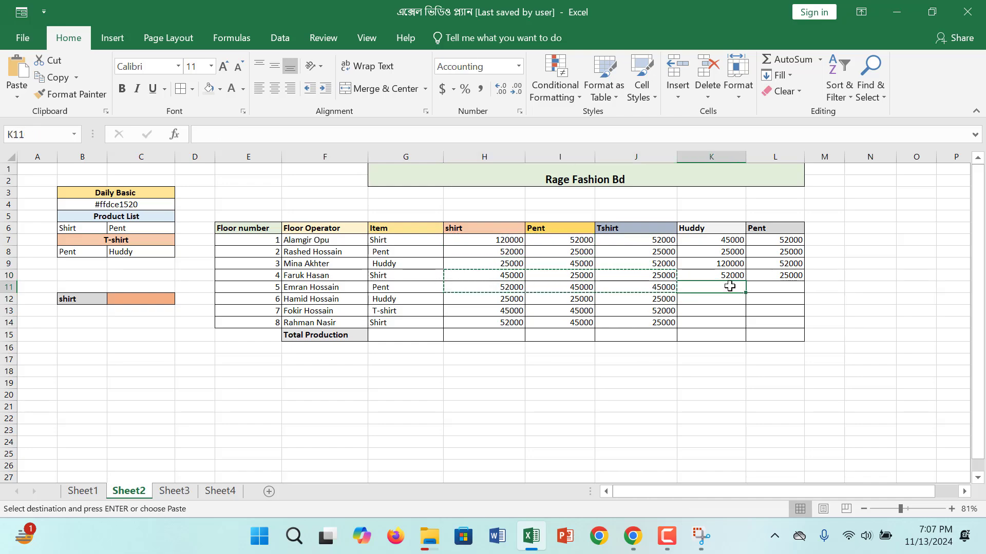
{"action": "key", "text": "ctrl+v"}
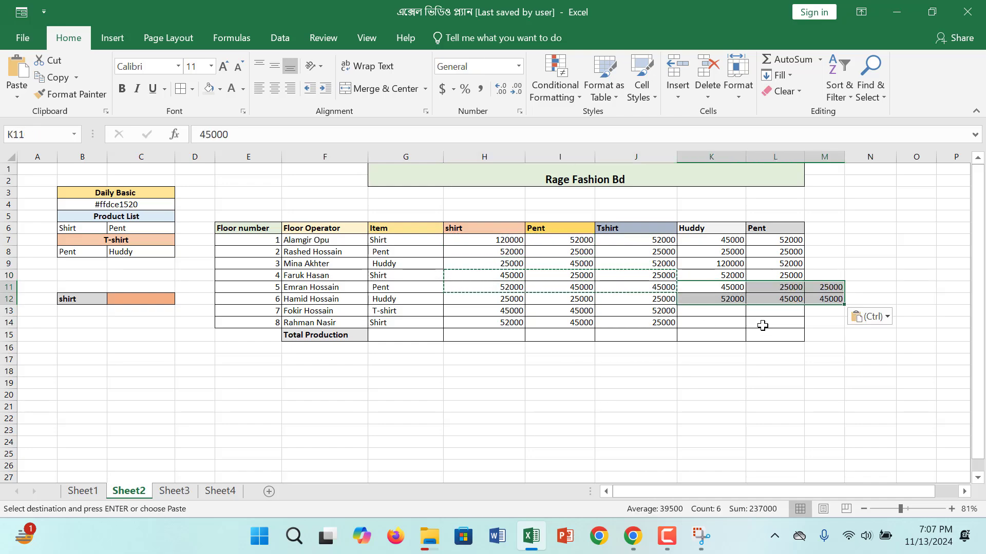
{"action": "key", "text": "ctrl+z"}
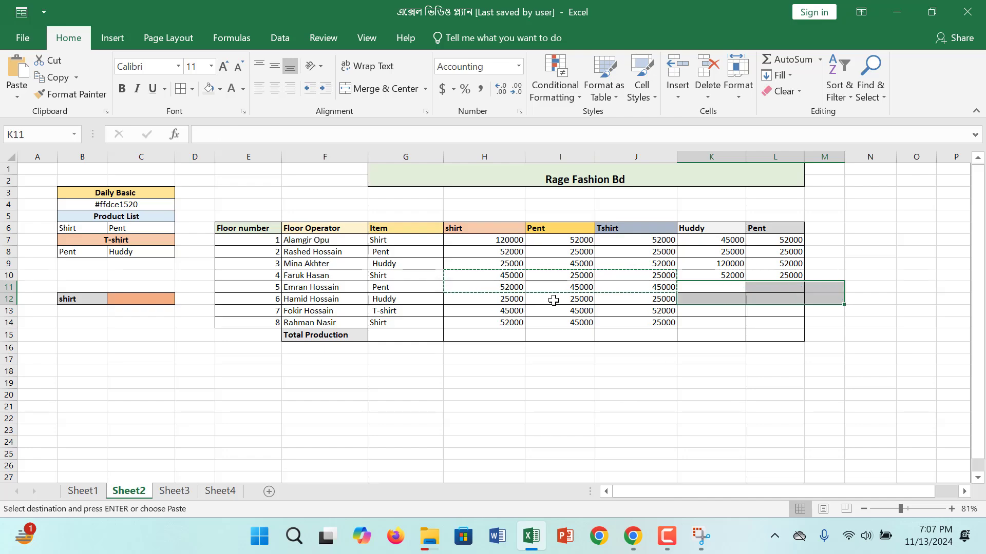
Copy the shirt and Pent values in H10:I11 into the Huddy and last Pent columns, starting at K11
{"action": "left_click", "coordinate": [483, 284]}
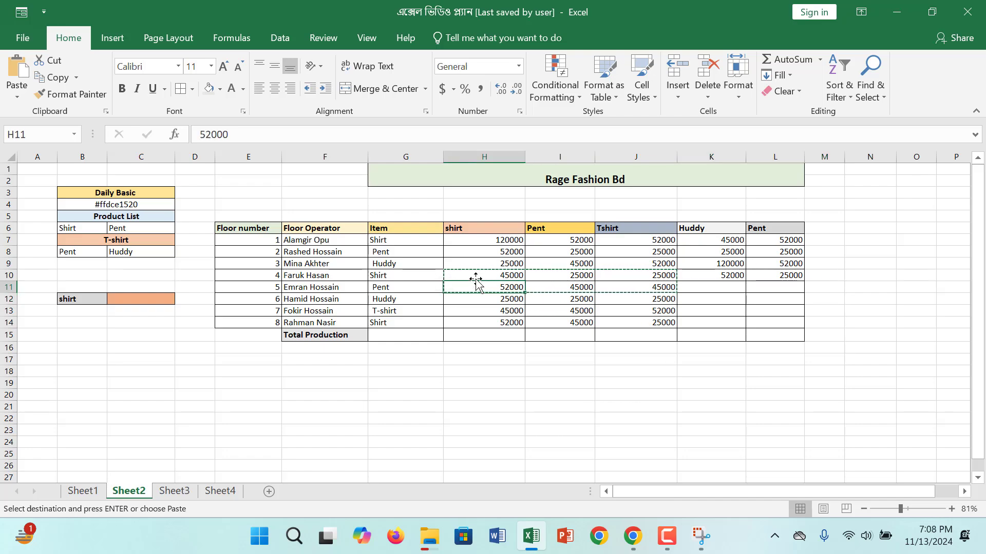
{"action": "left_click_drag", "start_coordinate": [508, 276], "coordinate": [556, 288]}
{"action": "key", "text": "ctrl+v"}
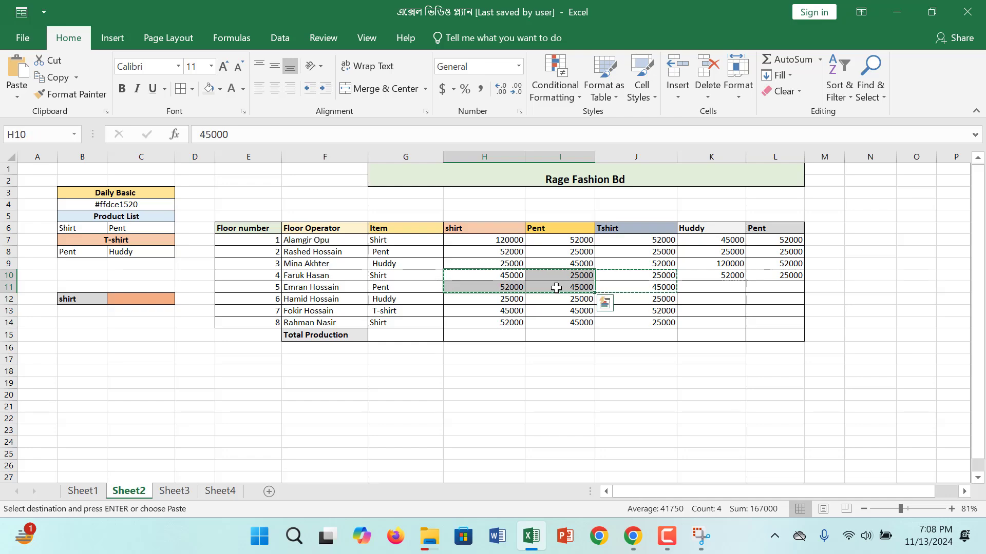
{"action": "left_click", "coordinate": [722, 288]}
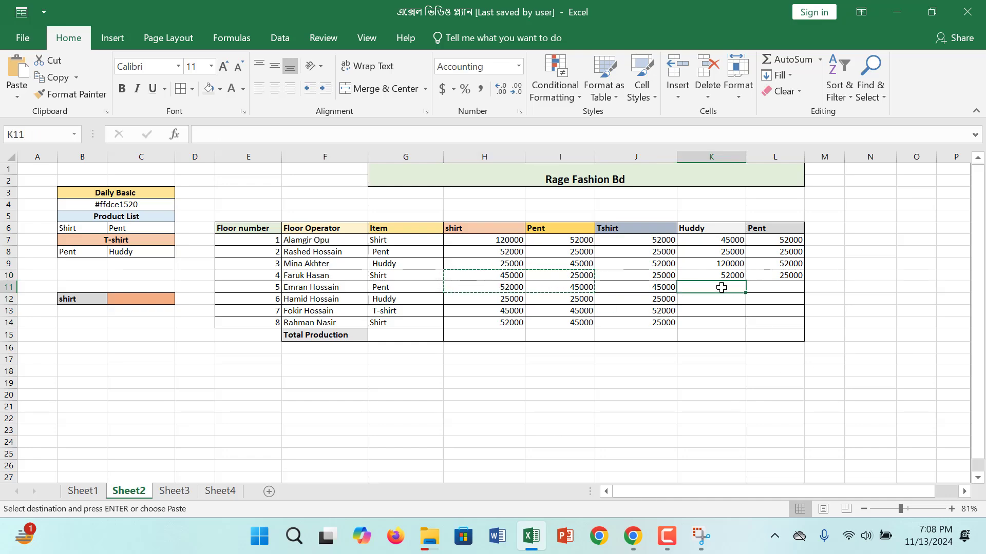
{"action": "key", "text": "ctrl+v"}
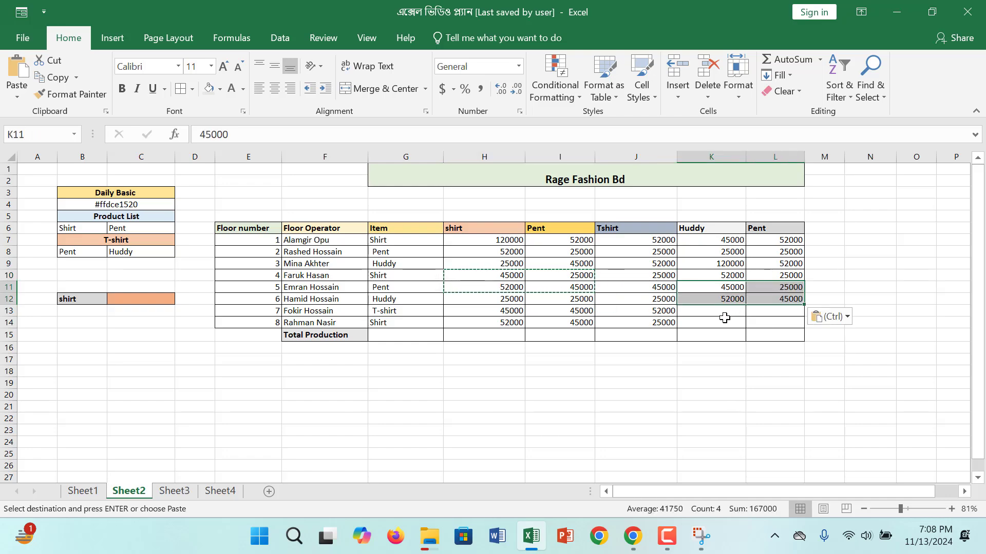
Copy the values in H12:J13 and paste them starting at K13
{"action": "left_click", "coordinate": [722, 314]}
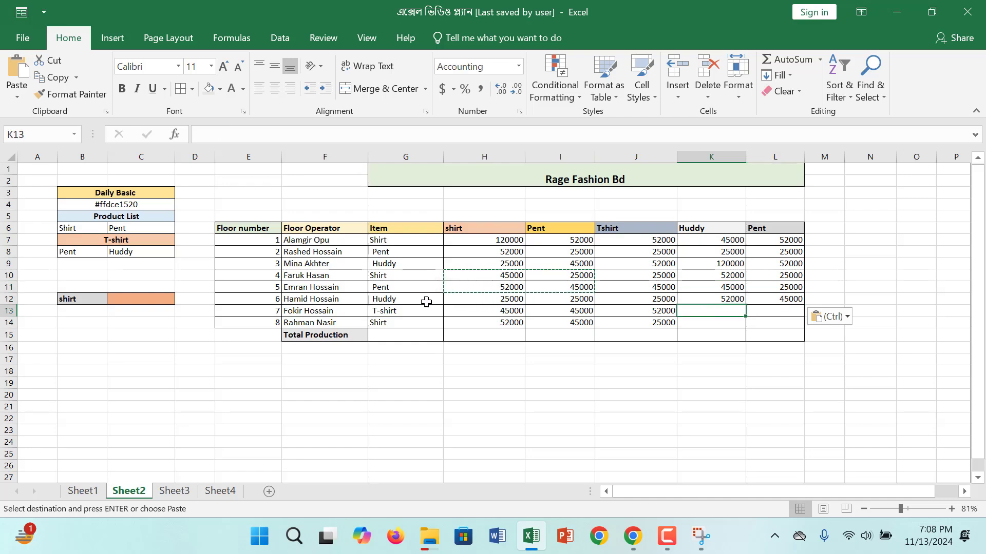
{"action": "left_click", "coordinate": [490, 292]}
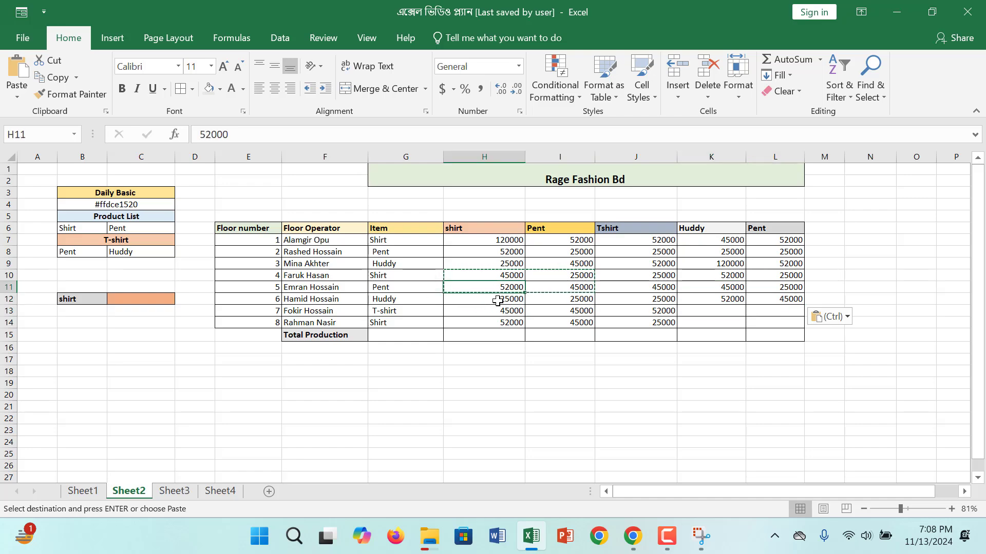
{"action": "left_click_drag", "start_coordinate": [498, 301], "coordinate": [602, 303]}
{"action": "left_click_drag", "start_coordinate": [617, 313], "coordinate": [611, 309]}
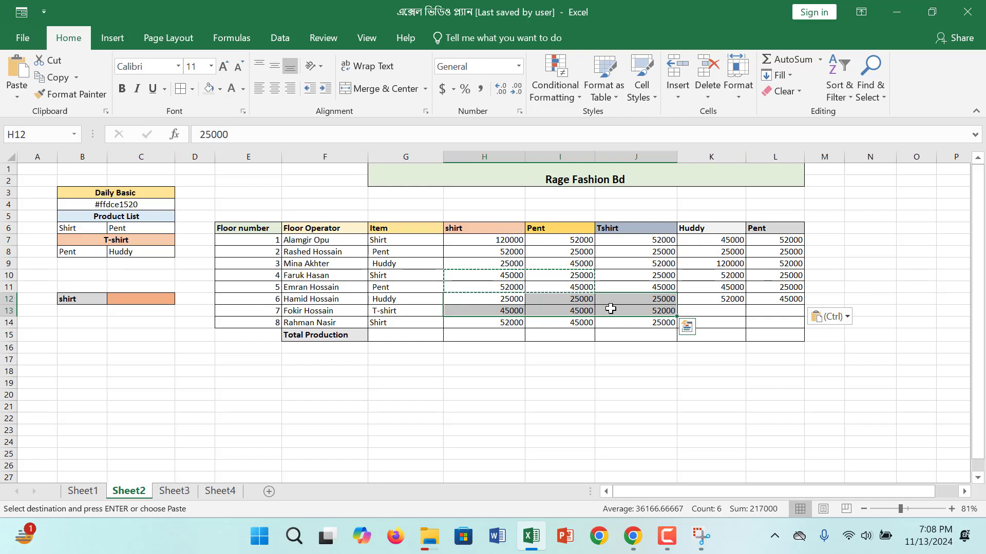
{"action": "key", "text": "ctrl+c"}
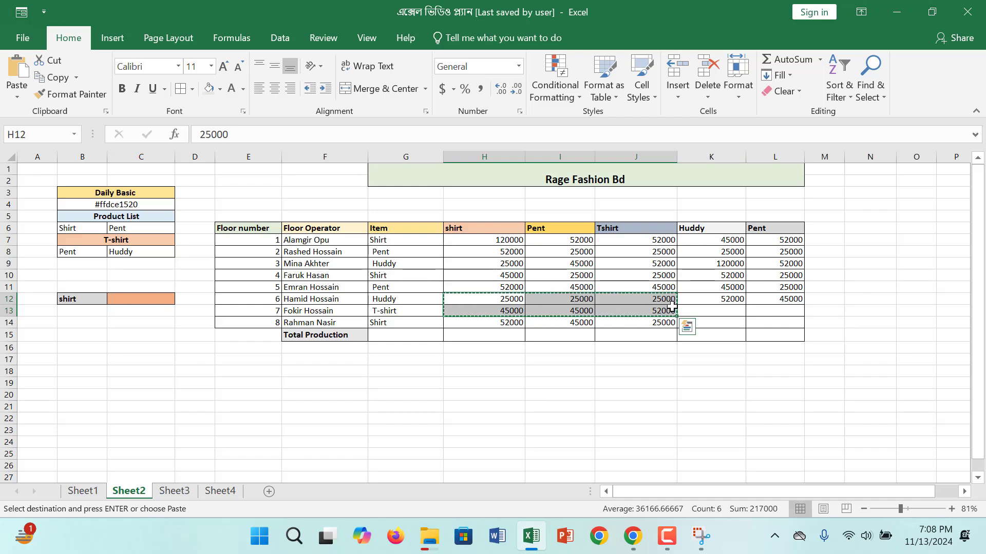
{"action": "left_click", "coordinate": [728, 310]}
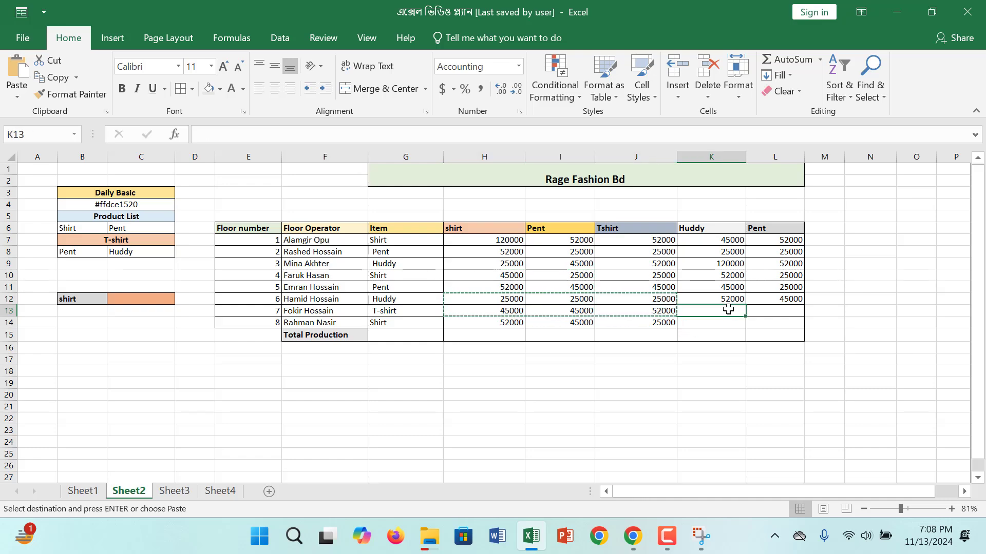
{"action": "key", "text": "ctrl+v"}
Clear the contents of the surplus cells M13:M14 outside the table
{"action": "left_click", "coordinate": [834, 311]}
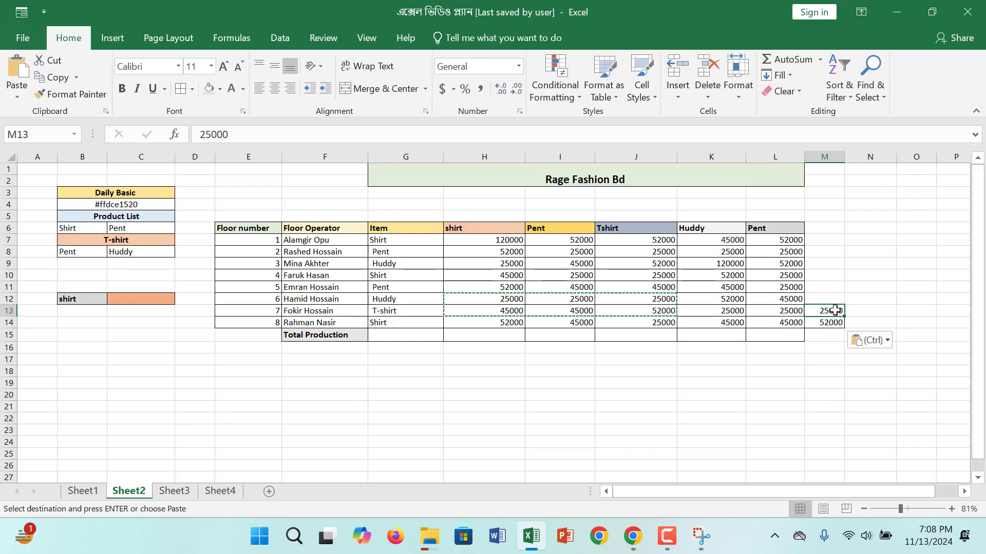
{"action": "left_click_drag", "start_coordinate": [836, 310], "coordinate": [834, 319]}
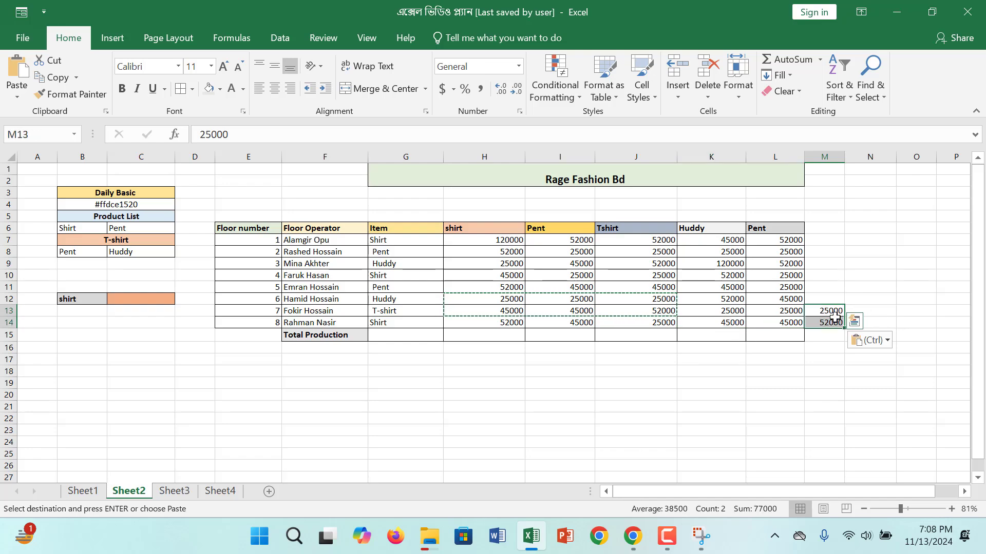
{"action": "right_click", "coordinate": [835, 314]}
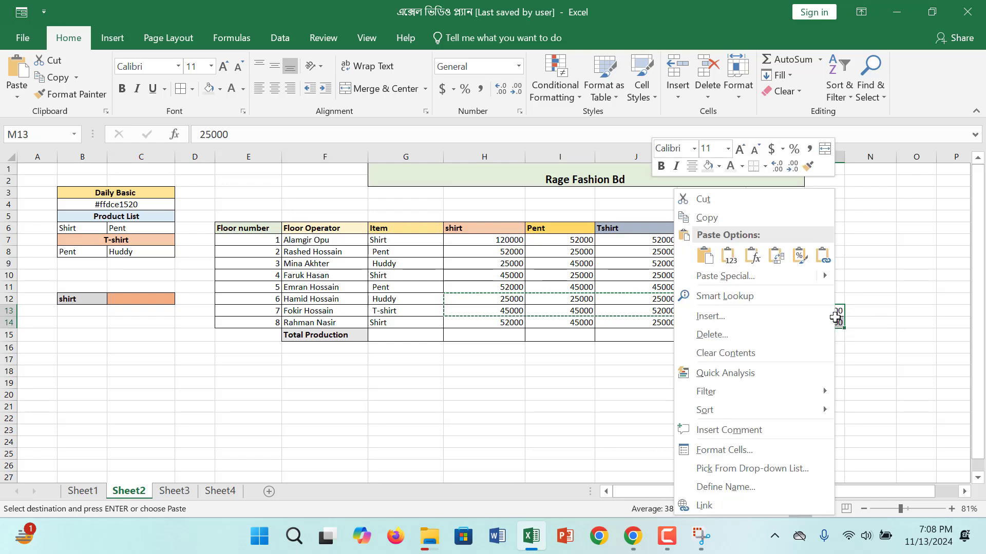
{"action": "left_click", "coordinate": [721, 352]}
{"action": "left_click", "coordinate": [705, 392]}
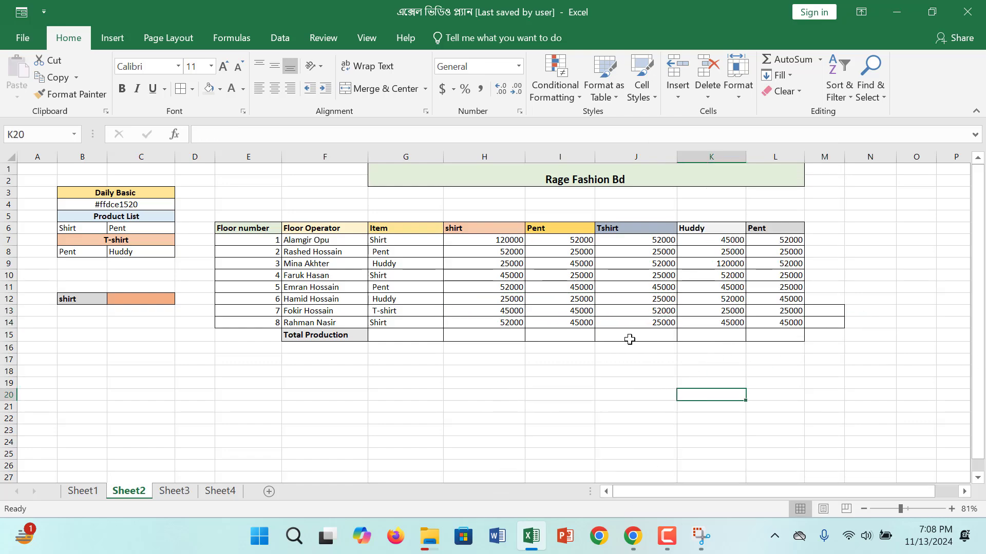
Remove all borders from the surplus cells M13:M14
{"action": "left_click_drag", "start_coordinate": [838, 310], "coordinate": [822, 322]}
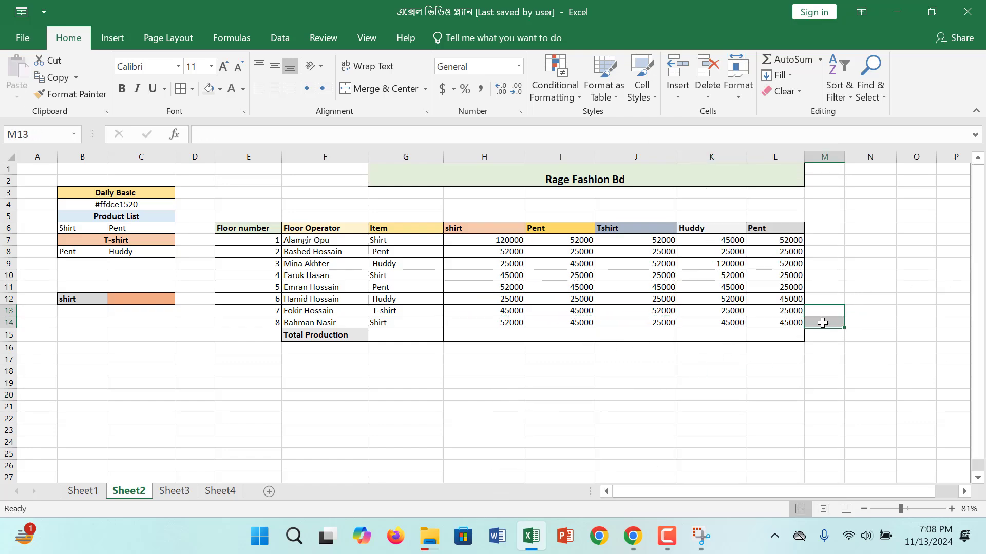
{"action": "left_click", "coordinate": [191, 89]}
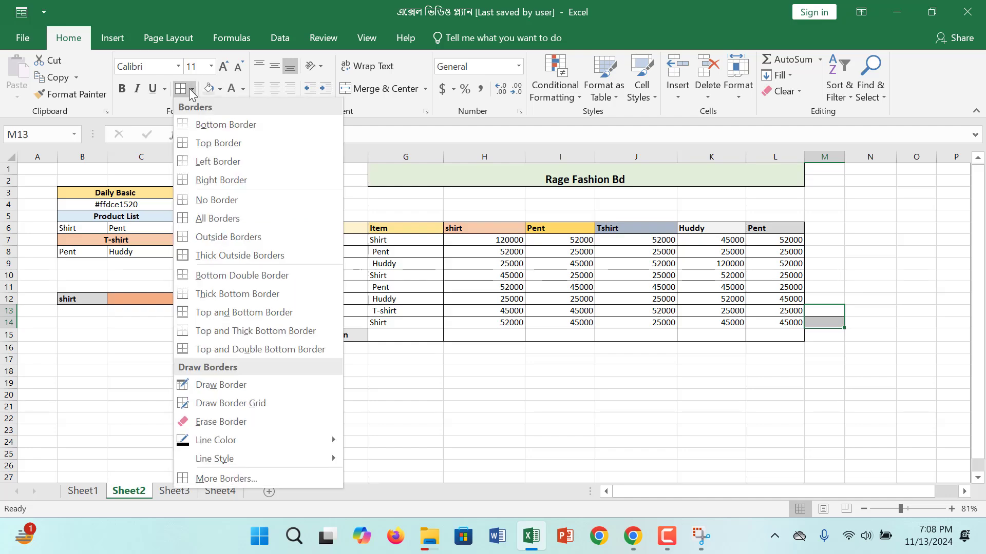
{"action": "left_click", "coordinate": [207, 200]}
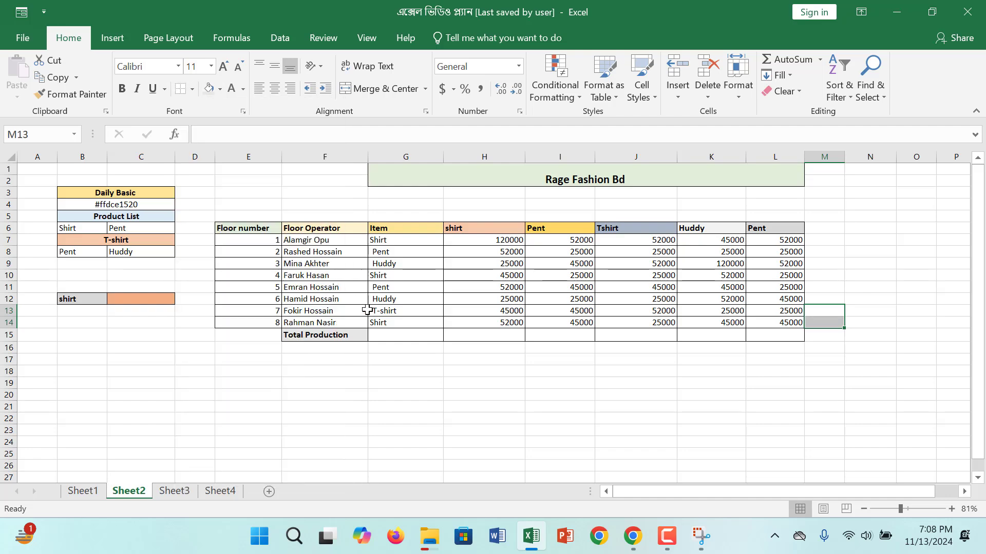
Enter =SUM(H7:H13) in H15 to total the shirt column in the Total Production row
{"action": "left_click", "coordinate": [405, 333]}
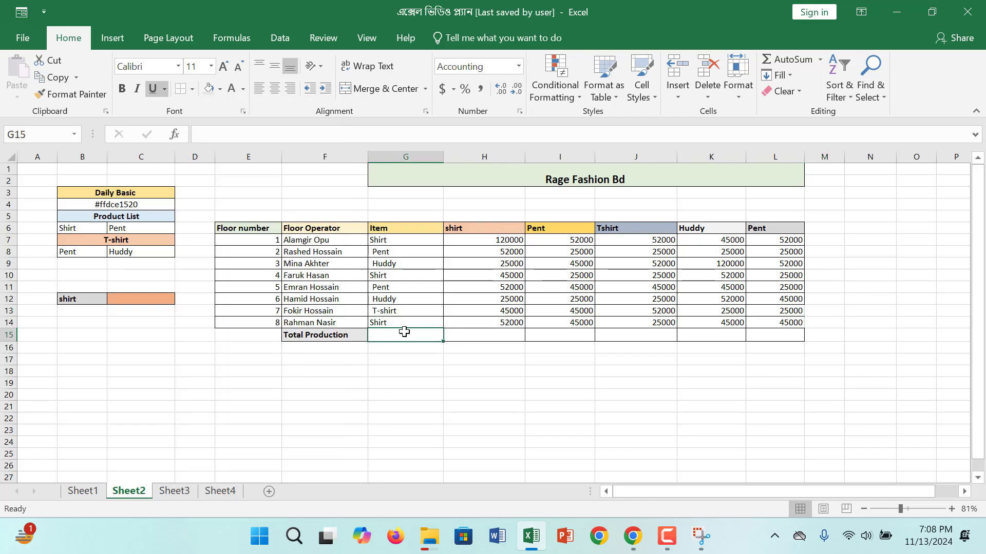
{"action": "left_click", "coordinate": [471, 339]}
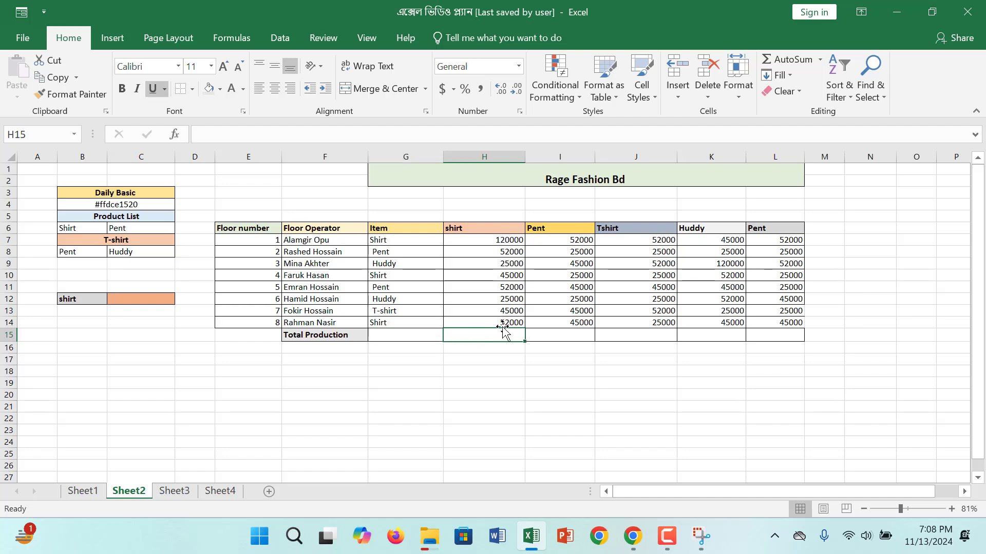
{"action": "type", "text": "="}
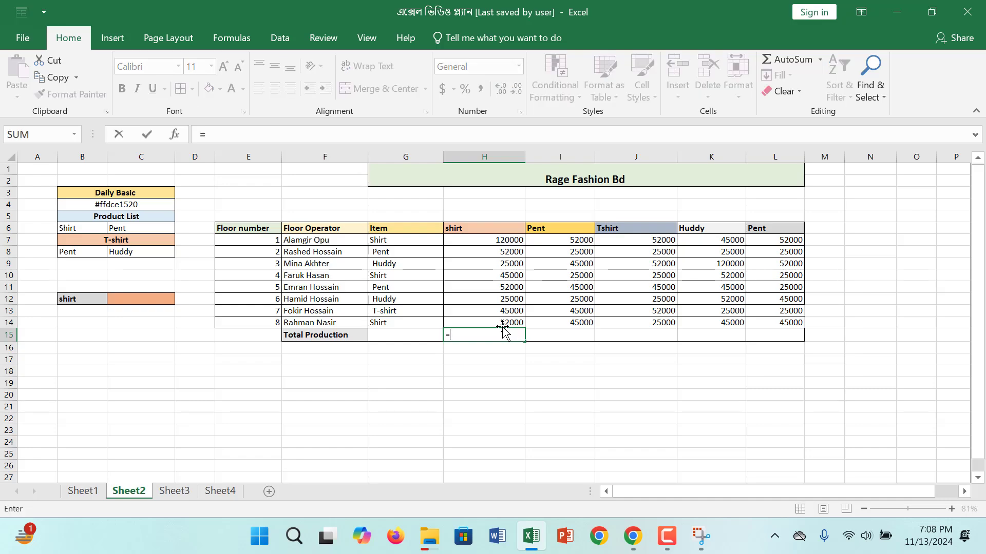
{"action": "type", "text": "s"}
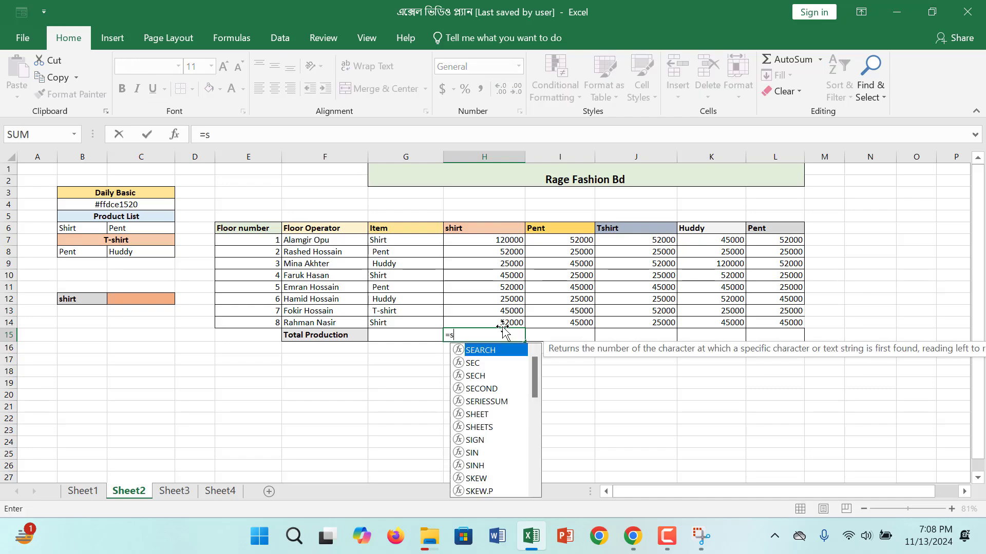
{"action": "type", "text": "u"}
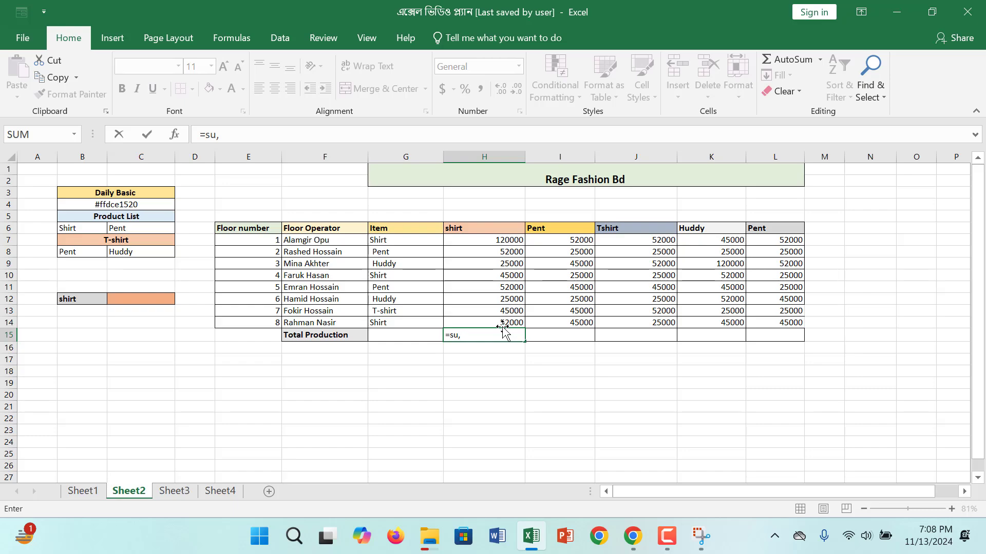
{"action": "type", "text": "m"}
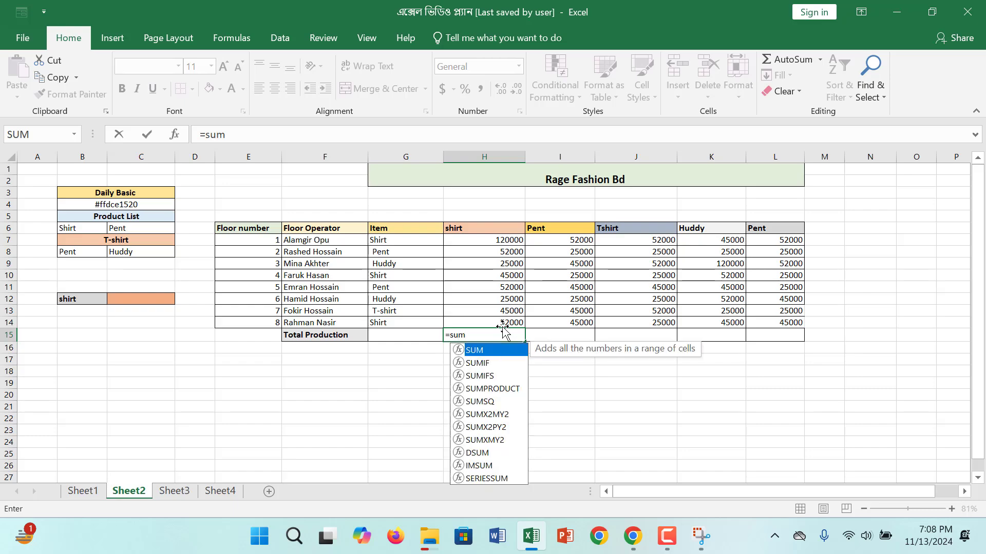
{"action": "type", "text": "*"}
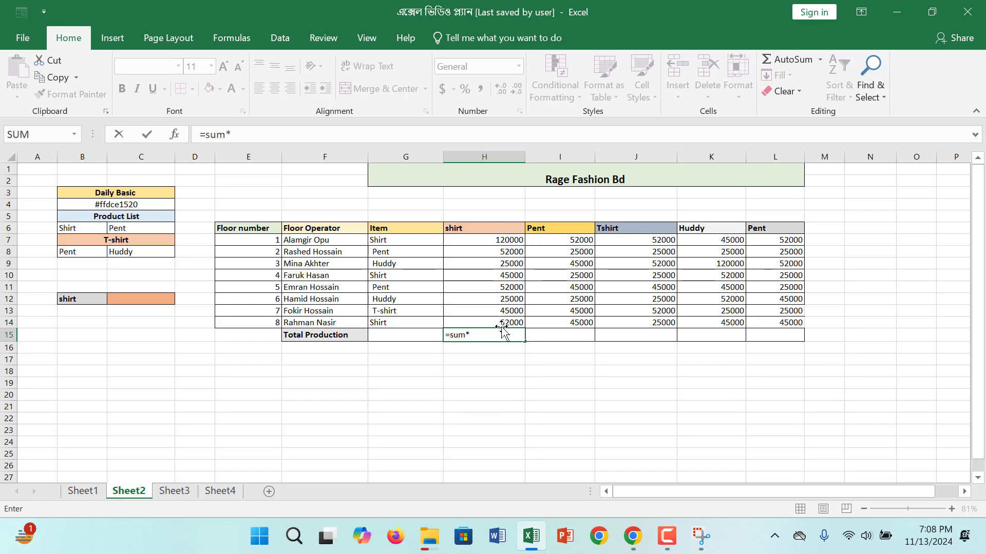
{"action": "key", "text": "BackSpace"}
{"action": "type", "text": "("}
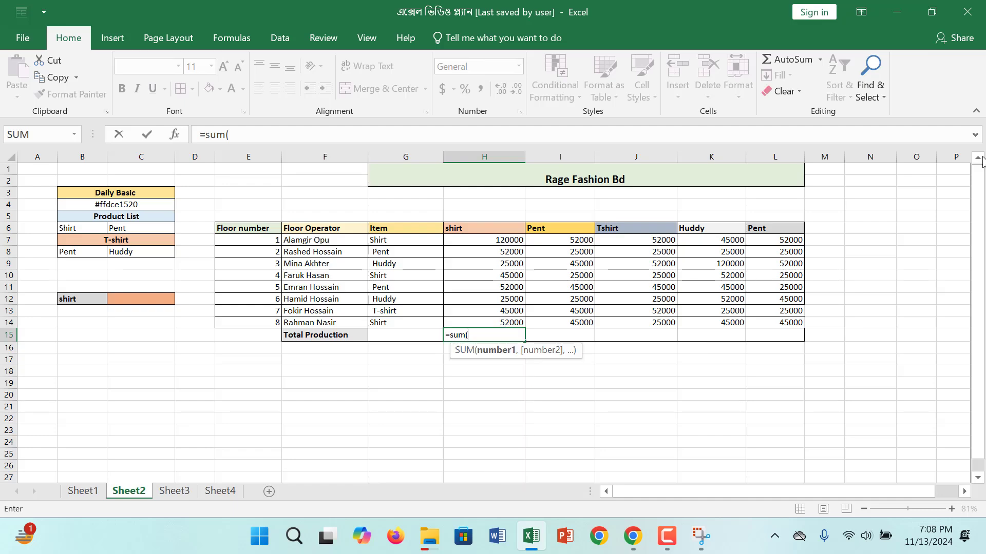
{"action": "left_click_drag", "start_coordinate": [501, 239], "coordinate": [493, 311]}
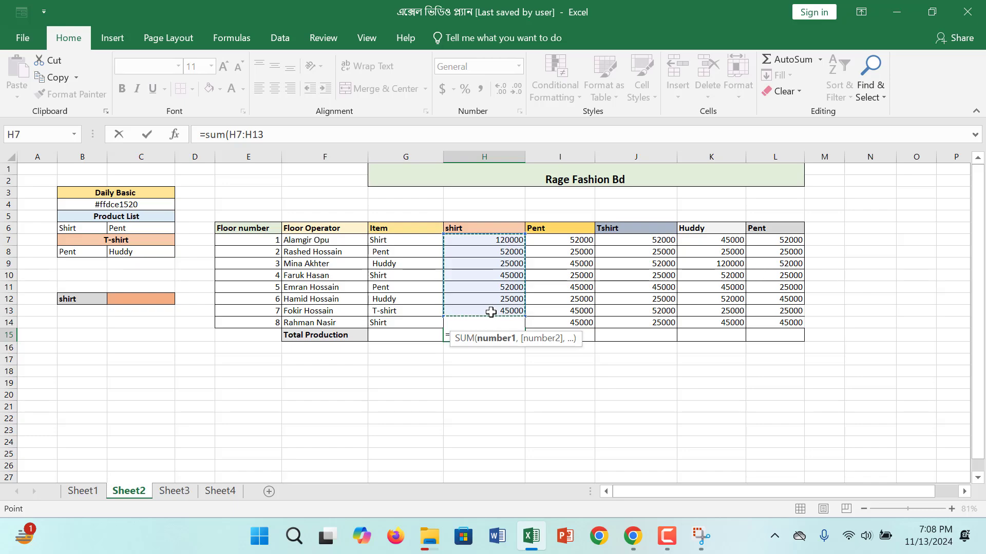
{"action": "key", "text": "Return"}
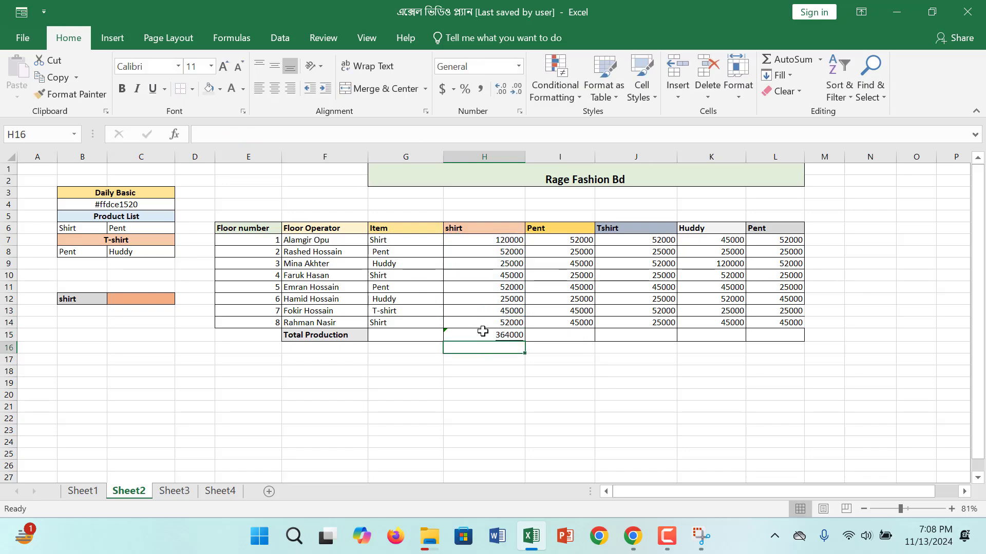
Fill the shirt total formula from H15 across to L15 and format the totals as bold, size 12
{"action": "left_click", "coordinate": [516, 337]}
{"action": "left_click_drag", "start_coordinate": [525, 345], "coordinate": [797, 353]}
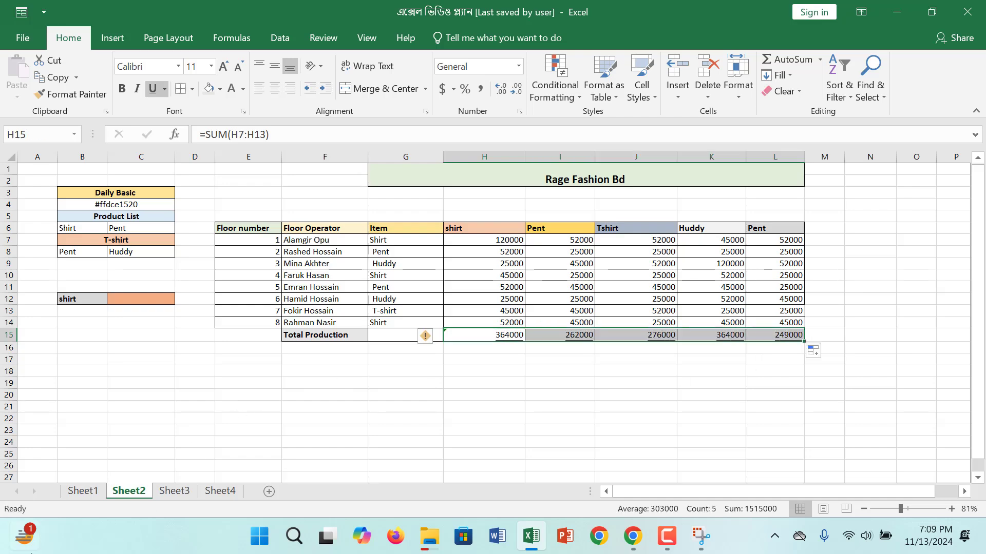
{"action": "left_click", "coordinate": [122, 88]}
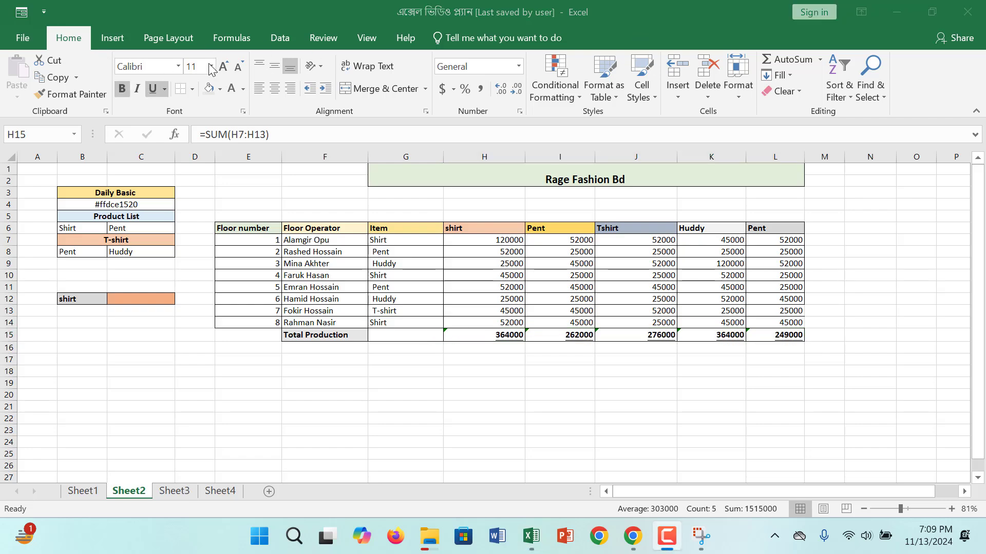
{"action": "left_click", "coordinate": [223, 67]}
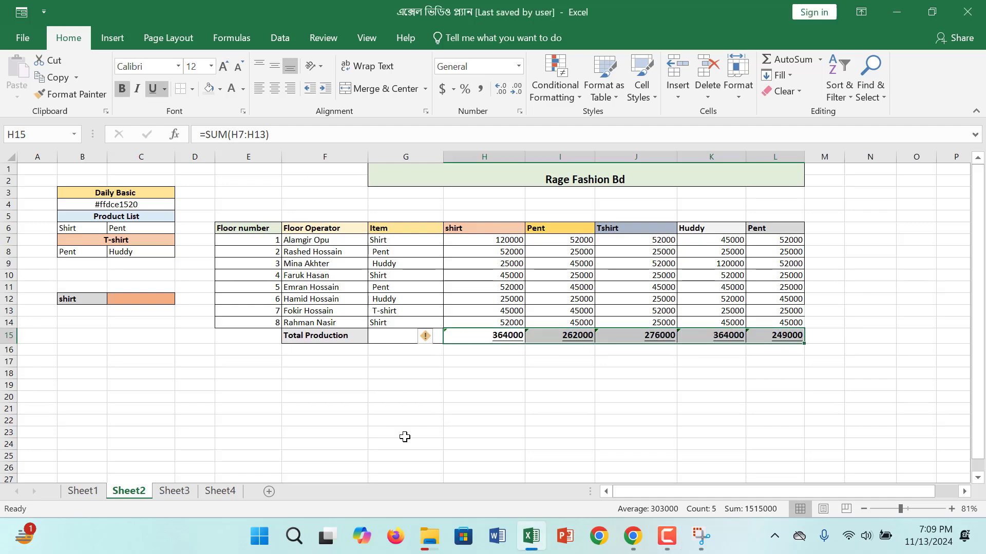
{"action": "left_click", "coordinate": [405, 468]}
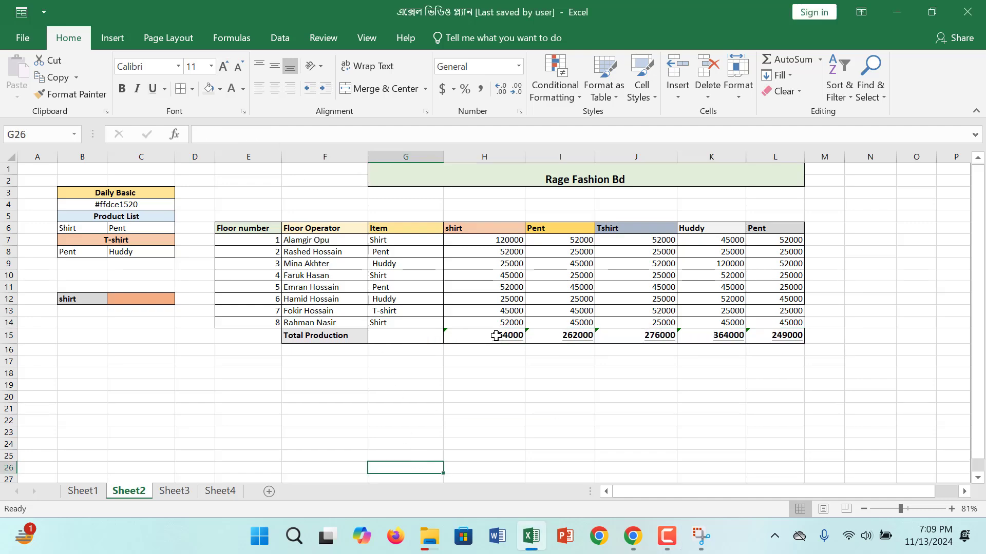
{"action": "left_click", "coordinate": [388, 421]}
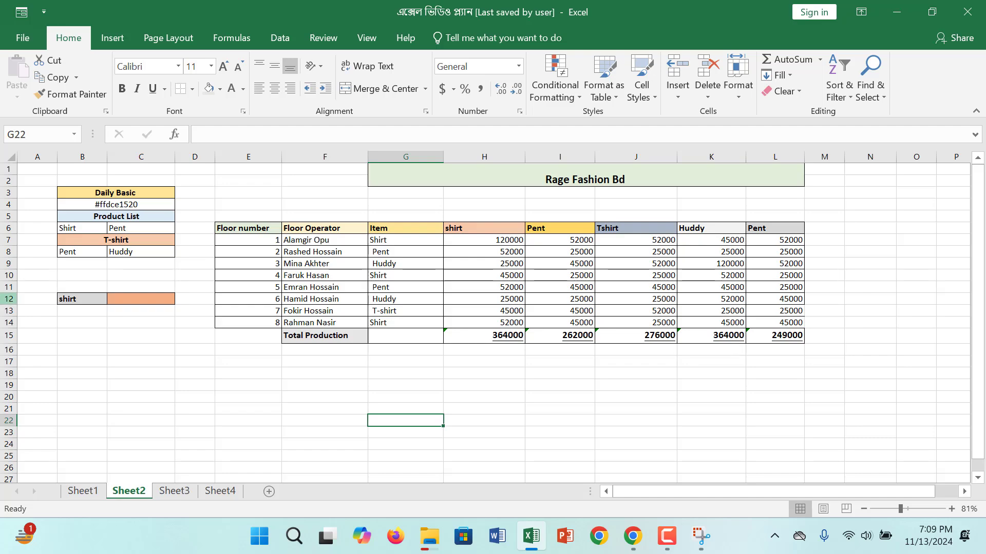
{"action": "left_click", "coordinate": [142, 298]}
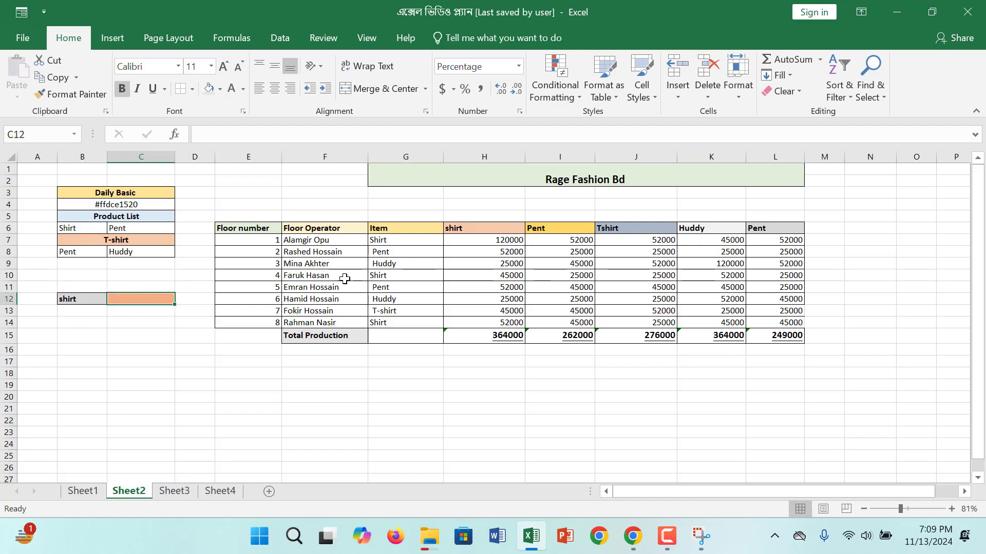
{"action": "left_click", "coordinate": [88, 299]}
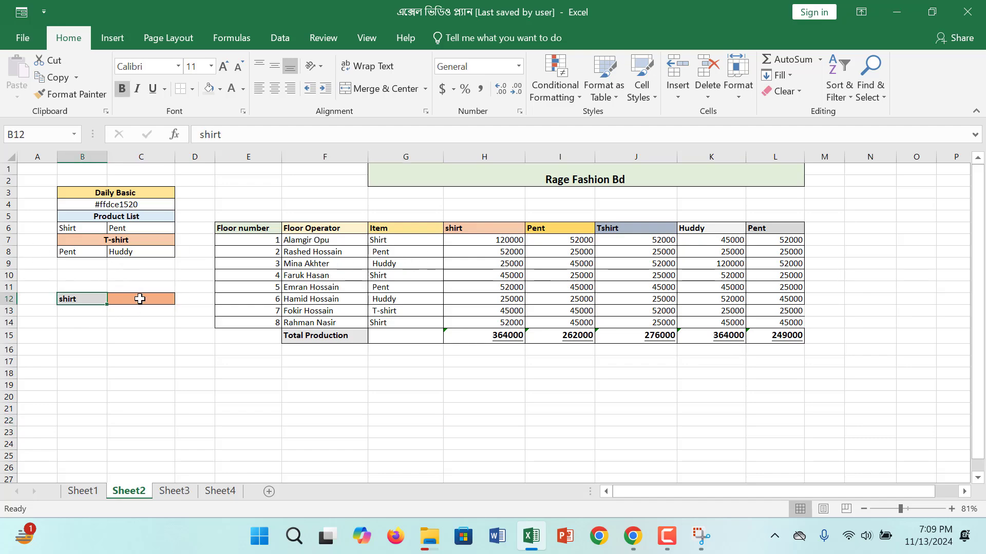
{"action": "left_click", "coordinate": [140, 299]}
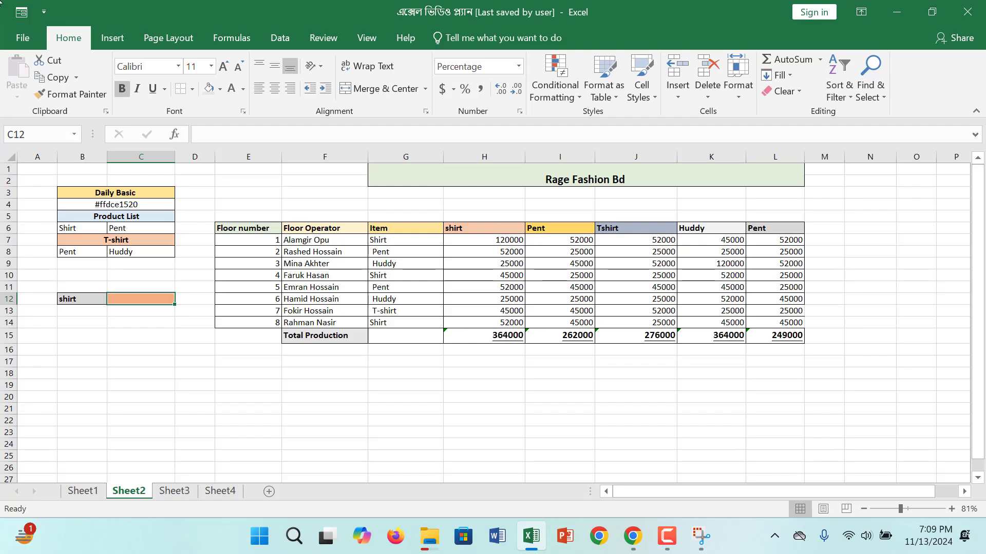
{"action": "type", "text": "=s"}
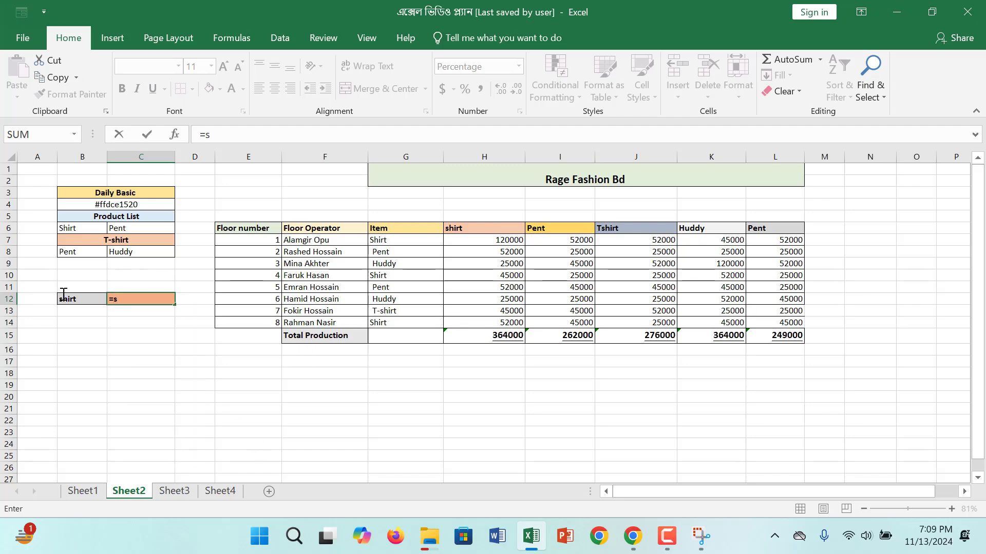
{"action": "key", "text": "Escape"}
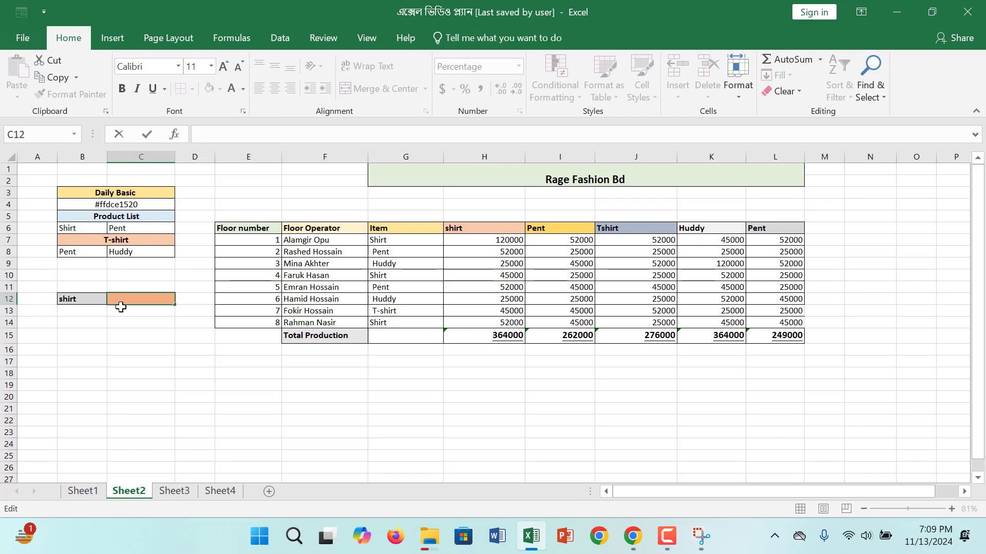
Try to calculate the shirt total in C12 with =SUMIF(F7:F14,"shirt",H7:H15)
{"action": "type", "text": "=su"}
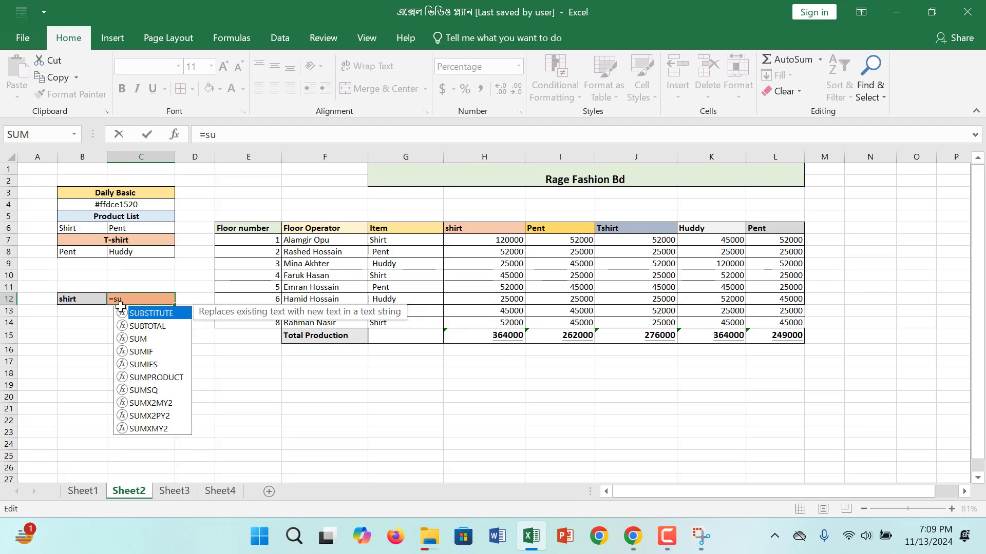
{"action": "type", "text": "mif"}
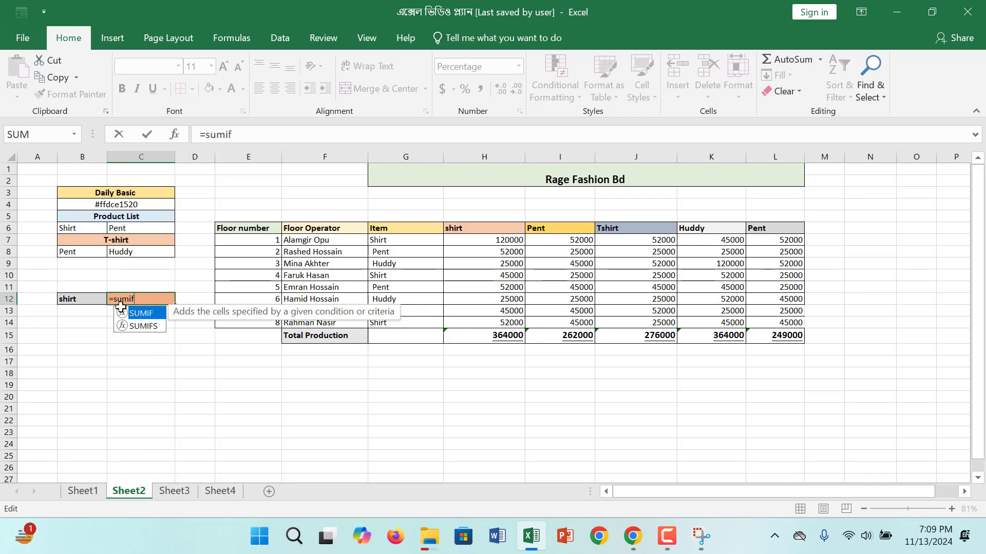
{"action": "type", "text": "("}
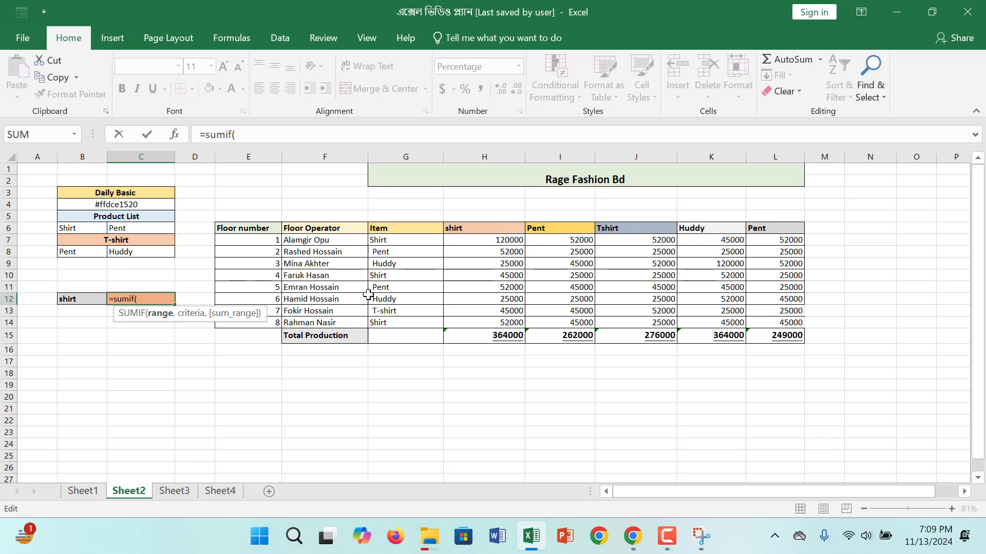
{"action": "left_click_drag", "start_coordinate": [404, 241], "coordinate": [405, 319]}
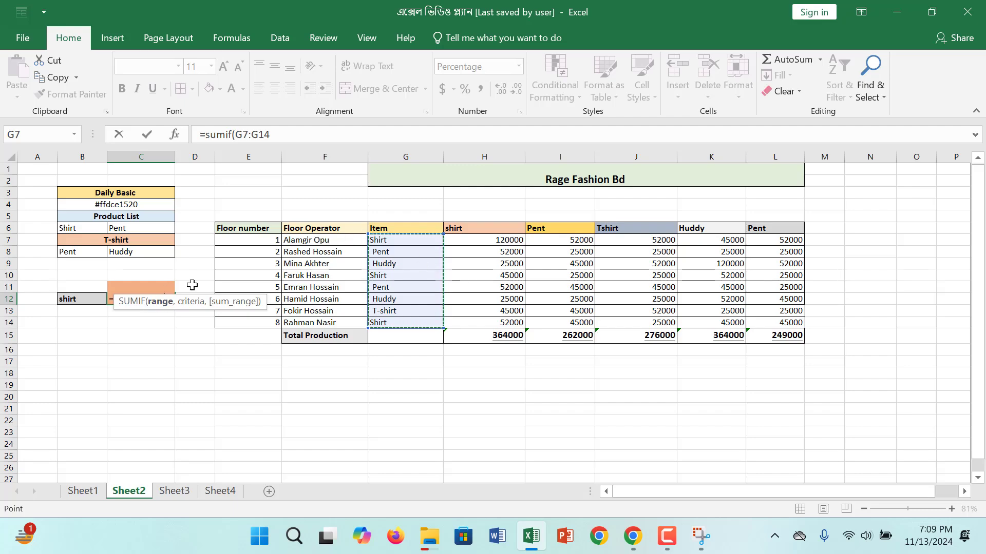
{"action": "left_click", "coordinate": [165, 301]}
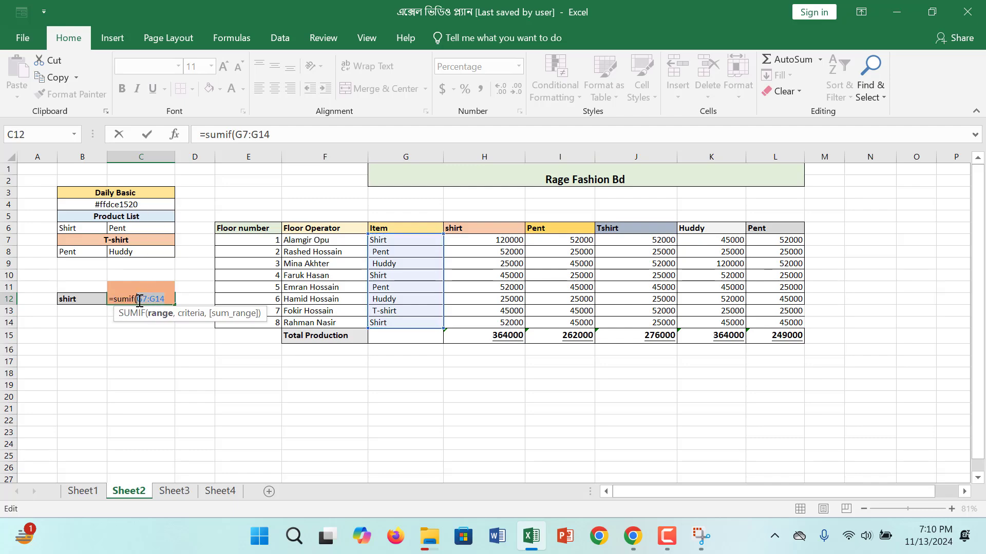
{"action": "key", "text": "BackSpace"}
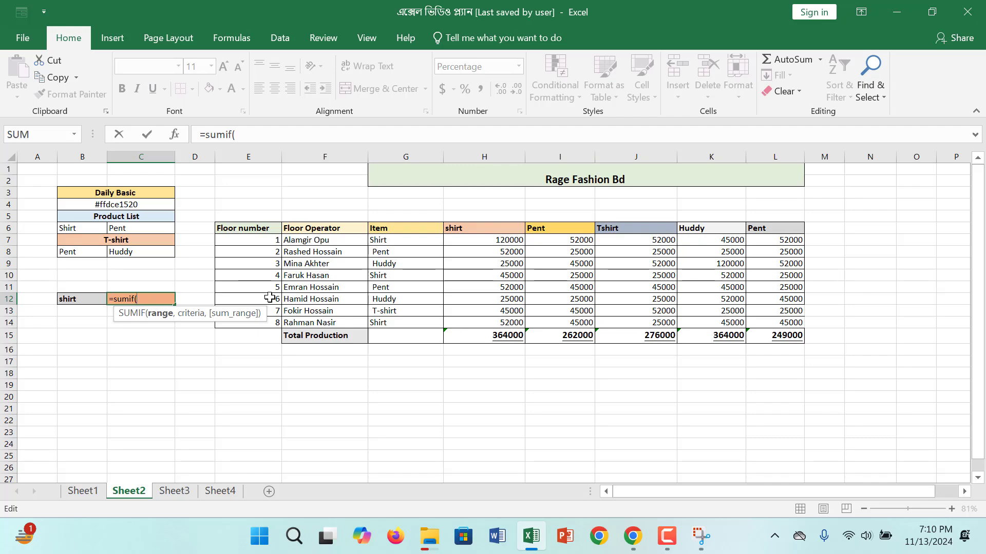
{"action": "left_click_drag", "start_coordinate": [319, 238], "coordinate": [322, 318]}
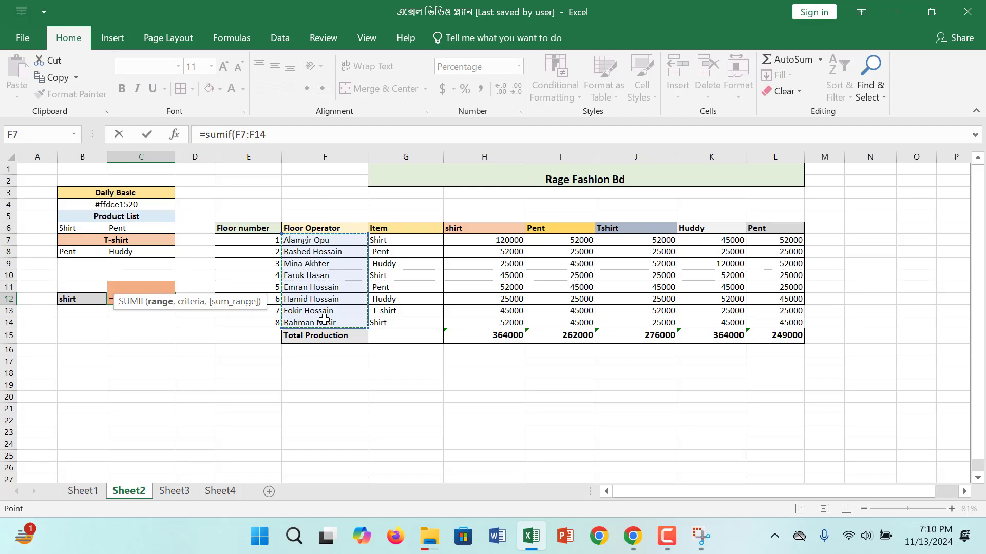
{"action": "type", "text": ","}
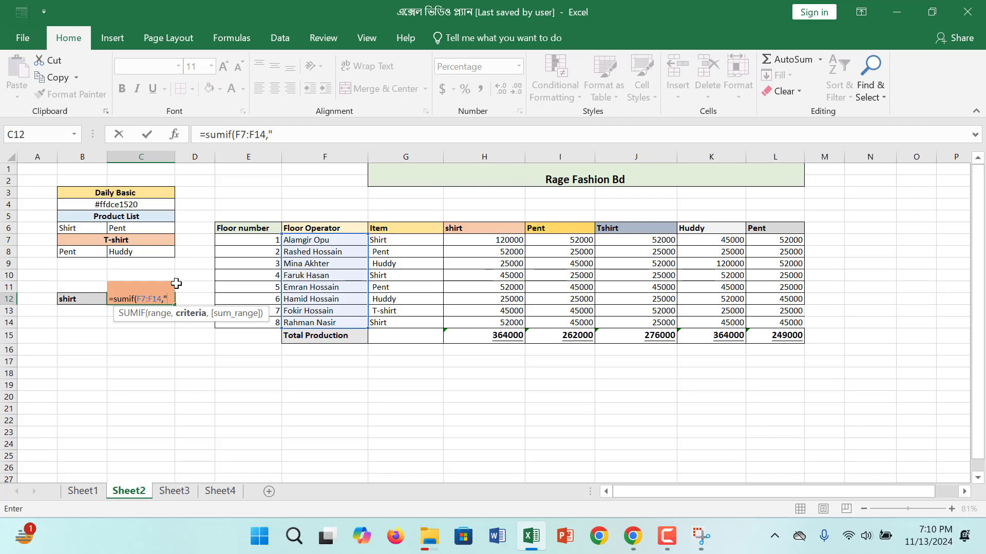
{"action": "type", "text": "\"shirt"}
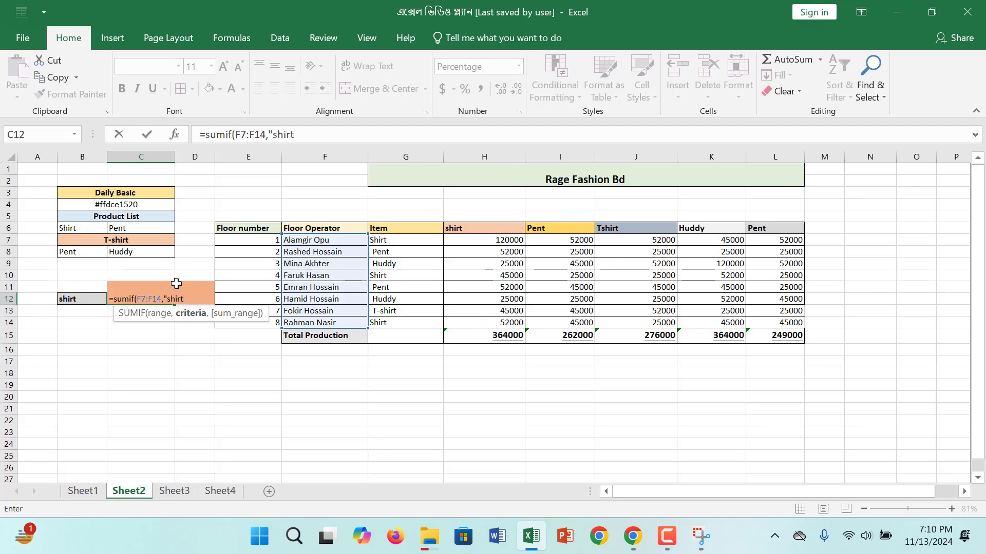
{"action": "type", "text": "\","}
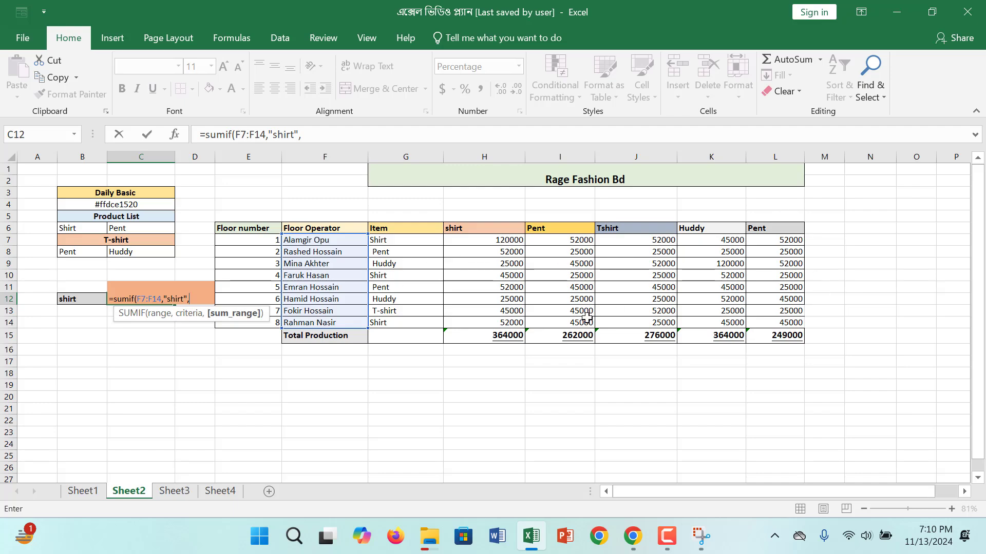
{"action": "left_click_drag", "start_coordinate": [479, 336], "coordinate": [511, 241]}
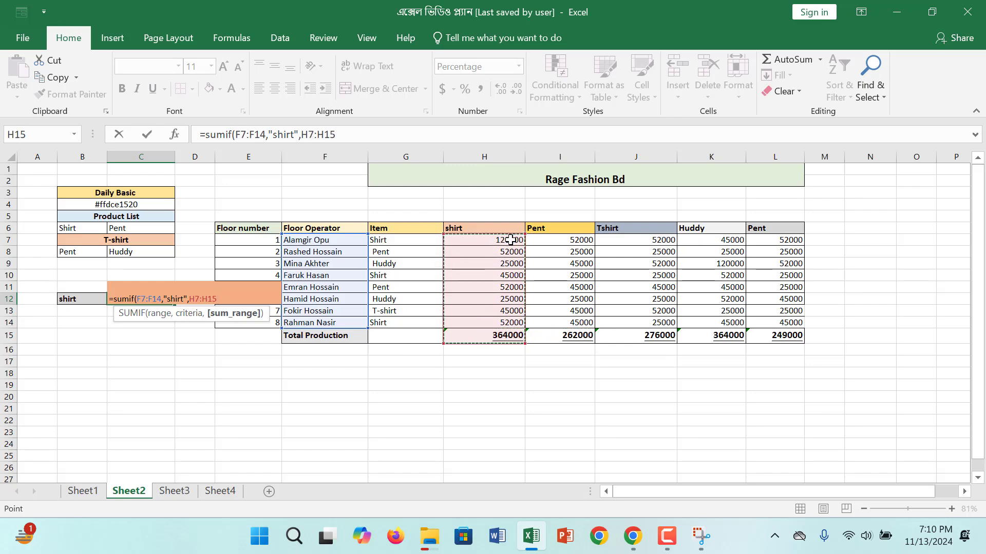
{"action": "type", "text": ")"}
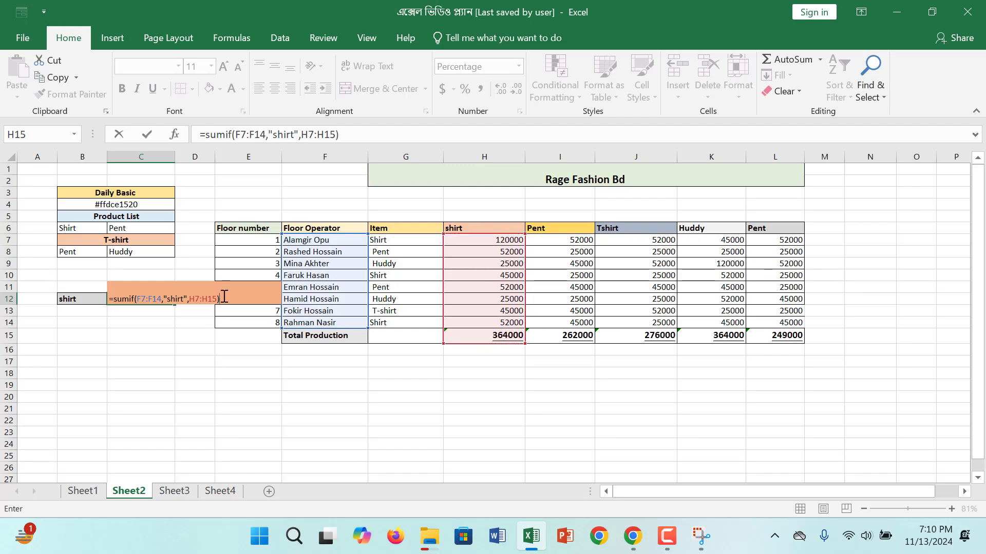
{"action": "key", "text": "Return"}
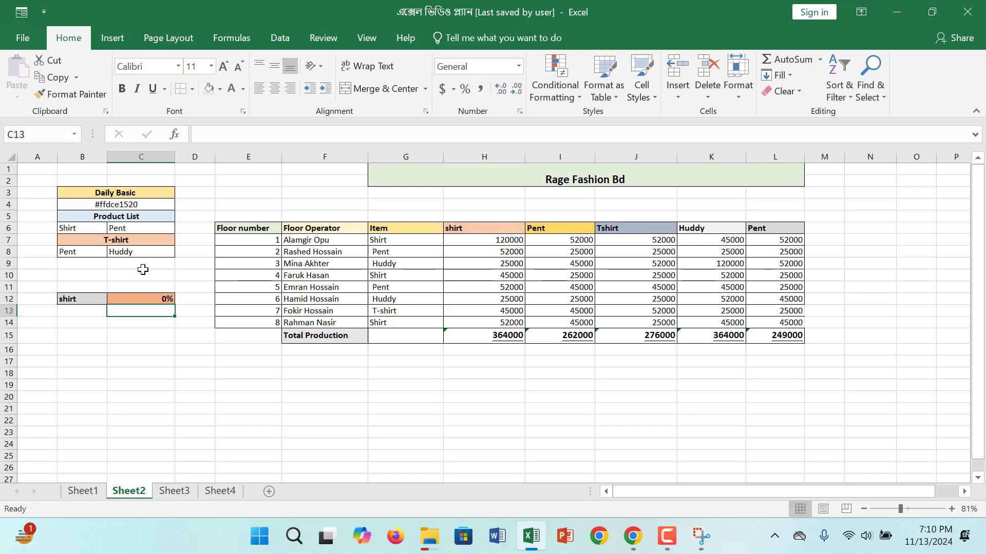
Confirm =SUMIF(G7:G14,"shirt",H15:L15) in C12 and format the cell as Percentage
{"action": "left_click", "coordinate": [156, 298]}
{"action": "double_click", "coordinate": [155, 297]}
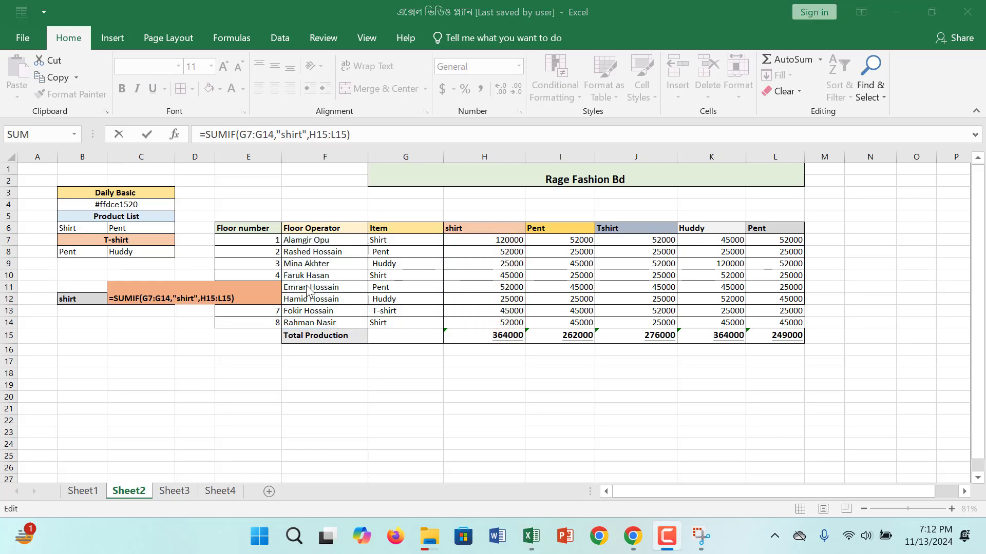
{"action": "left_click", "coordinate": [258, 295]}
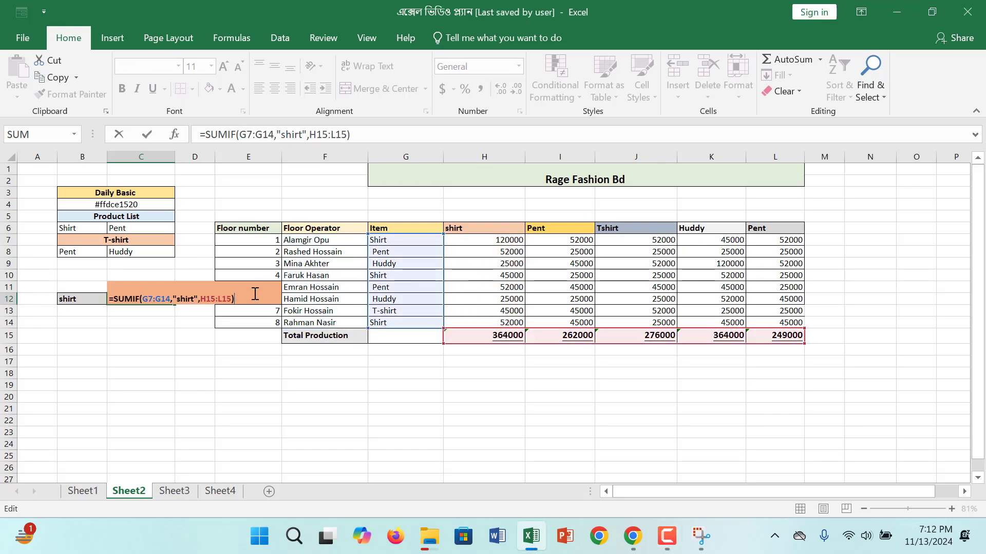
{"action": "key", "text": "Return"}
{"action": "left_click", "coordinate": [160, 298]}
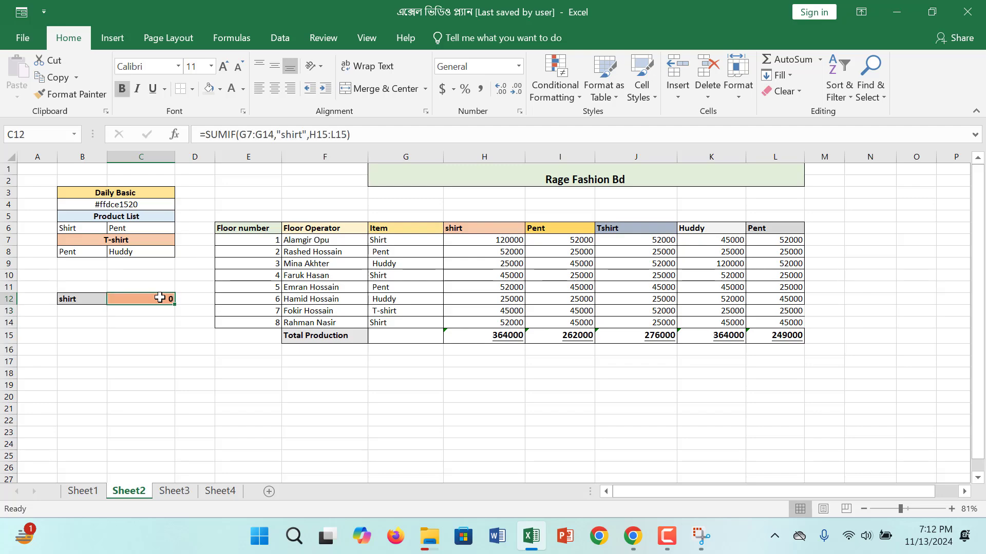
{"action": "left_click", "coordinate": [519, 67]}
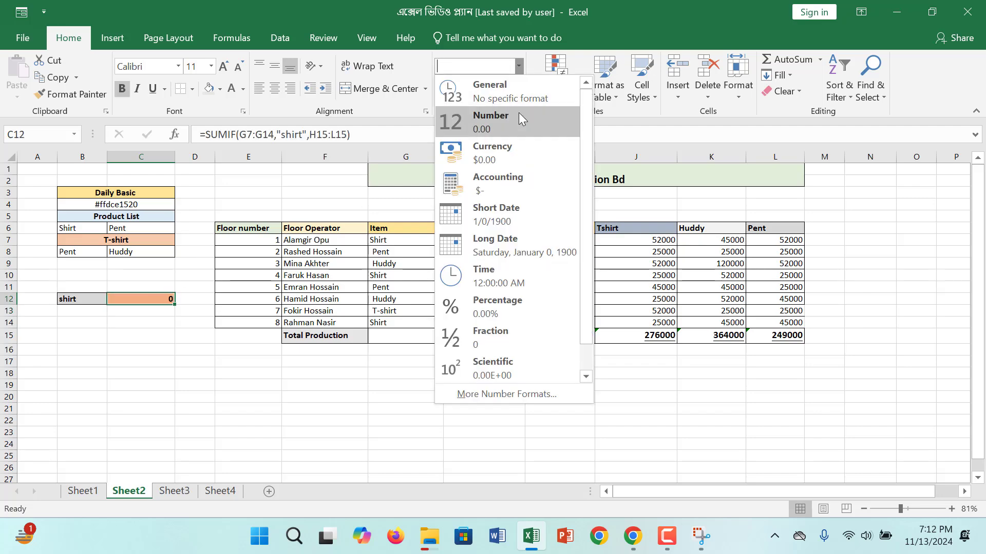
{"action": "left_click", "coordinate": [525, 311]}
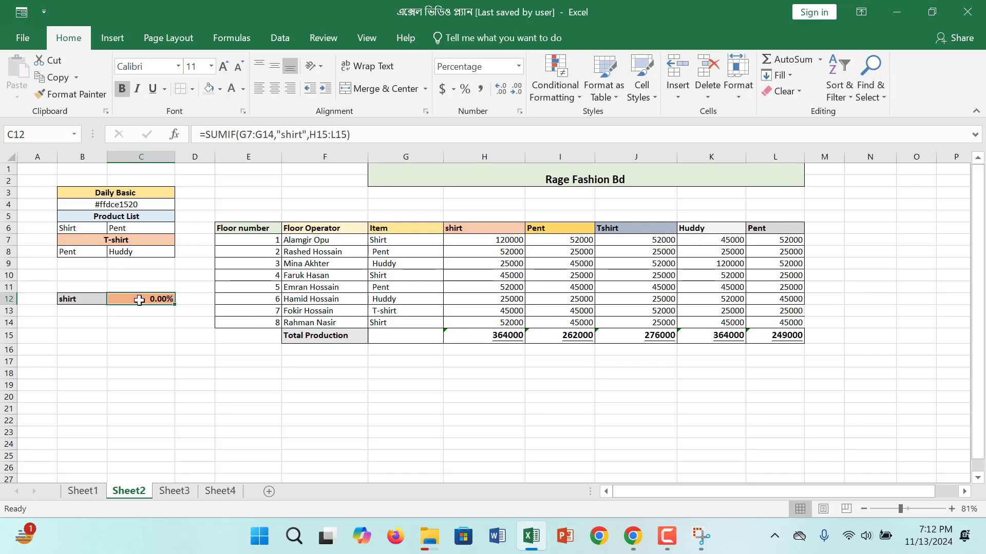
Examine the SUMIF formula in C12 together with the Item range and the Total Production row it refers to
{"action": "left_click", "coordinate": [660, 279]}
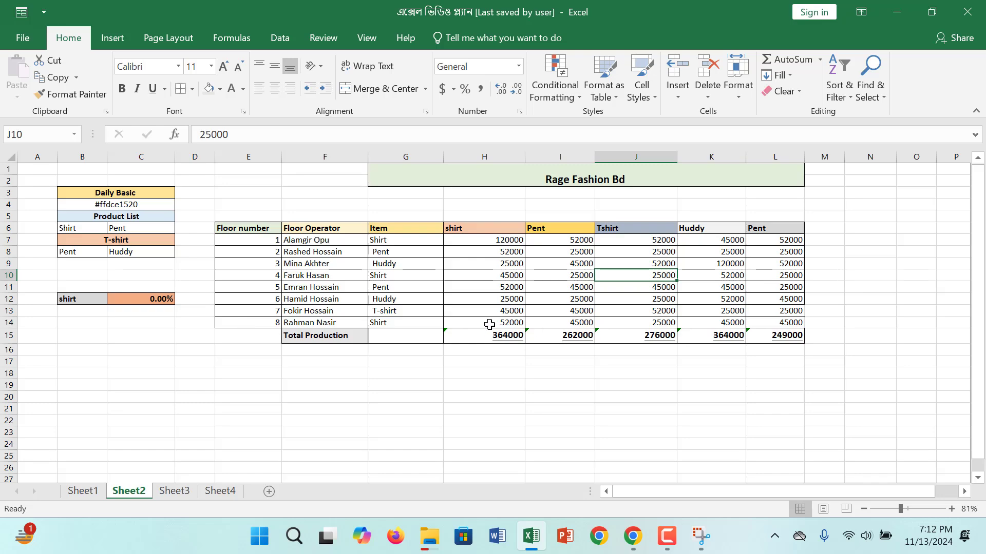
{"action": "double_click", "coordinate": [144, 299]}
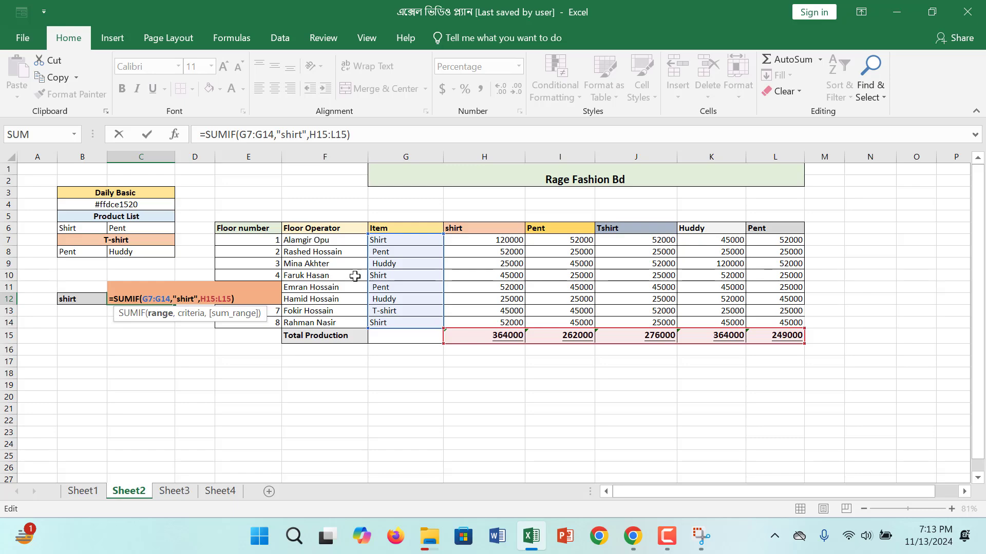
{"action": "left_click", "coordinate": [562, 323]}
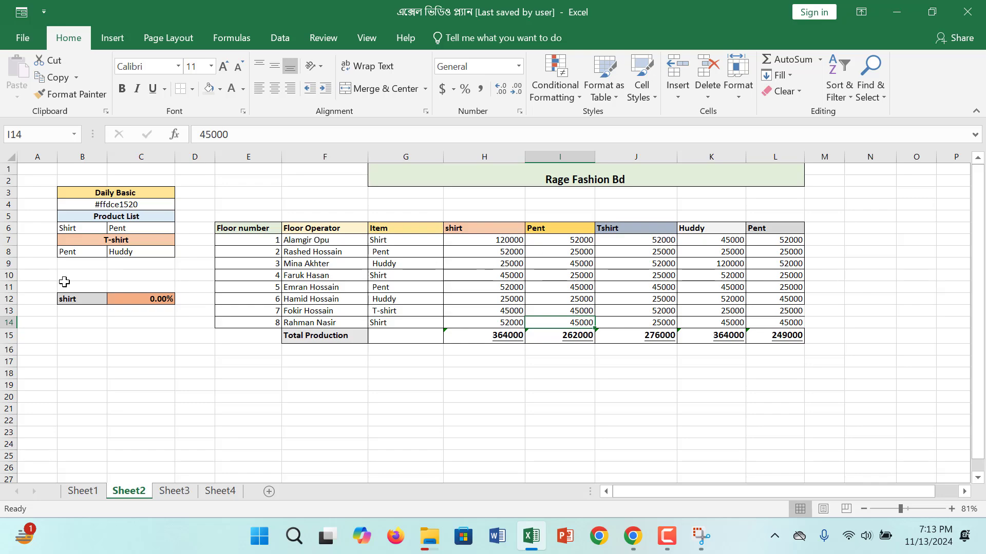
{"action": "left_click", "coordinate": [142, 300]}
{"action": "left_click", "coordinate": [134, 310]}
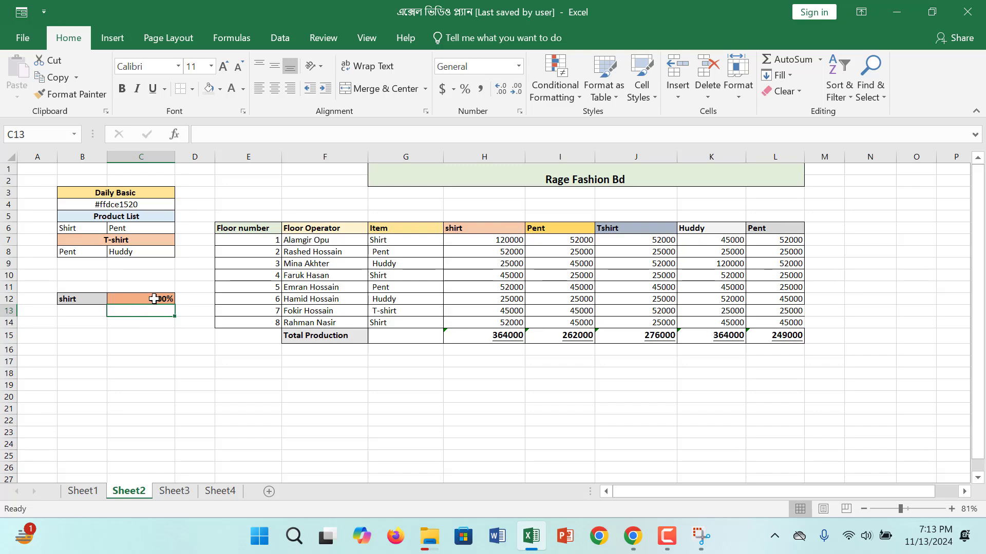
{"action": "left_click", "coordinate": [578, 286]}
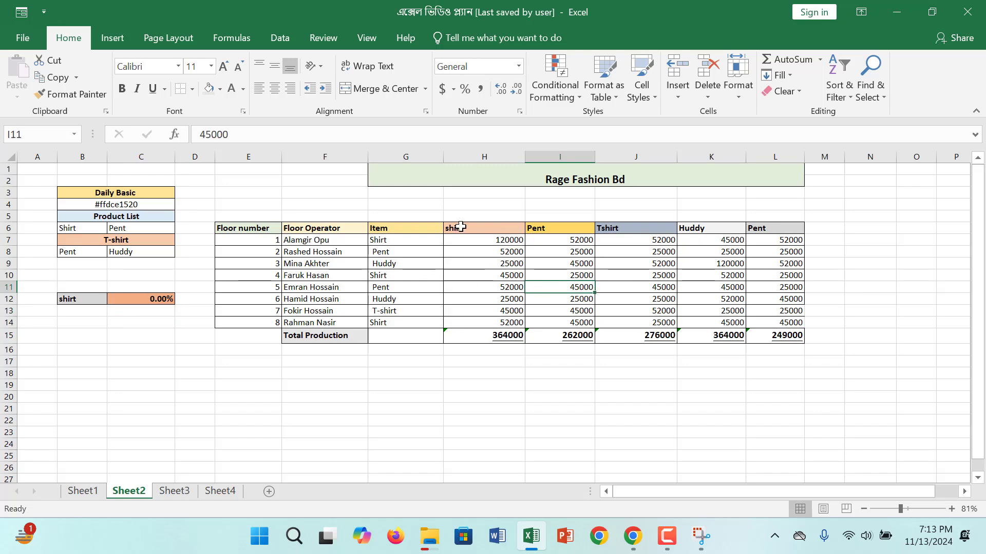
{"action": "left_click", "coordinate": [384, 245]}
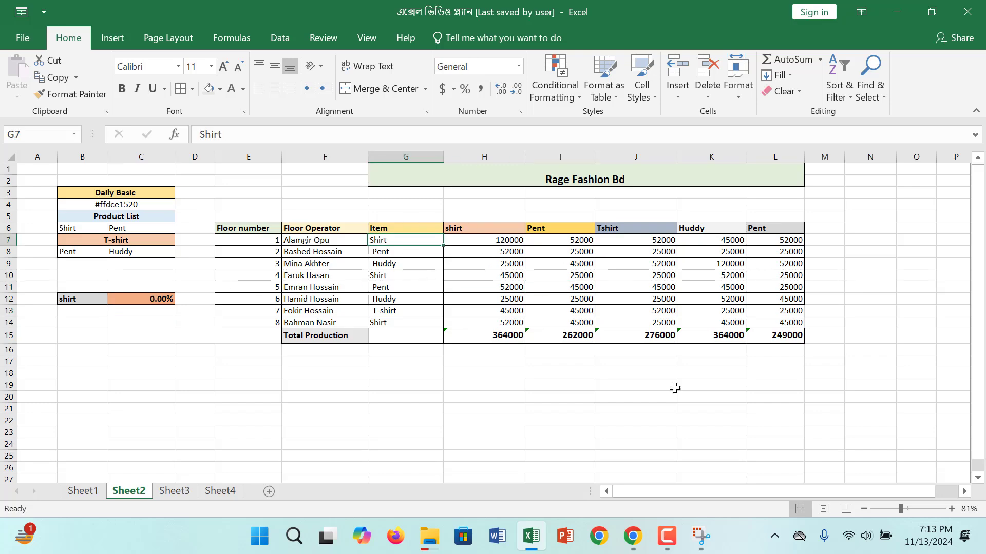
{"action": "left_click", "coordinate": [905, 509]}
{"action": "left_click", "coordinate": [380, 276]}
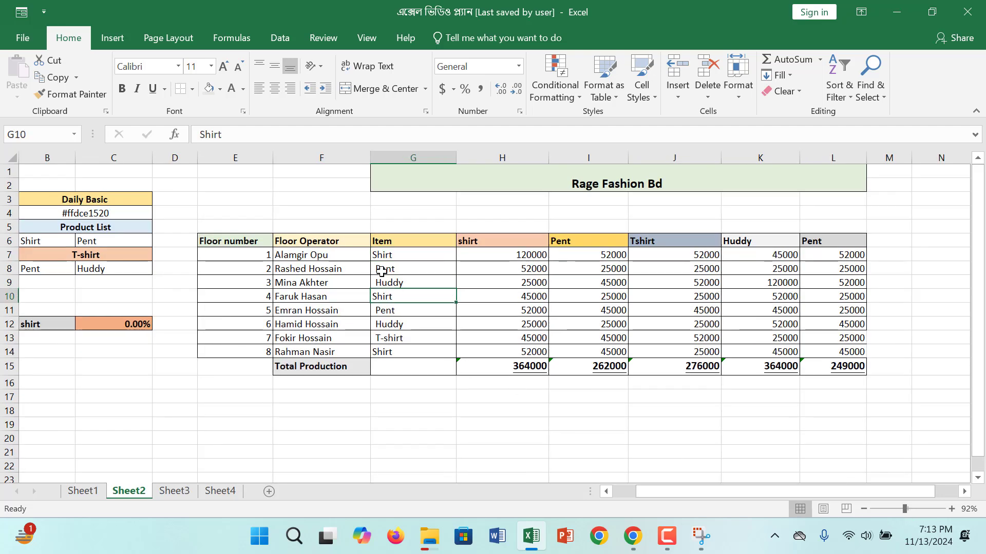
{"action": "left_click", "coordinate": [382, 272]}
{"action": "left_click", "coordinate": [103, 322]}
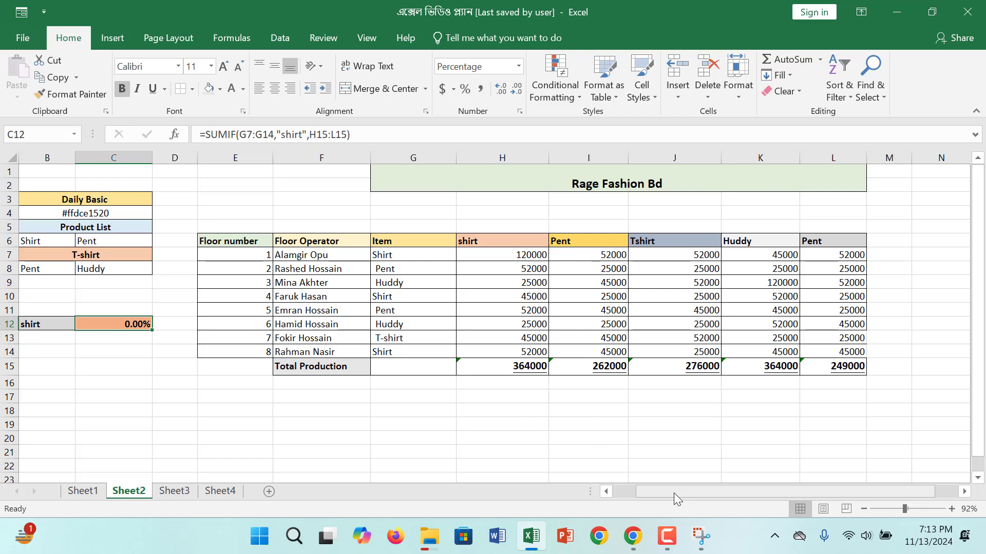
{"action": "left_click_drag", "start_coordinate": [674, 497], "coordinate": [607, 494]}
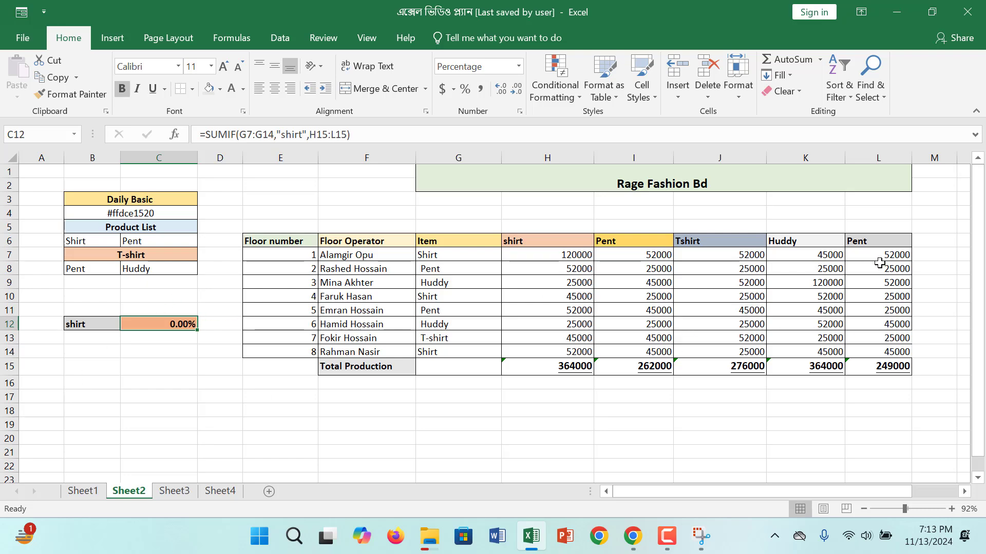
{"action": "double_click", "coordinate": [178, 324]}
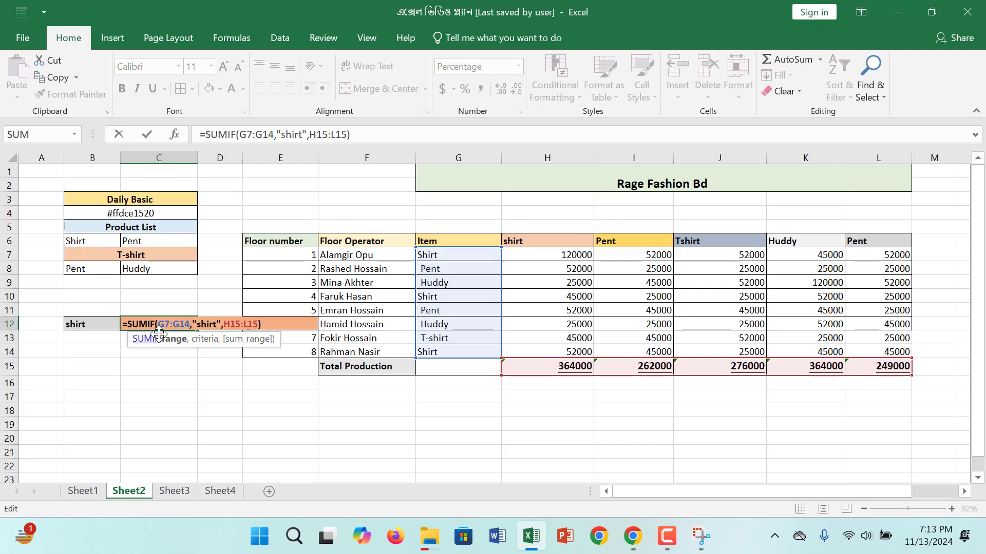
{"action": "left_click", "coordinate": [277, 325]}
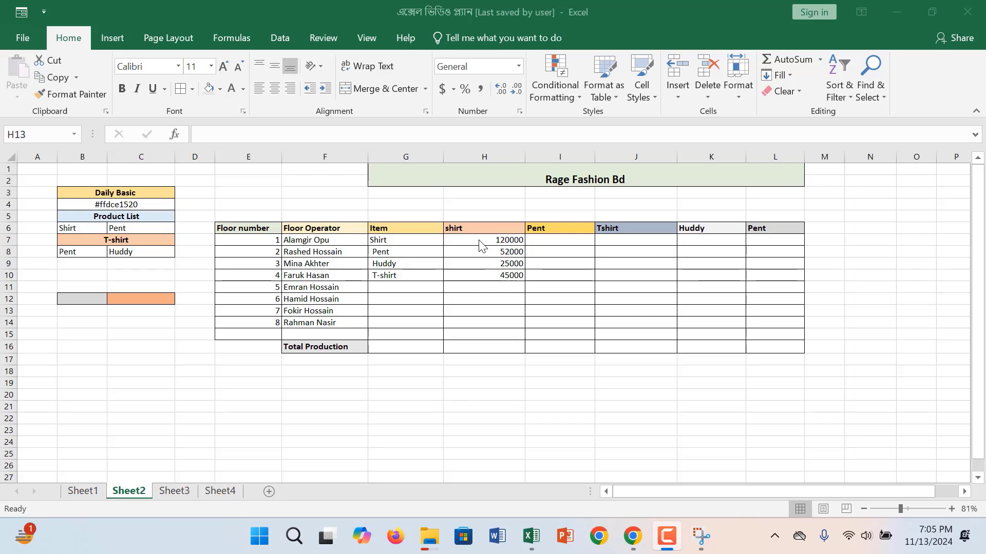
Enter the label shirt in the grey cell B12
{"action": "left_click", "coordinate": [426, 250]}
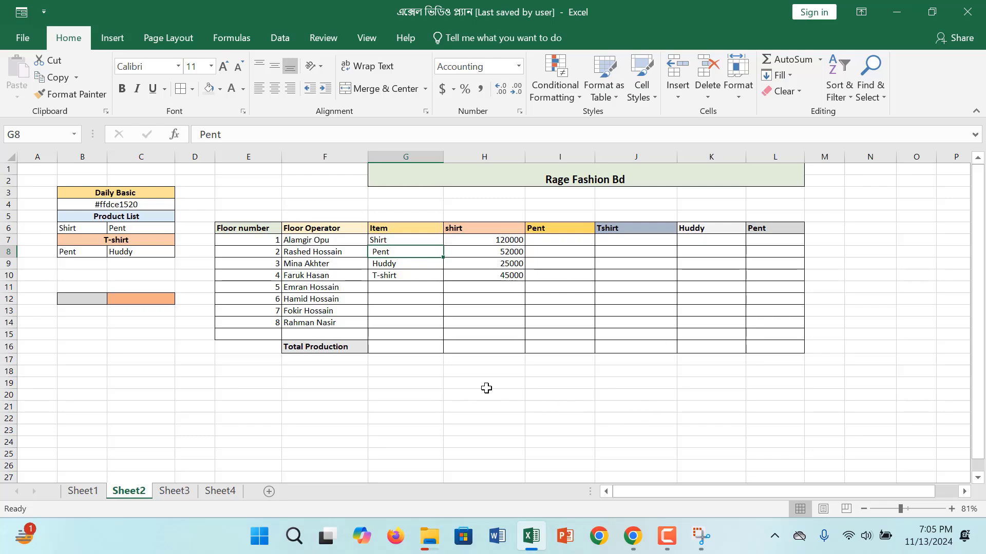
{"action": "left_click", "coordinate": [77, 299]}
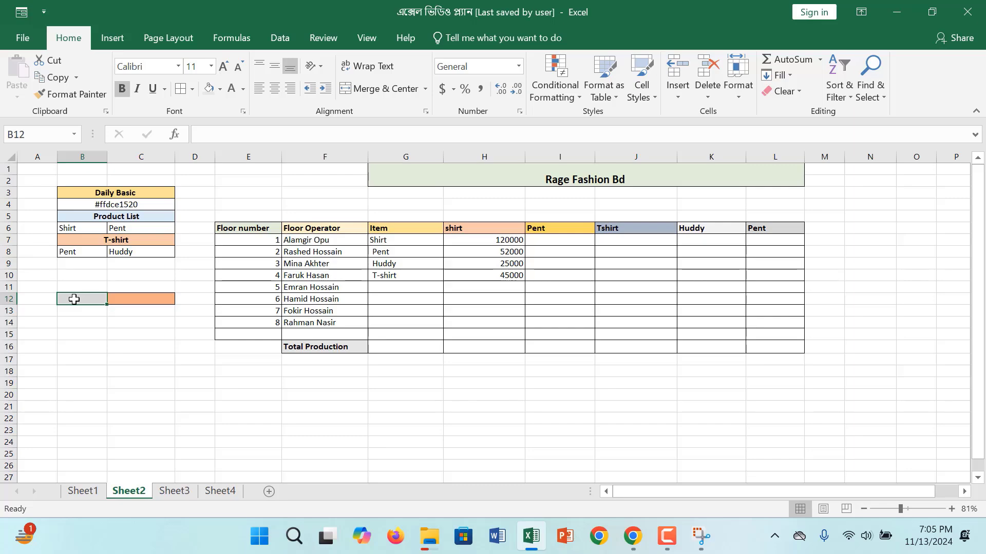
{"action": "type", "text": "shirt"}
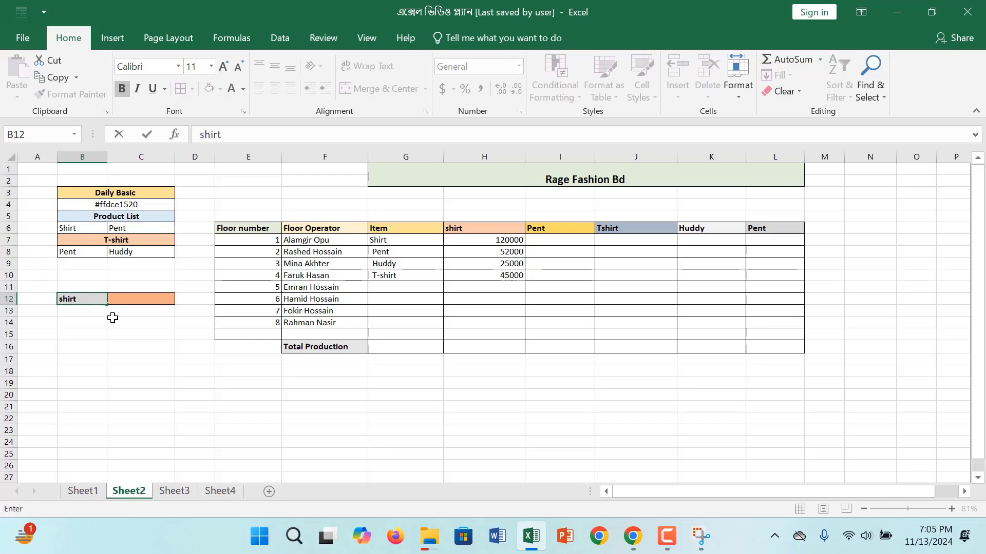
{"action": "left_click", "coordinate": [140, 299]}
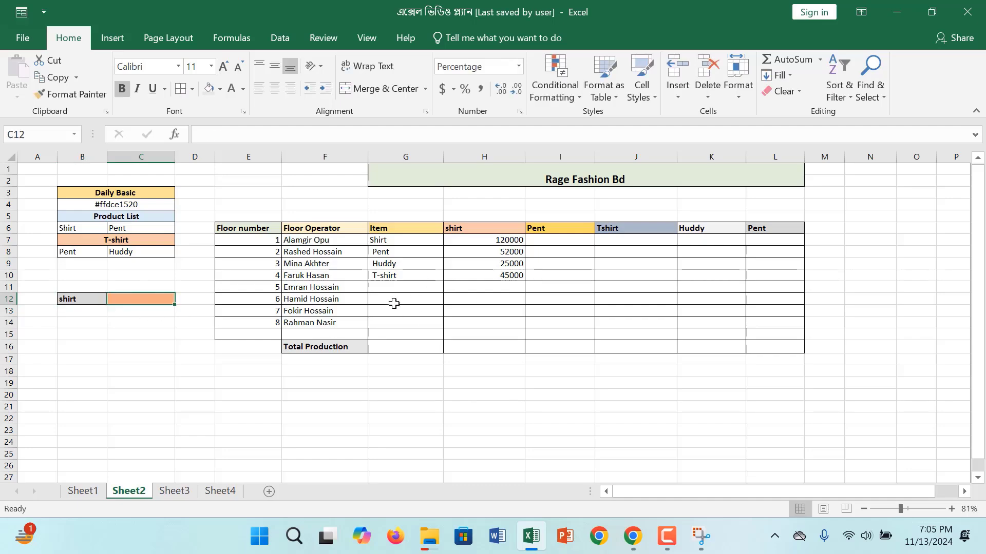
Copy the shirt values H8:H10 into I7:I9 of the Pent column and J9:J11 of the Tshirt column
{"action": "left_click_drag", "start_coordinate": [510, 276], "coordinate": [512, 255]}
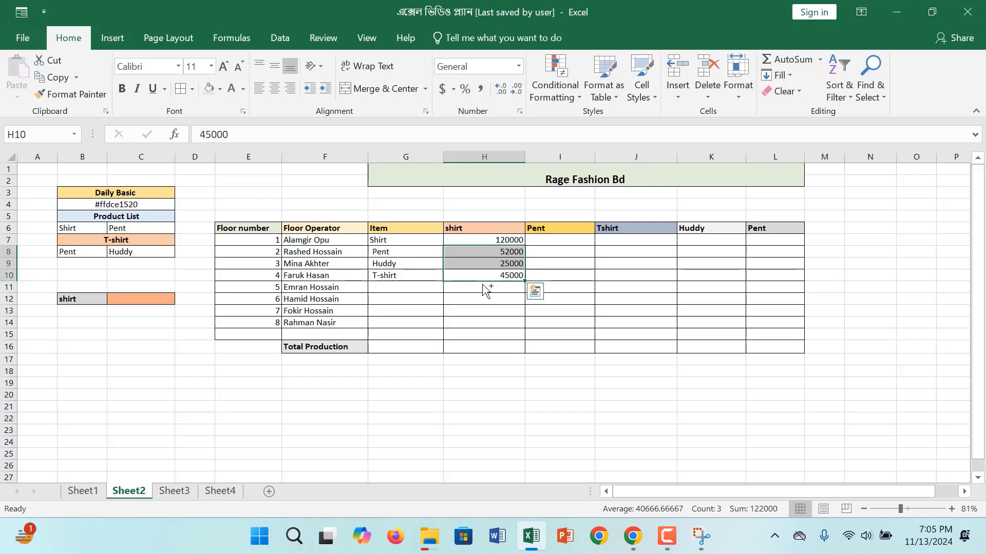
{"action": "key", "text": "ctrl+c"}
{"action": "left_click", "coordinate": [567, 240]}
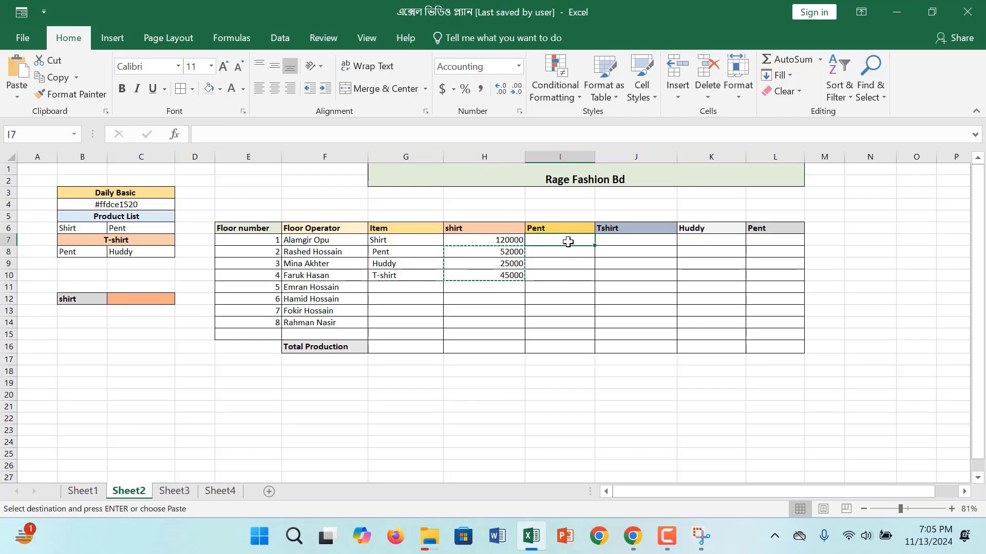
{"action": "key", "text": "ctrl+v"}
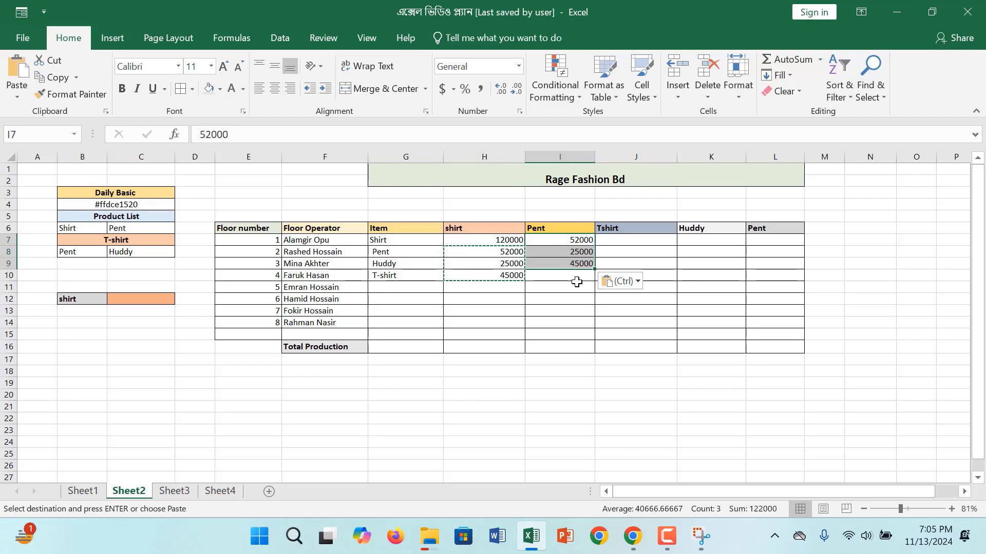
{"action": "left_click", "coordinate": [620, 262]}
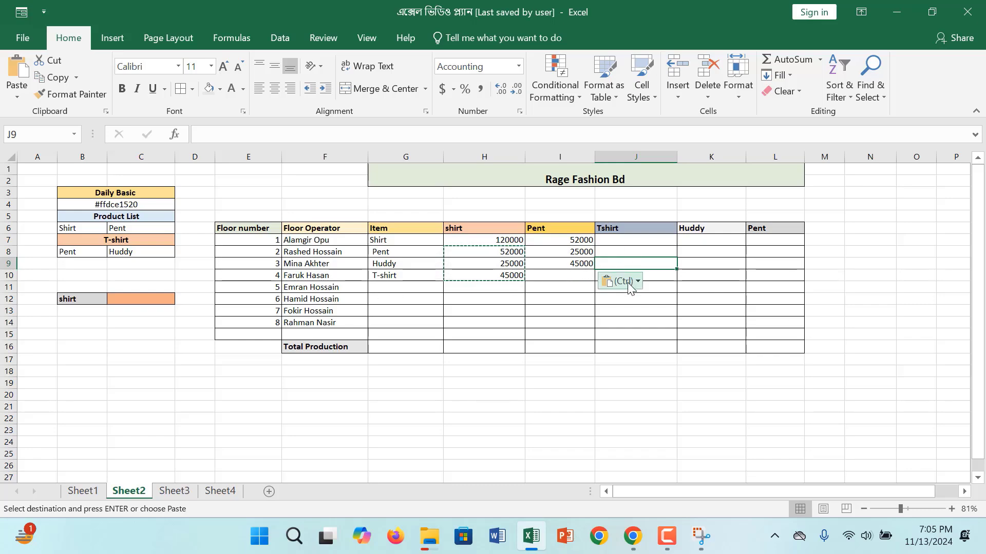
{"action": "key", "text": "ctrl+v"}
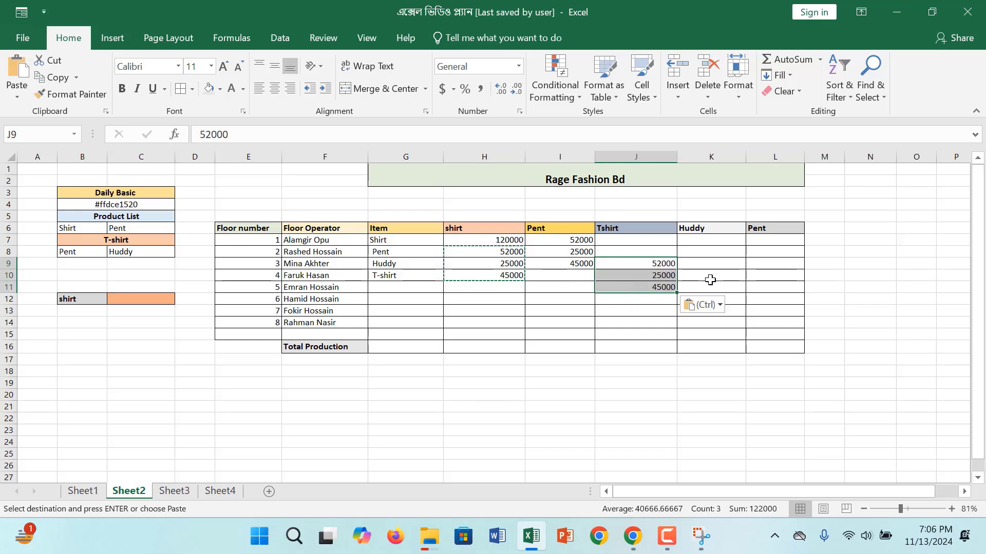
Copy the Pent values I7:I8 into the empty Tshirt cells J7:J8
{"action": "left_click", "coordinate": [626, 250]}
{"action": "left_click_drag", "start_coordinate": [576, 240], "coordinate": [574, 250]}
{"action": "key", "text": "ctrl+c"}
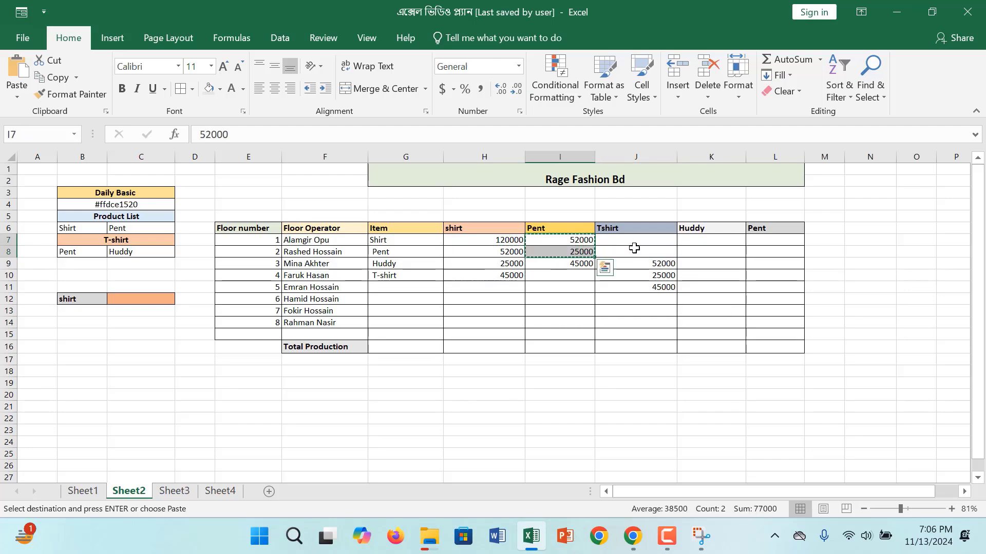
{"action": "left_click", "coordinate": [635, 246]}
{"action": "left_click", "coordinate": [635, 239]}
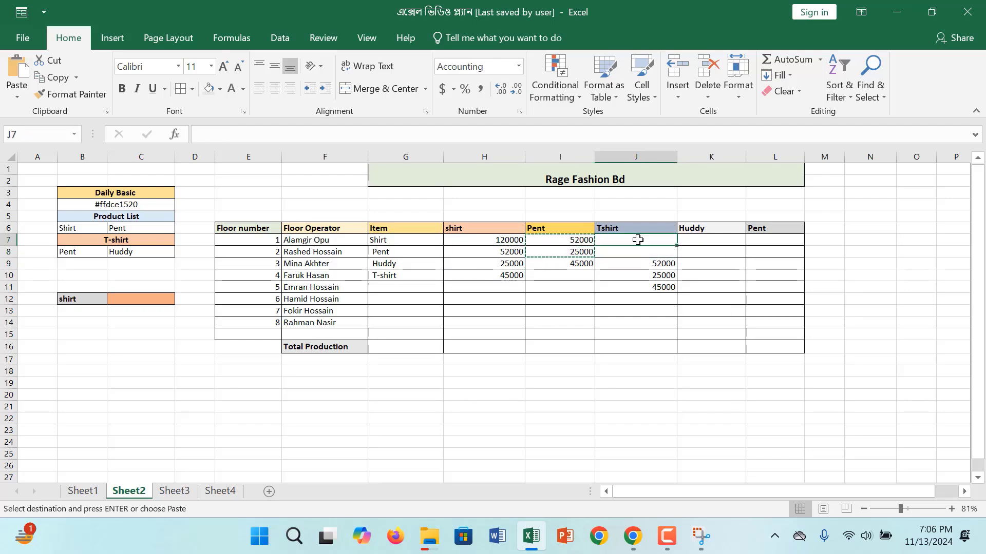
{"action": "key", "text": "ctrl+v"}
Copy the Tshirt values J8:J9 into J12:J13 of the same column
{"action": "left_click", "coordinate": [725, 244]}
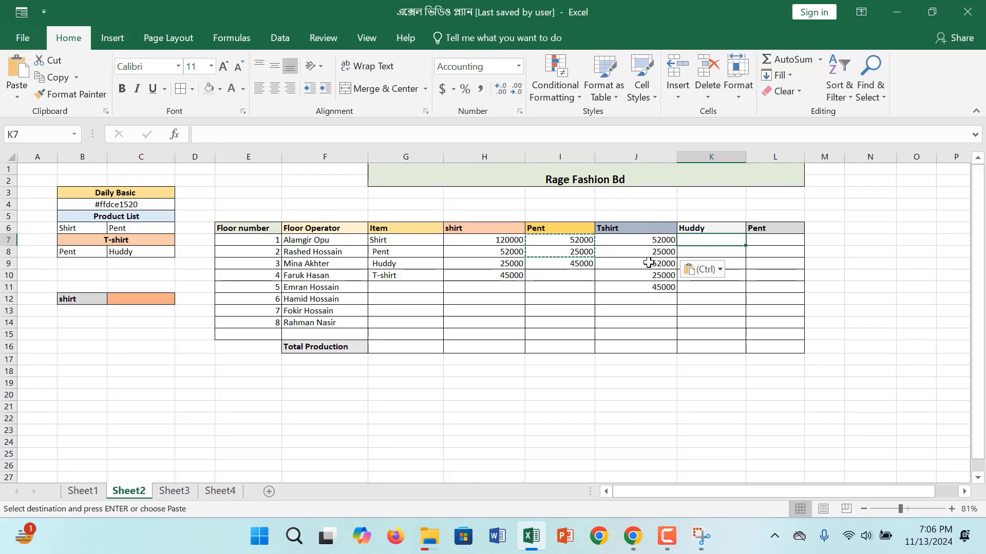
{"action": "left_click_drag", "start_coordinate": [650, 252], "coordinate": [653, 269]}
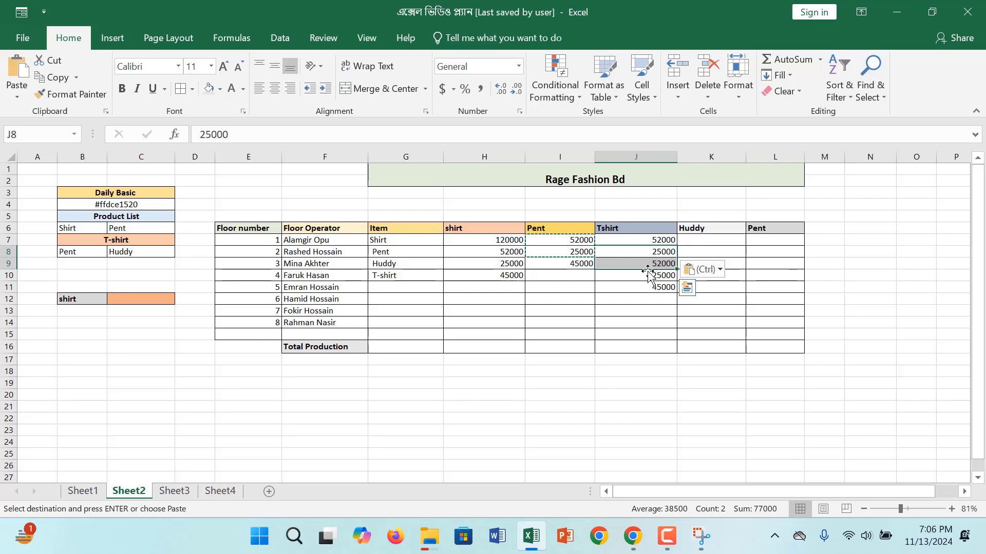
{"action": "left_click", "coordinate": [656, 299]}
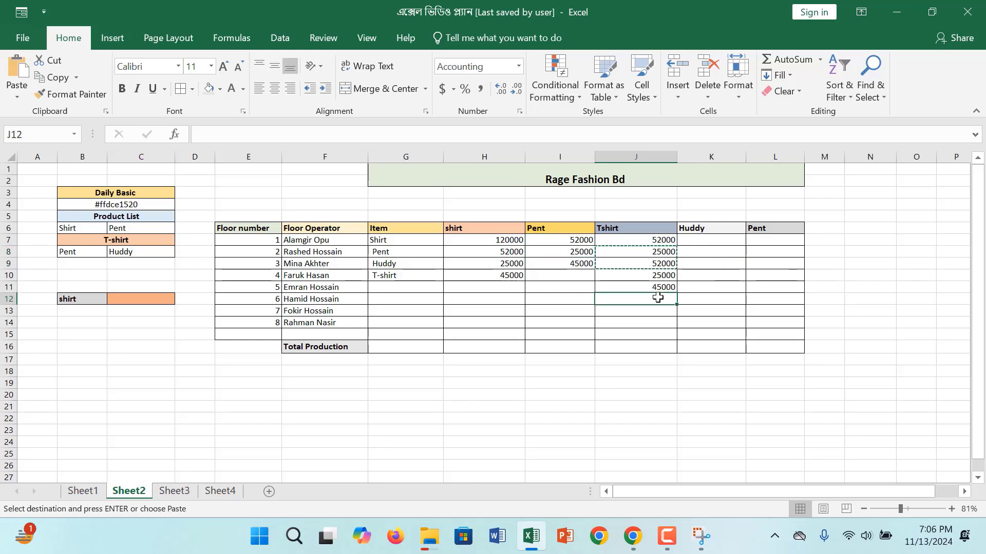
{"action": "key", "text": "ctrl+v"}
{"action": "key", "text": "ctrl"}
{"action": "key", "text": "Escape"}
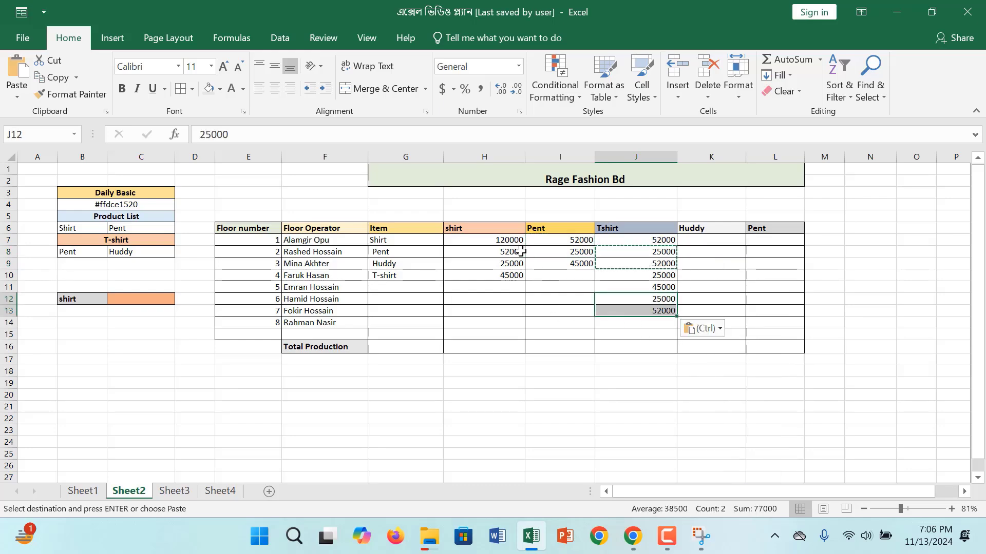
Copy the Pent values I8:I9 into J14:J15 of the Tshirt column
{"action": "left_click_drag", "start_coordinate": [579, 263], "coordinate": [578, 255]}
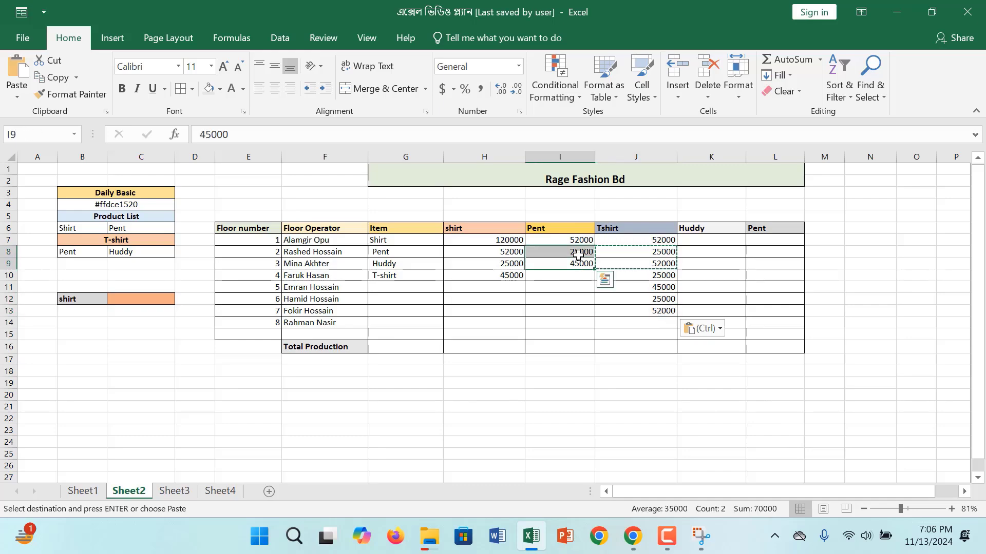
{"action": "key", "text": "ctrl+c"}
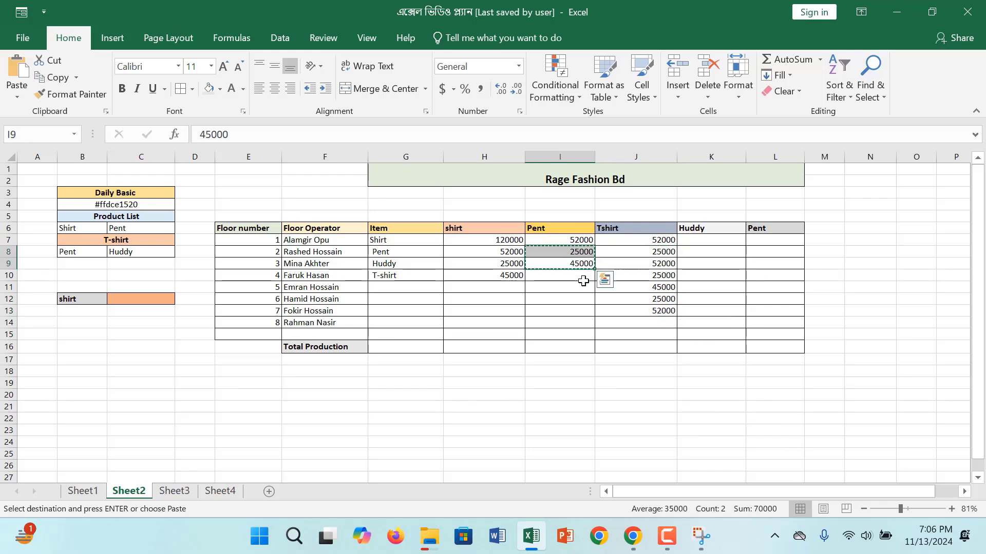
{"action": "left_click", "coordinate": [654, 321]}
{"action": "key", "text": "ctrl+v"}
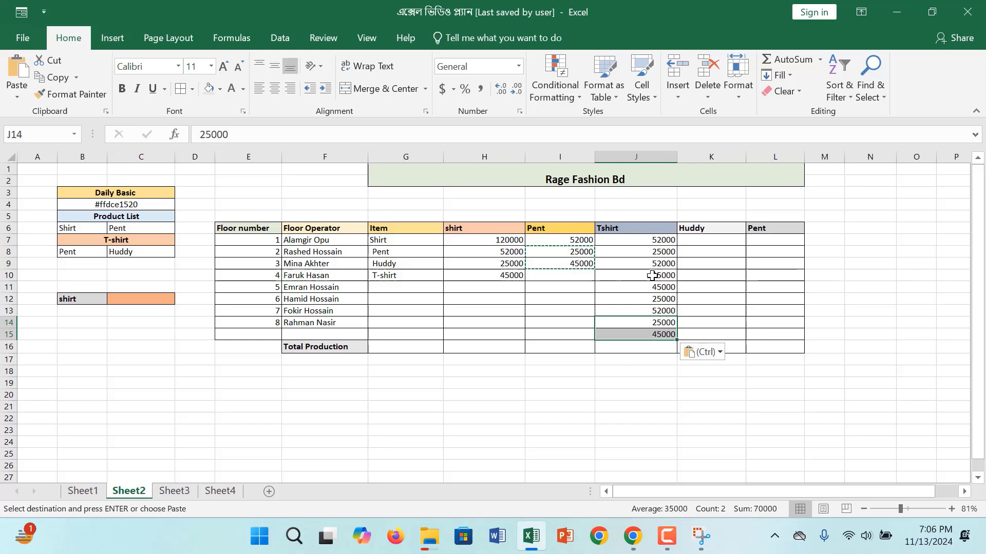
Copy the Tshirt value from J8 into J16 of the Total Production row
{"action": "left_click", "coordinate": [656, 250]}
{"action": "key", "text": "ctrl+c"}
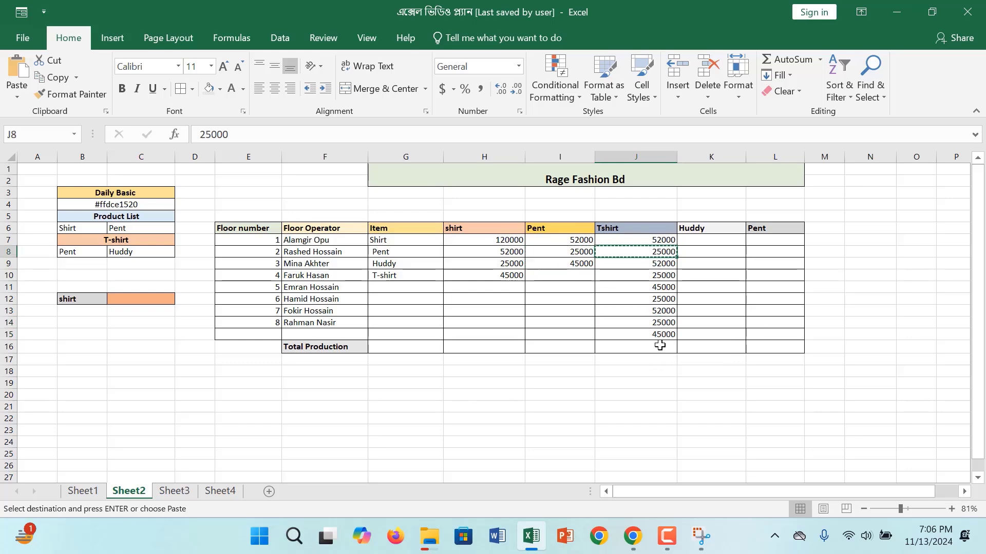
{"action": "left_click", "coordinate": [660, 345]}
{"action": "key", "text": "ctrl+v"}
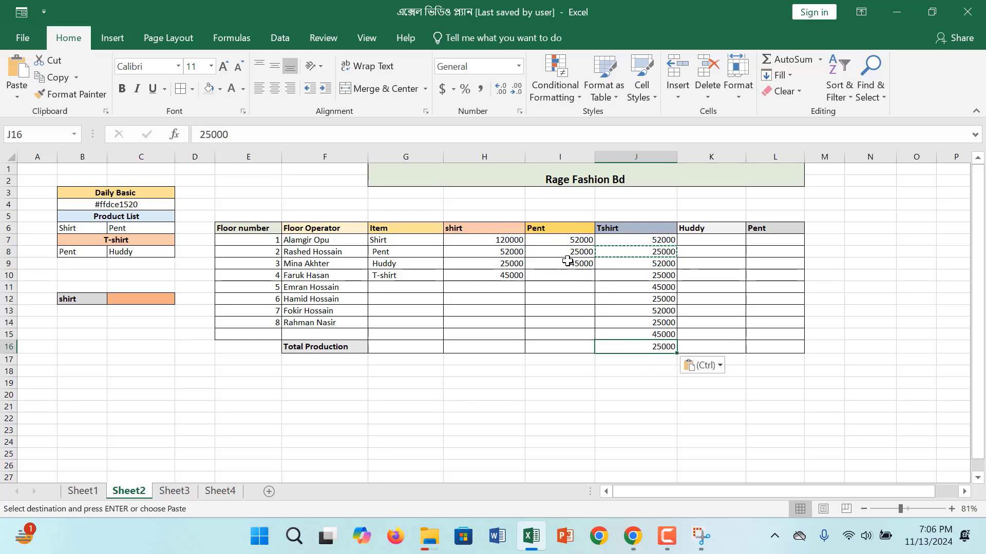
Copy the shirt values H8:H10 into H11:H13 of the same column
{"action": "left_click_drag", "start_coordinate": [504, 251], "coordinate": [510, 275]}
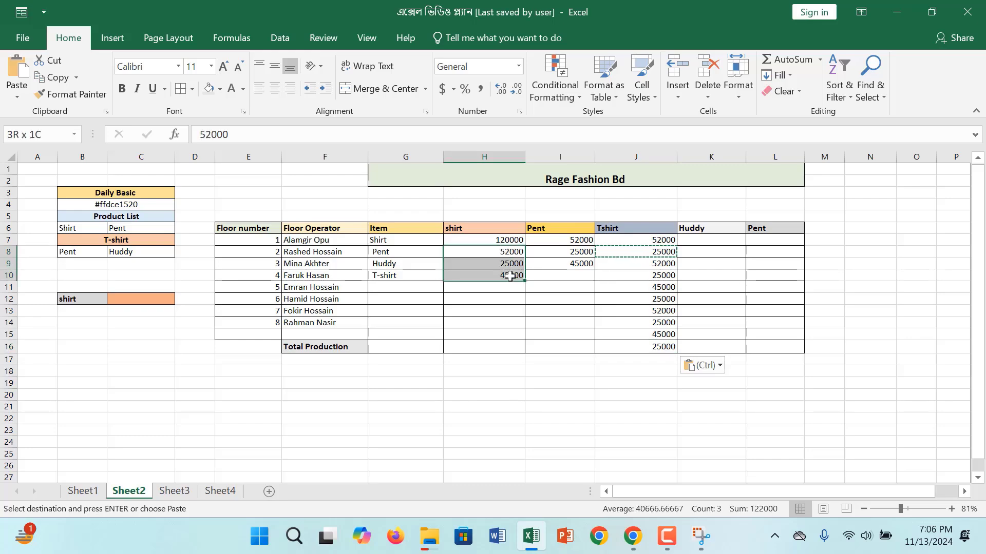
{"action": "key", "text": "ctrl+c"}
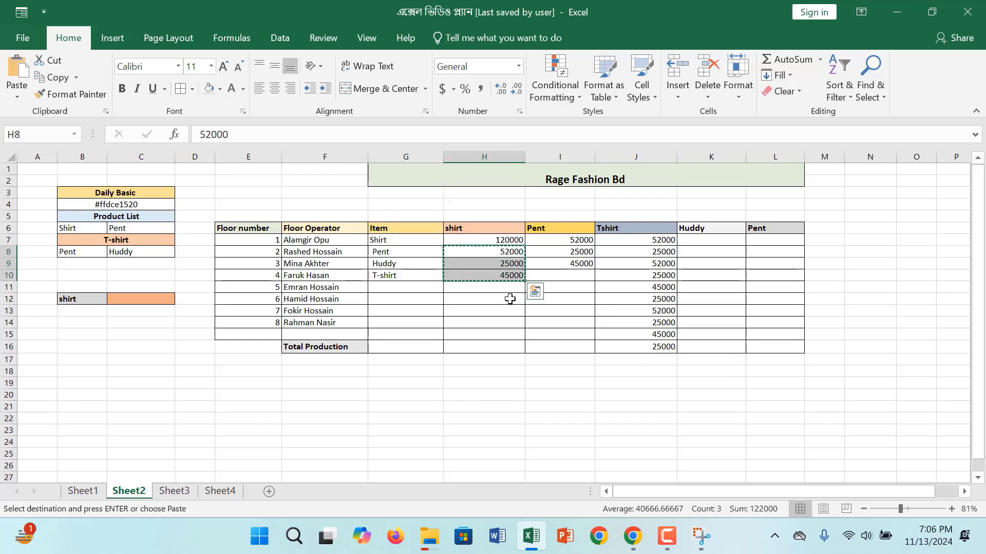
{"action": "left_click", "coordinate": [509, 289]}
{"action": "key", "text": "ctrl+v"}
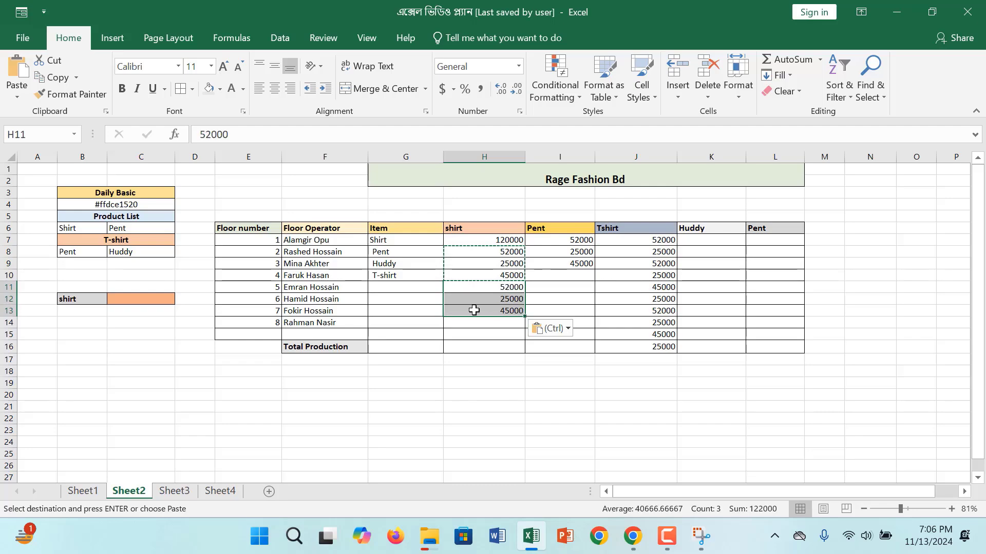
{"action": "left_click", "coordinate": [586, 280]}
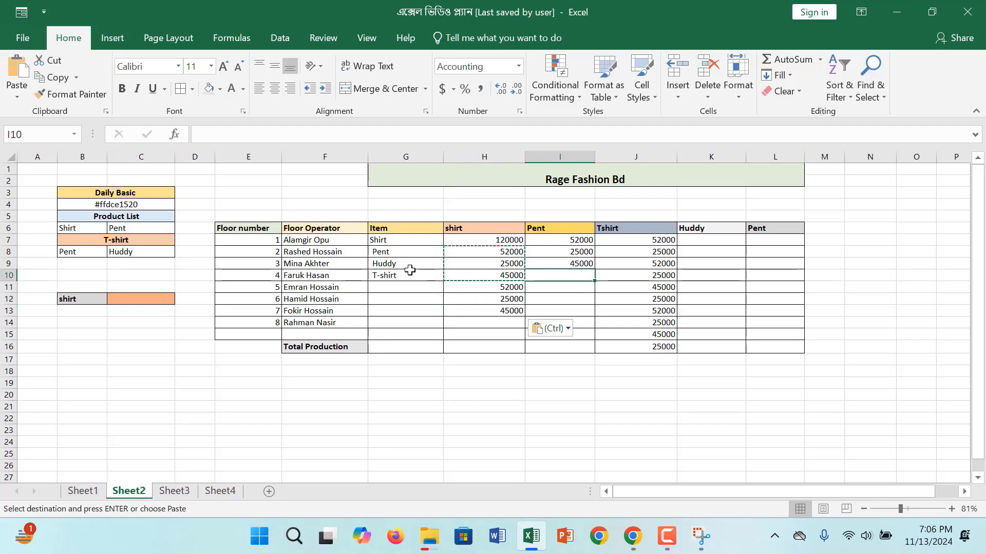
Copy the item names Pent, Huddy and T-shirt from G8:G10 into G11:G13
{"action": "mouse_move", "coordinate": [407, 272]}
{"action": "left_mouse_down"}
{"action": "mouse_move", "coordinate": [409, 255]}
{"action": "mouse_move", "coordinate": [401, 255]}
{"action": "left_mouse_up"}
{"action": "key", "text": "ctrl+c"}
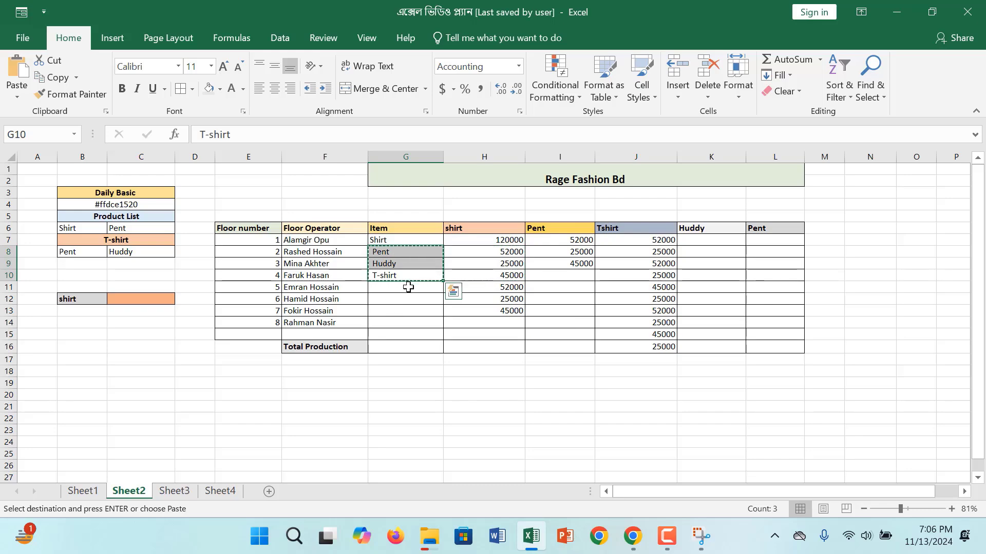
{"action": "left_click", "coordinate": [408, 288]}
{"action": "key", "text": "ctrl+v"}
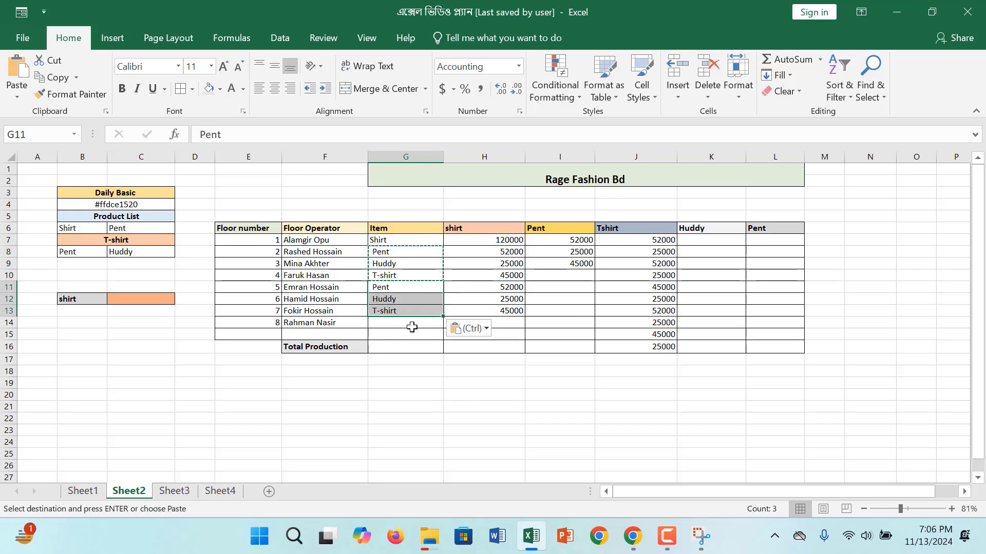
Copy the item name Shirt from G7 into G14 for floor number 8
{"action": "left_click", "coordinate": [410, 323]}
{"action": "left_click", "coordinate": [410, 242]}
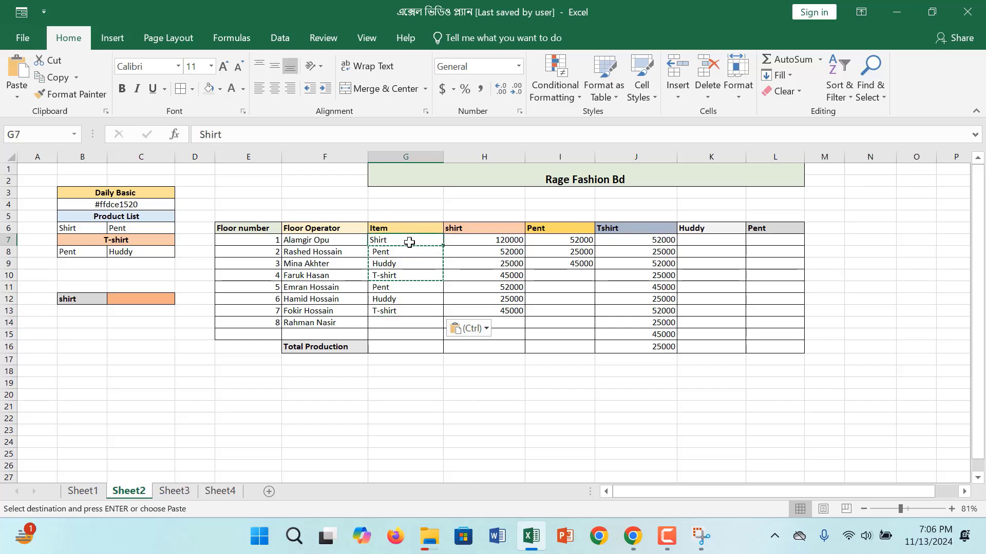
{"action": "key", "text": "ctrl+c"}
{"action": "left_click", "coordinate": [411, 322]}
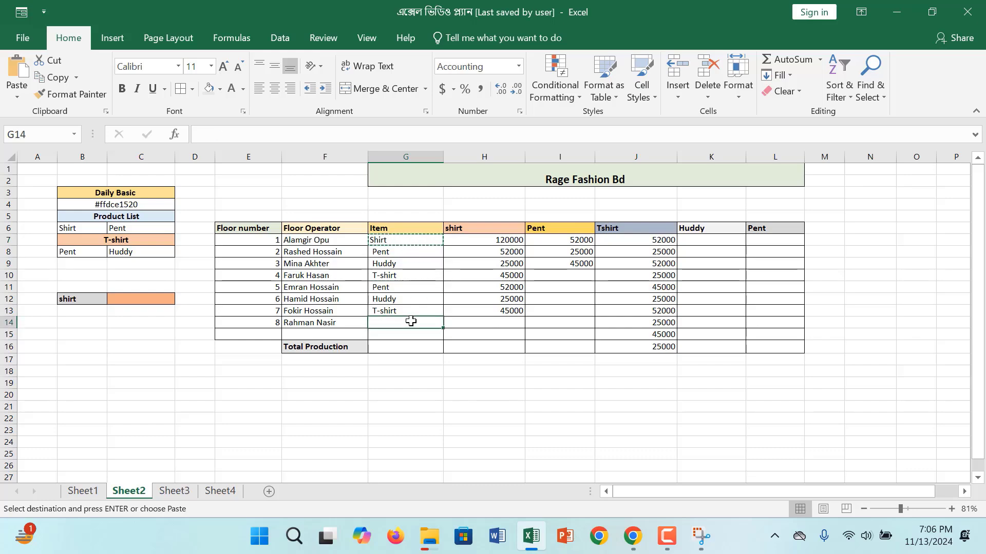
{"action": "key", "text": "ctrl+v"}
{"action": "key", "text": "ctrl"}
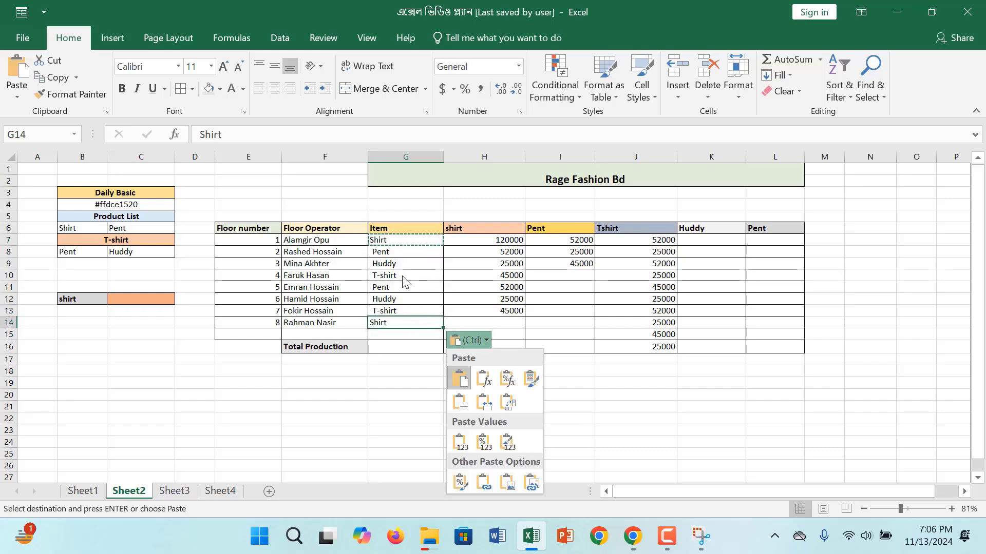
{"action": "key", "text": "Escape"}
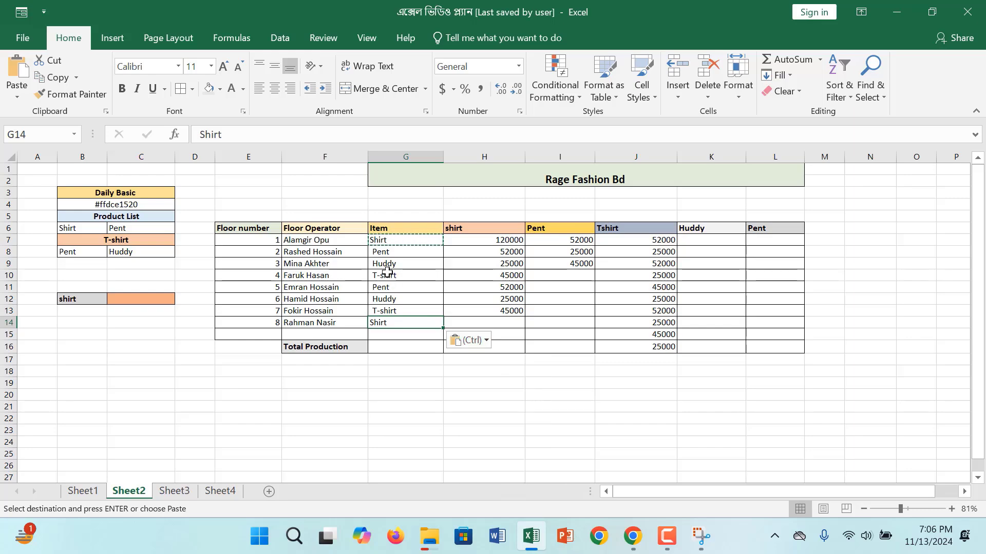
Replace the item in G10 with a copy of Shirt from G7
{"action": "left_click", "coordinate": [398, 245]}
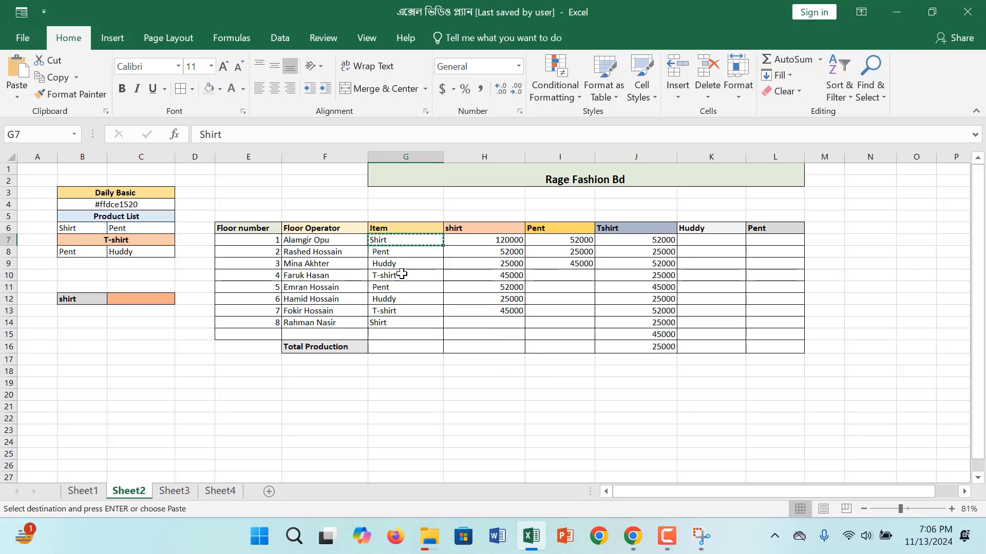
{"action": "left_click", "coordinate": [404, 275]}
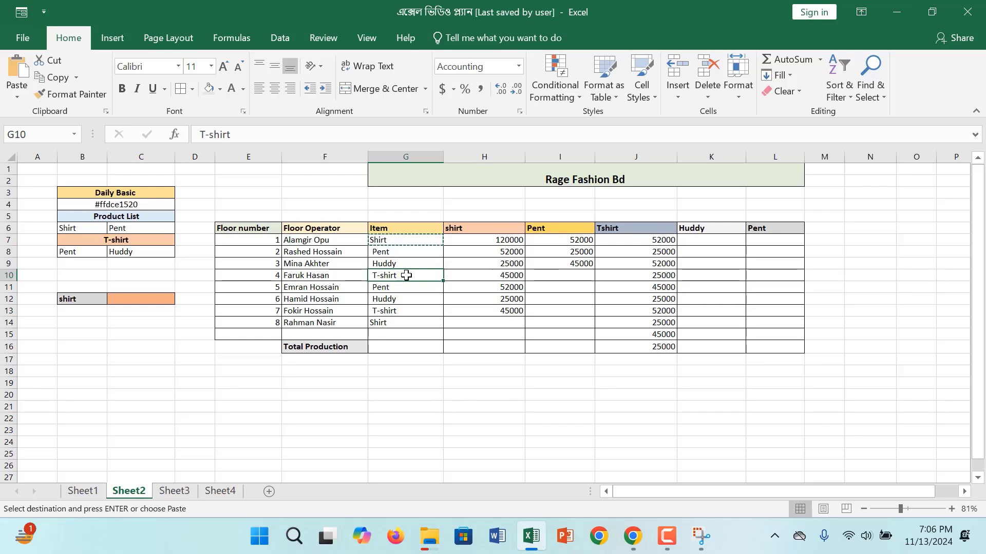
{"action": "key", "text": "ctrl+v"}
{"action": "left_click", "coordinate": [694, 272]}
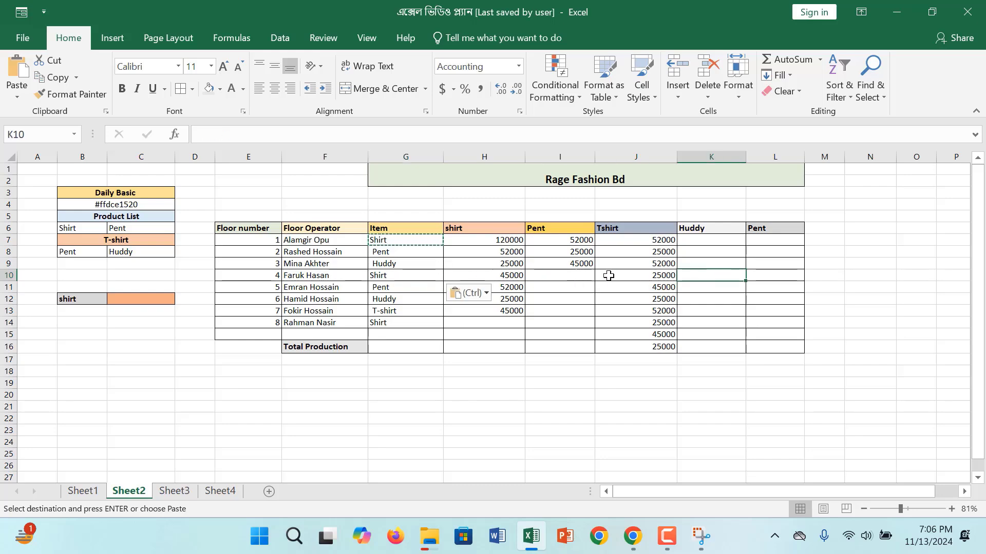
Copy the Pent values I8:I9 into I10:I11 and again into I12:I13
{"action": "left_click_drag", "start_coordinate": [575, 251], "coordinate": [574, 263]}
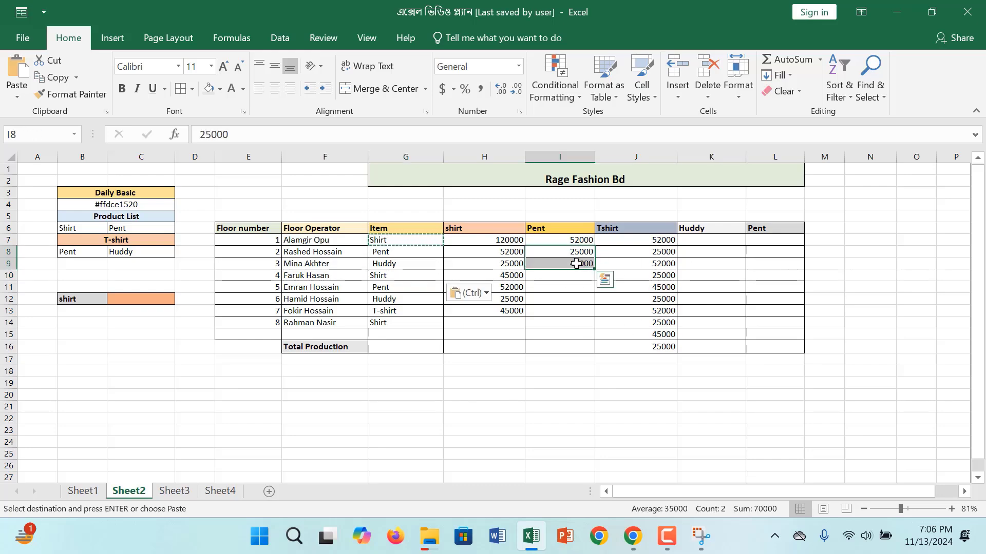
{"action": "key", "text": "ctrl+c"}
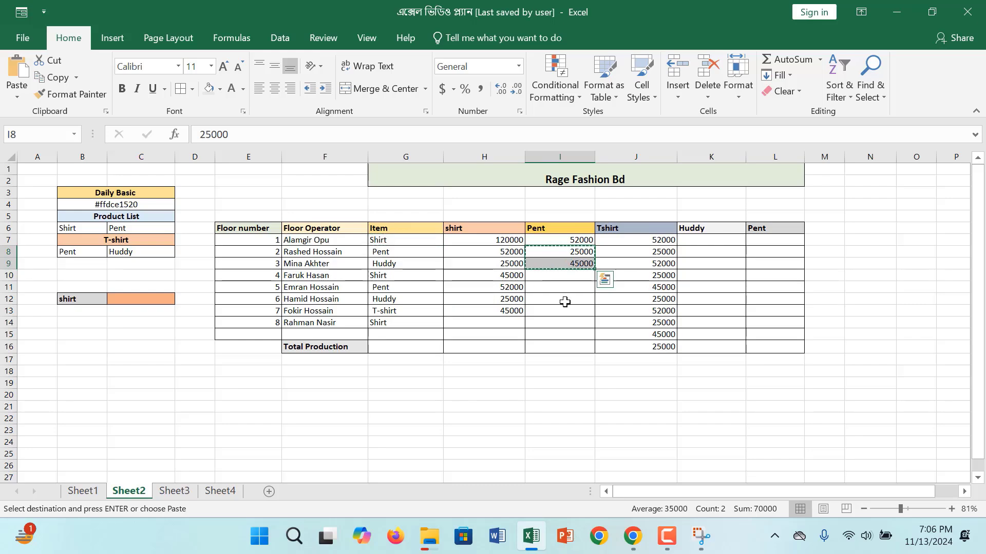
{"action": "left_click", "coordinate": [568, 279]}
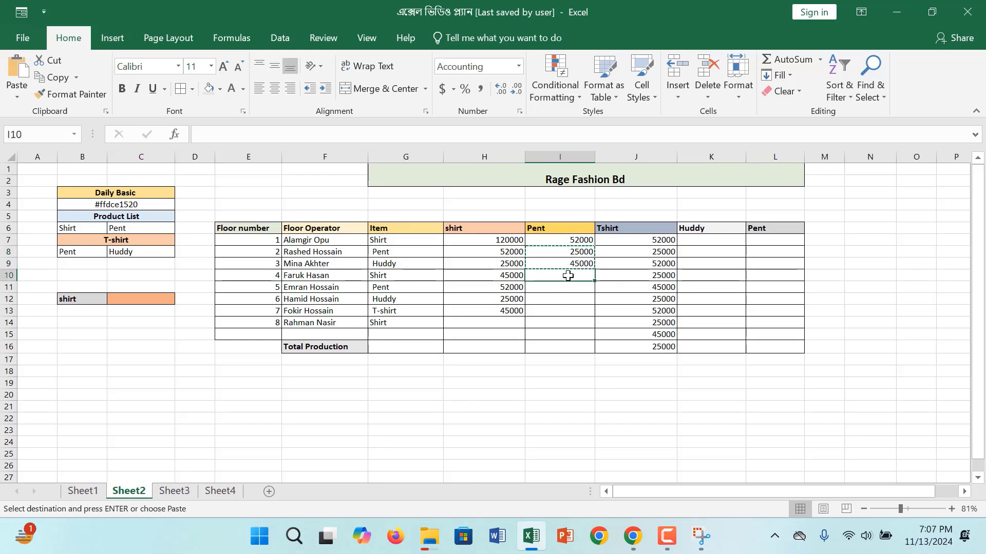
{"action": "key", "text": "ctrl+v"}
{"action": "left_click", "coordinate": [568, 300]}
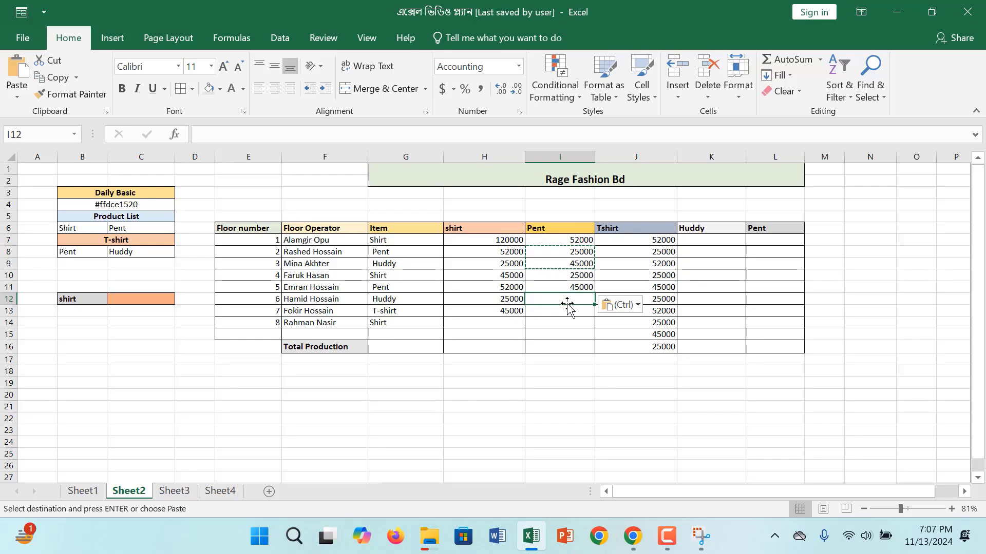
{"action": "key", "text": "ctrl+v"}
{"action": "left_click", "coordinate": [508, 323]}
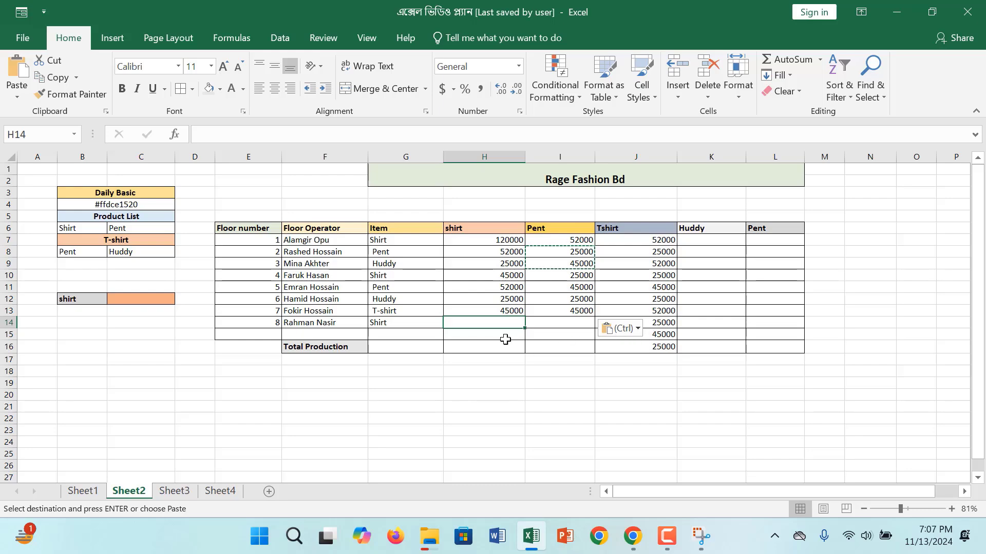
Clear J15 and delete row 15, and empty the Tshirt cell of the Total Production row
{"action": "left_click", "coordinate": [661, 334]}
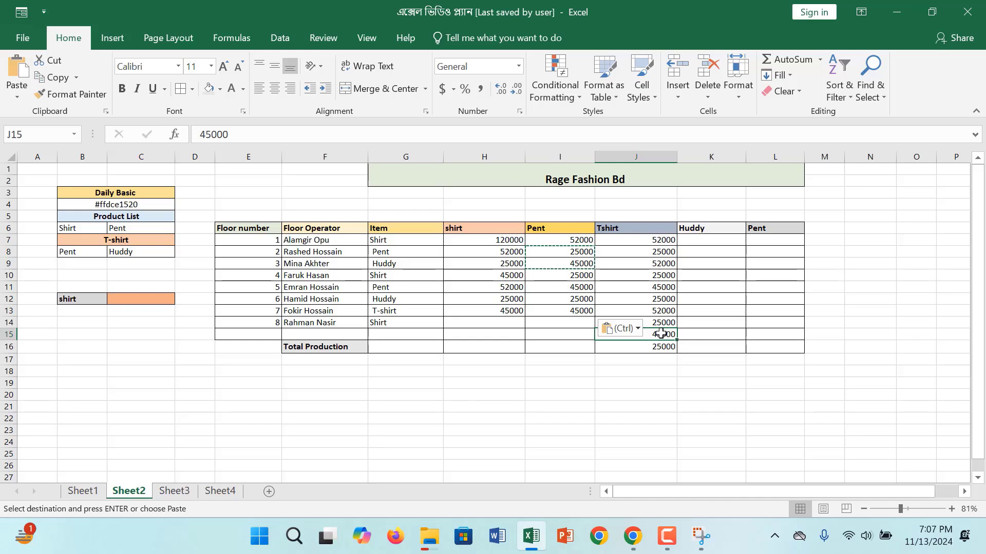
{"action": "key", "text": "BackSpace"}
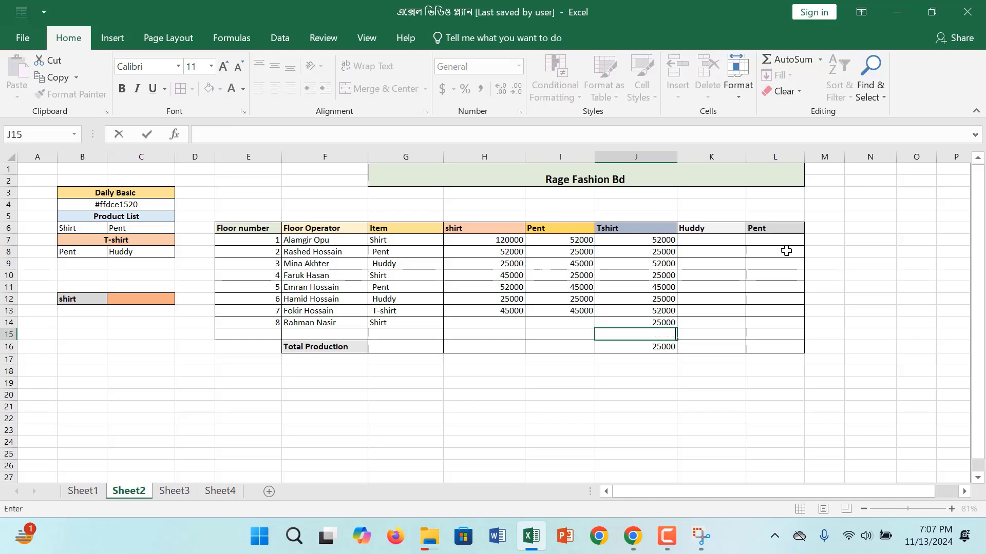
{"action": "left_click", "coordinate": [10, 334]}
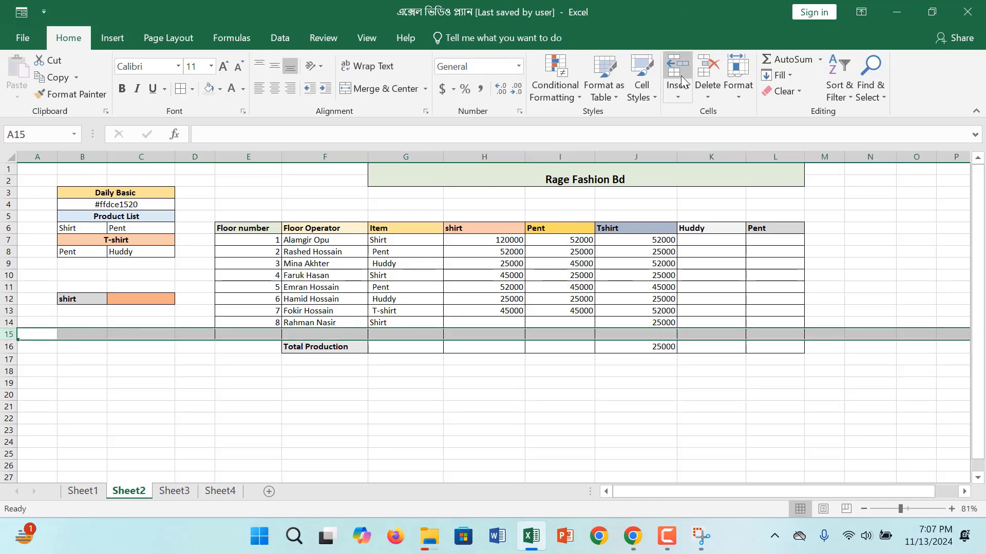
{"action": "left_click", "coordinate": [708, 79]}
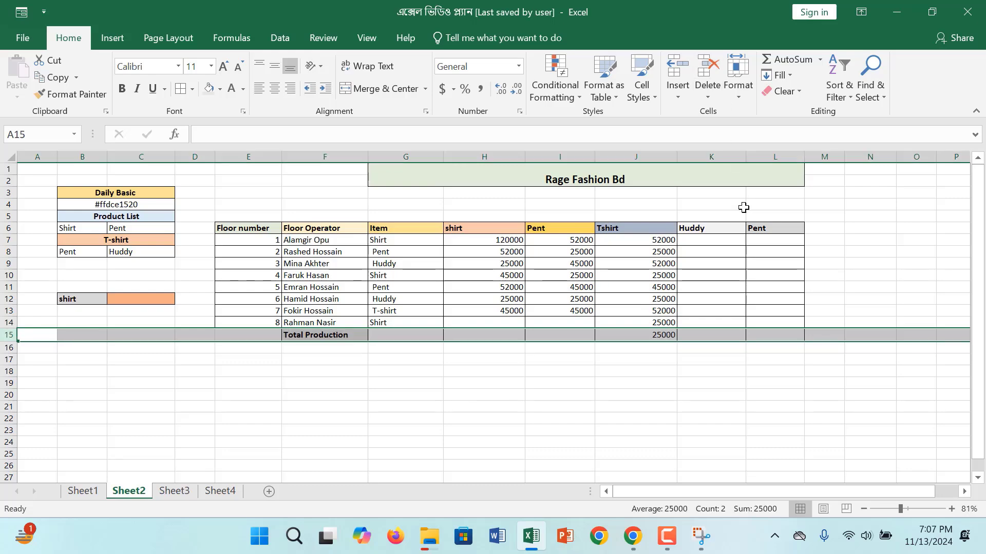
{"action": "left_click", "coordinate": [587, 420]}
{"action": "left_click", "coordinate": [644, 340]}
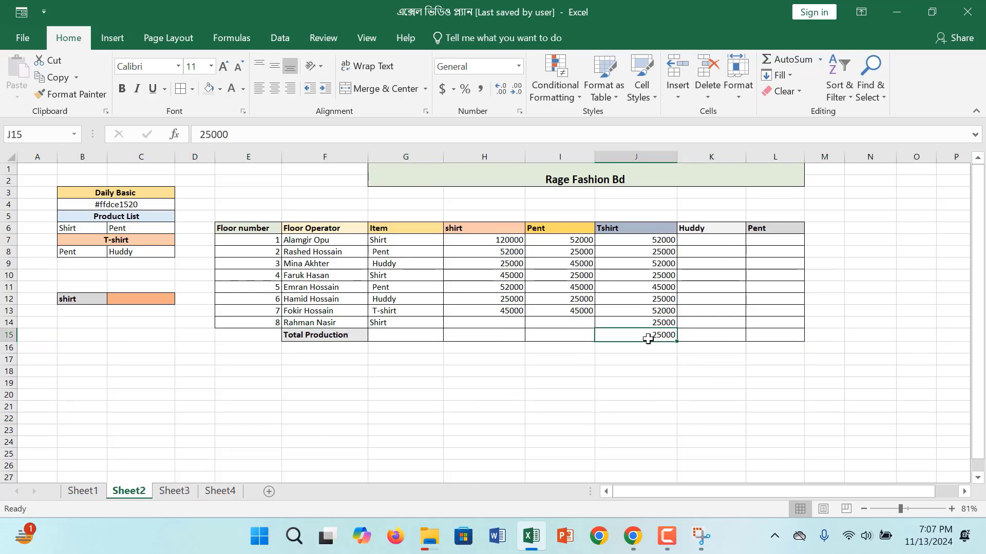
{"action": "key", "text": "BackSpace"}
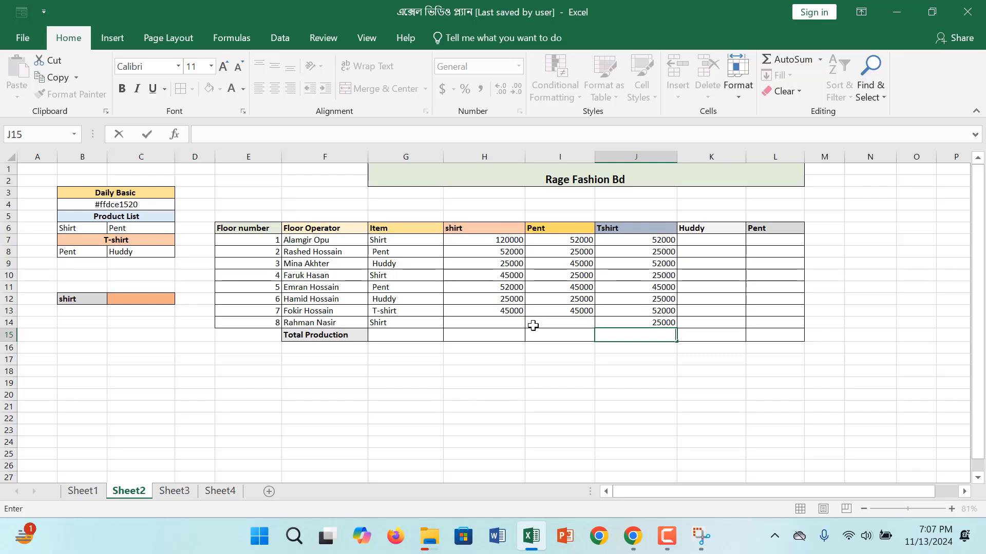
Copy the shirt and Pent values H11:I11 into H14:I14 for floor number 8
{"action": "left_click", "coordinate": [479, 320]}
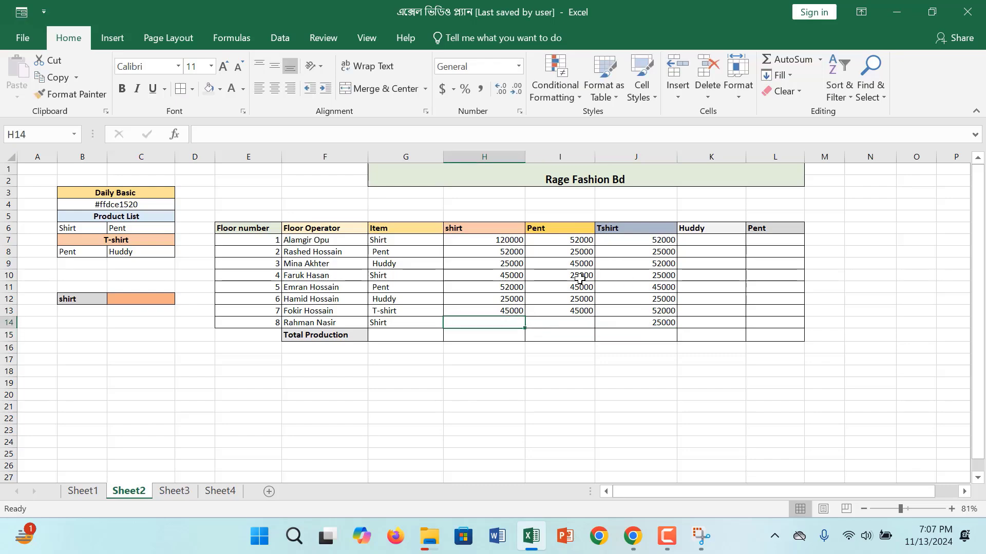
{"action": "left_click", "coordinate": [513, 287]}
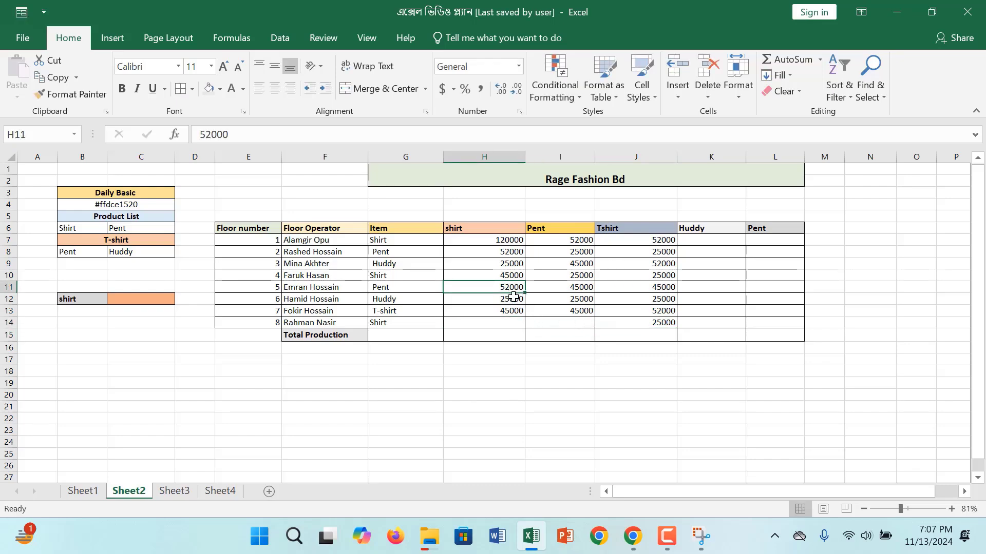
{"action": "left_click_drag", "start_coordinate": [516, 288], "coordinate": [569, 288]}
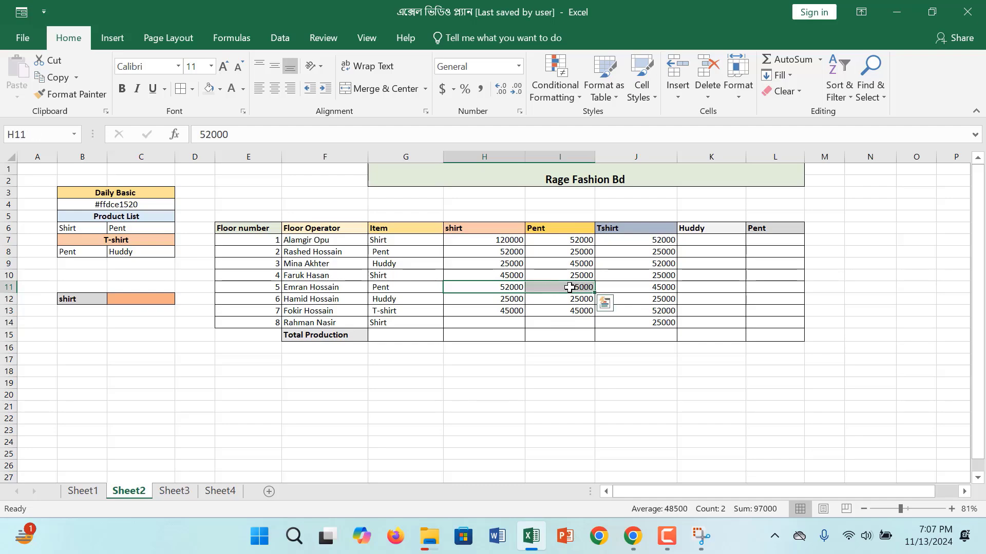
{"action": "key", "text": "ctrl+c"}
{"action": "left_click", "coordinate": [492, 321]}
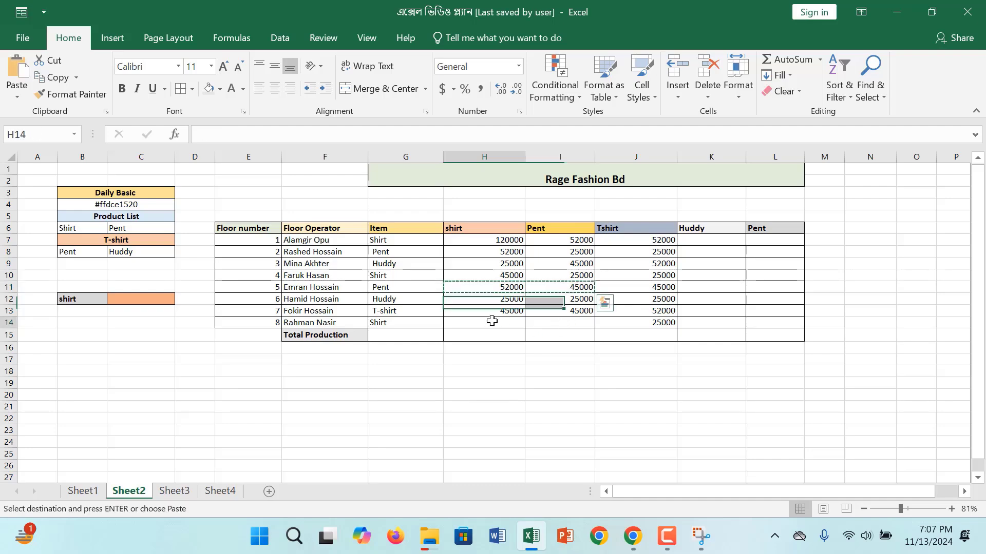
{"action": "key", "text": "ctrl+v"}
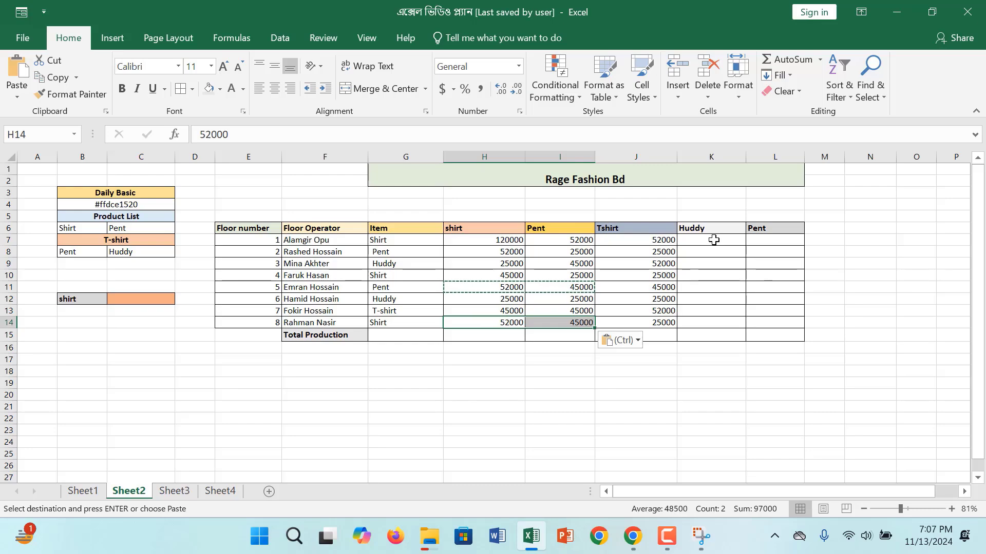
Copy the block I9:J10 into K7:L8 of the Huddy and last Pent columns
{"action": "left_click", "coordinate": [714, 240]}
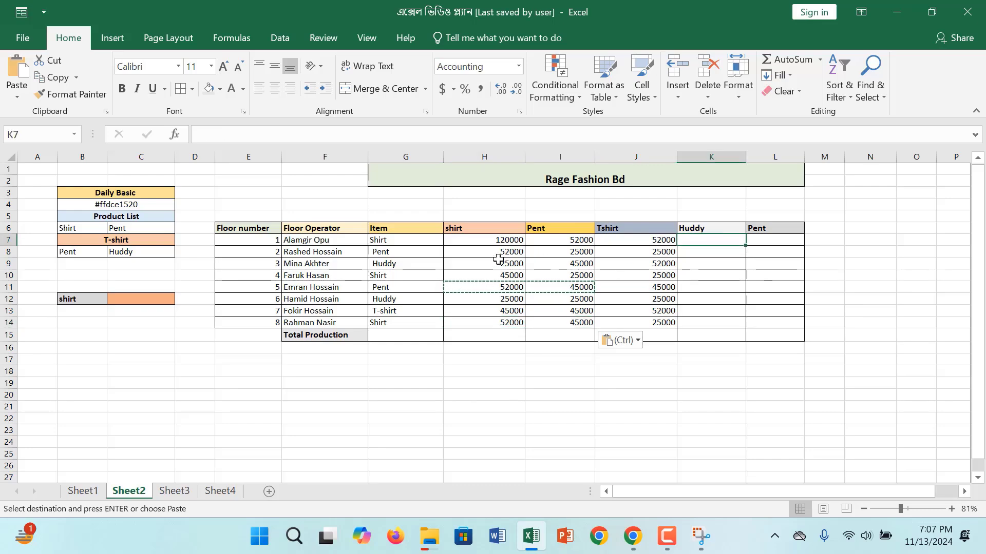
{"action": "left_click_drag", "start_coordinate": [564, 264], "coordinate": [636, 277]}
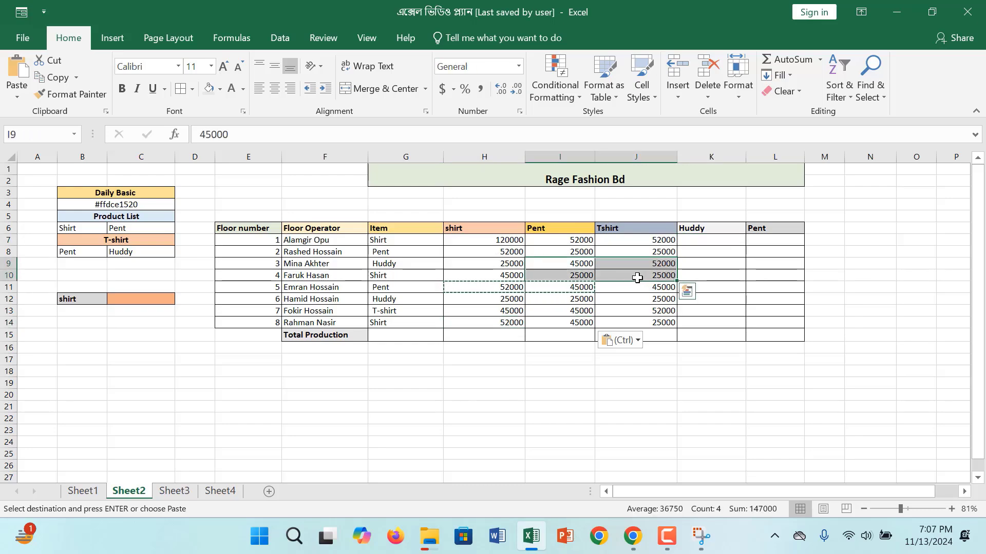
{"action": "key", "text": "ctrl+c"}
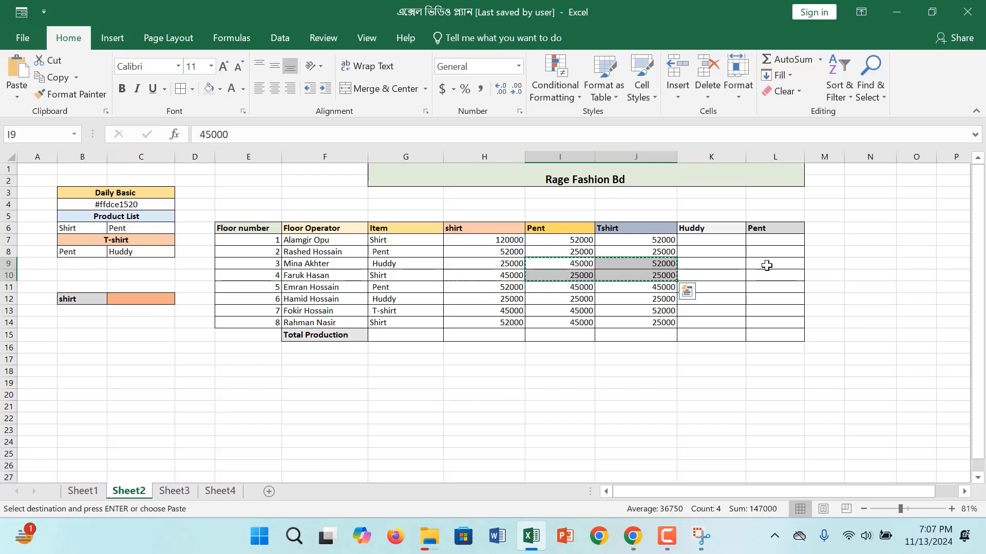
{"action": "left_click", "coordinate": [728, 241]}
{"action": "key", "text": "ctrl+v"}
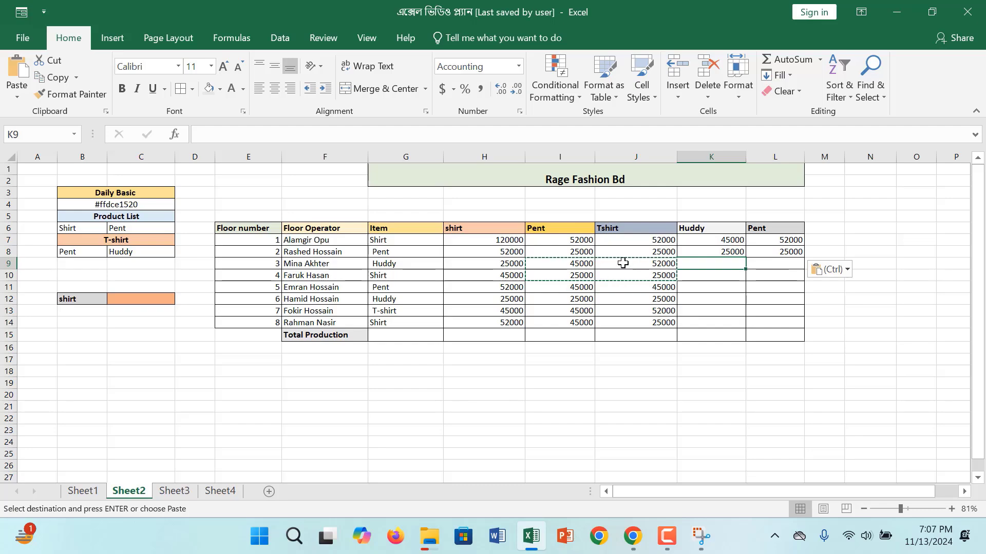
Copy the shirt and Pent values H7:I8 into K9:L10 of the Huddy and last Pent columns
{"action": "left_click_drag", "start_coordinate": [505, 240], "coordinate": [580, 253]}
{"action": "left_click", "coordinate": [719, 262]}
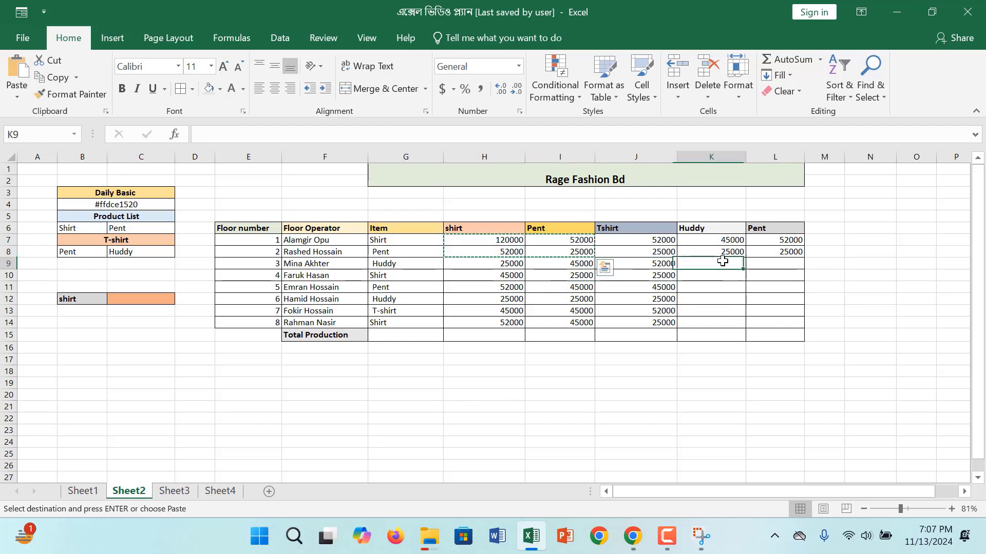
{"action": "key", "text": "ctrl+v"}
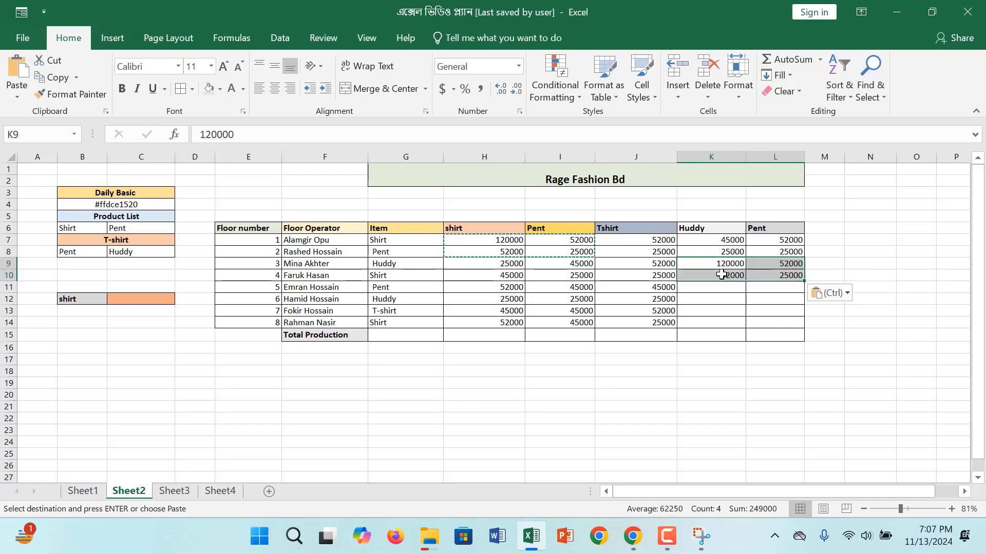
Try copying the three-column block H10:J11 to K11 and undo the paste
{"action": "left_click", "coordinate": [719, 301]}
{"action": "left_click", "coordinate": [716, 288]}
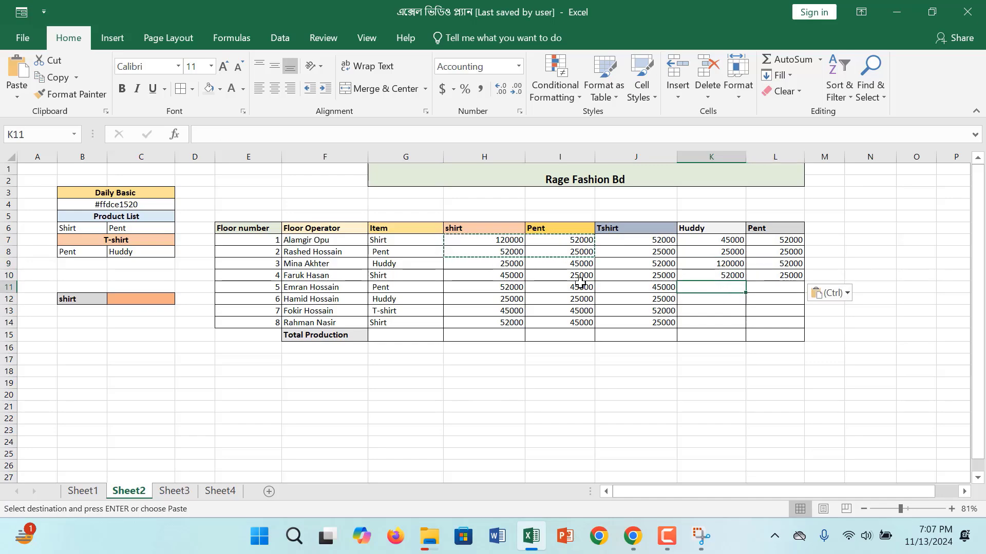
{"action": "left_click_drag", "start_coordinate": [517, 280], "coordinate": [630, 287]}
{"action": "key", "text": "ctrl+c"}
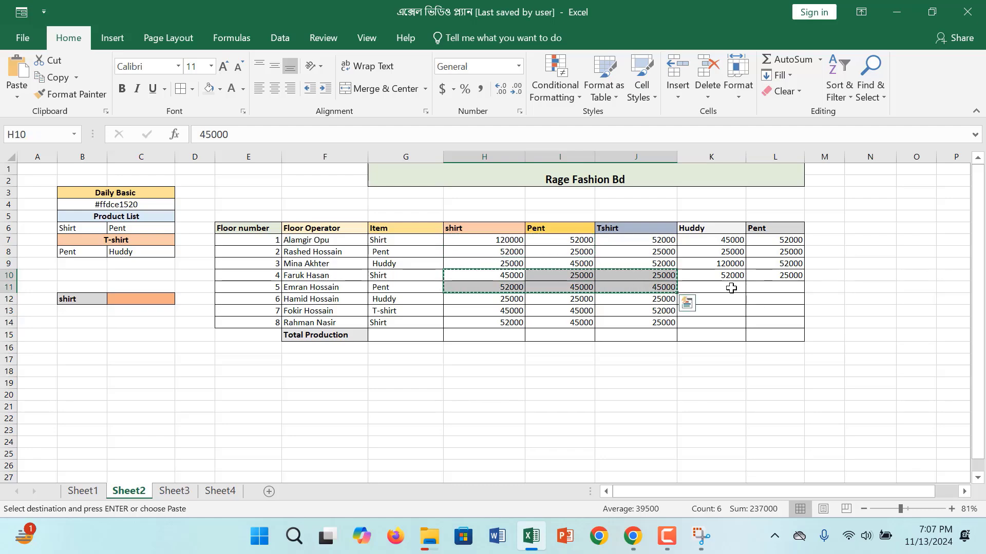
{"action": "left_click", "coordinate": [729, 286]}
{"action": "key", "text": "ctrl+v"}
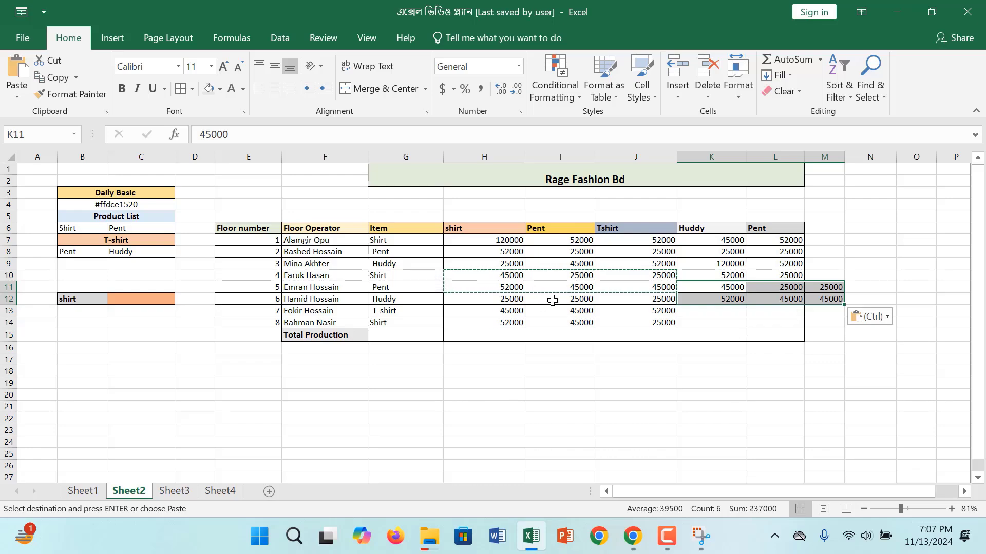
{"action": "key", "text": "ctrl+z"}
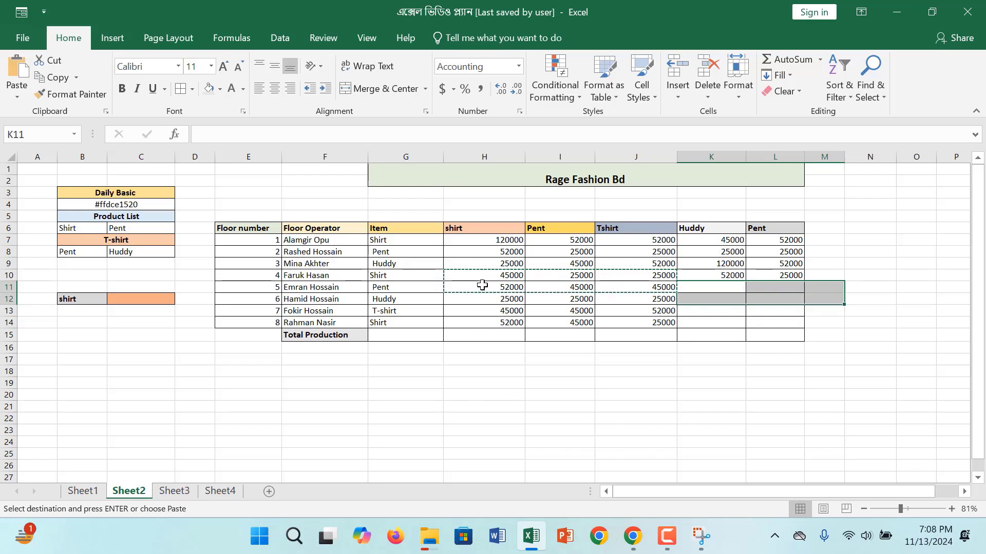
Copy the shirt and Pent values H10:I11 into K11:L12 of the Huddy and last Pent columns
{"action": "left_click", "coordinate": [482, 286]}
{"action": "left_click_drag", "start_coordinate": [485, 276], "coordinate": [570, 288]}
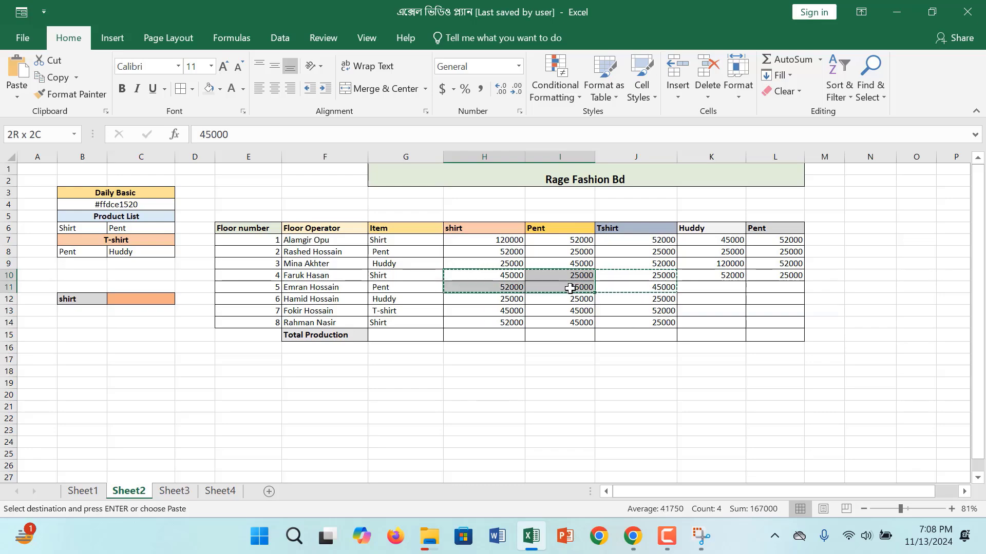
{"action": "key", "text": "ctrl+v"}
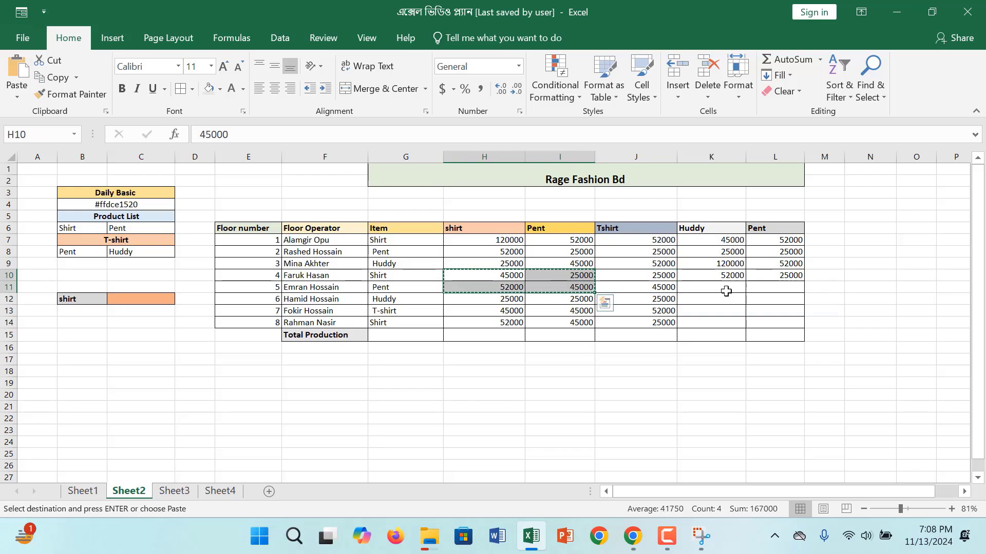
{"action": "left_click", "coordinate": [722, 288]}
{"action": "key", "text": "ctrl+v"}
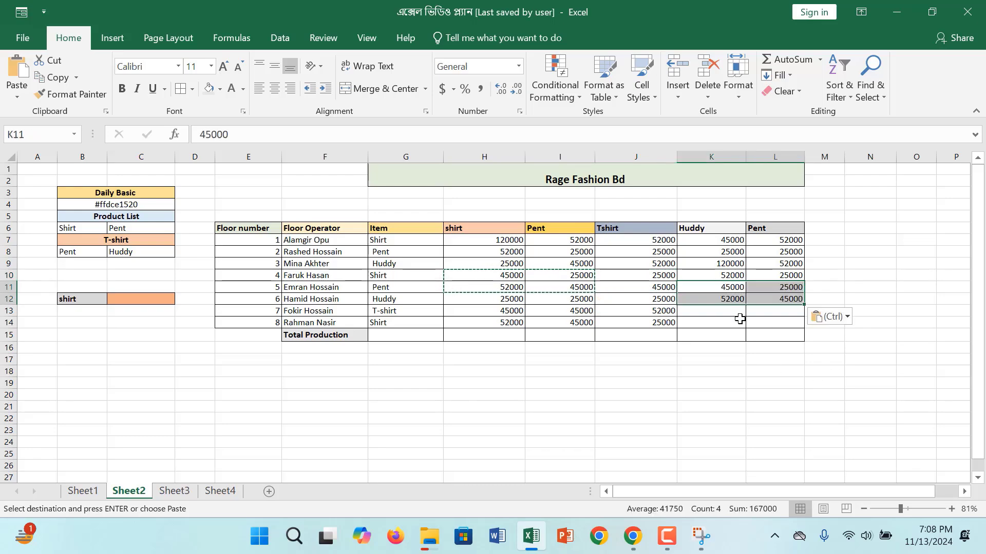
Copy the block H12:J13 into the rows of floors 7 and 8, starting at K13
{"action": "left_click", "coordinate": [723, 310]}
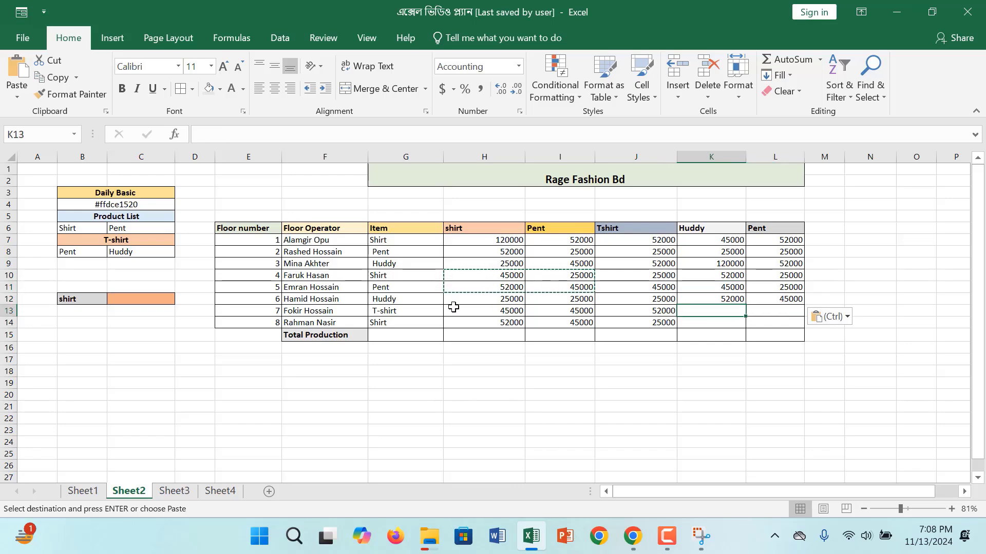
{"action": "left_click", "coordinate": [488, 288]}
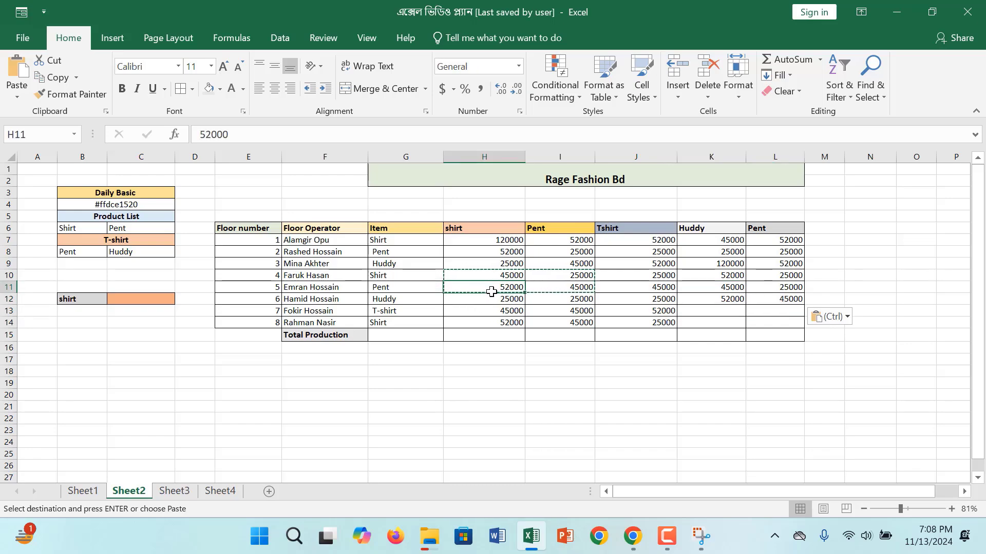
{"action": "left_click_drag", "start_coordinate": [498, 301], "coordinate": [611, 309]}
{"action": "key", "text": "ctrl+c"}
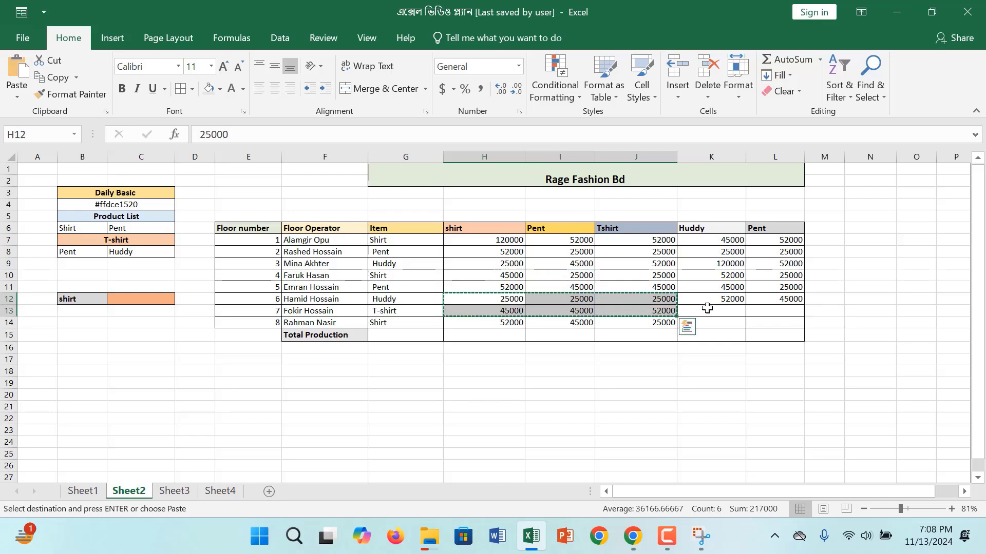
{"action": "left_click", "coordinate": [723, 310]}
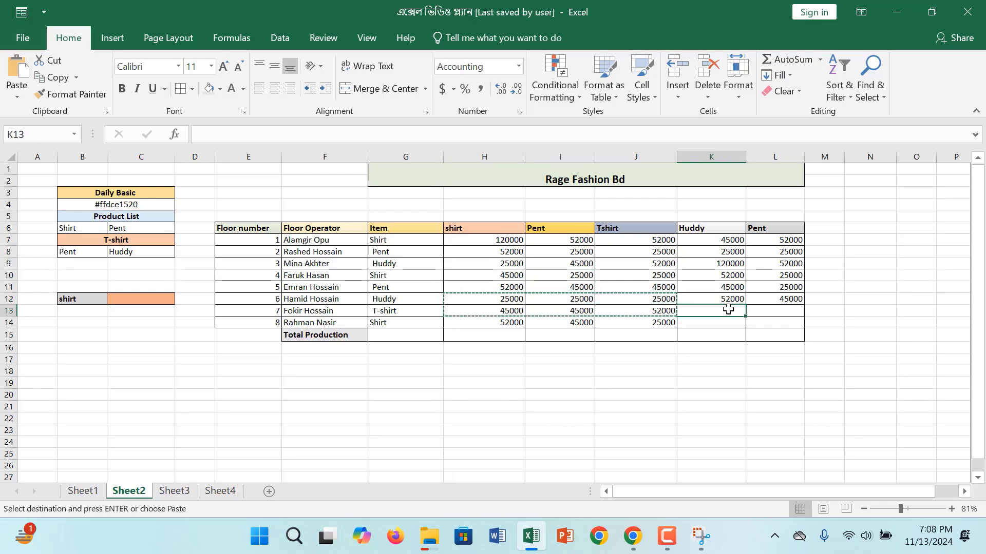
{"action": "key", "text": "ctrl+v"}
Clear the surplus values in M13:M14 outside the table and remove the borders of these cells
{"action": "left_click_drag", "start_coordinate": [834, 311], "coordinate": [835, 316]}
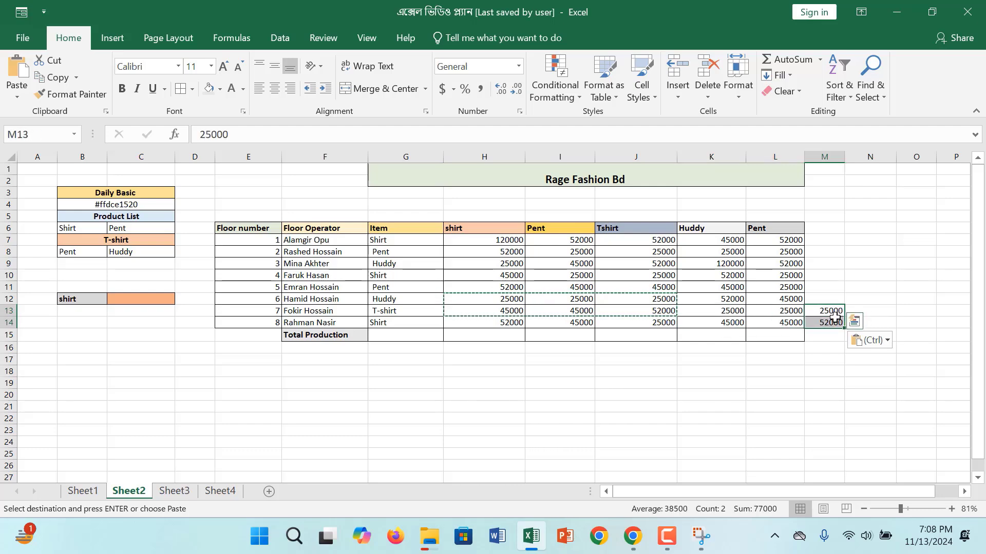
{"action": "right_click", "coordinate": [835, 317]}
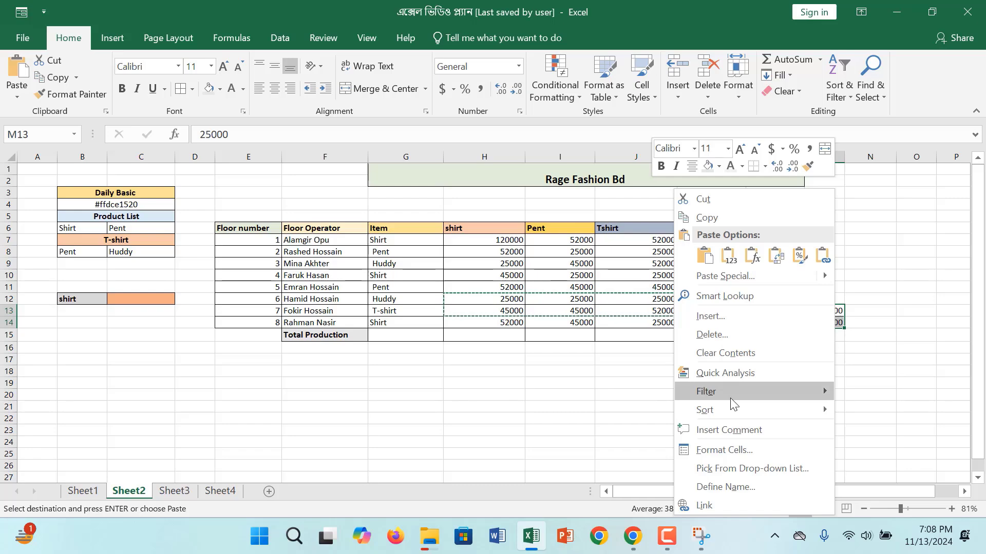
{"action": "left_click", "coordinate": [726, 354]}
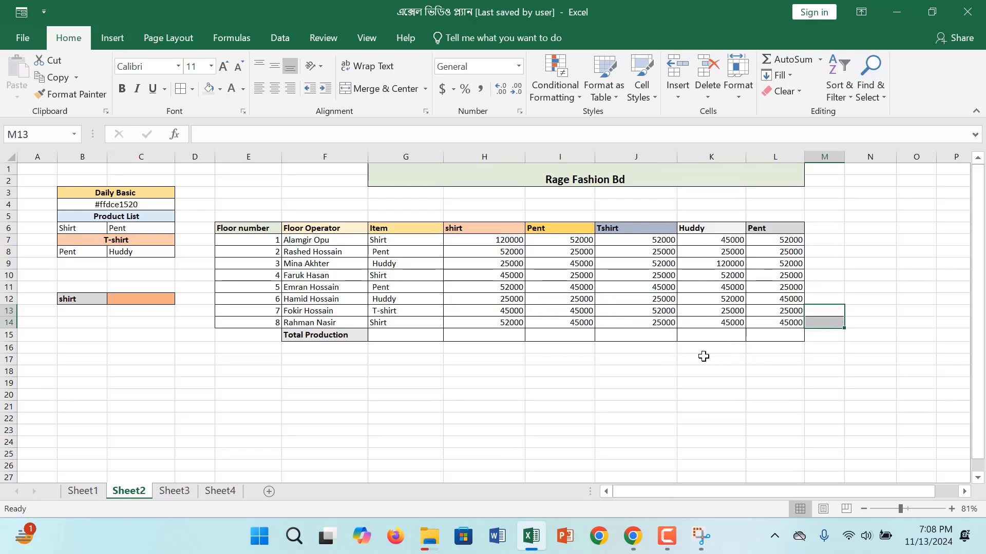
{"action": "left_click", "coordinate": [704, 389]}
{"action": "left_click", "coordinate": [839, 314]}
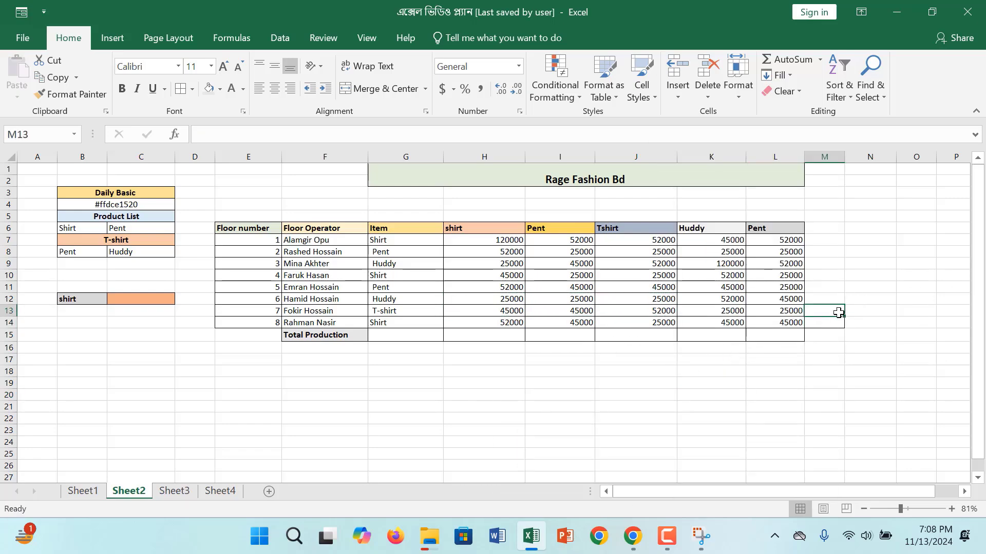
{"action": "left_click_drag", "start_coordinate": [838, 313], "coordinate": [838, 323]}
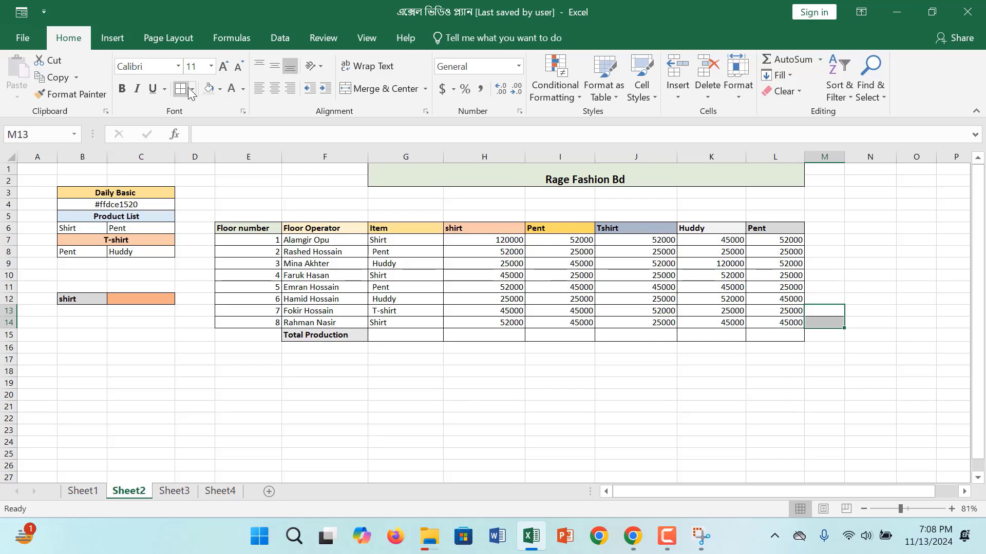
{"action": "left_click", "coordinate": [192, 90]}
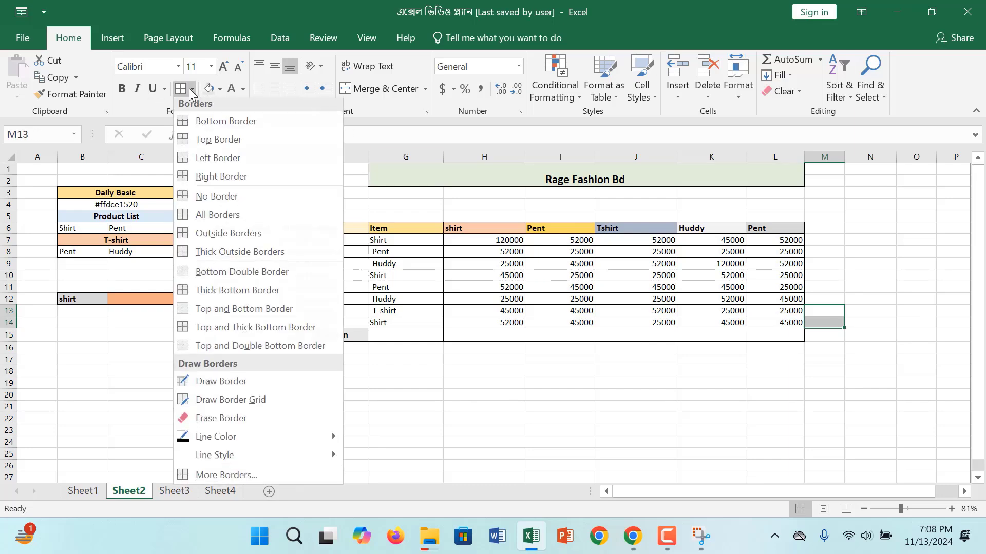
{"action": "left_click", "coordinate": [207, 201]}
Enter the formula =SUM(H7:H13) in H15 as the shirt total of the Total Production row
{"action": "left_click", "coordinate": [403, 333]}
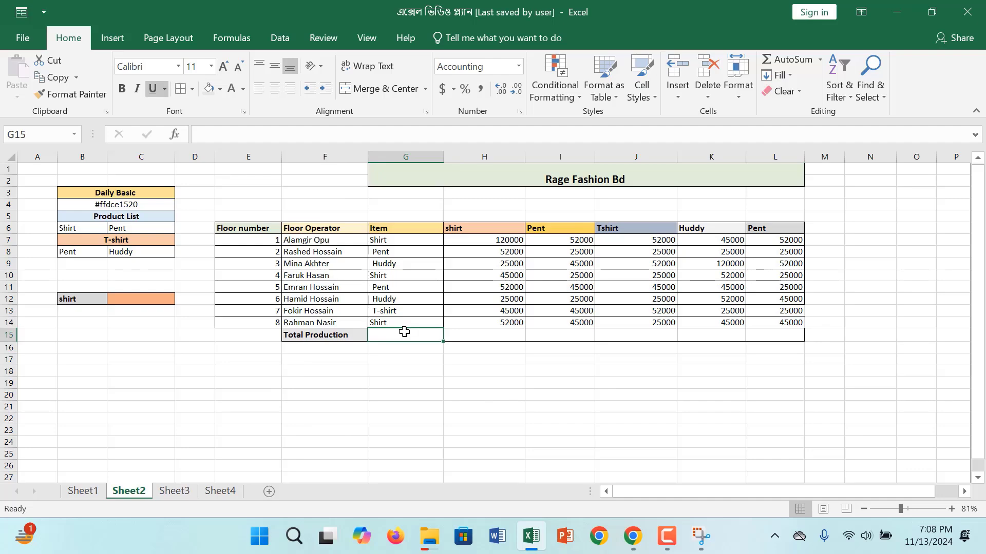
{"action": "left_click", "coordinate": [472, 340]}
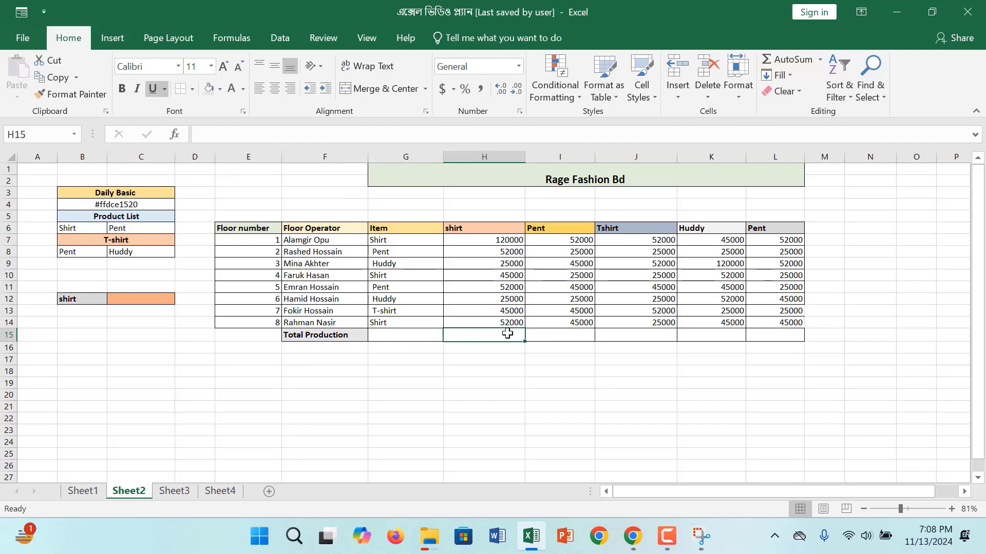
{"action": "type", "text": "="}
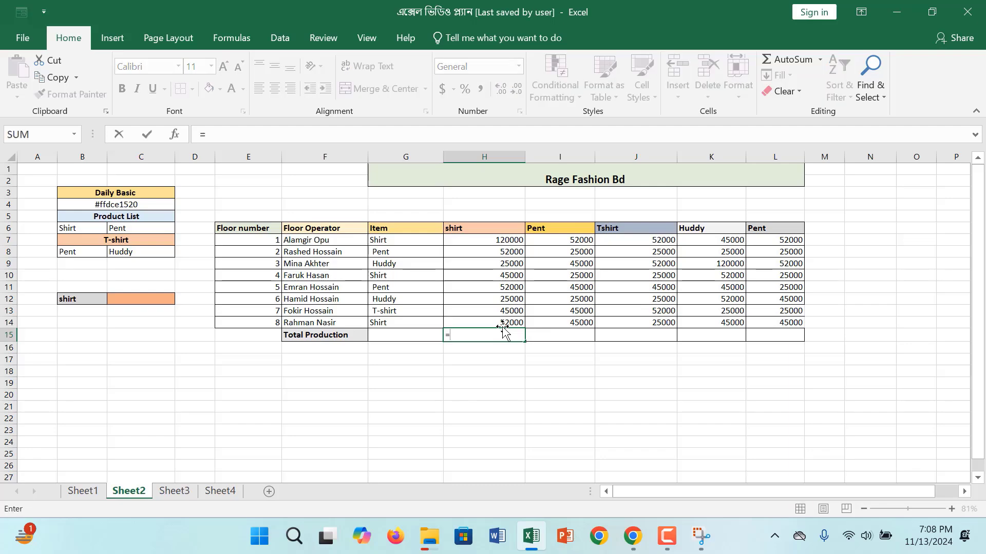
{"action": "type", "text": "su,"}
{"action": "key", "text": "BackSpace"}
{"action": "type", "text": "m"}
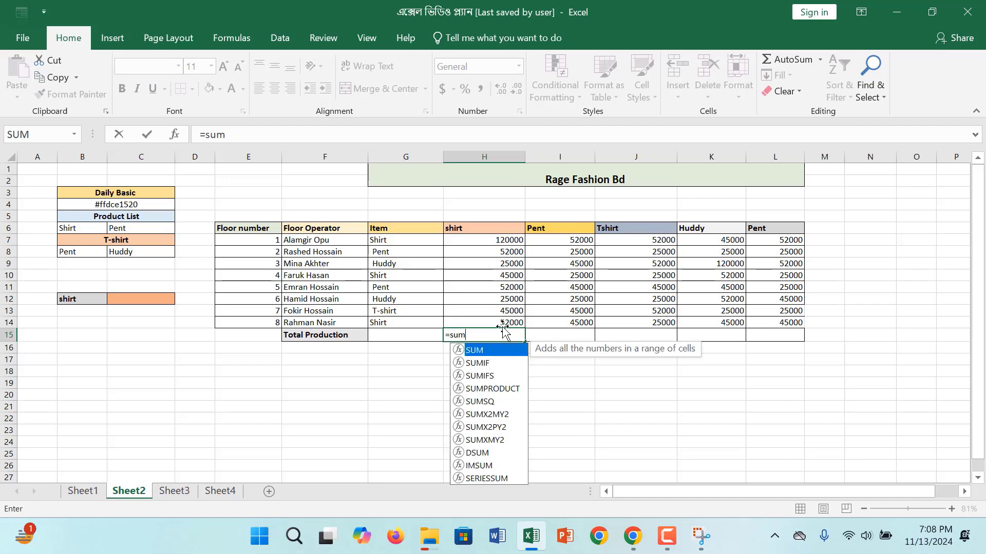
{"action": "type", "text": ","}
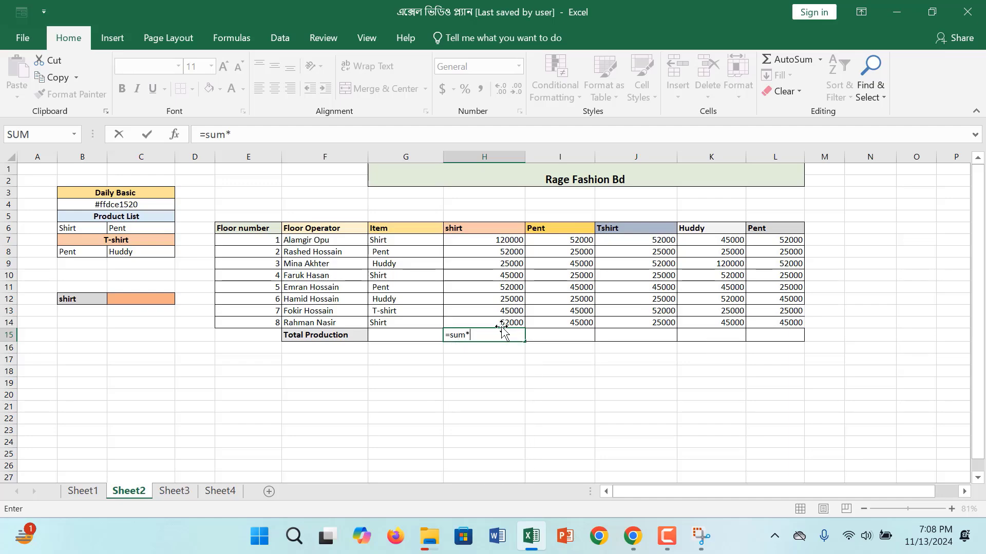
{"action": "key", "text": "BackSpace"}
{"action": "type", "text": "("}
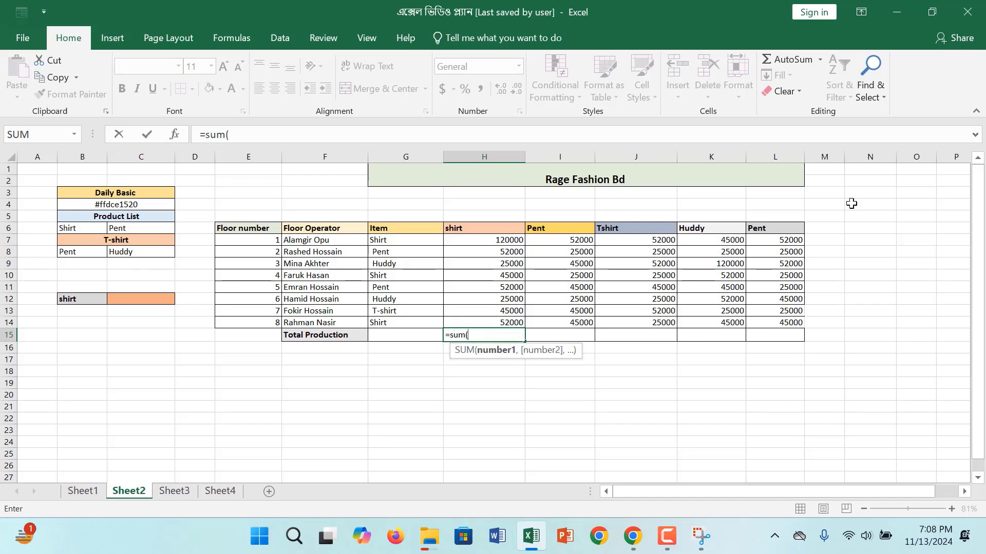
{"action": "left_click", "coordinate": [501, 243]}
{"action": "left_click_drag", "start_coordinate": [501, 250], "coordinate": [491, 312]}
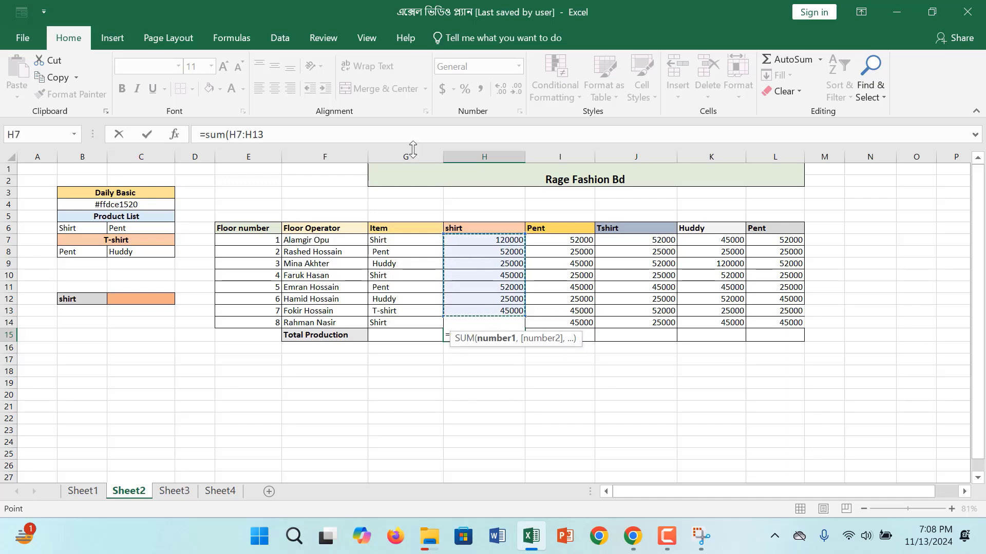
{"action": "type", "text": ")"}
{"action": "key", "text": "Return"}
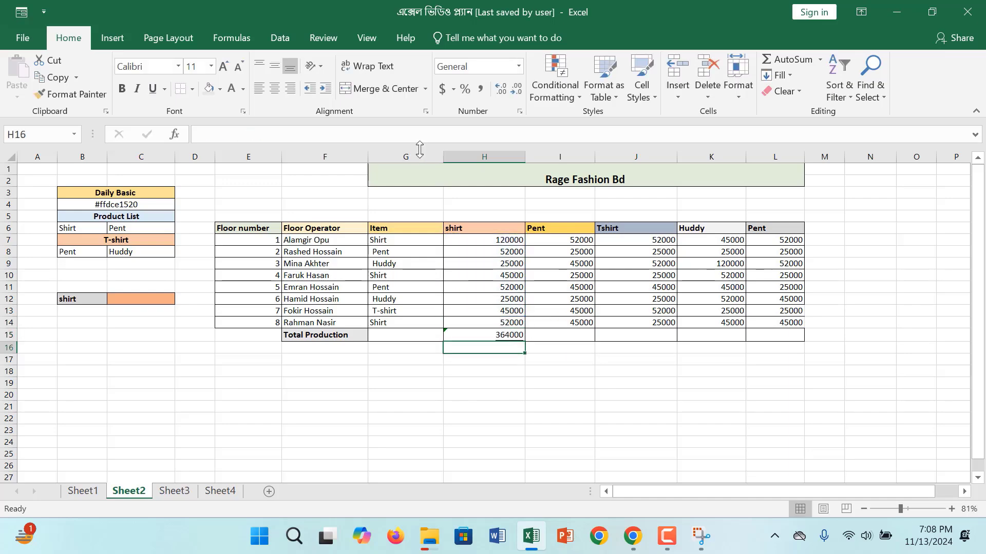
Fill the shirt total formula across to L15 and format the totals H15:L15 in bold at font size 12
{"action": "left_click", "coordinate": [483, 331]}
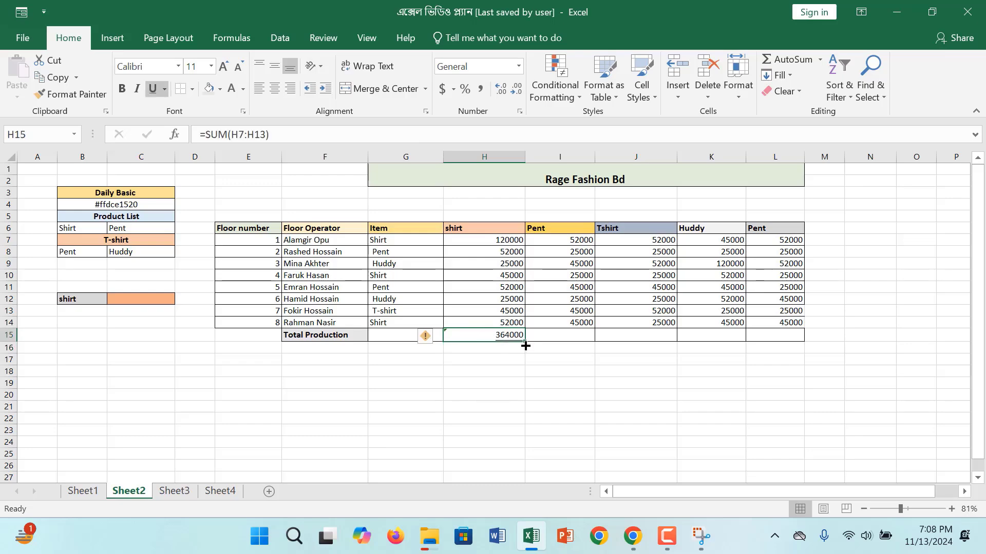
{"action": "left_click_drag", "start_coordinate": [525, 346], "coordinate": [796, 349]}
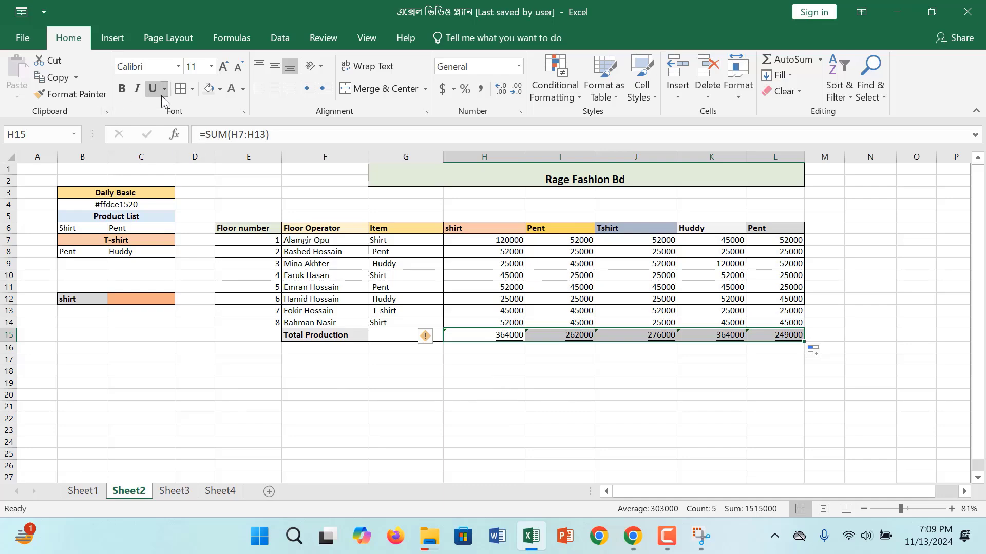
{"action": "left_click", "coordinate": [121, 92]}
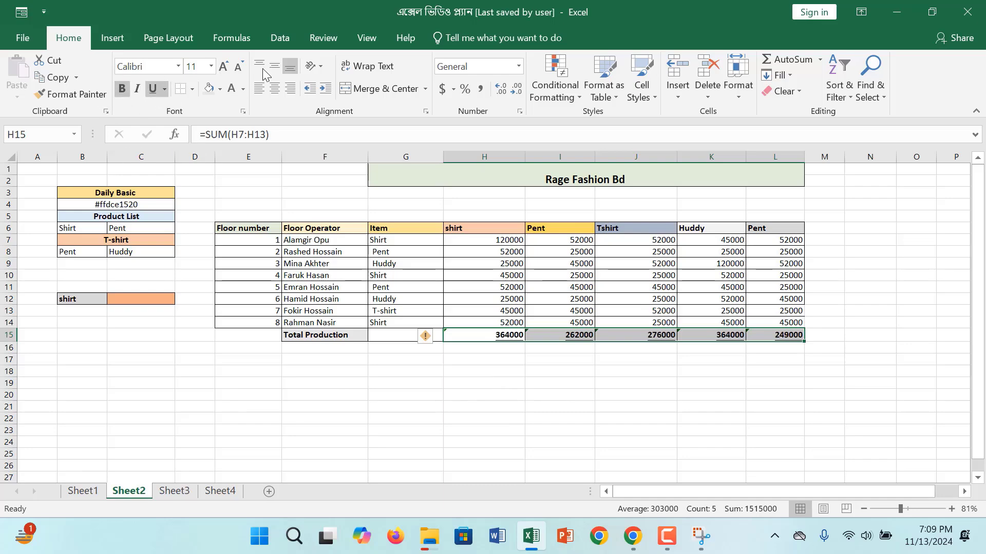
{"action": "left_click", "coordinate": [224, 67]}
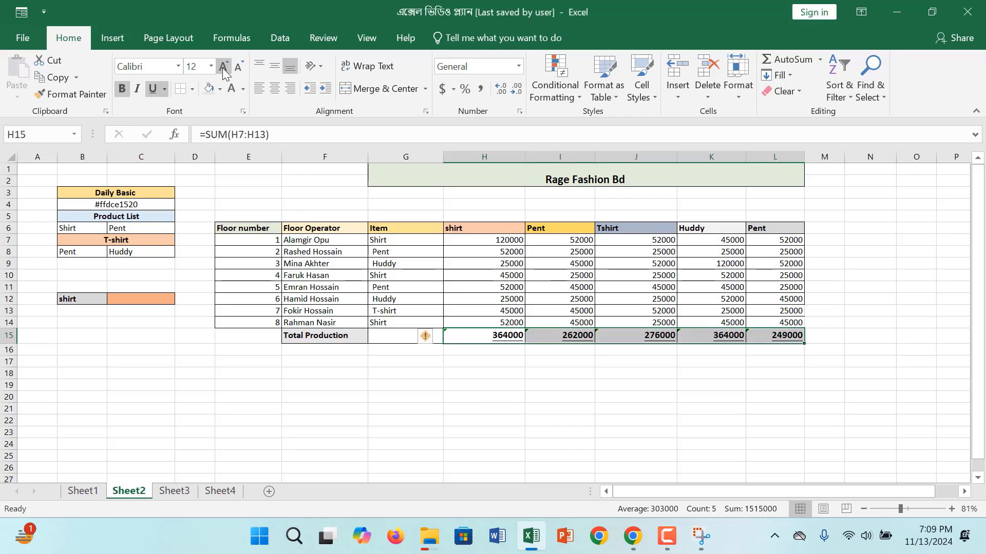
{"action": "left_click", "coordinate": [416, 467]}
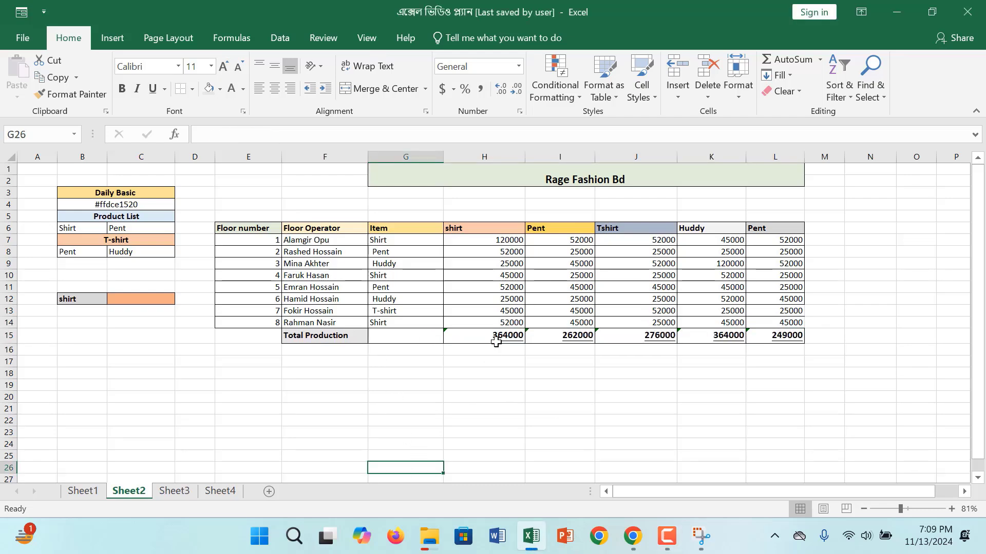
{"action": "left_click", "coordinate": [387, 421]}
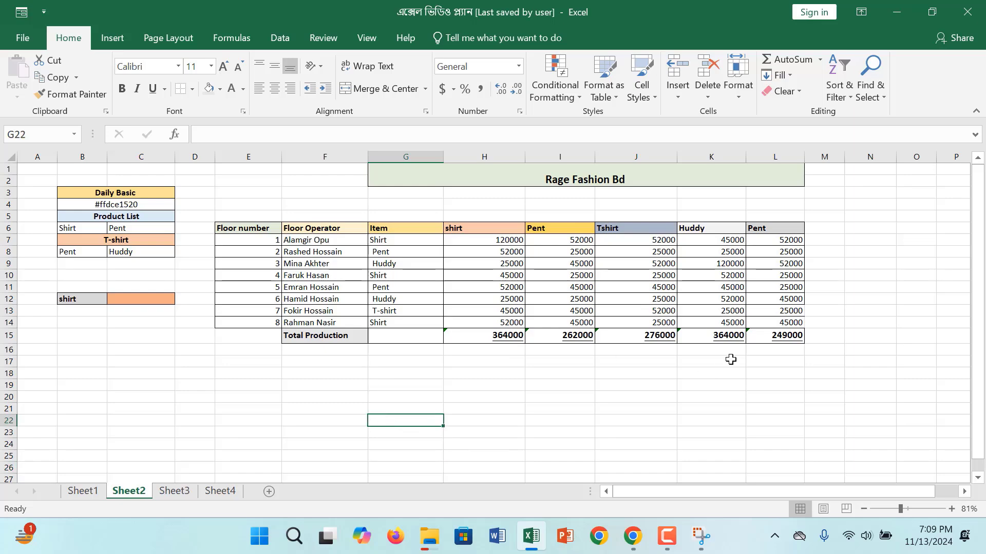
{"action": "left_click", "coordinate": [141, 299]}
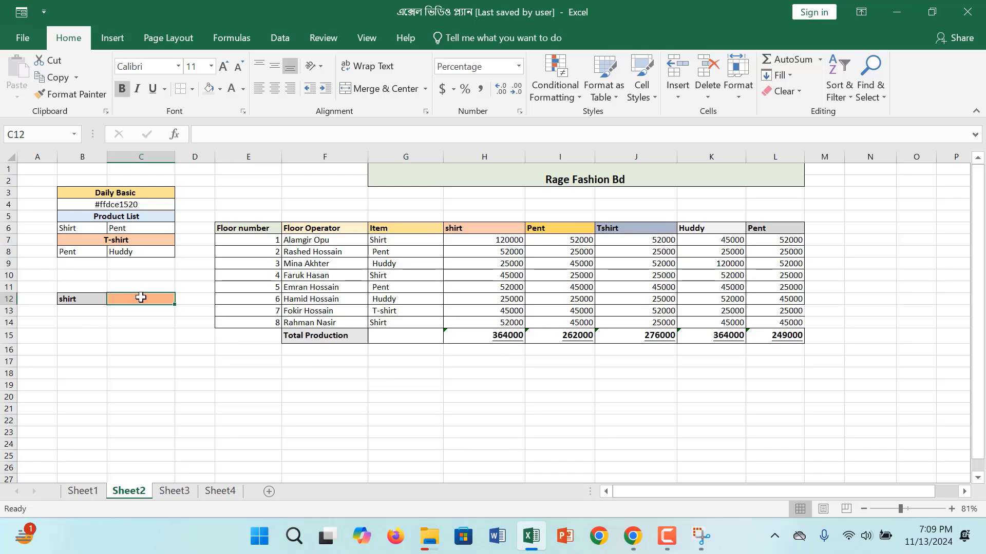
{"action": "left_click", "coordinate": [87, 299]}
{"action": "left_click", "coordinate": [139, 299]}
{"action": "type", "text": "=s"}
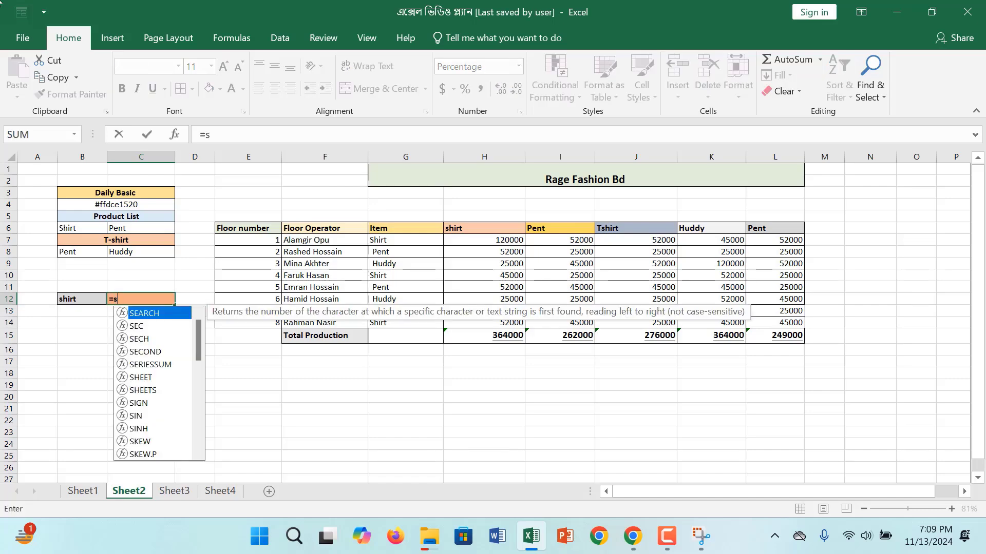
{"action": "key", "text": "BackSpace"}
{"action": "type", "text": "s"}
{"action": "key", "text": "Escape"}
{"action": "key", "text": "BackSpace"}
{"action": "key", "text": "BackSpace"}
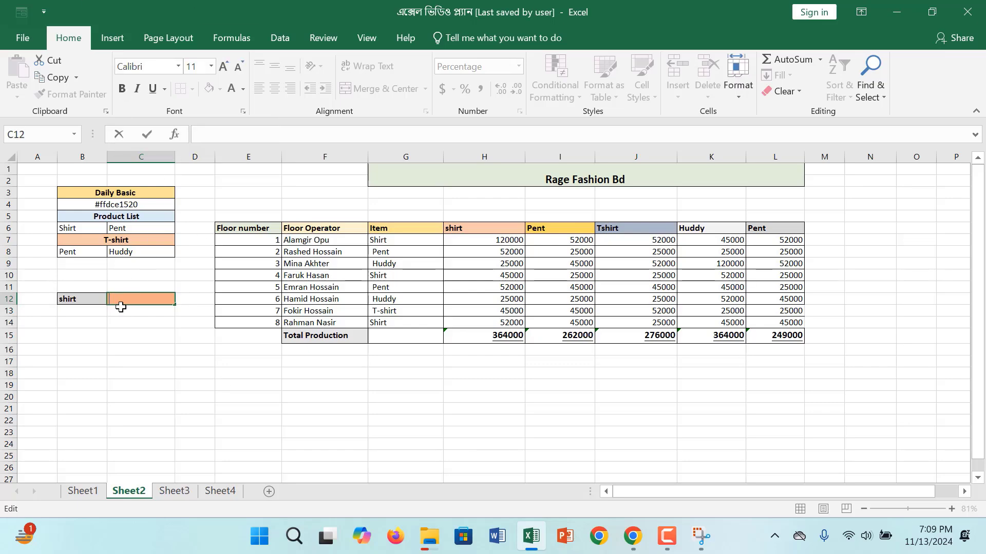
Begin a SUMIF formula in C12, the cell beside the shirt label
{"action": "type", "text": "=su"}
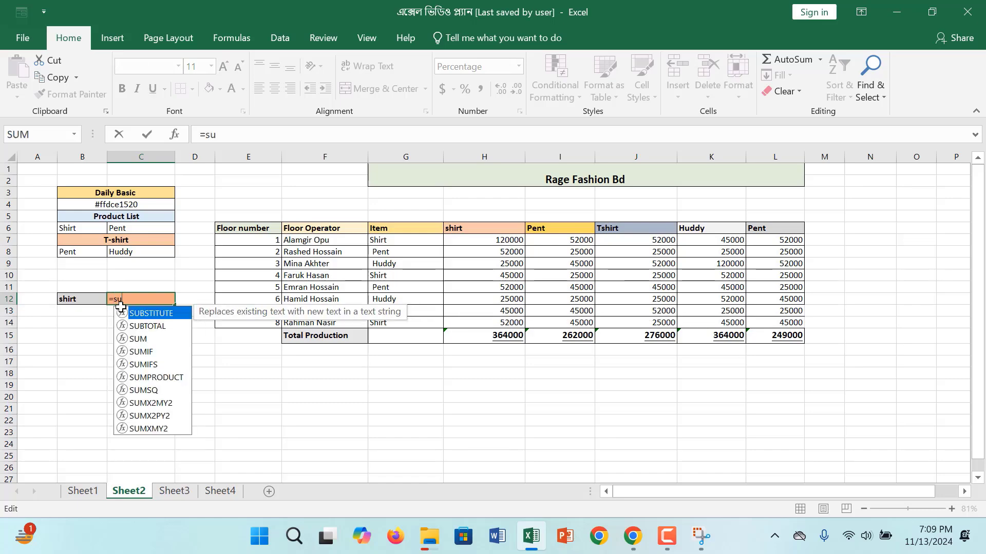
{"action": "type", "text": "mif"}
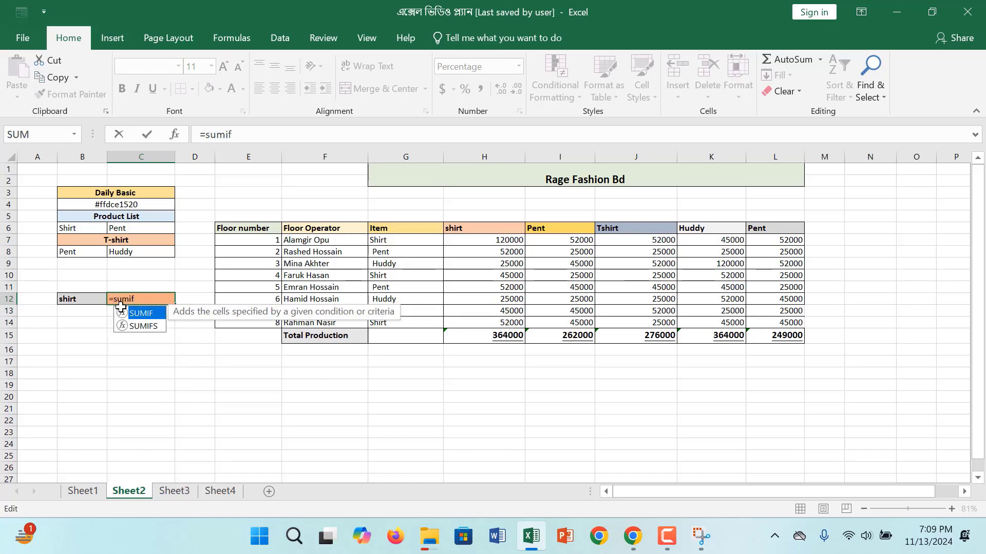
{"action": "type", "text": "("}
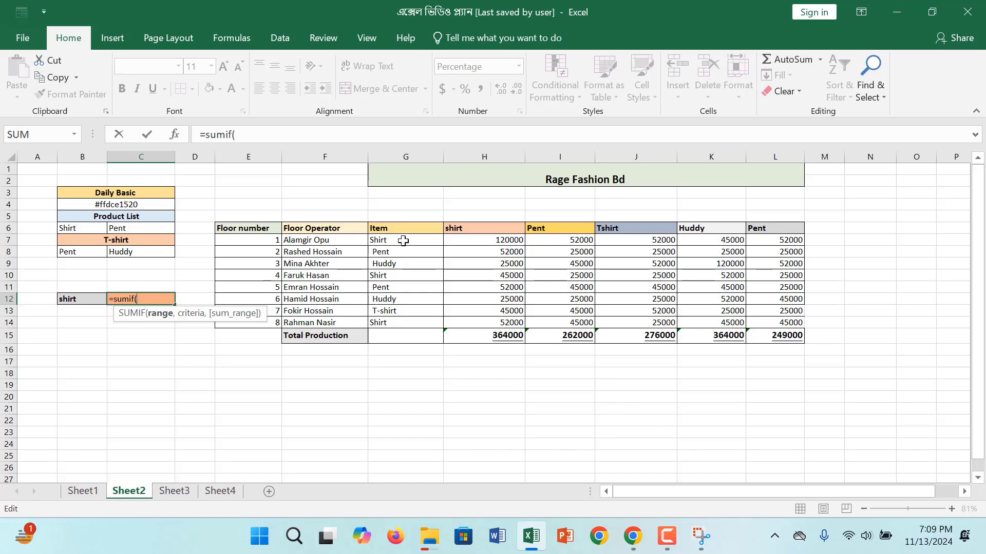
{"action": "left_click_drag", "start_coordinate": [403, 241], "coordinate": [404, 319]}
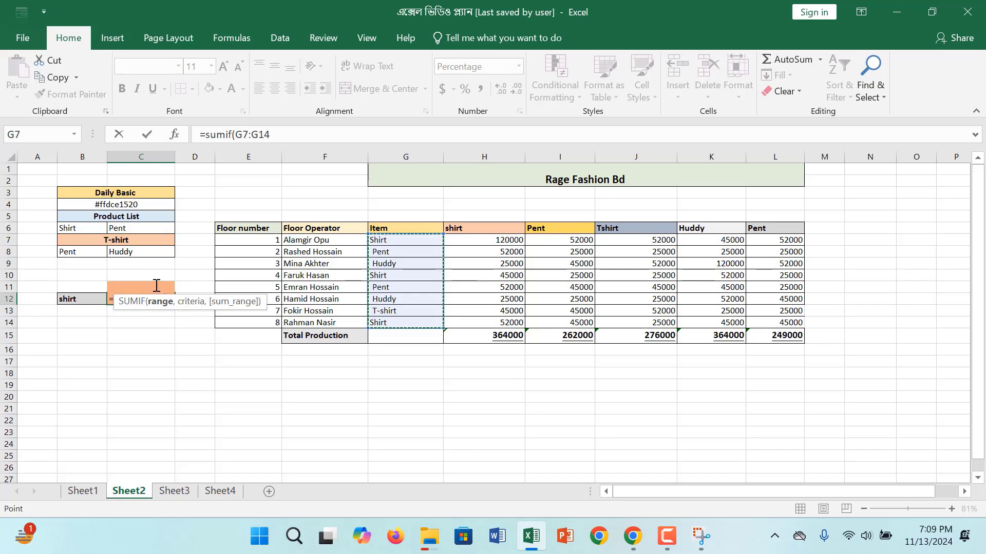
{"action": "left_click", "coordinate": [165, 300]}
{"action": "left_click_drag", "start_coordinate": [167, 301], "coordinate": [151, 303]}
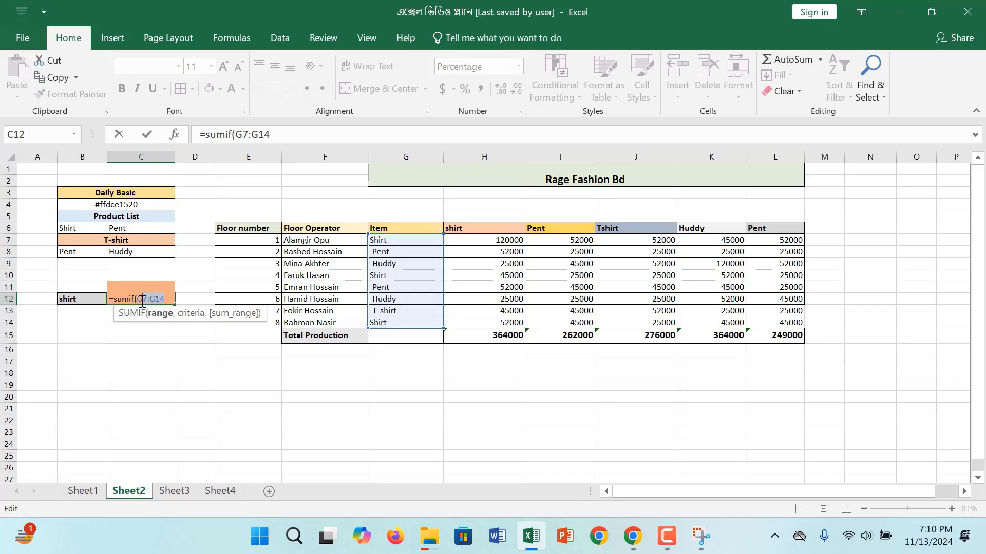
{"action": "key", "text": "BackSpace"}
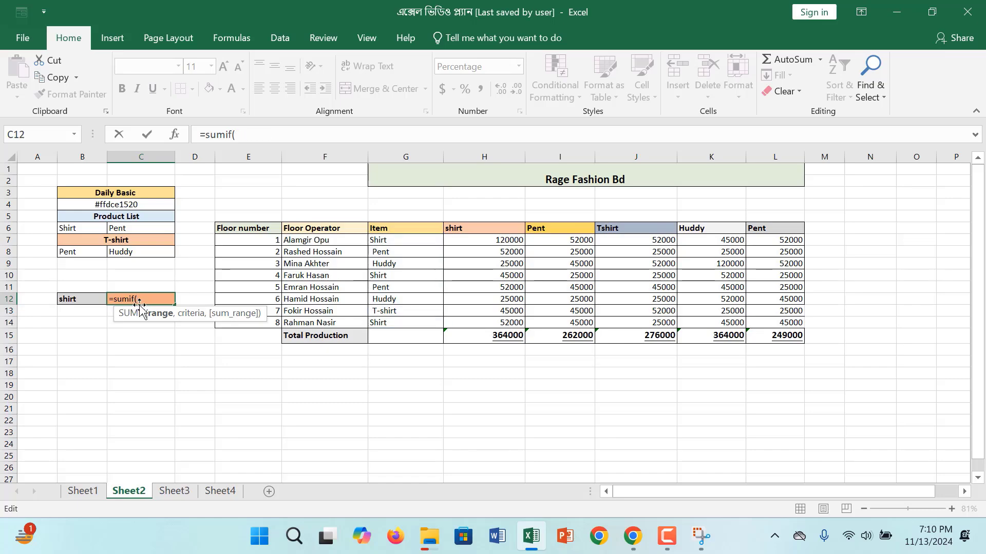
Complete the SUMIF formula in C12 with F7:F14 as range, "shirt" as criterion and H7:H15 as sum range
{"action": "left_click_drag", "start_coordinate": [320, 238], "coordinate": [322, 318]}
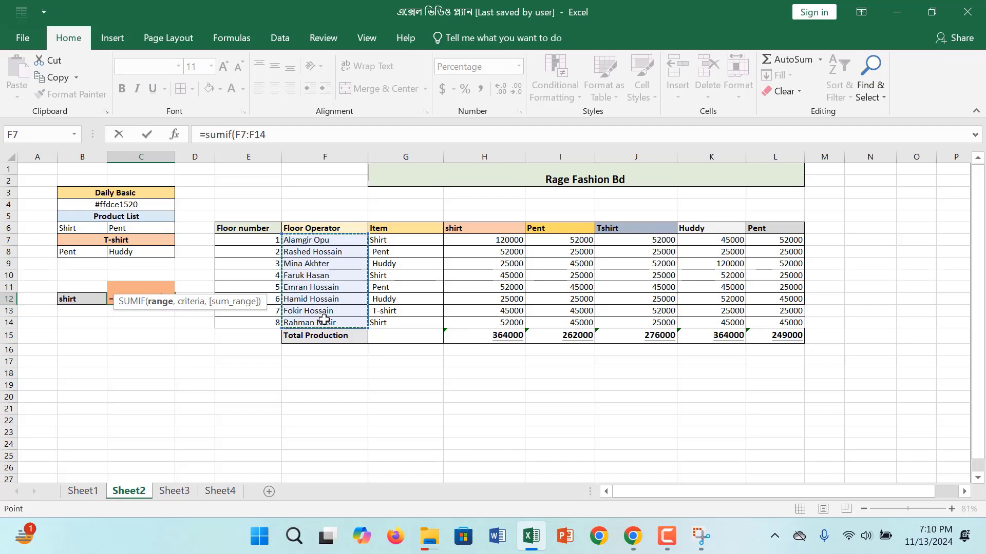
{"action": "type", "text": ","}
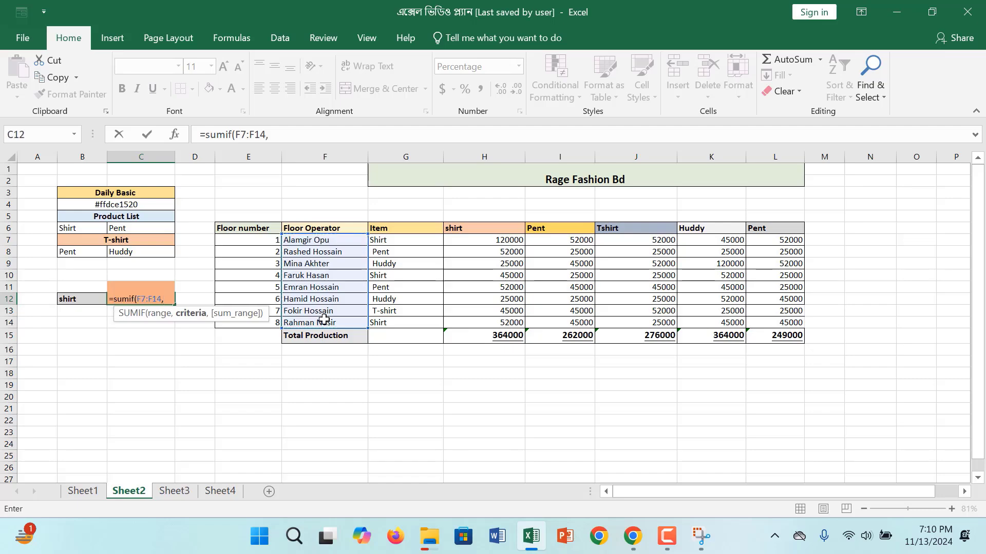
{"action": "type", "text": "\"shi"}
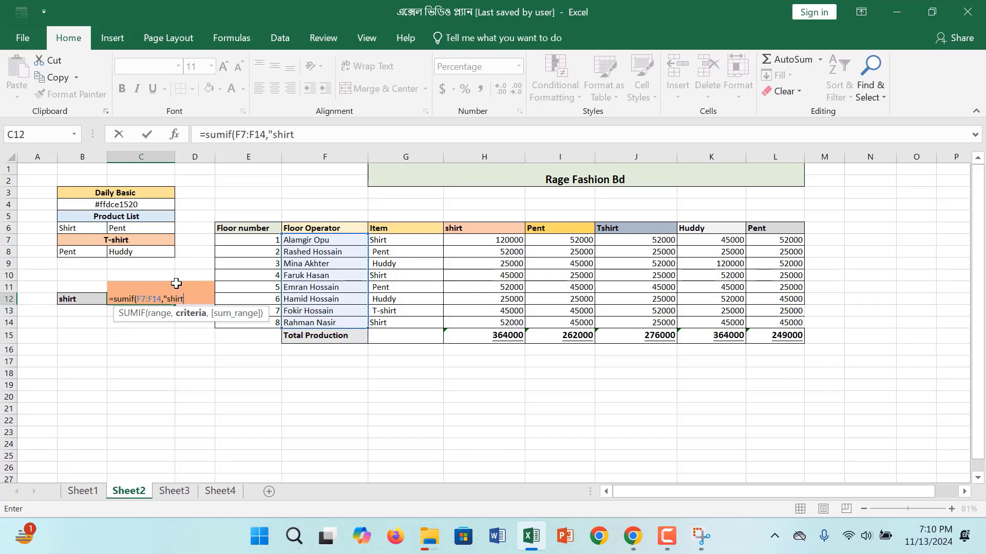
{"action": "type", "text": "rt\","}
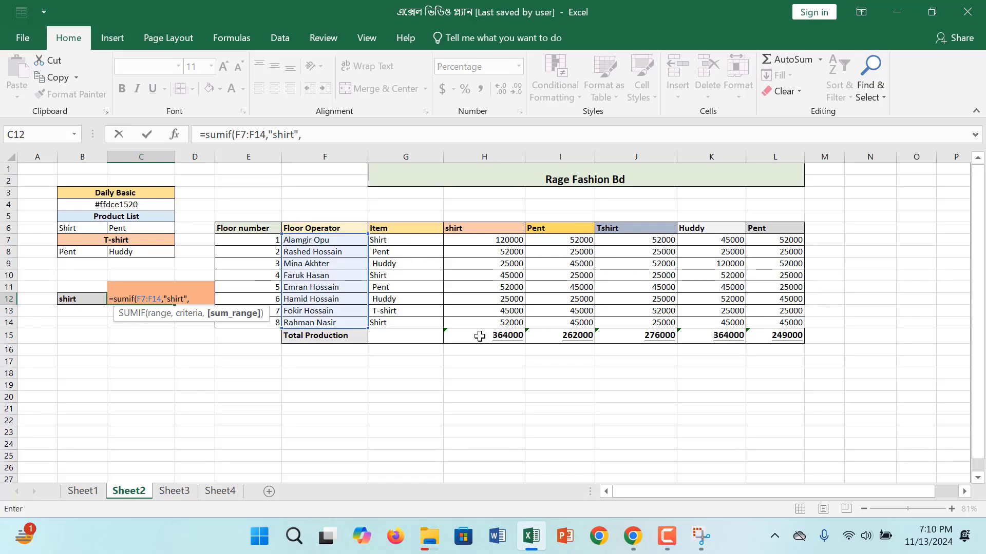
{"action": "left_click_drag", "start_coordinate": [480, 336], "coordinate": [511, 241]}
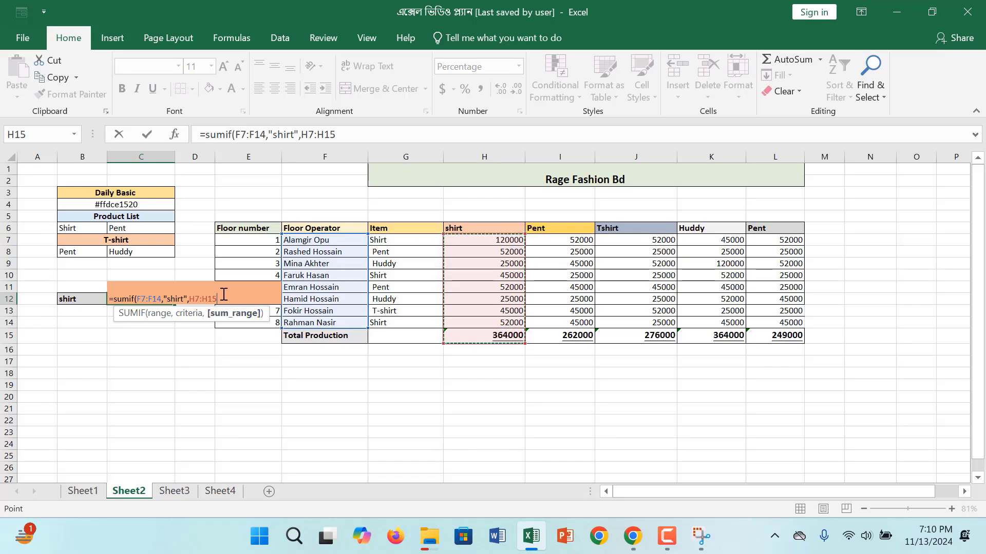
{"action": "type", "text": ")"}
{"action": "key", "text": "Return"}
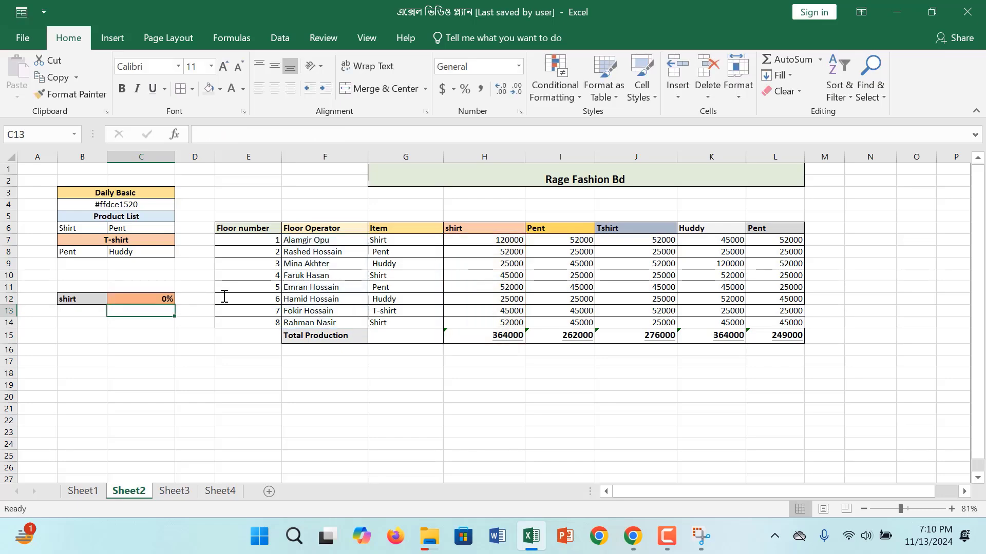
Change the formula in C12 to =SUMIF(G7:G14,"shirt",H15:L15) and format the cell as Percentage
{"action": "double_click", "coordinate": [152, 298]}
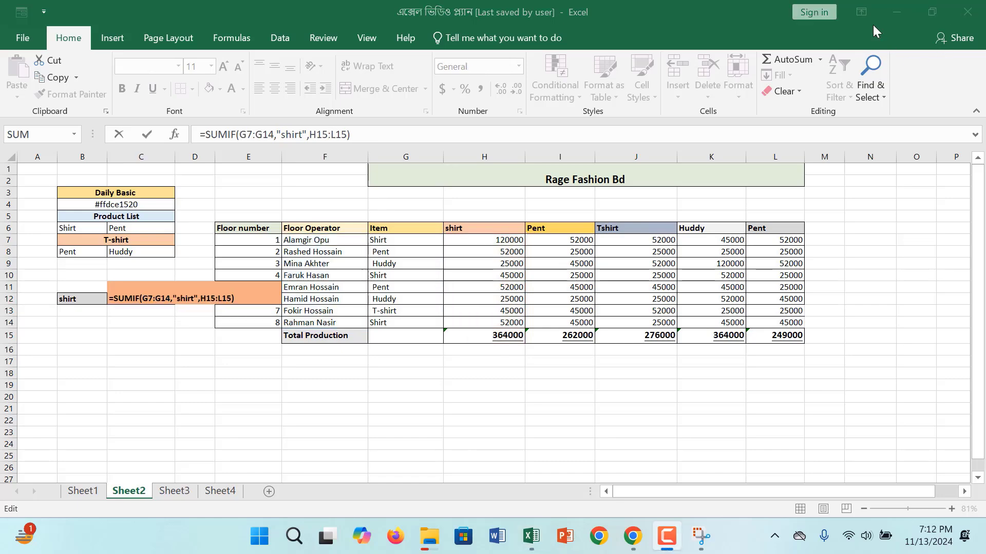
{"action": "left_click", "coordinate": [257, 295]}
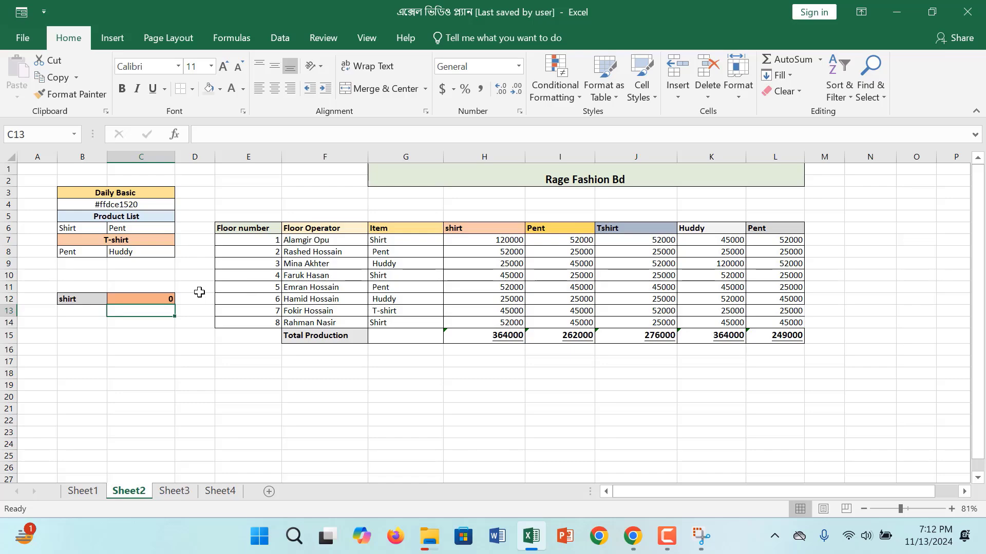
{"action": "left_click", "coordinate": [160, 298]}
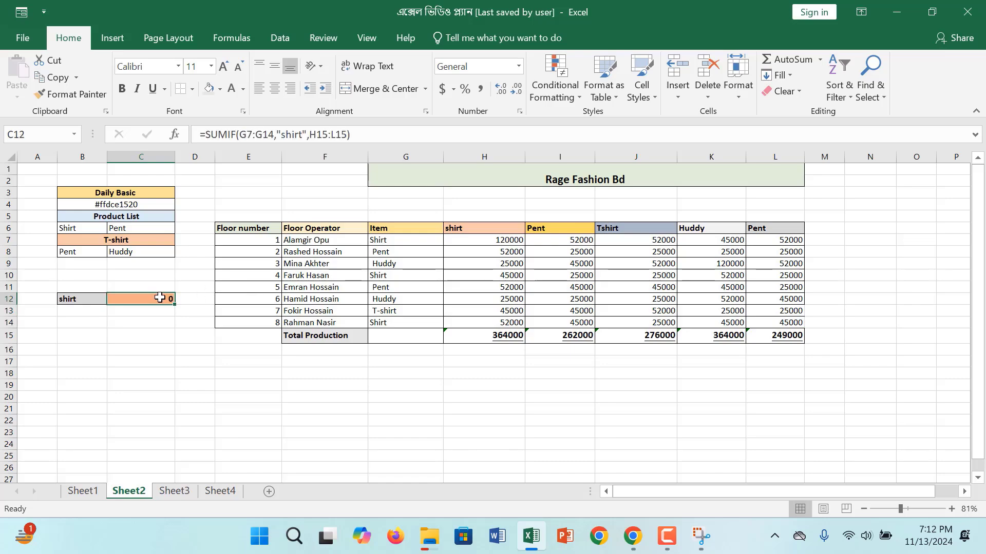
{"action": "left_click", "coordinate": [518, 66]}
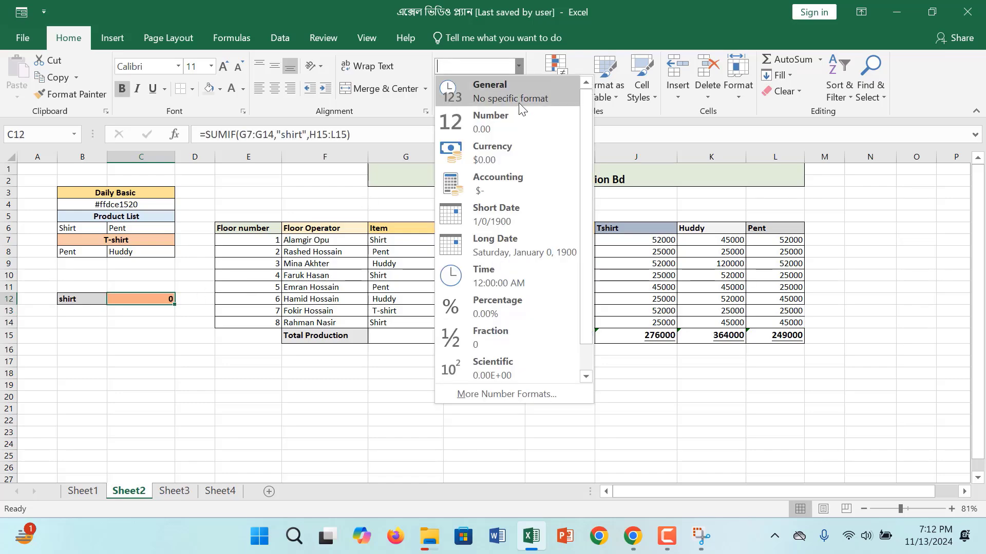
{"action": "left_click", "coordinate": [525, 311]}
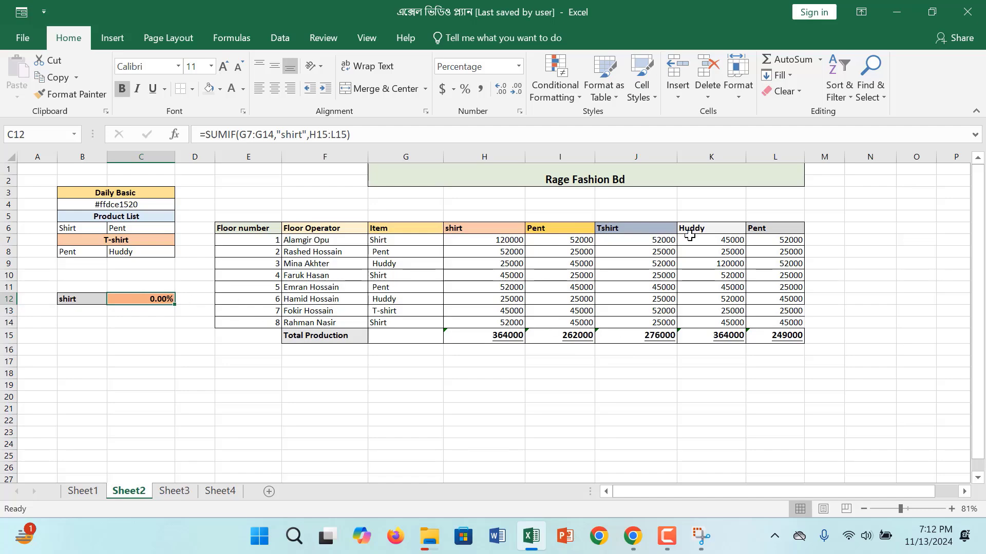
Examine the SUMIF formula in C12 together with the Item and Total Production cells it refers to
{"action": "left_click", "coordinate": [661, 277]}
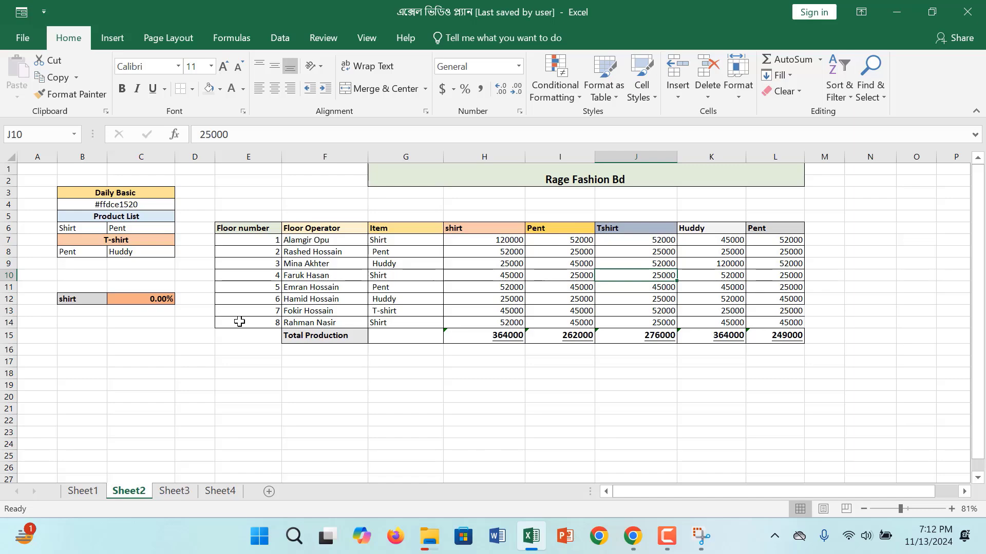
{"action": "double_click", "coordinate": [148, 299]}
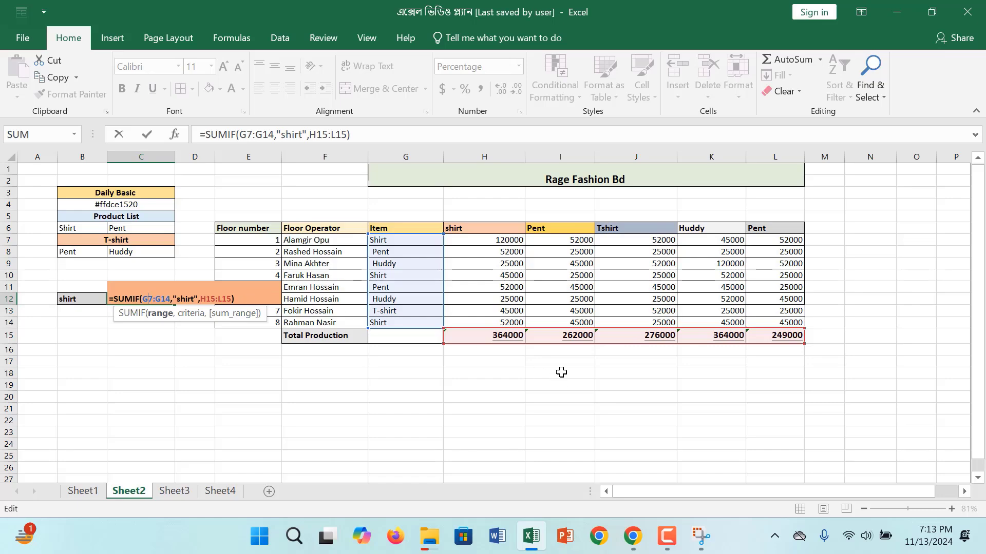
{"action": "left_click", "coordinate": [585, 322]}
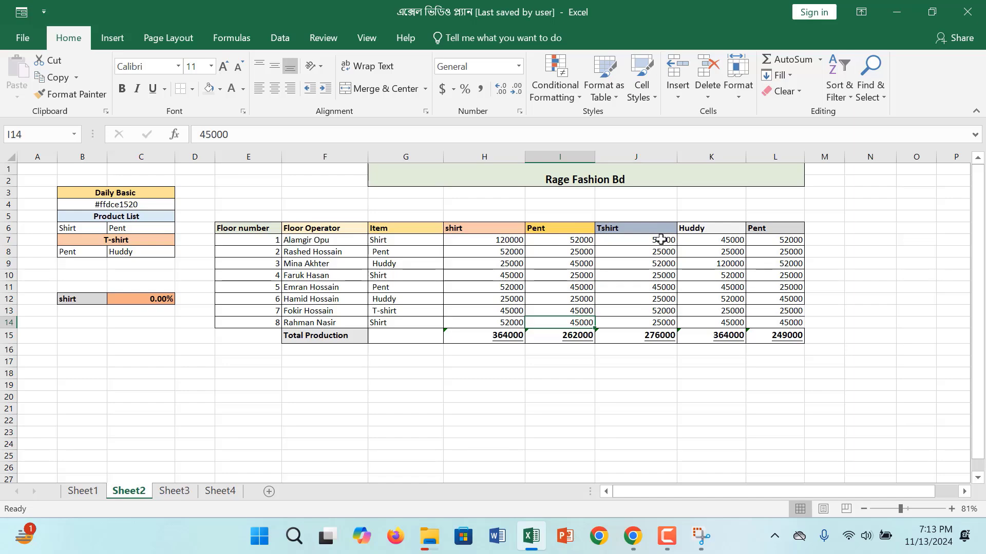
{"action": "left_click", "coordinate": [143, 300]}
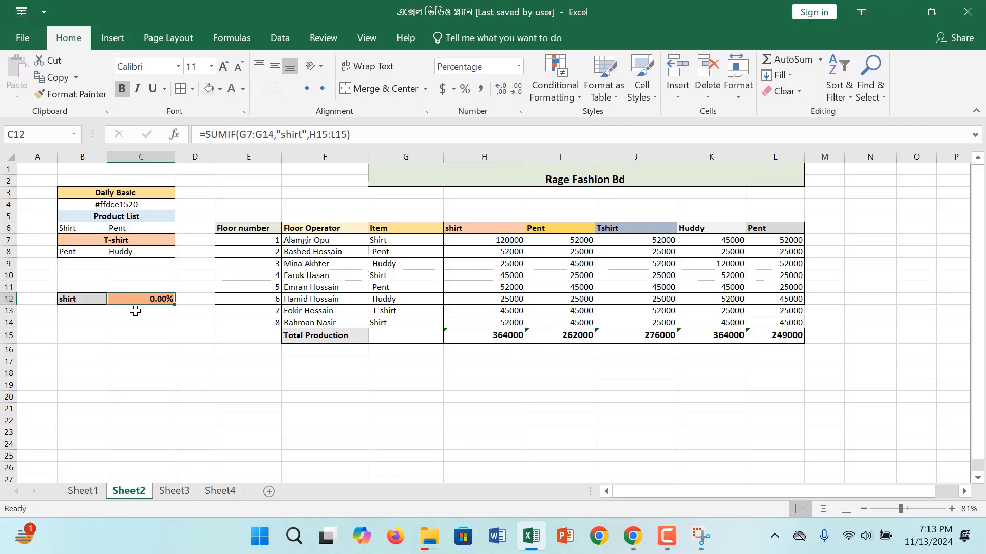
{"action": "left_click", "coordinate": [579, 285]}
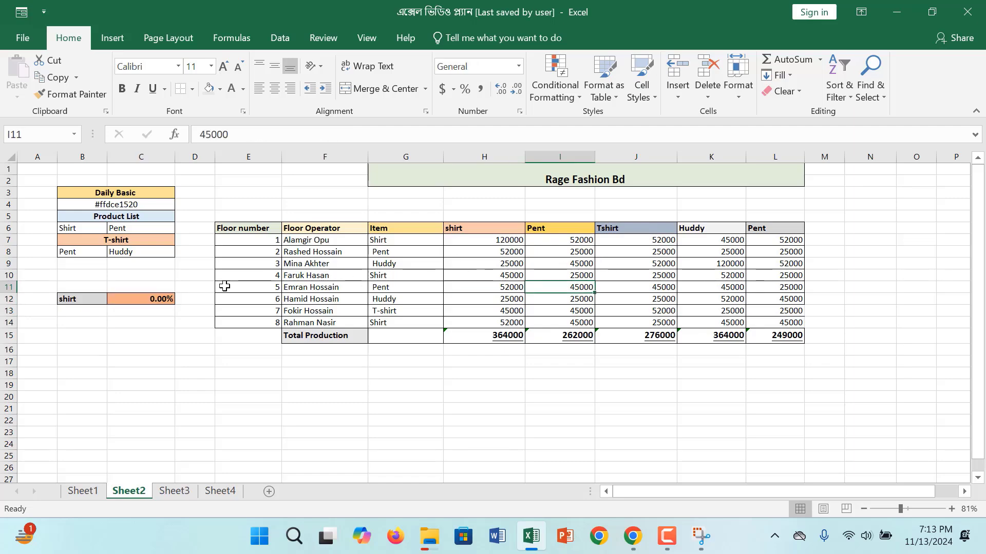
{"action": "left_click", "coordinate": [381, 243]}
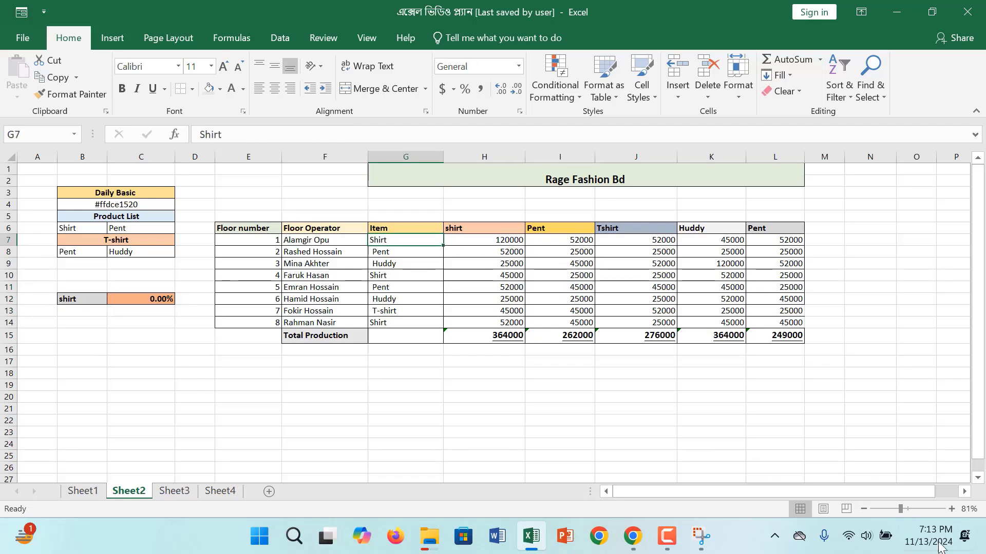
{"action": "left_click", "coordinate": [905, 509]}
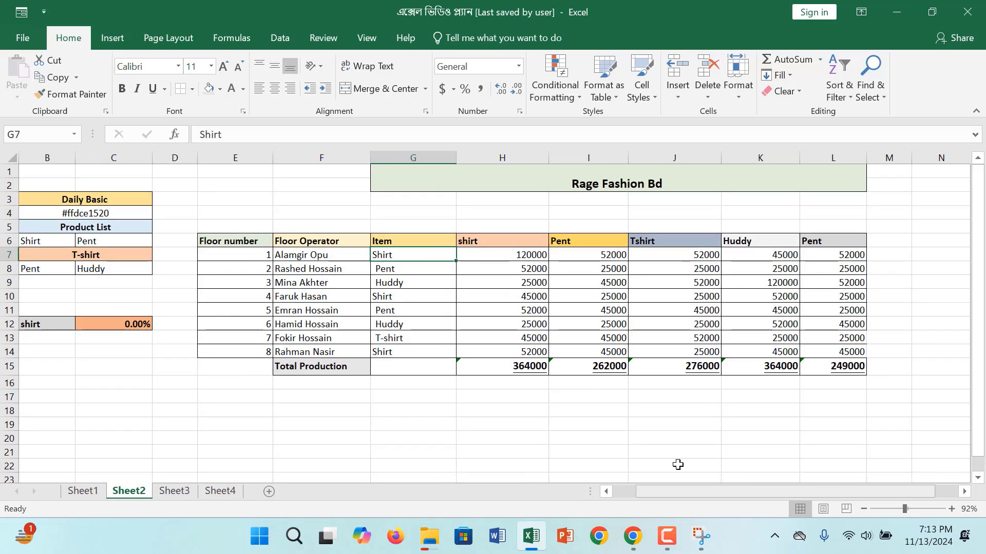
{"action": "left_click", "coordinate": [383, 299]}
{"action": "left_click", "coordinate": [412, 268]}
{"action": "left_click", "coordinate": [103, 322]}
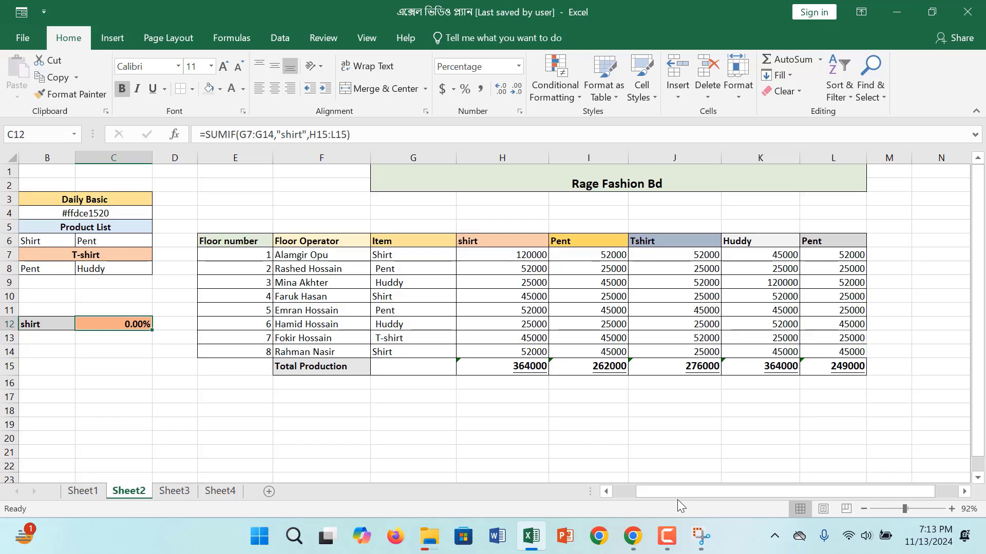
{"action": "left_click_drag", "start_coordinate": [674, 493], "coordinate": [607, 494]}
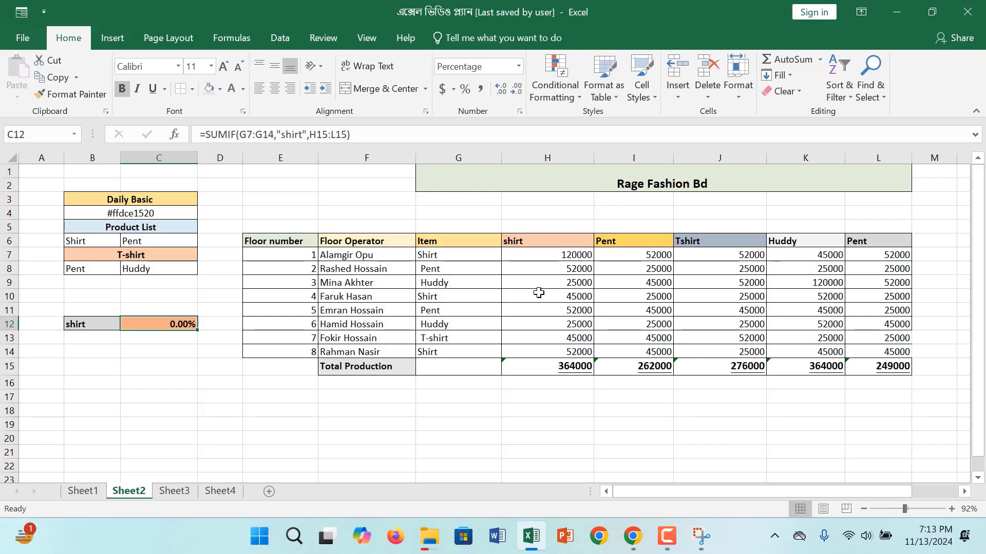
{"action": "double_click", "coordinate": [185, 323]}
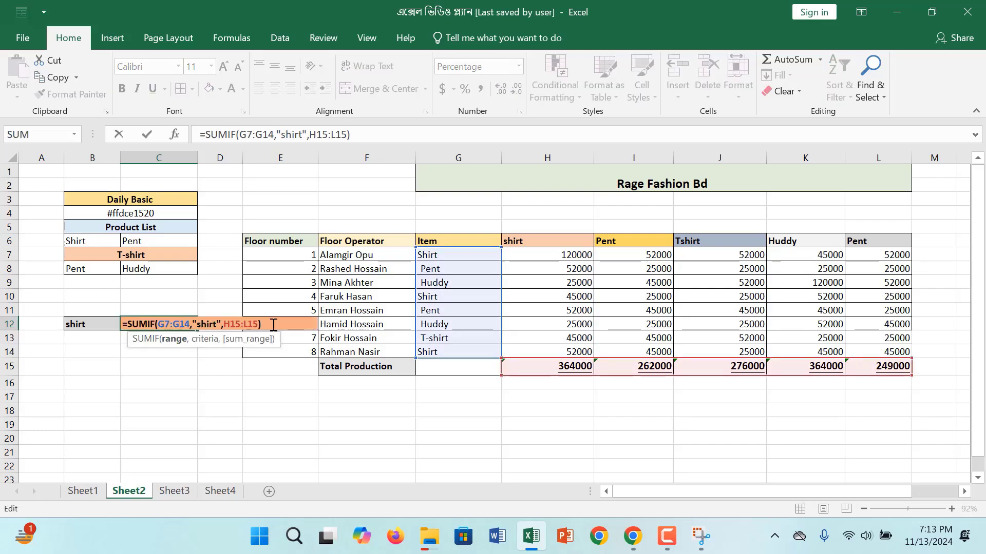
{"action": "left_click", "coordinate": [276, 325]}
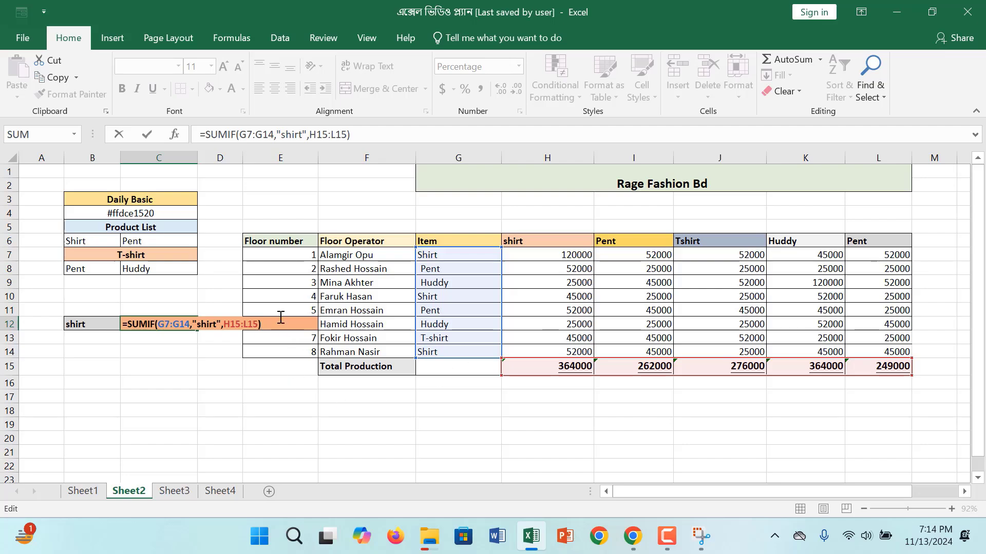
{"action": "key", "text": "Return"}
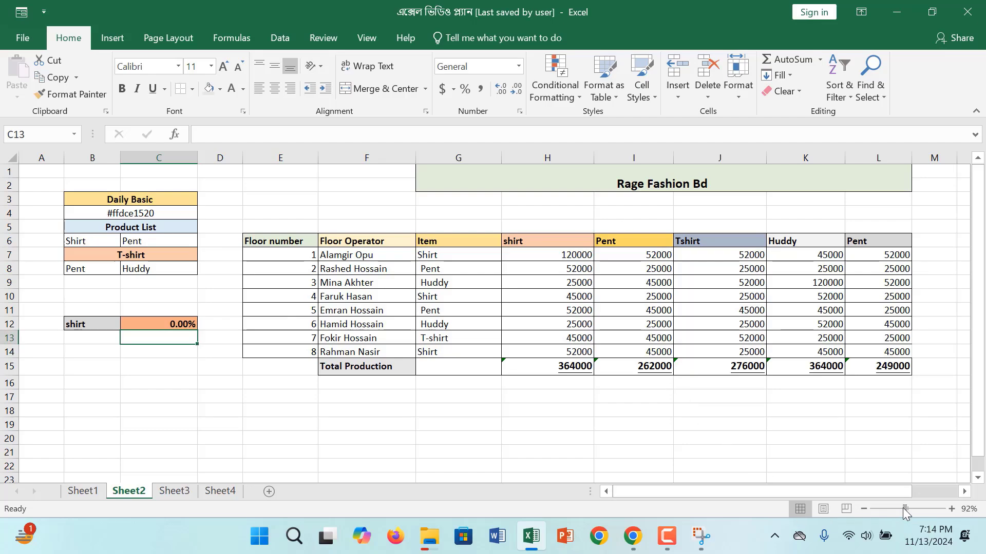
{"action": "left_click_drag", "start_coordinate": [904, 508], "coordinate": [896, 508]}
{"action": "left_click", "coordinate": [446, 415]}
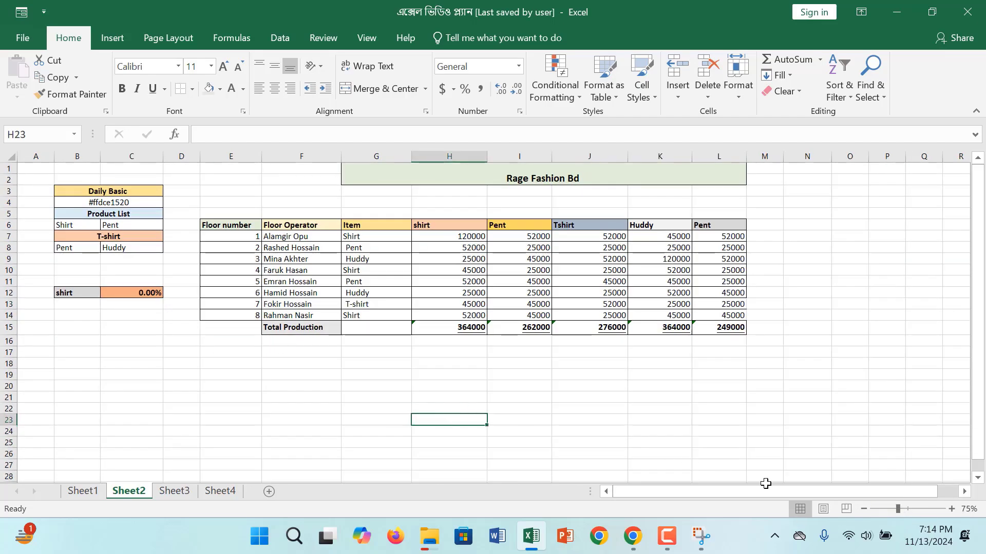
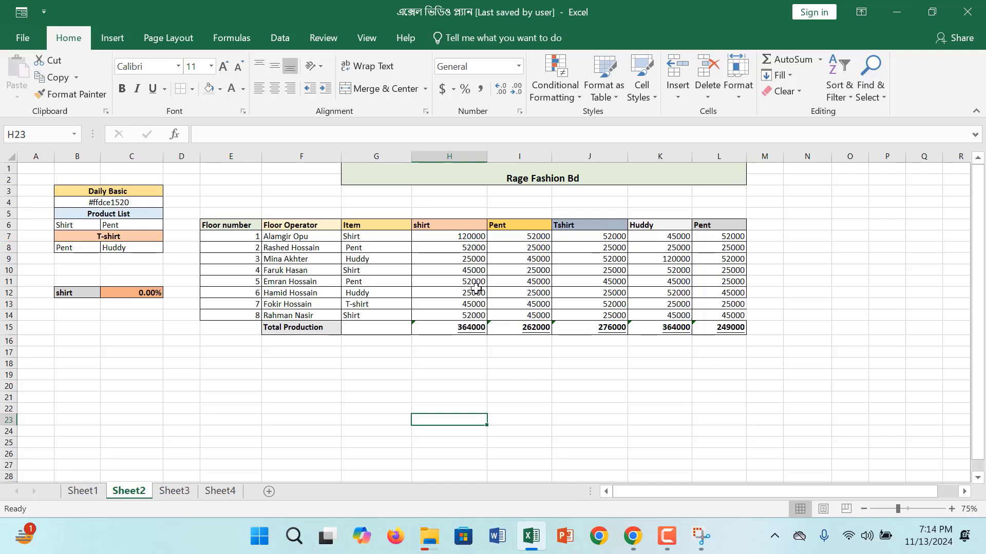
{"action": "left_click", "coordinate": [238, 240]}
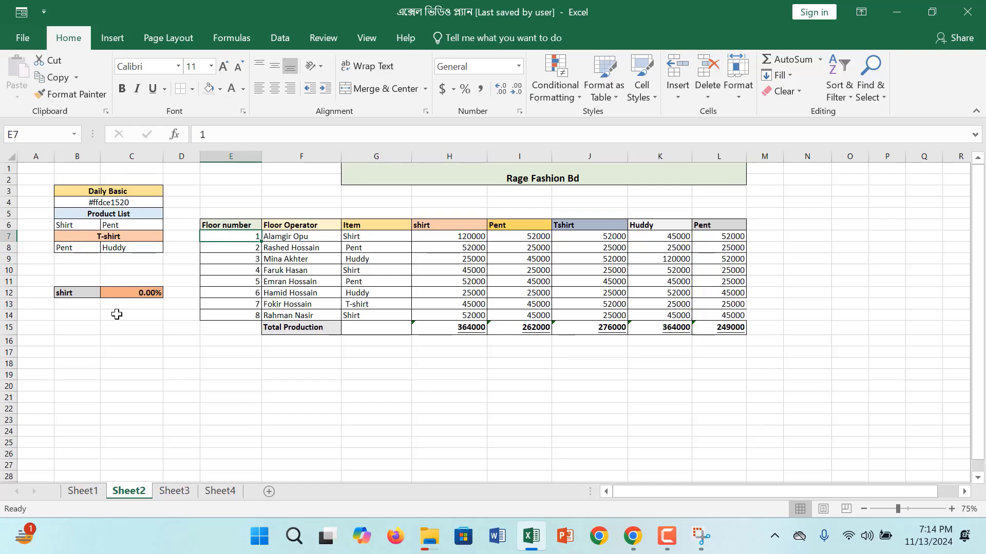
Fill the floor number cells E7, E8 and E9 with light grey shades
{"action": "left_click", "coordinate": [119, 291]}
{"action": "left_click", "coordinate": [117, 236]}
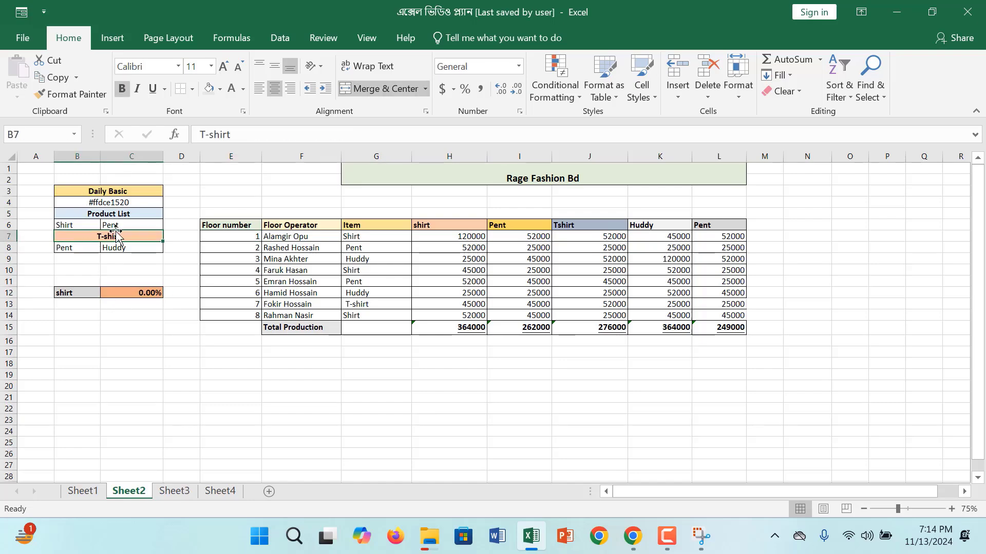
{"action": "left_click", "coordinate": [470, 294]}
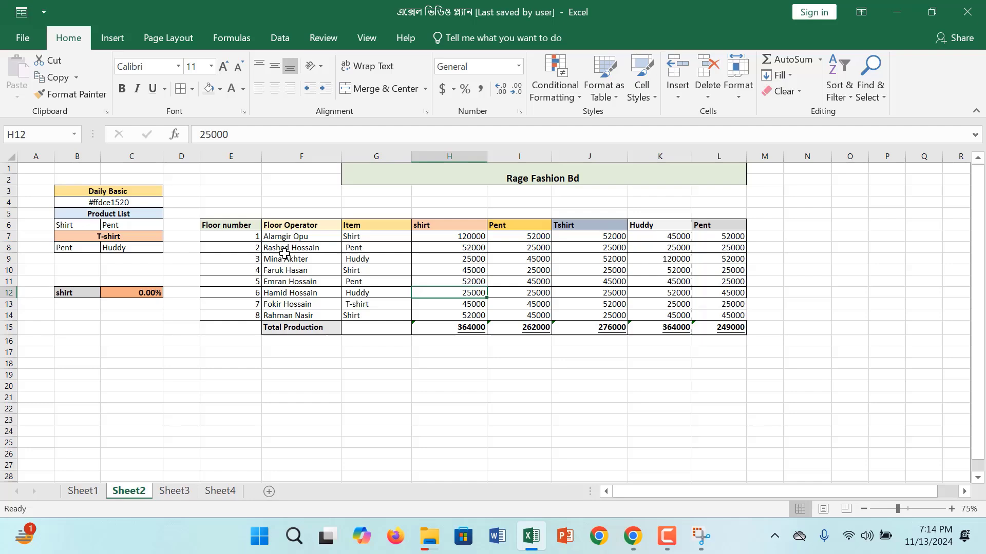
{"action": "left_click", "coordinate": [236, 237]}
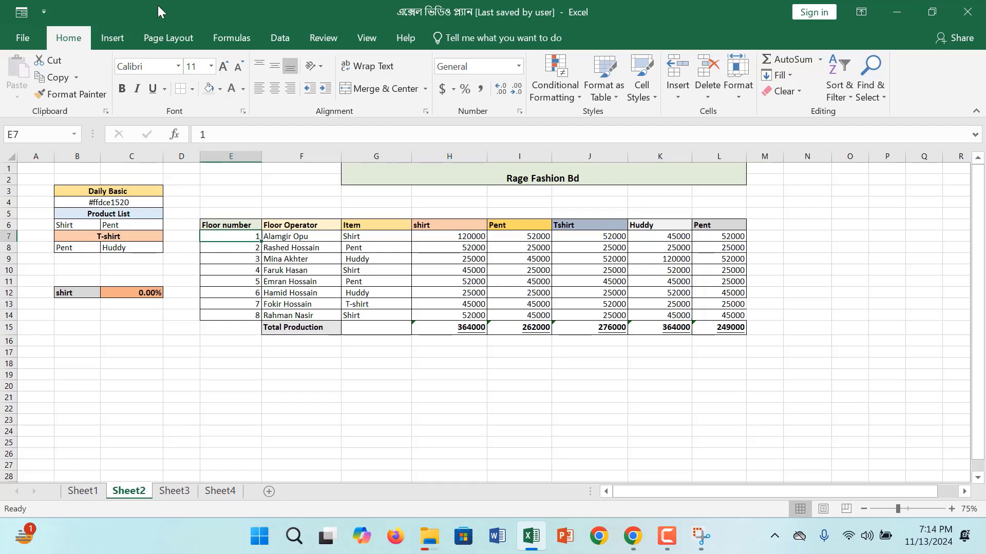
{"action": "left_click", "coordinate": [208, 88]}
{"action": "left_click", "coordinate": [241, 248]}
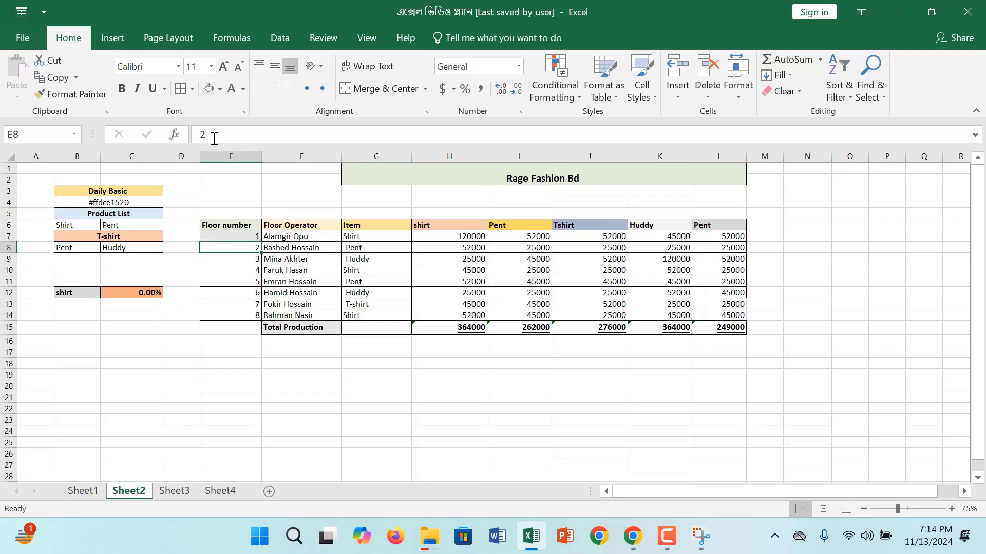
{"action": "left_click", "coordinate": [220, 90]}
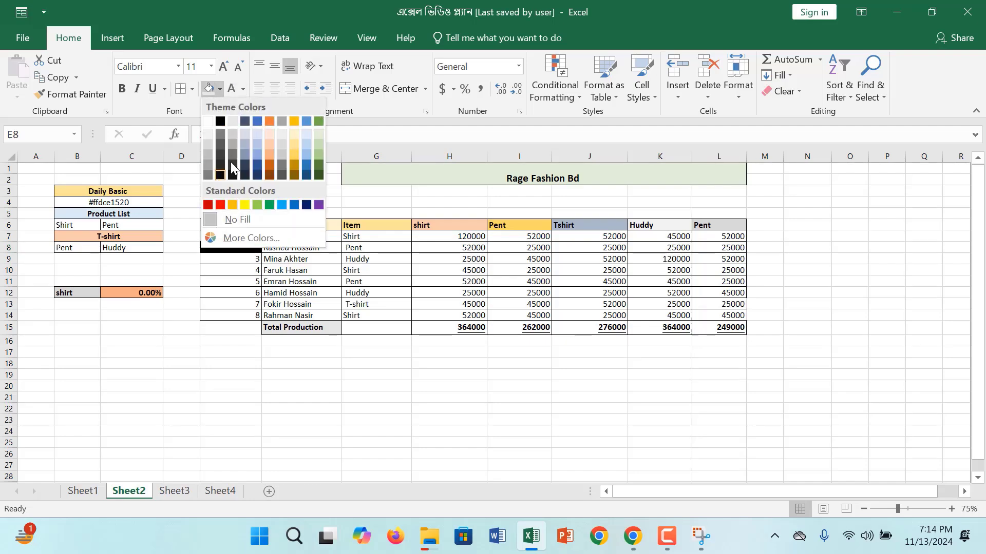
{"action": "left_click", "coordinate": [236, 137]}
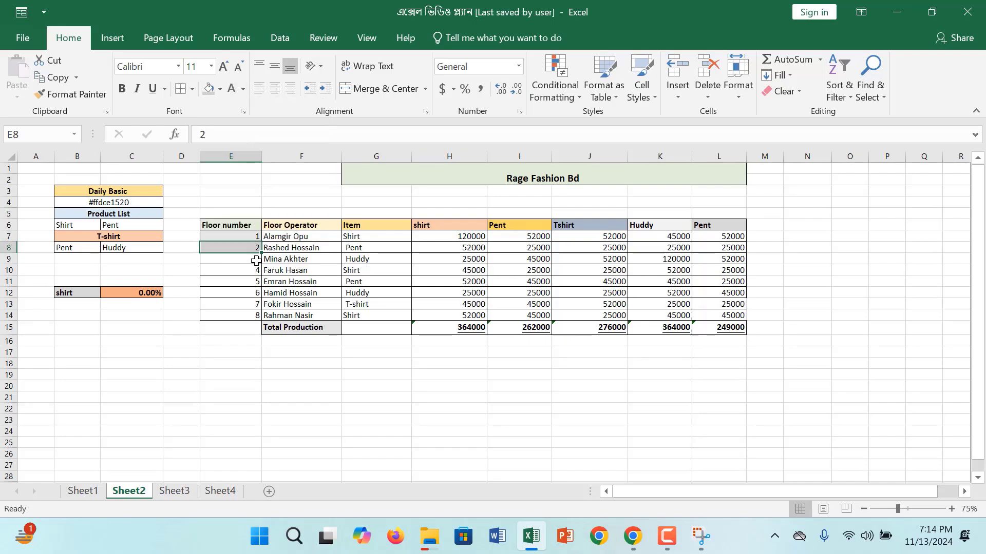
{"action": "left_click", "coordinate": [256, 260]}
{"action": "left_click", "coordinate": [221, 91]}
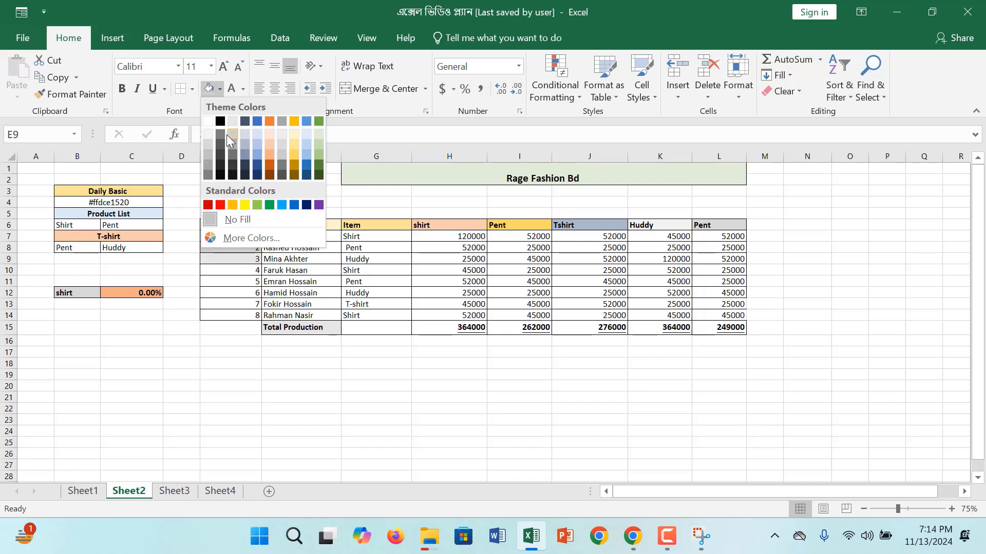
{"action": "left_click", "coordinate": [209, 143]}
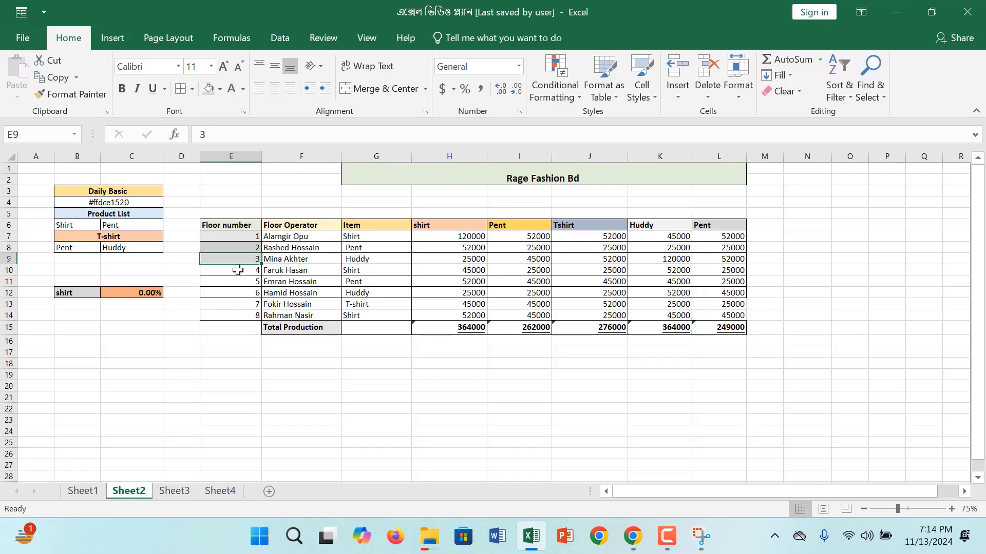
Fill the floor number cells with color: E10 light gold, E11 blue and E12 light grey
{"action": "left_click", "coordinate": [238, 270]}
{"action": "left_click", "coordinate": [220, 89]}
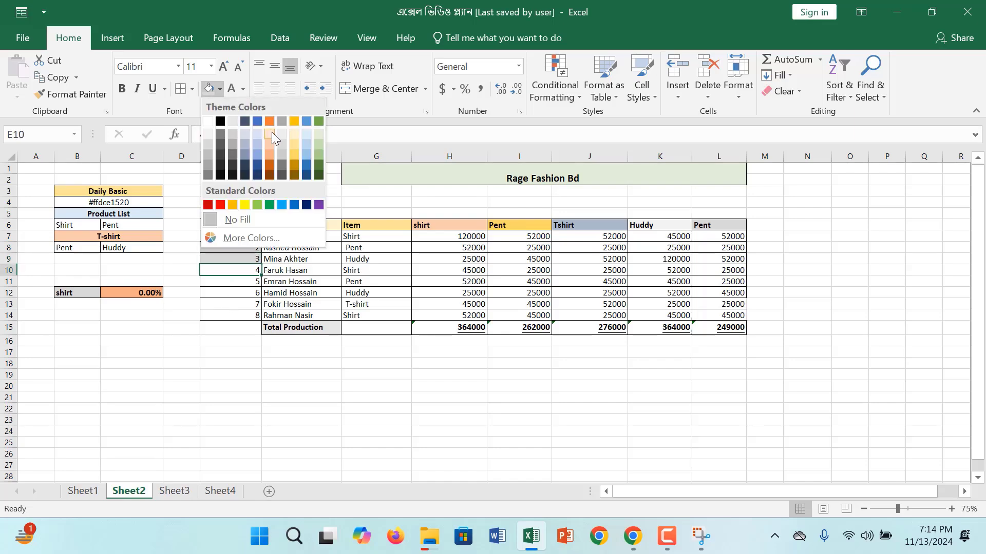
{"action": "left_click", "coordinate": [293, 146]}
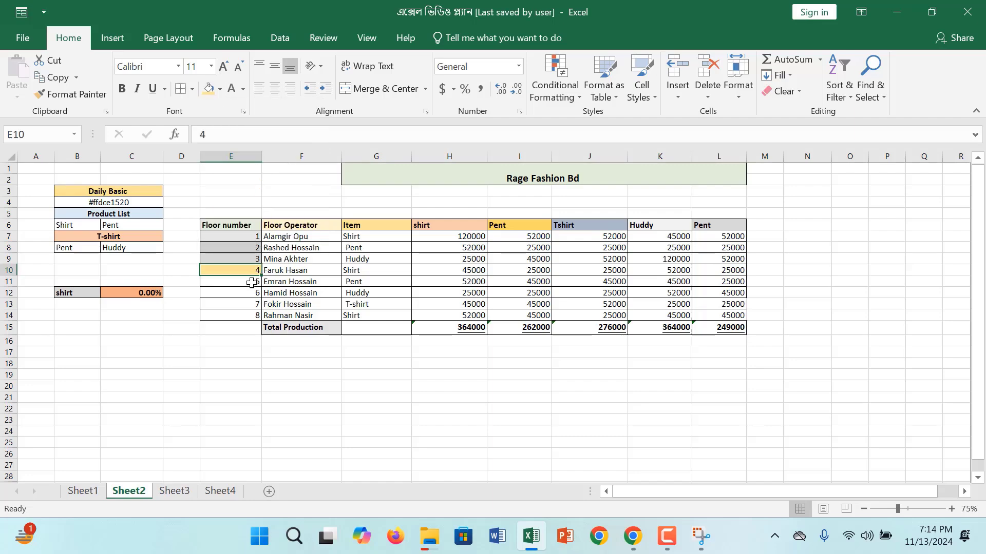
{"action": "left_click", "coordinate": [251, 283]}
{"action": "left_click", "coordinate": [219, 90]}
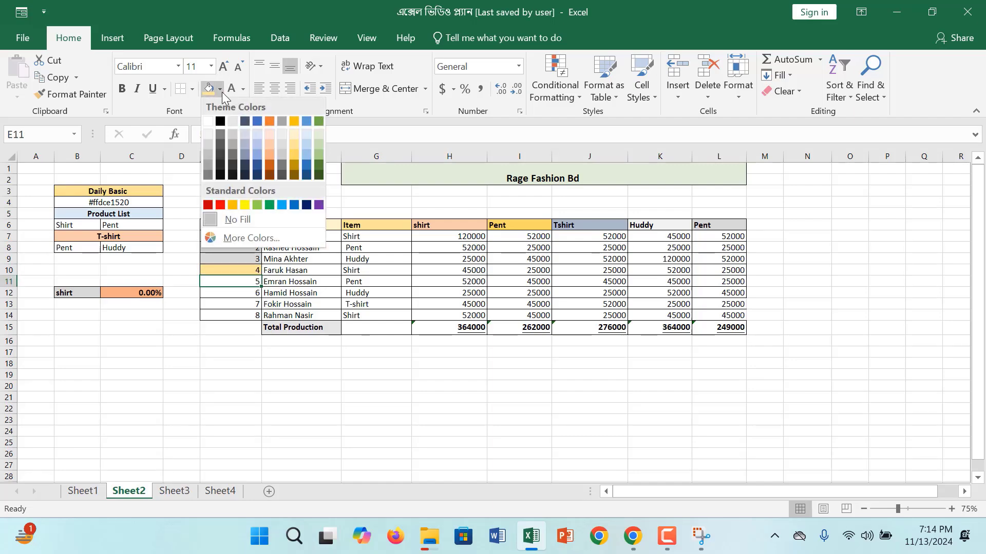
{"action": "left_click", "coordinate": [251, 155]}
{"action": "left_click", "coordinate": [236, 292]}
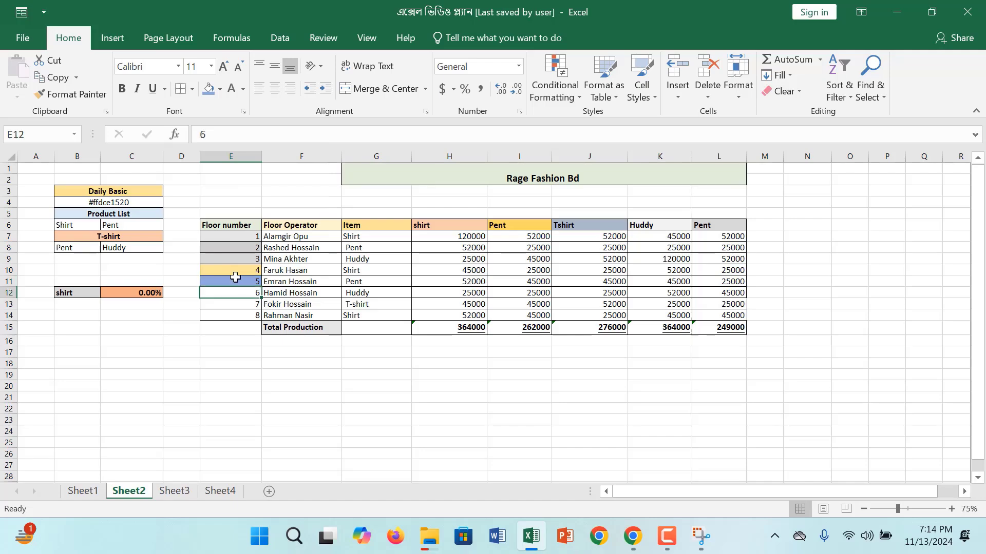
{"action": "left_click", "coordinate": [220, 89]}
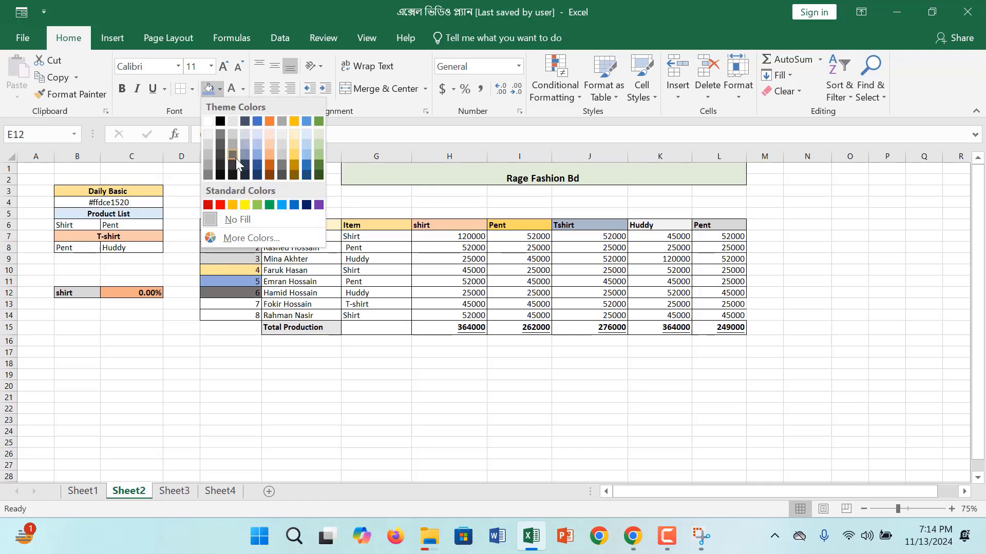
{"action": "left_click", "coordinate": [233, 136]}
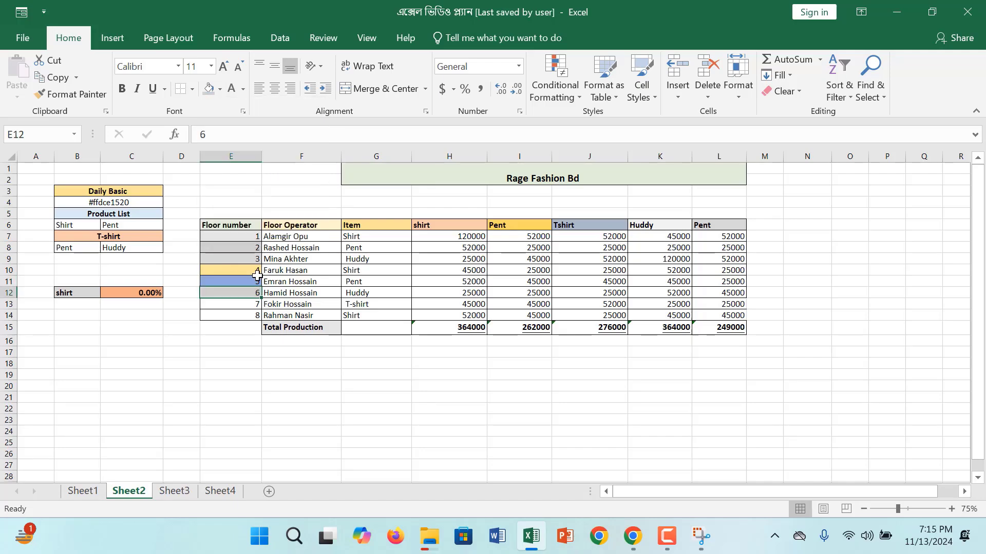
Fill the last two floor number cells, E13 and E14, with gold
{"action": "left_click", "coordinate": [241, 305]}
{"action": "left_click", "coordinate": [220, 90]}
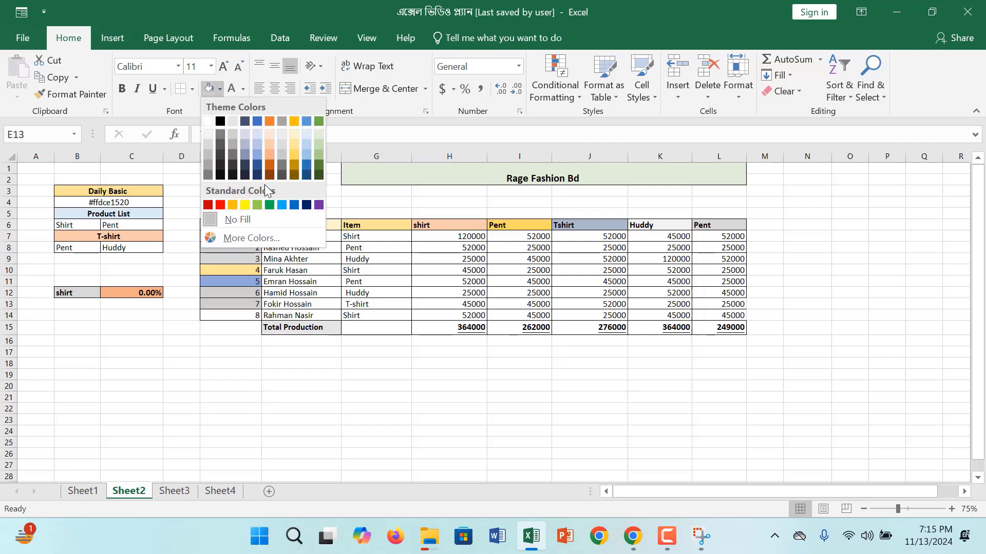
{"action": "left_click", "coordinate": [295, 151]}
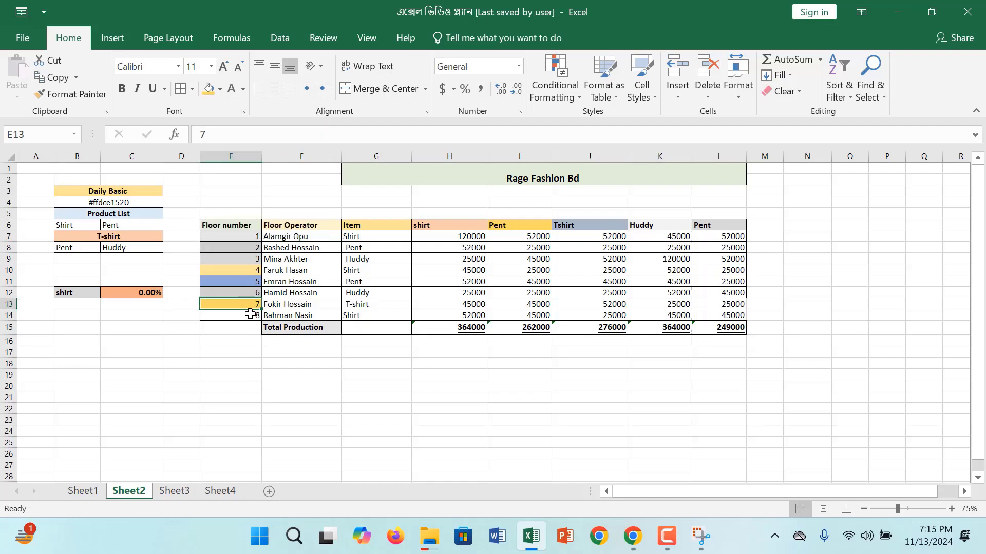
{"action": "left_click", "coordinate": [251, 316]}
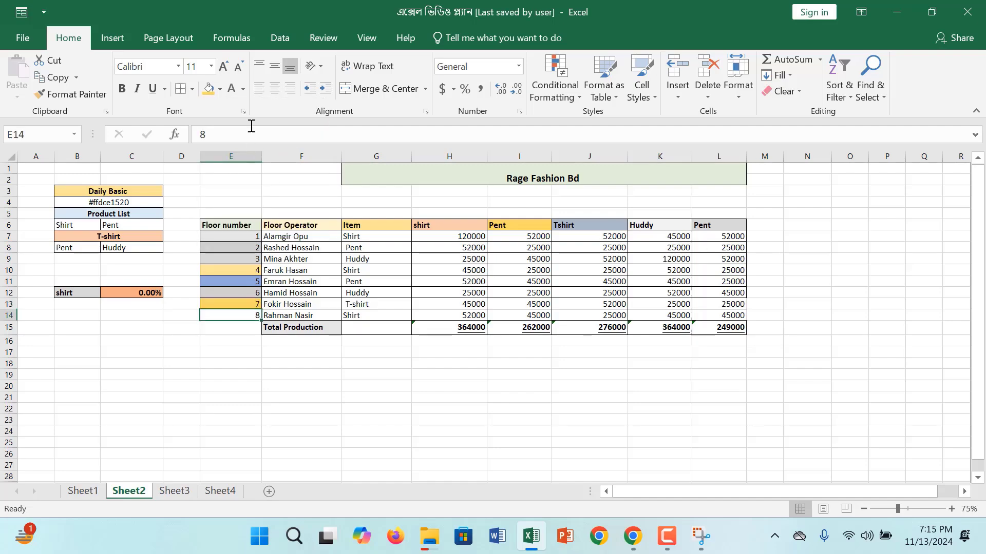
{"action": "left_click", "coordinate": [222, 91]}
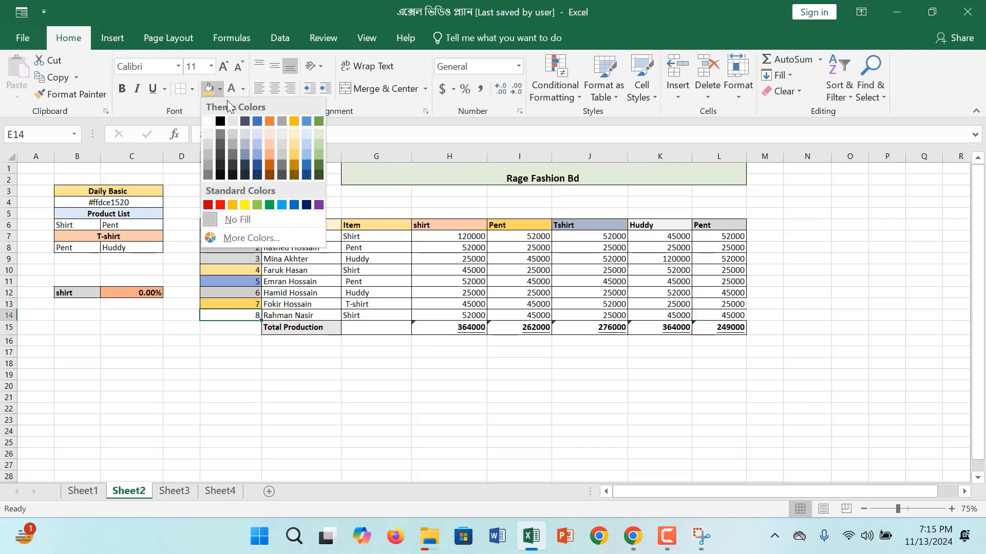
{"action": "left_click", "coordinate": [294, 155]}
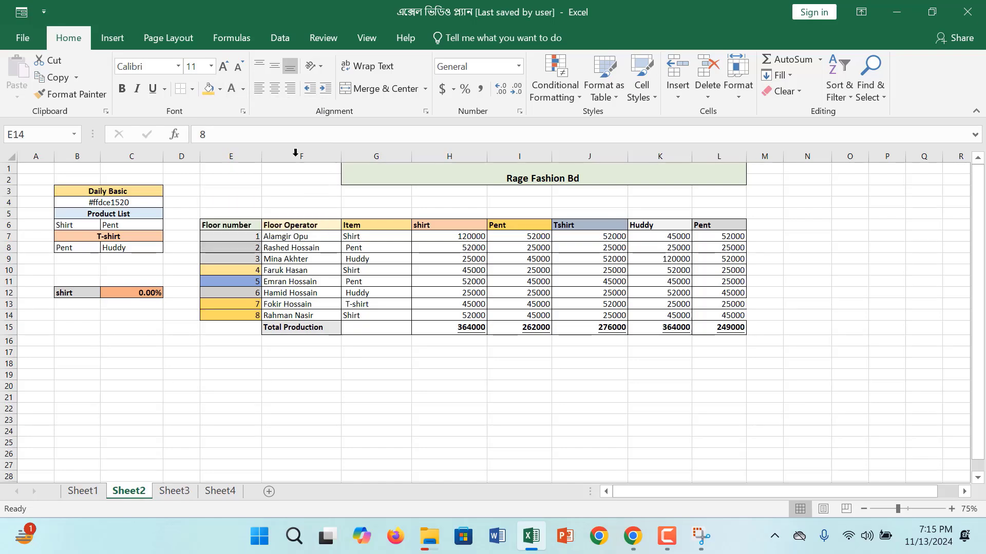
{"action": "left_click", "coordinate": [704, 280]}
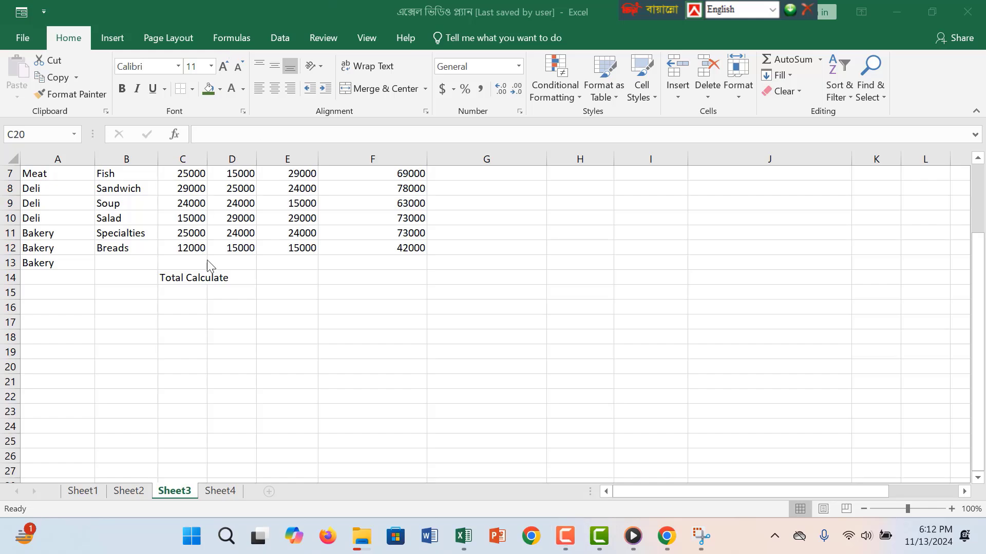
Widen column C on Sheet3 so that the Total Calculate label in C14 fits inside its cell
{"action": "left_click", "coordinate": [203, 278]}
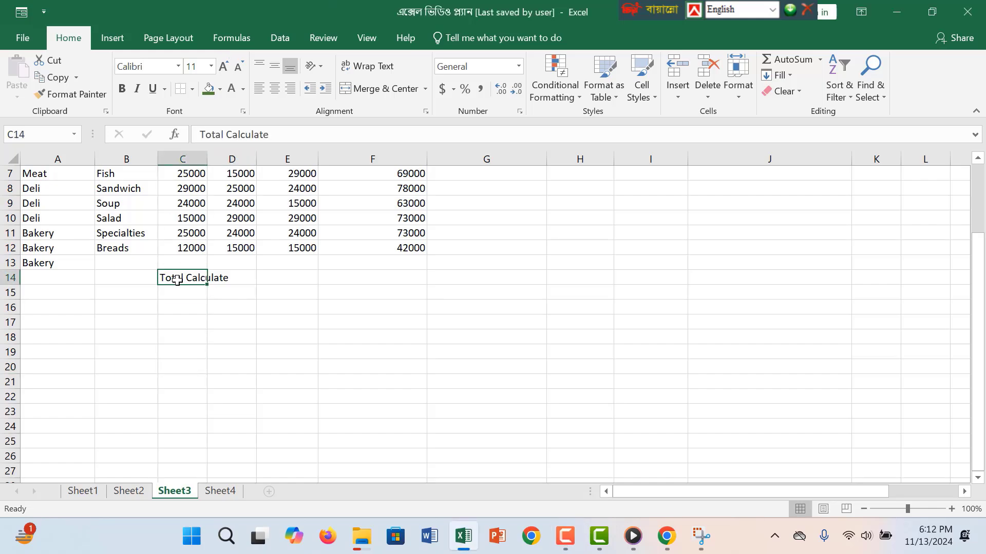
{"action": "left_click_drag", "start_coordinate": [207, 164], "coordinate": [244, 180]}
{"action": "left_click", "coordinate": [284, 285]}
{"action": "left_click", "coordinate": [905, 510]}
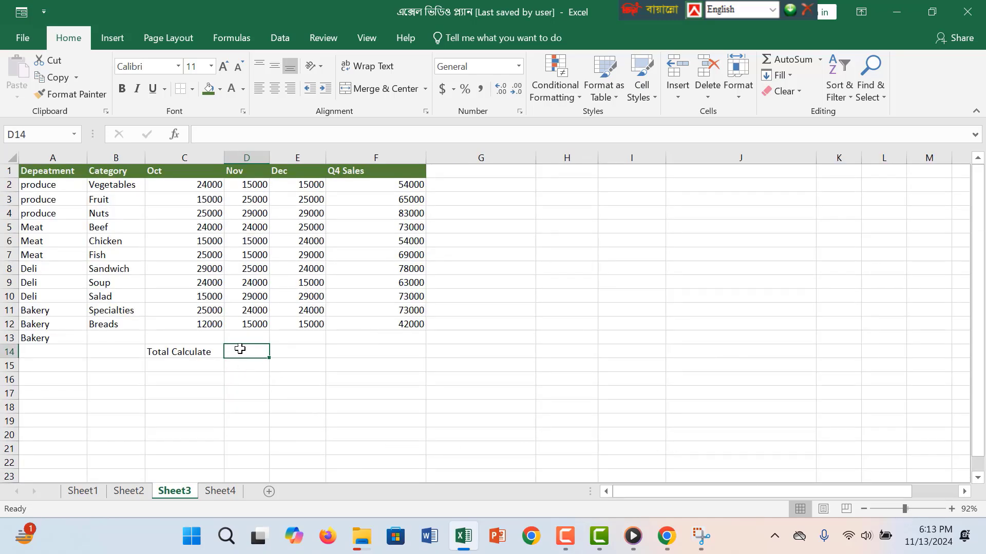
Examine the department, category, Oct, Nov and Dec columns and the Q4 Sales formula in F2
{"action": "left_click", "coordinate": [156, 308]}
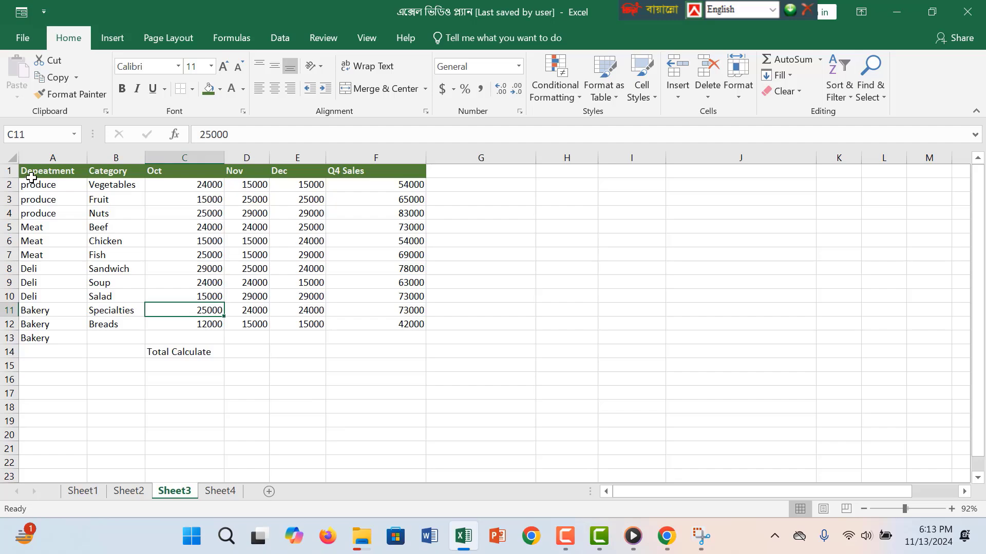
{"action": "left_click", "coordinate": [406, 186]}
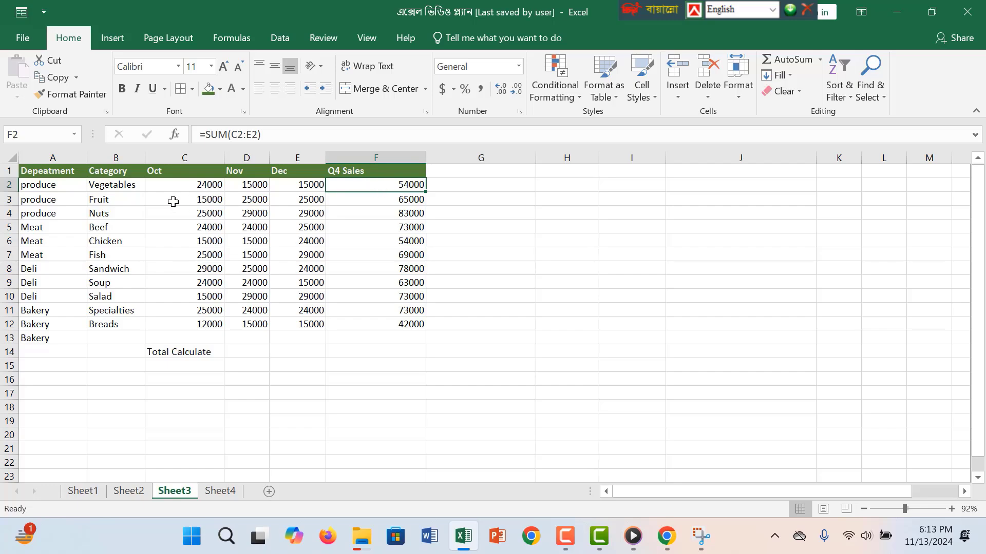
{"action": "left_click", "coordinate": [44, 188]}
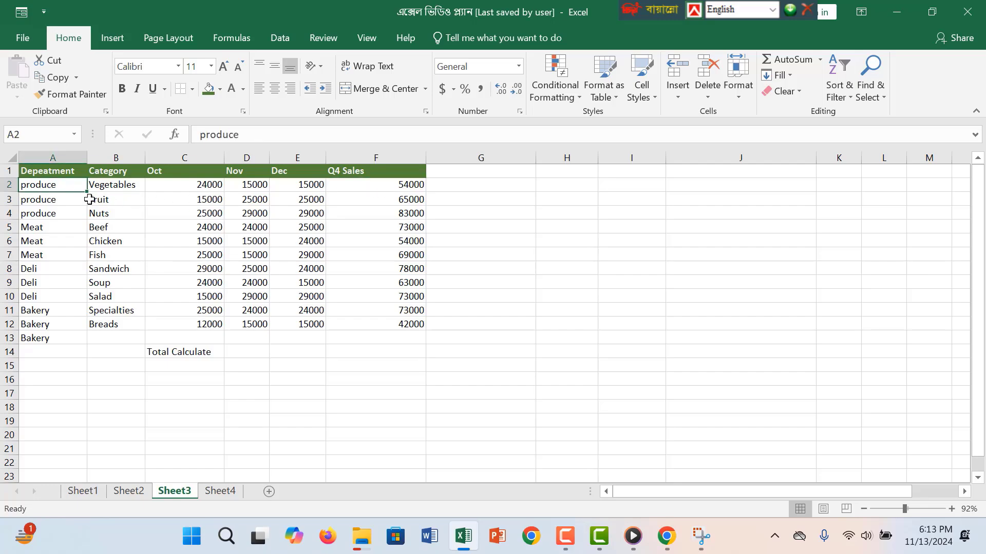
{"action": "left_click", "coordinate": [114, 184]}
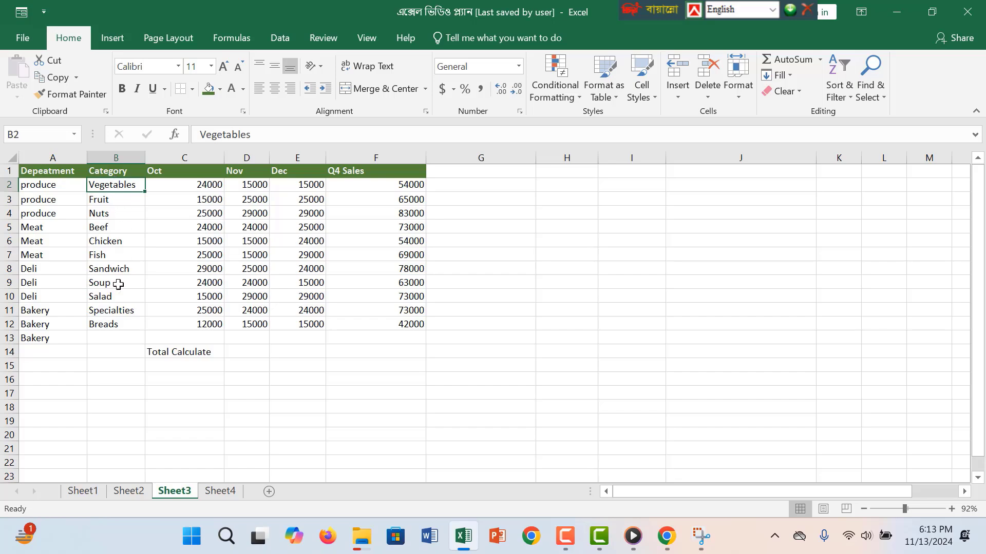
{"action": "left_click", "coordinate": [185, 183]}
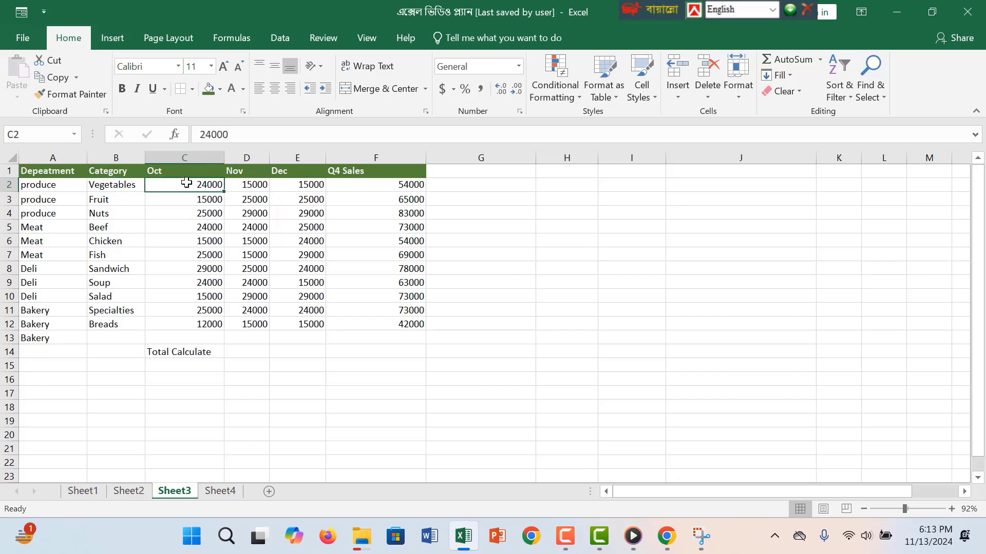
{"action": "left_click", "coordinate": [211, 171]}
{"action": "left_click", "coordinate": [258, 171]}
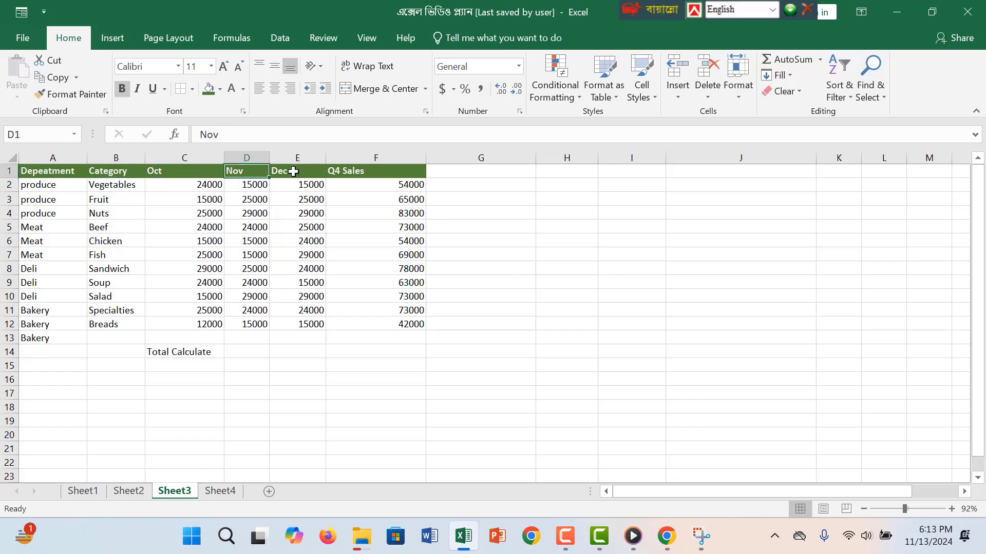
{"action": "left_click", "coordinate": [293, 172]}
{"action": "left_click", "coordinate": [353, 173]}
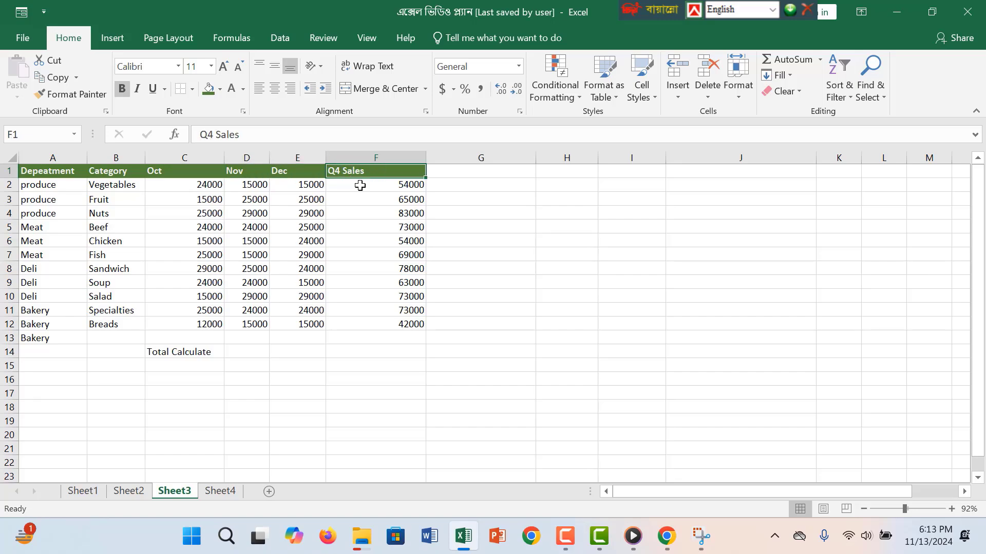
{"action": "left_click", "coordinate": [355, 186]}
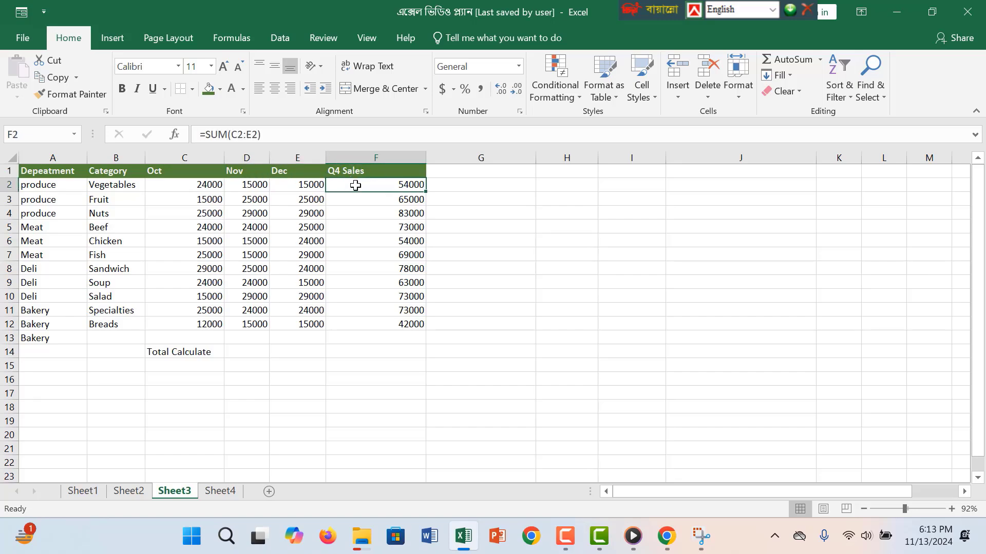
Confirm the formula =SUM(C2:E2) in F2 and fill it down the Q4 Sales column to F12
{"action": "double_click", "coordinate": [382, 185]}
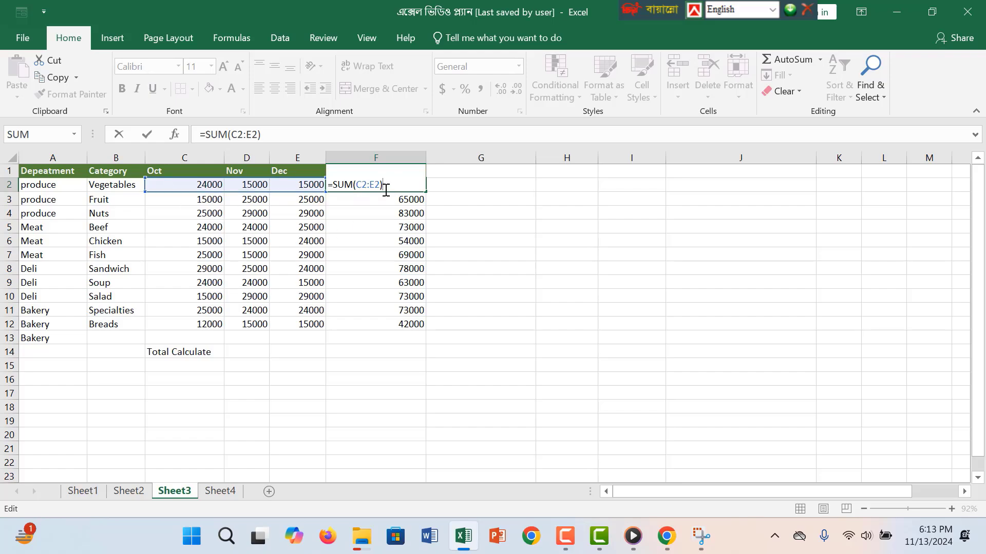
{"action": "key", "text": "Return"}
{"action": "left_click", "coordinate": [414, 186]}
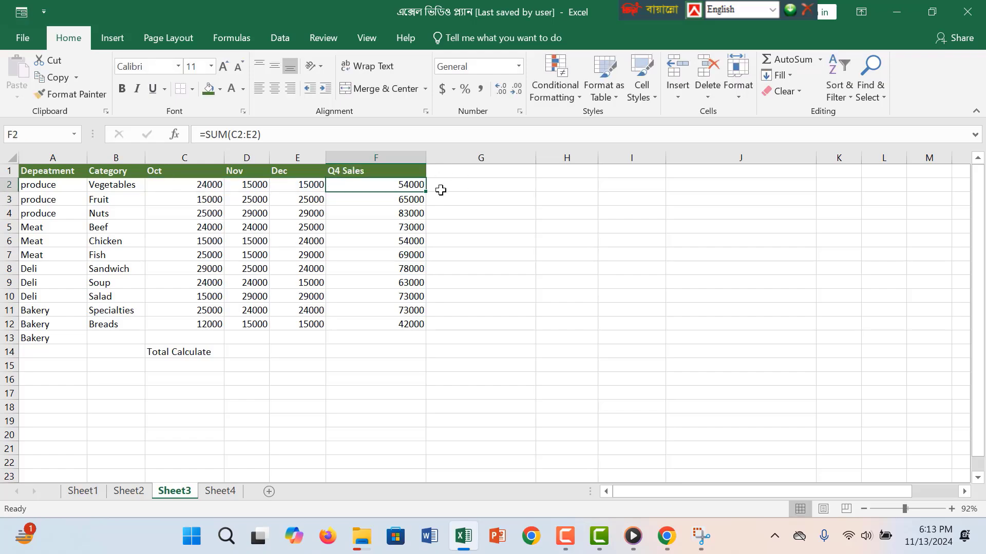
{"action": "left_click_drag", "start_coordinate": [427, 195], "coordinate": [411, 330]}
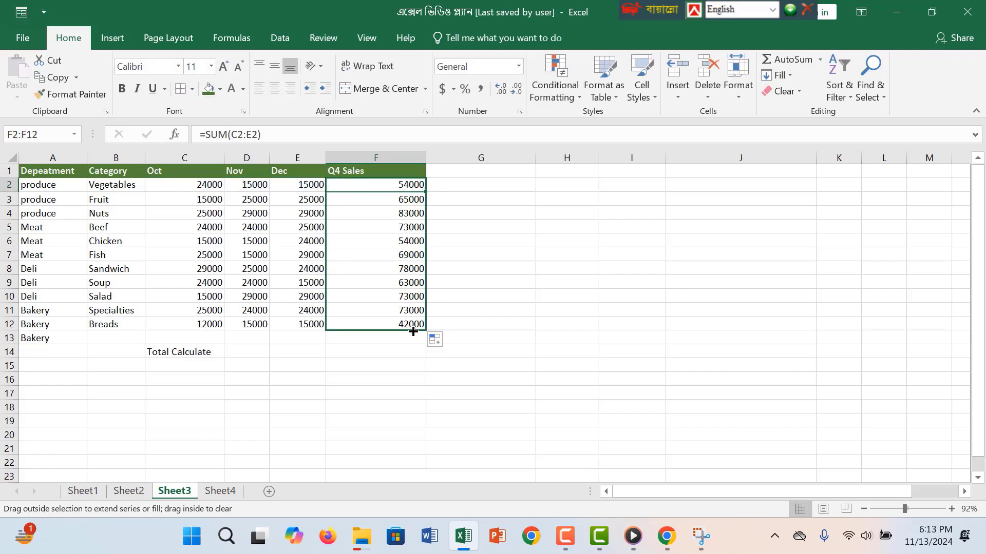
{"action": "left_click", "coordinate": [247, 355]}
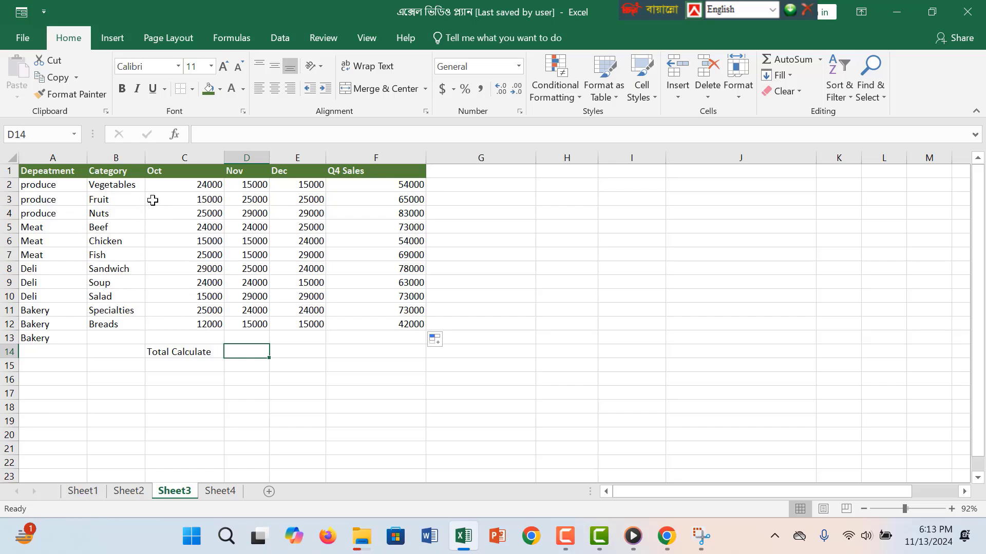
{"action": "left_click", "coordinate": [117, 229]}
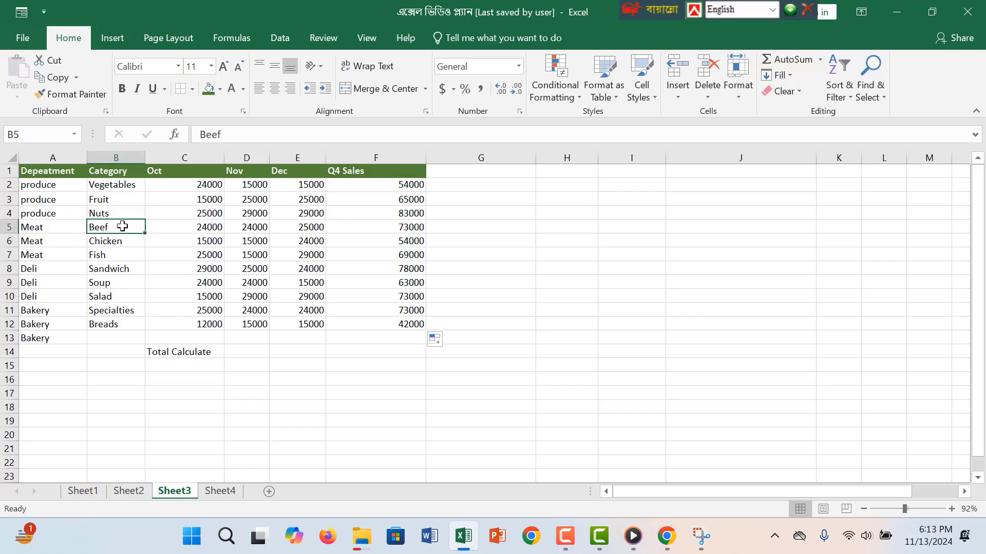
Examine the Meat department entries in A5 to A7 and the Beef category in B5
{"action": "double_click", "coordinate": [122, 226]}
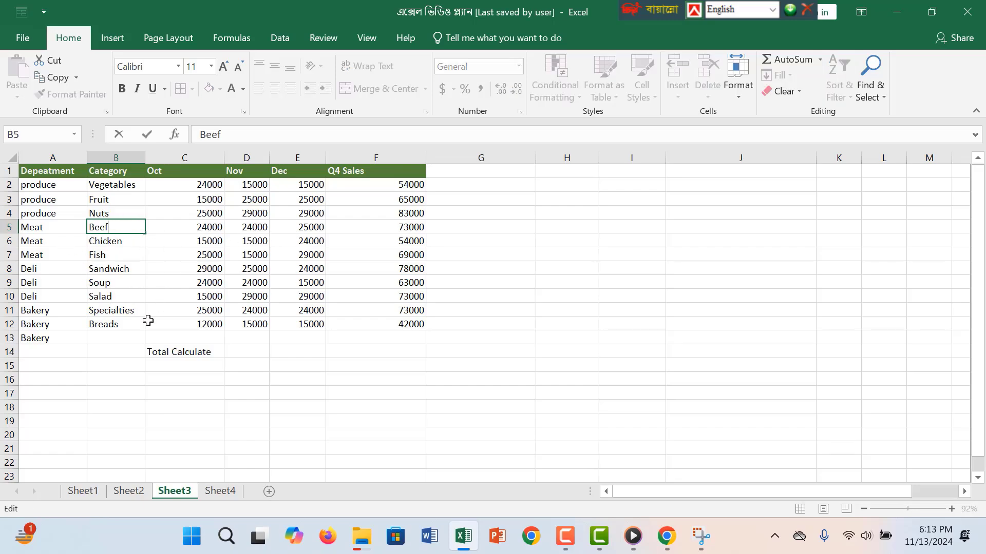
{"action": "left_click", "coordinate": [63, 245]}
{"action": "left_click", "coordinate": [55, 227]}
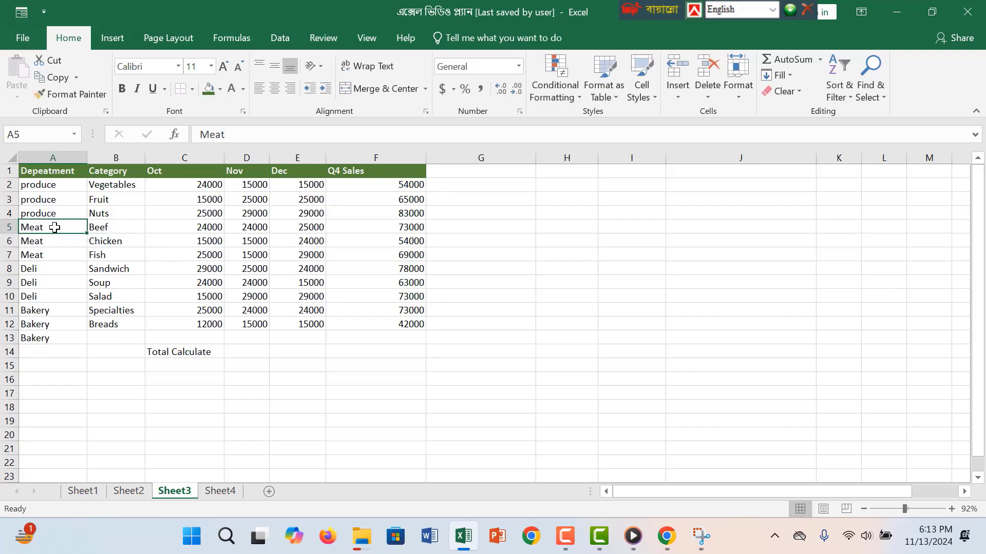
{"action": "left_click", "coordinate": [53, 245]}
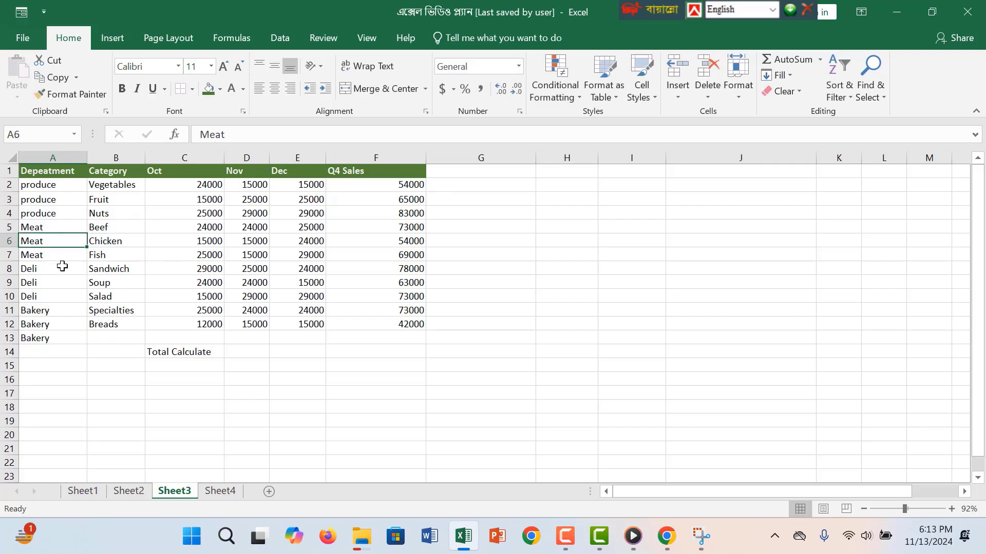
{"action": "left_click", "coordinate": [61, 259]}
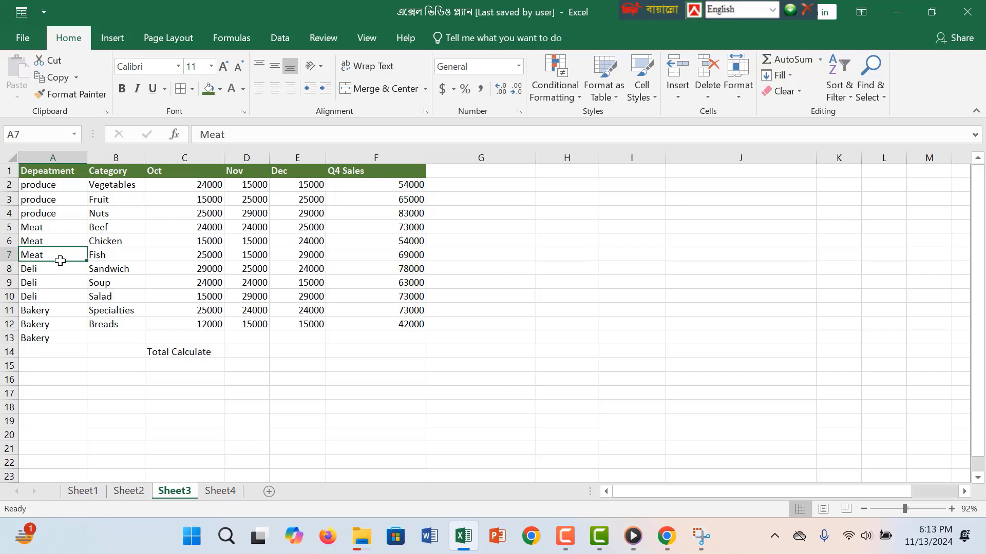
{"action": "left_click", "coordinate": [62, 229]}
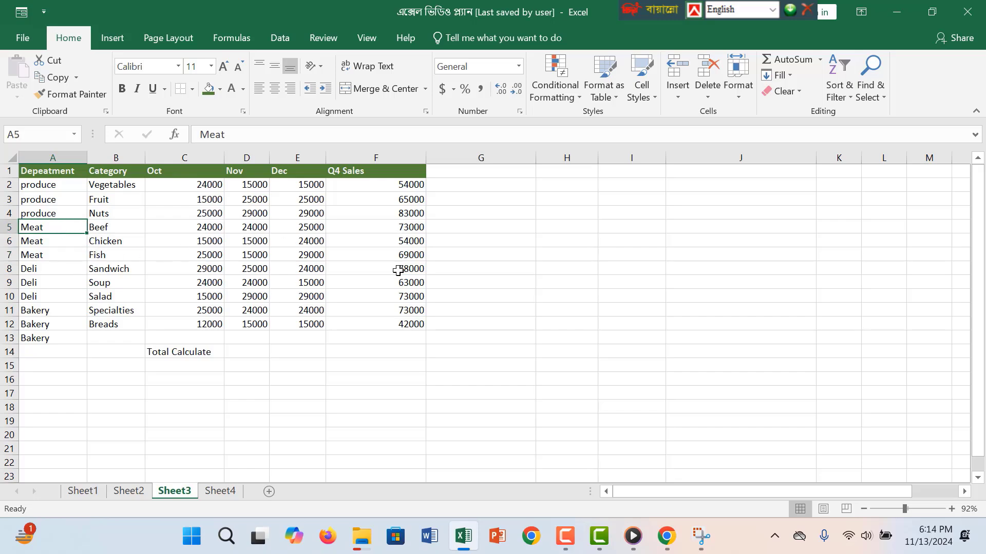
Total the Meat department's Q4 sales in D14, beside the Total Calculate label, with =SUMIF(A2:A13,"Meat",F2:F12)
{"action": "left_click", "coordinate": [240, 352]}
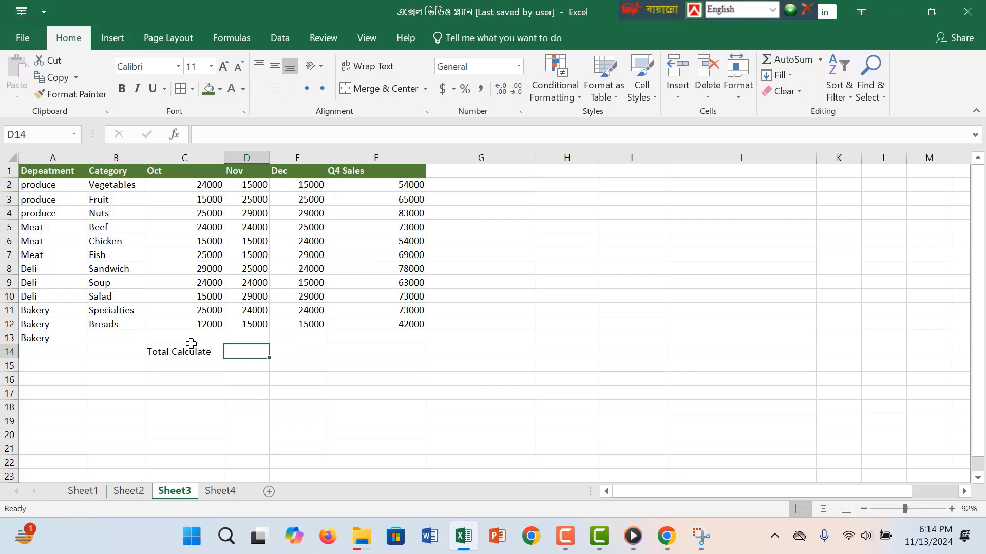
{"action": "type", "text": "=s"}
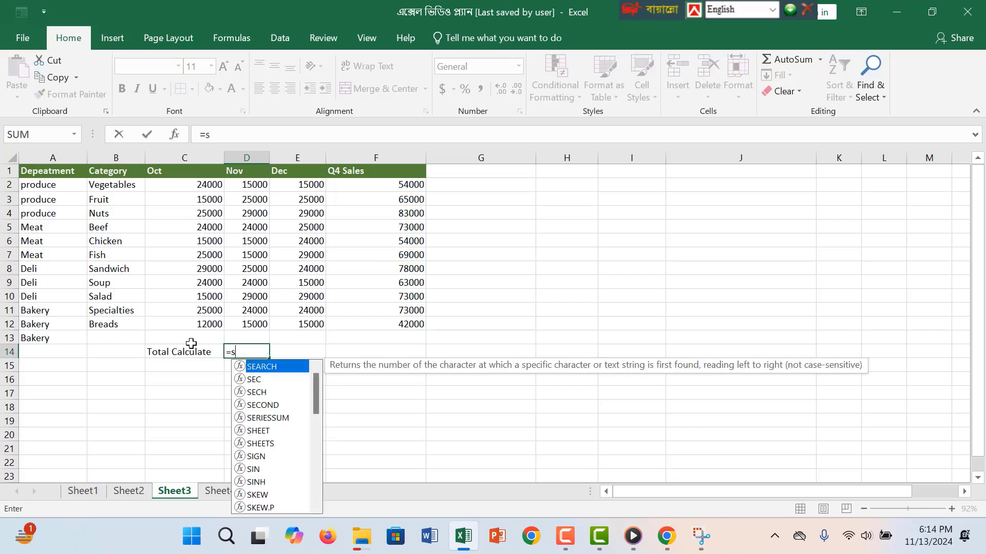
{"action": "type", "text": "umif"}
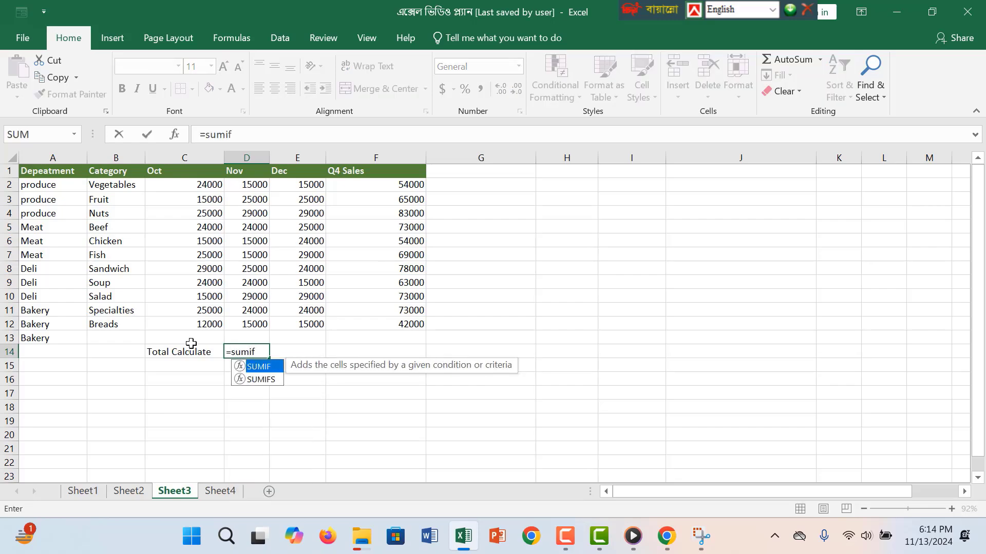
{"action": "type", "text": "("}
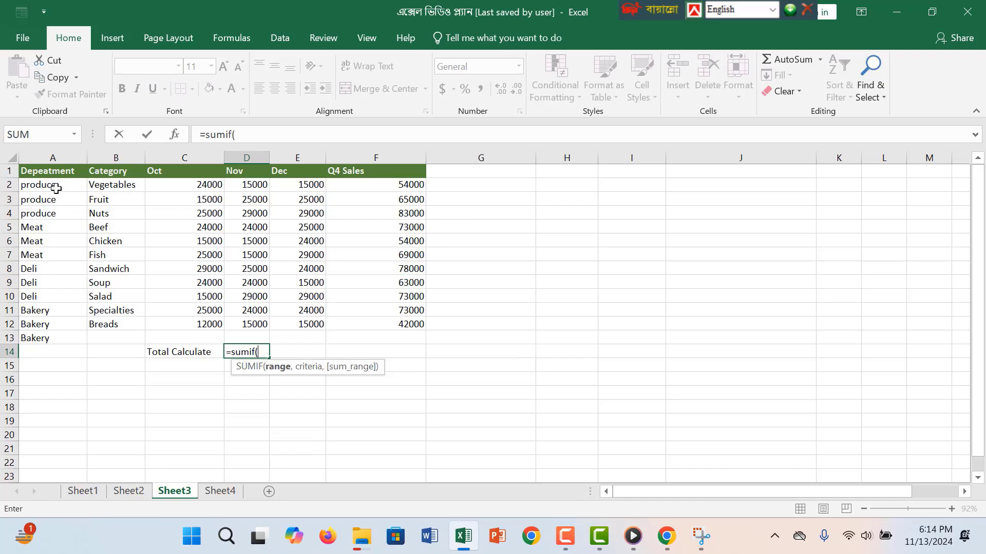
{"action": "left_click_drag", "start_coordinate": [56, 188], "coordinate": [65, 343]}
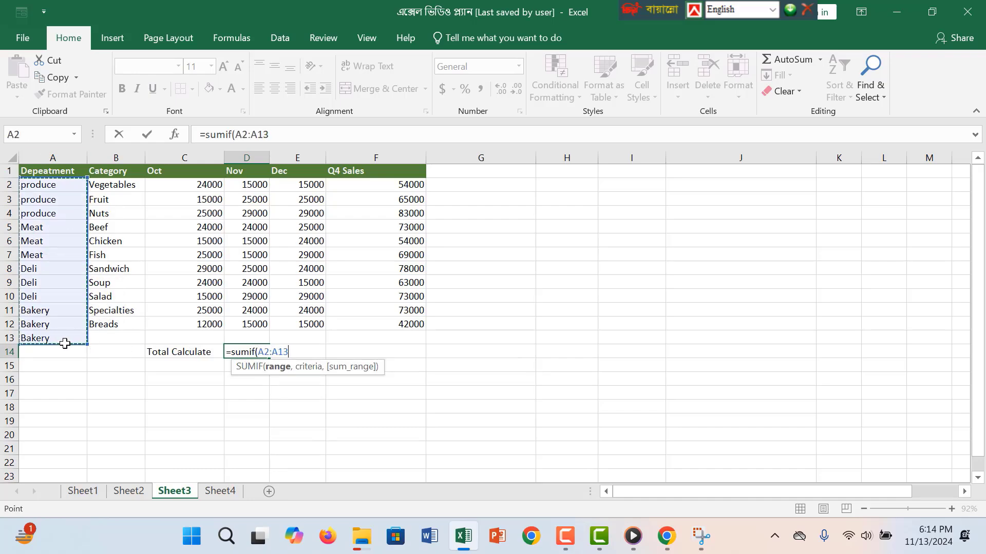
{"action": "type", "text": ","}
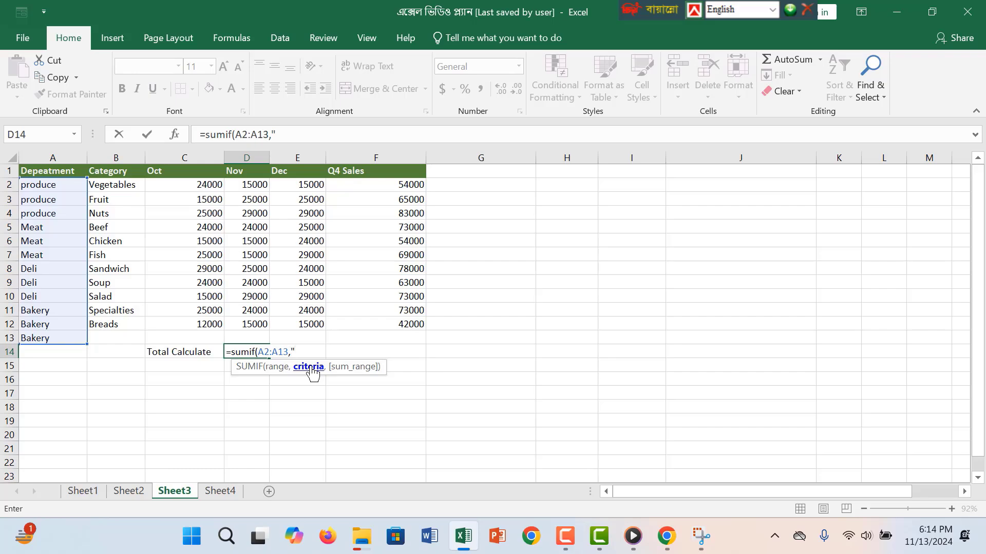
{"action": "type", "text": "\"Meat\","}
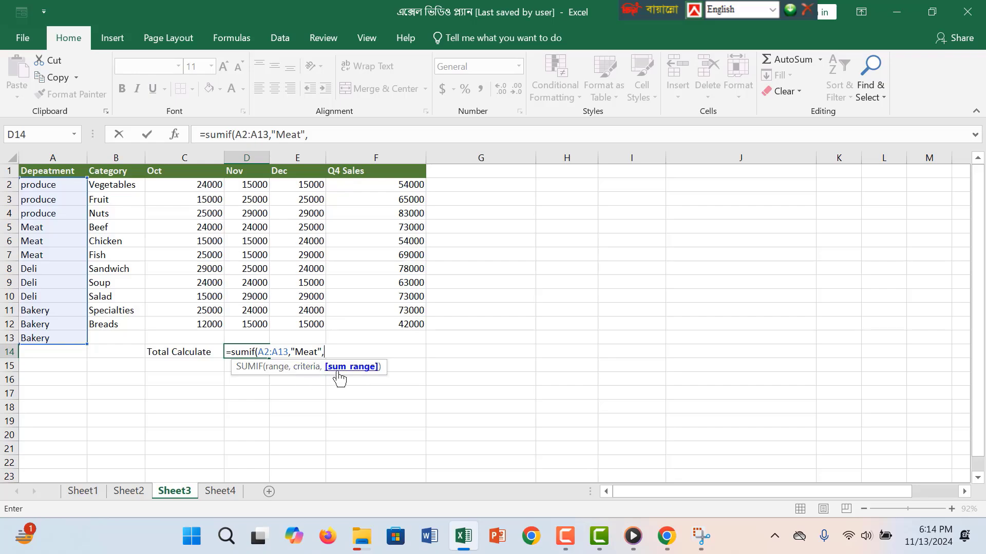
{"action": "left_click_drag", "start_coordinate": [396, 185], "coordinate": [392, 324]}
{"action": "type", "text": ")"}
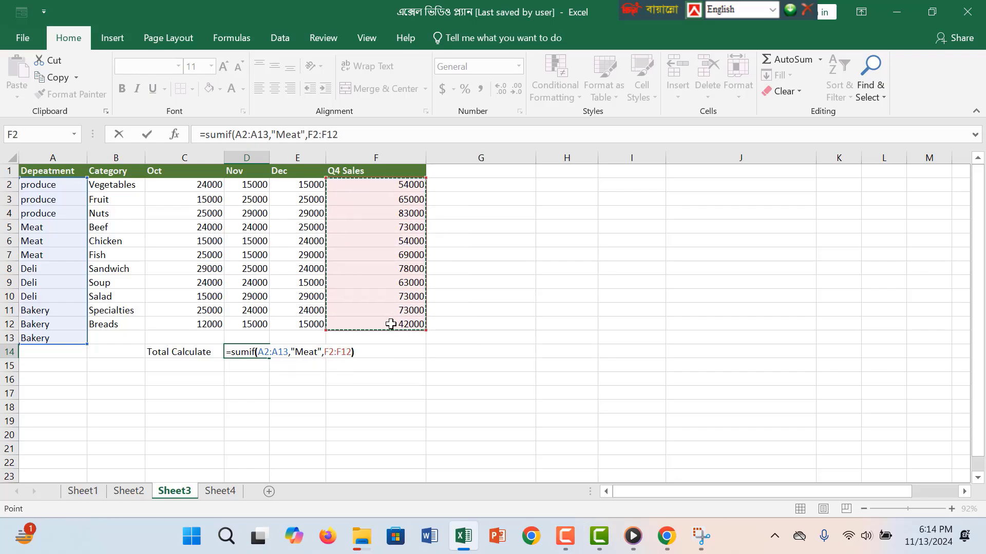
{"action": "key", "text": "Return"}
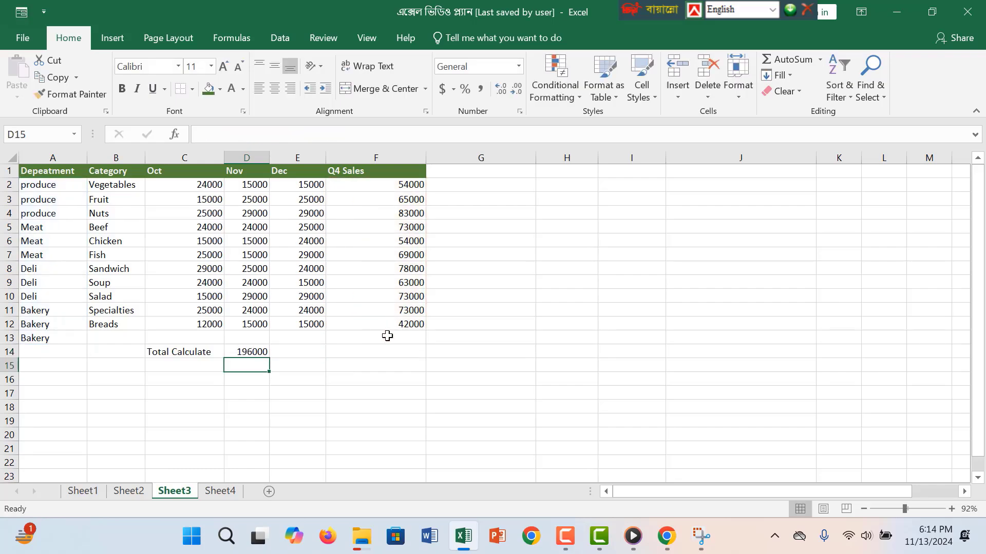
{"action": "left_click", "coordinate": [259, 350]}
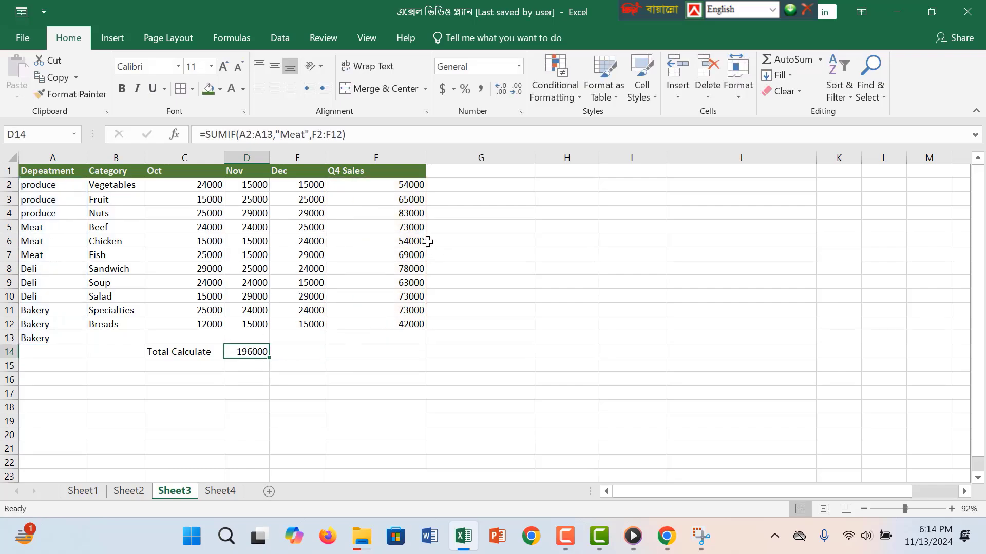
Cross-check the Meat total by entering =SUM(F5:F7) in G8 and comparing it with the SUMIF result in D14
{"action": "left_click", "coordinate": [38, 227]}
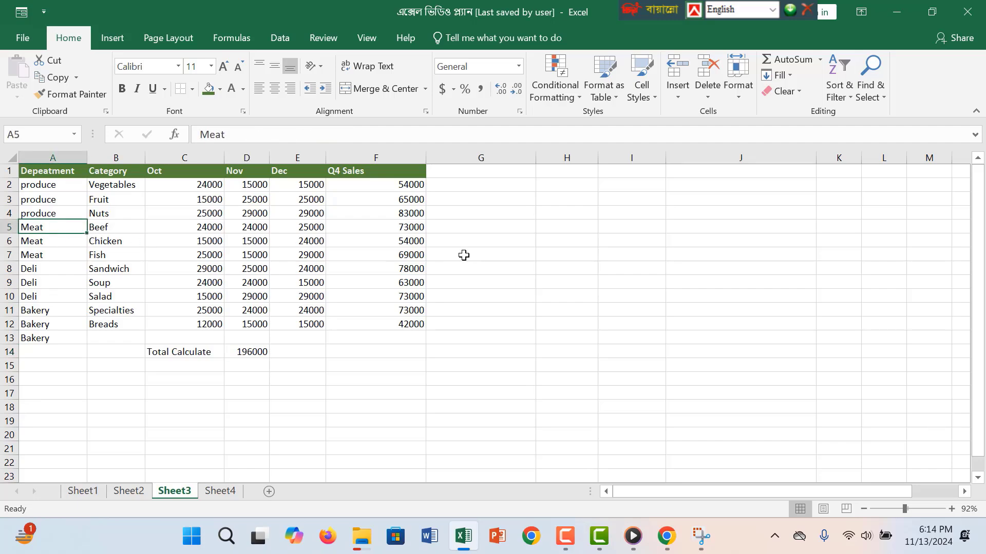
{"action": "left_click", "coordinate": [515, 267]}
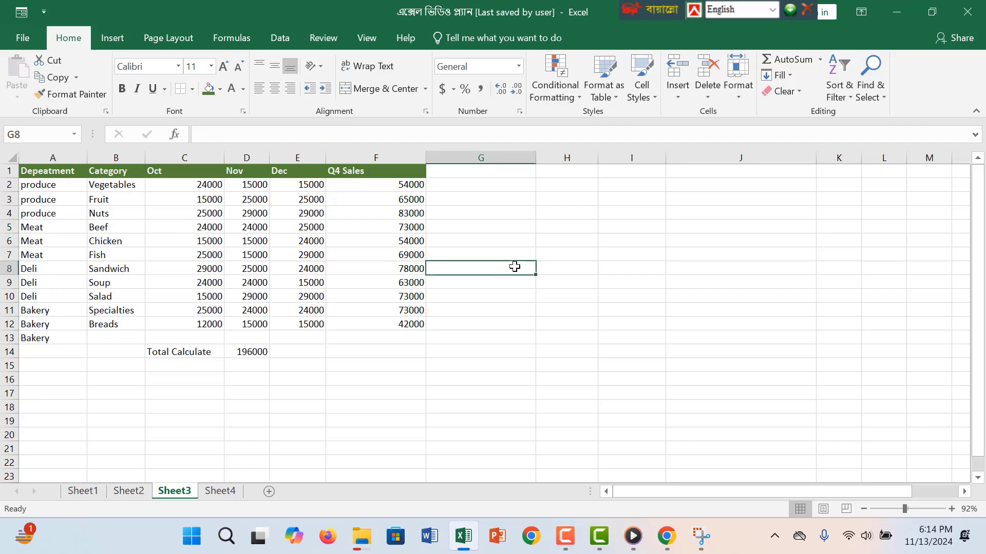
{"action": "type", "text": "=s"}
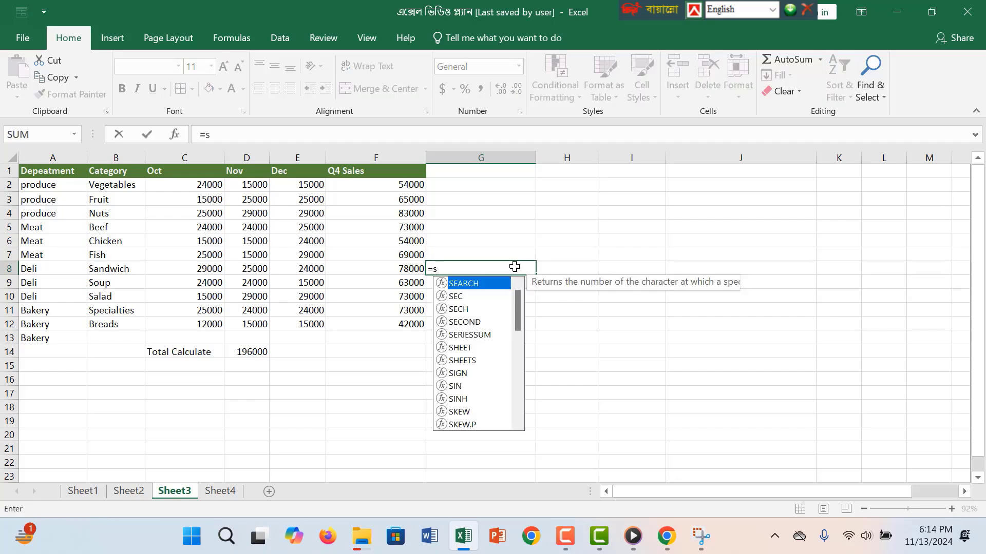
{"action": "type", "text": "um("}
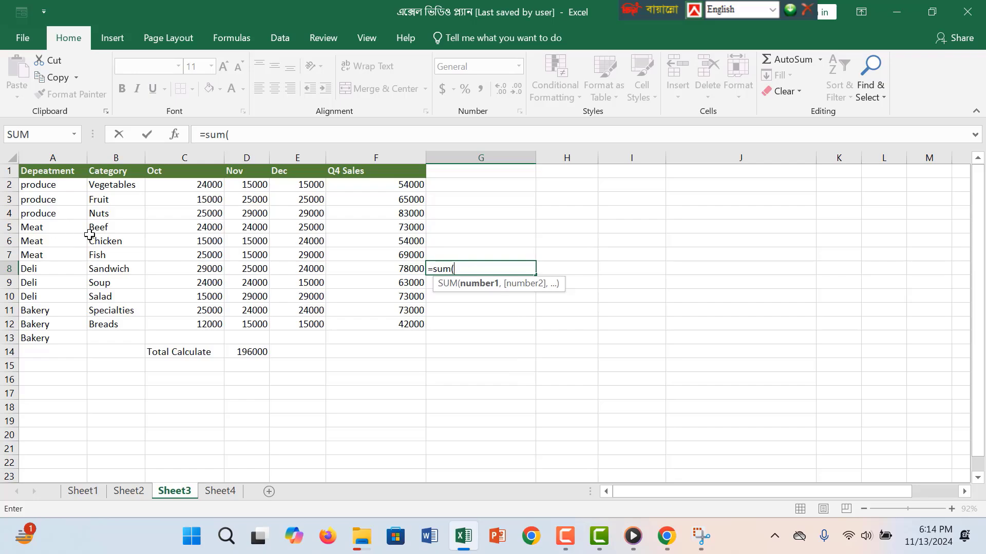
{"action": "left_click_drag", "start_coordinate": [393, 227], "coordinate": [398, 250]}
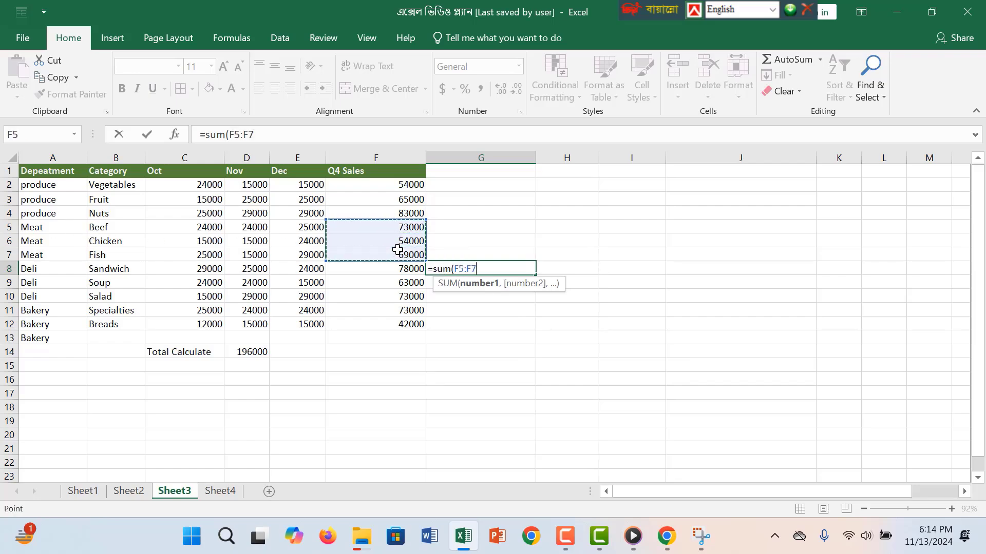
{"action": "type", "text": ")"}
{"action": "key", "text": "Return"}
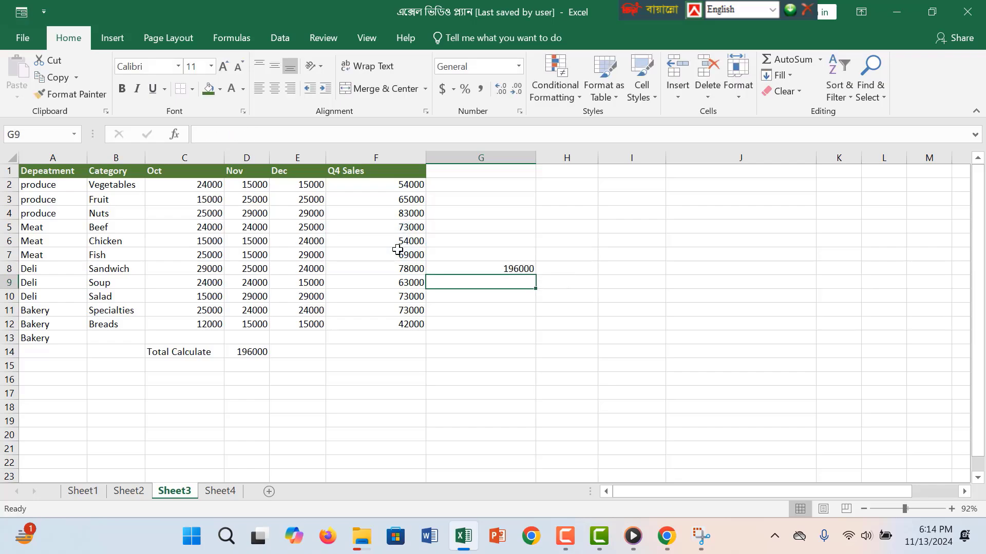
{"action": "left_click", "coordinate": [515, 269]}
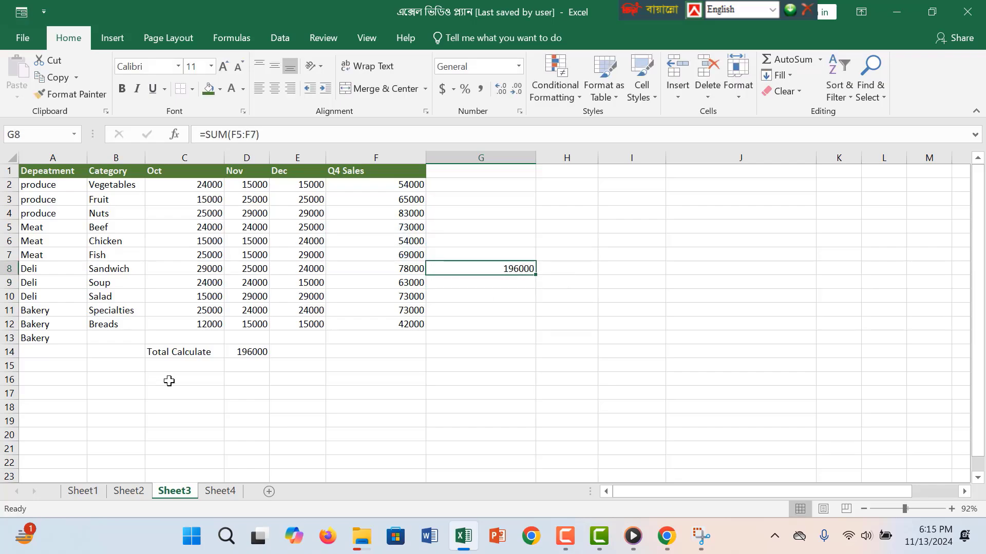
{"action": "left_click", "coordinate": [260, 350]}
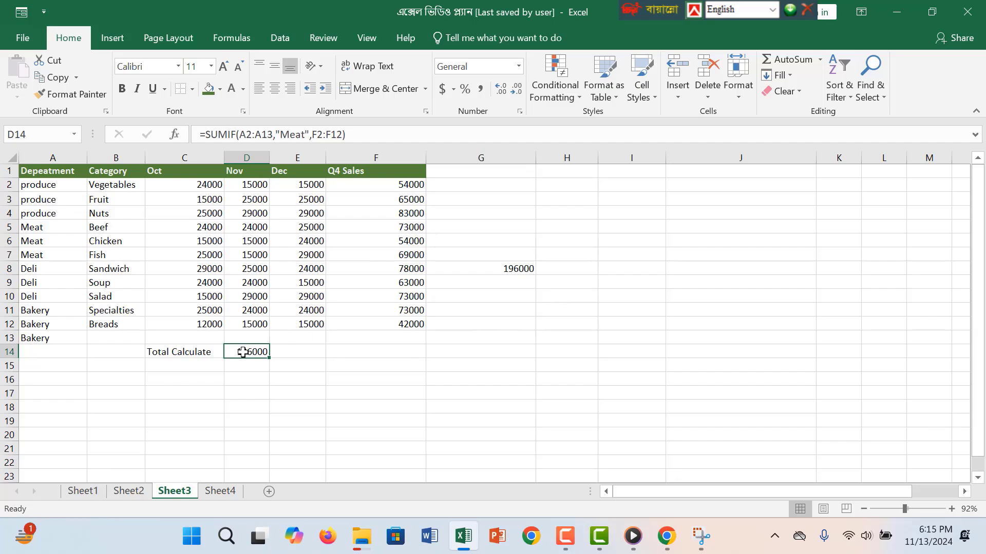
Make the totals in G8 and D14 bold
{"action": "left_click", "coordinate": [525, 270]}
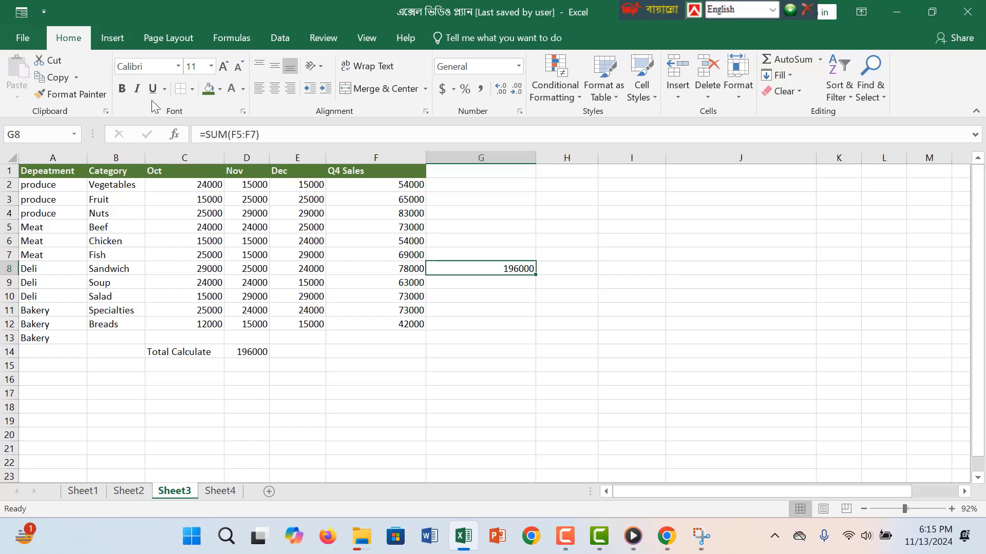
{"action": "left_click", "coordinate": [124, 88]}
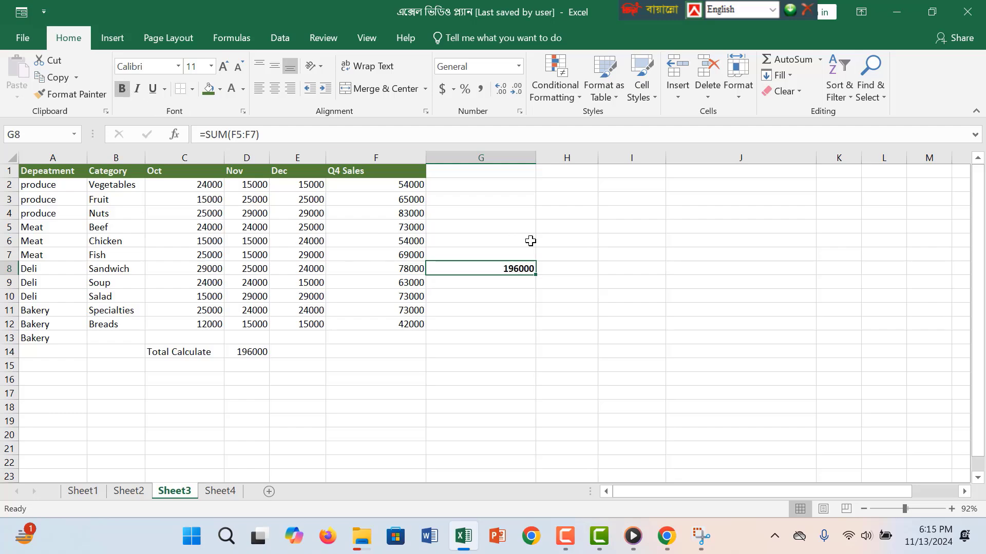
{"action": "left_click", "coordinate": [246, 352]}
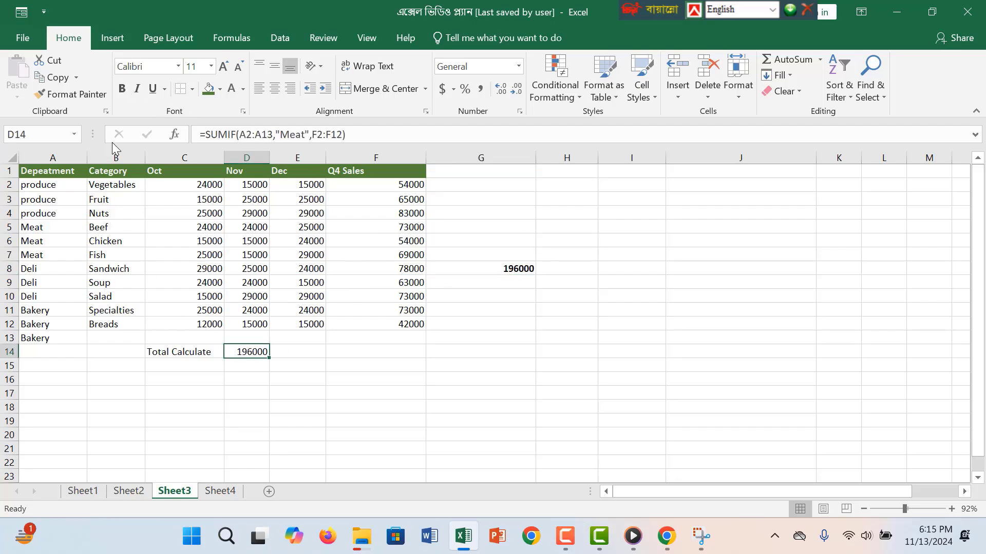
{"action": "left_click", "coordinate": [122, 94]}
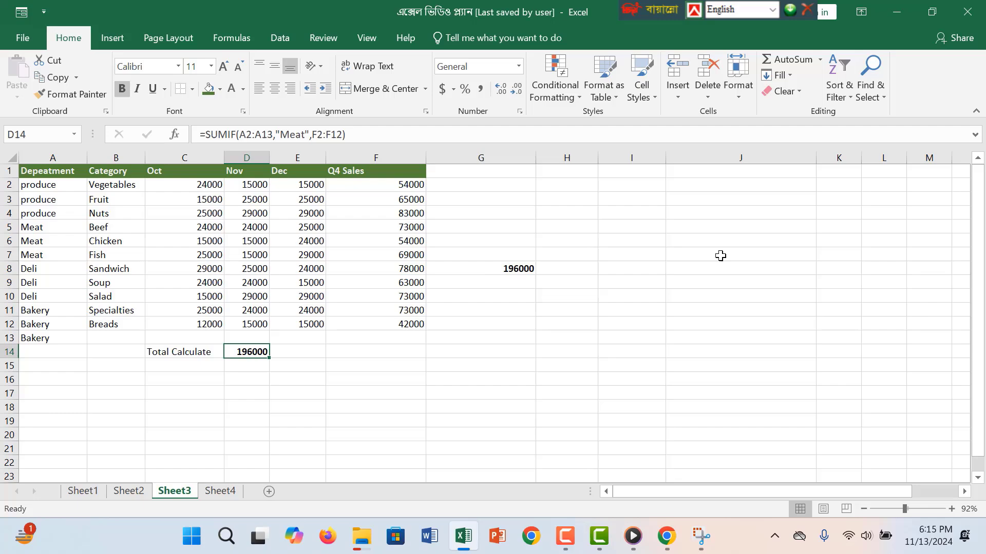
Examine the range, criteria and sum range arguments of the SUMIF formula in D14
{"action": "double_click", "coordinate": [240, 352]}
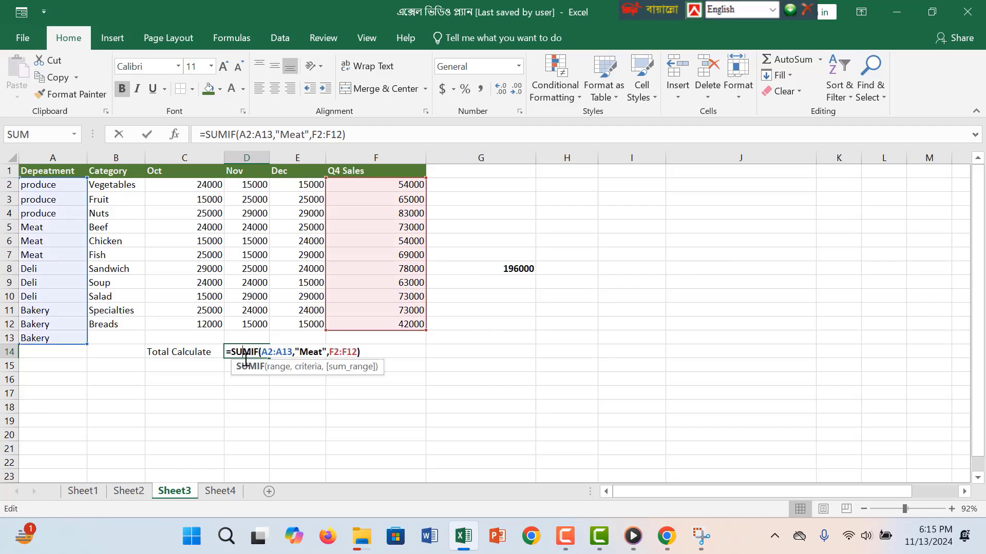
{"action": "left_click", "coordinate": [363, 353]}
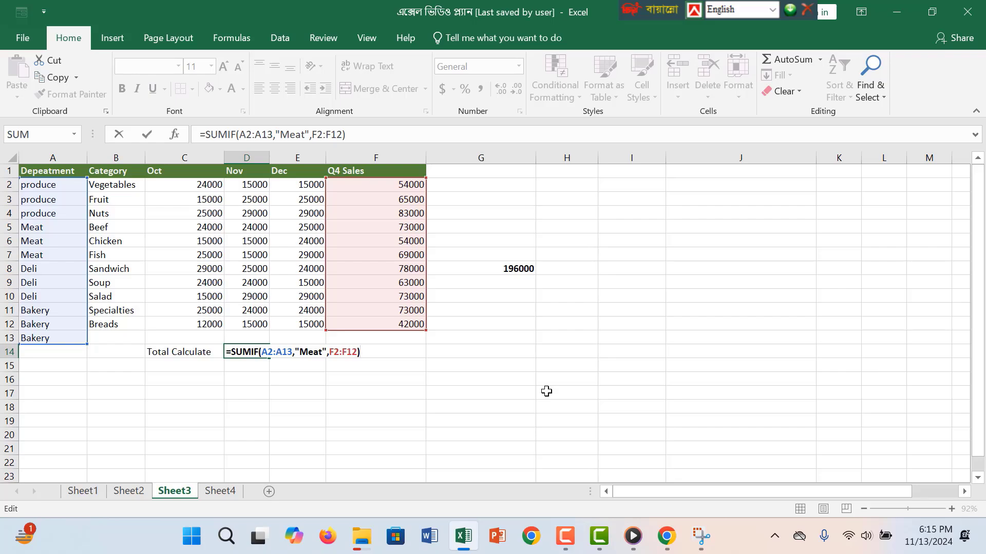
{"action": "mouse_move", "coordinate": [608, 547]}
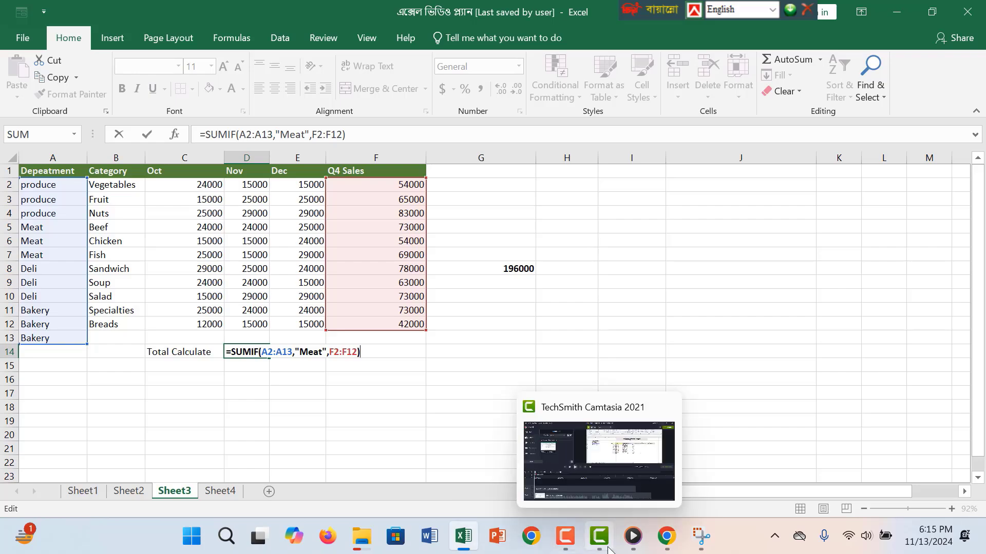
{"action": "left_click", "coordinate": [565, 536]}
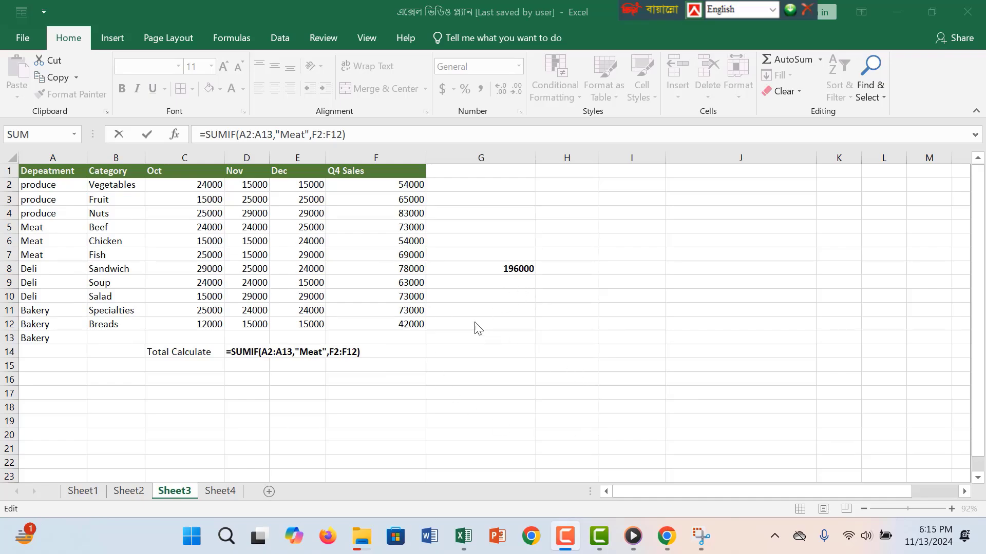
Leave the D14 formula as it is and clear the SUM check formula from G8
{"action": "left_click", "coordinate": [514, 274]}
{"action": "left_click", "coordinate": [519, 268]}
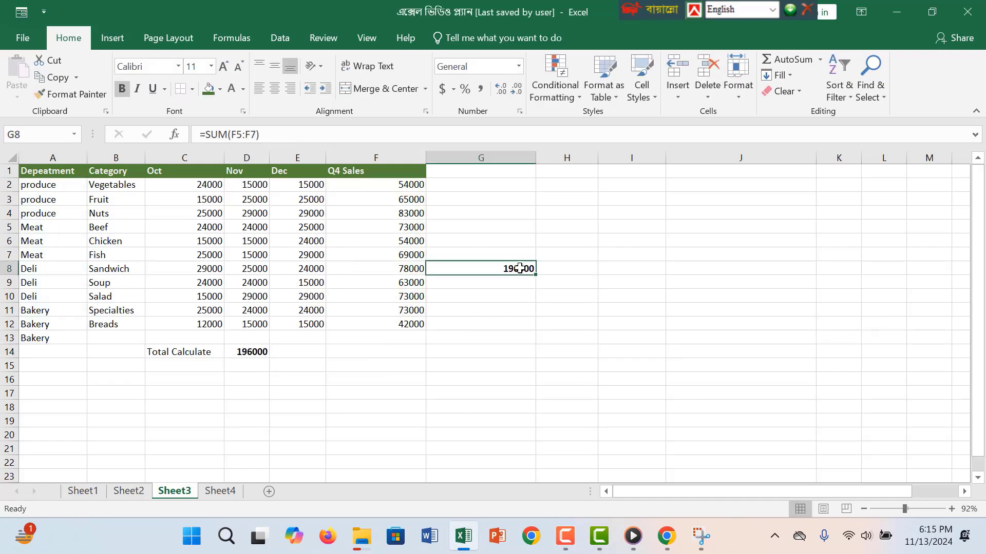
{"action": "double_click", "coordinate": [519, 268]}
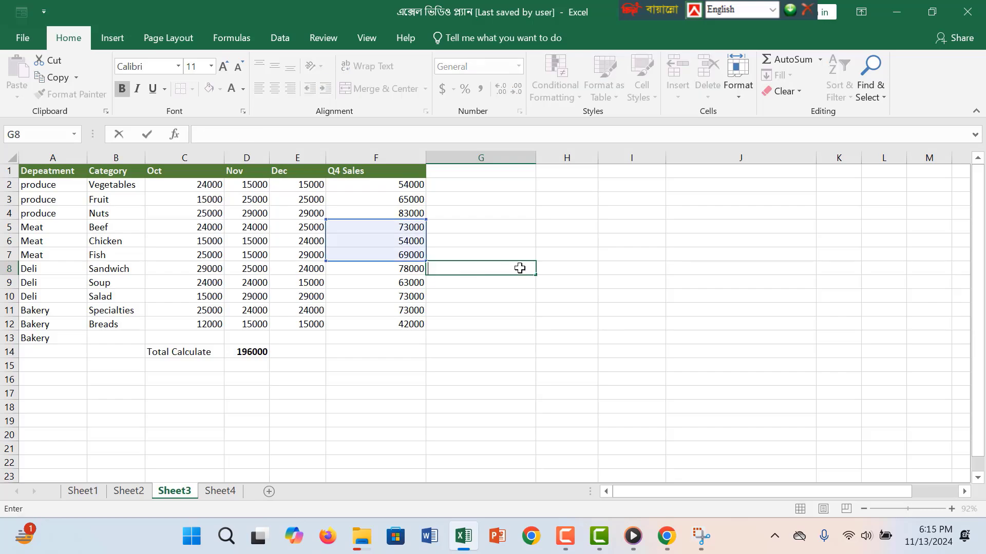
{"action": "left_click", "coordinate": [517, 395]}
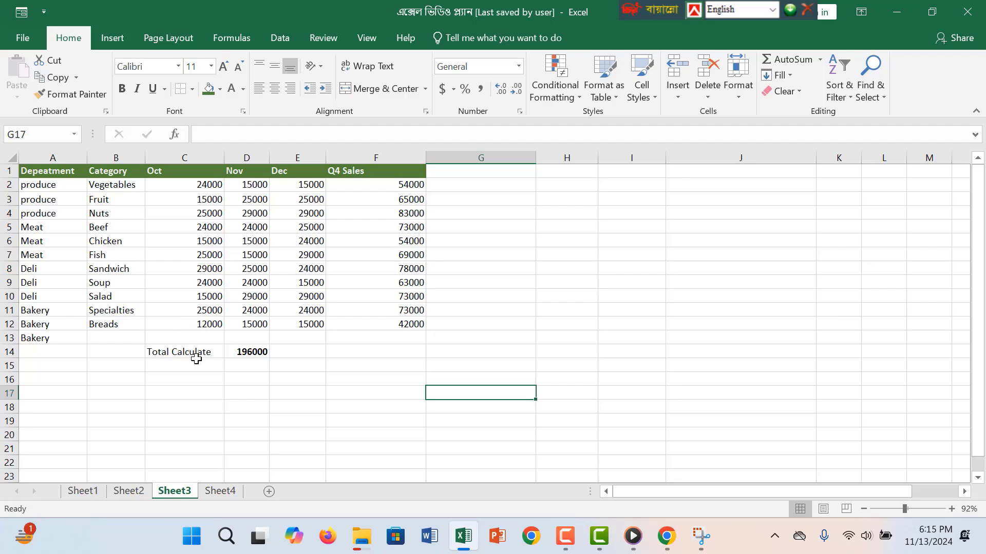
Give the Total Calculate label in C14 a light blue-gray fill and make it bold
{"action": "left_click", "coordinate": [196, 359]}
{"action": "left_click", "coordinate": [220, 89]}
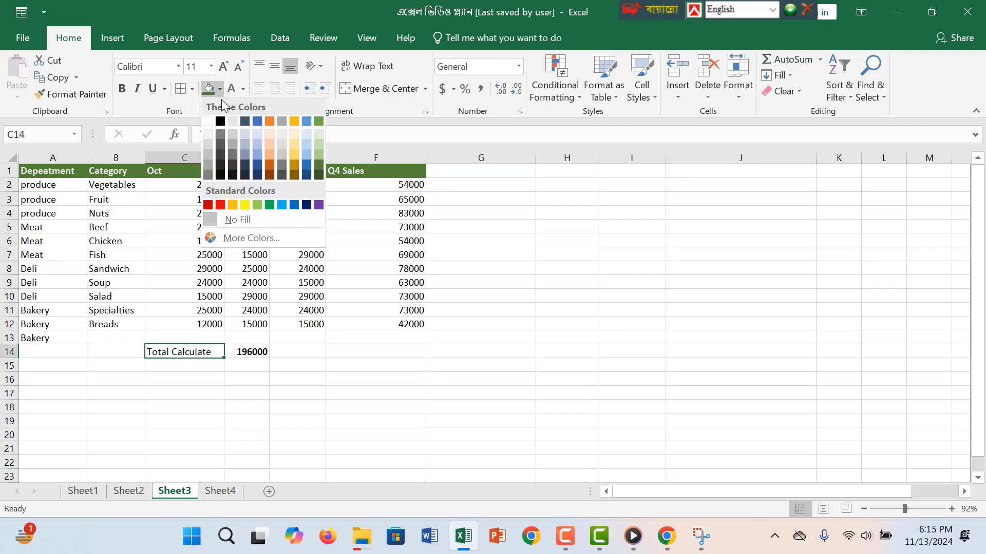
{"action": "left_click", "coordinate": [241, 137]}
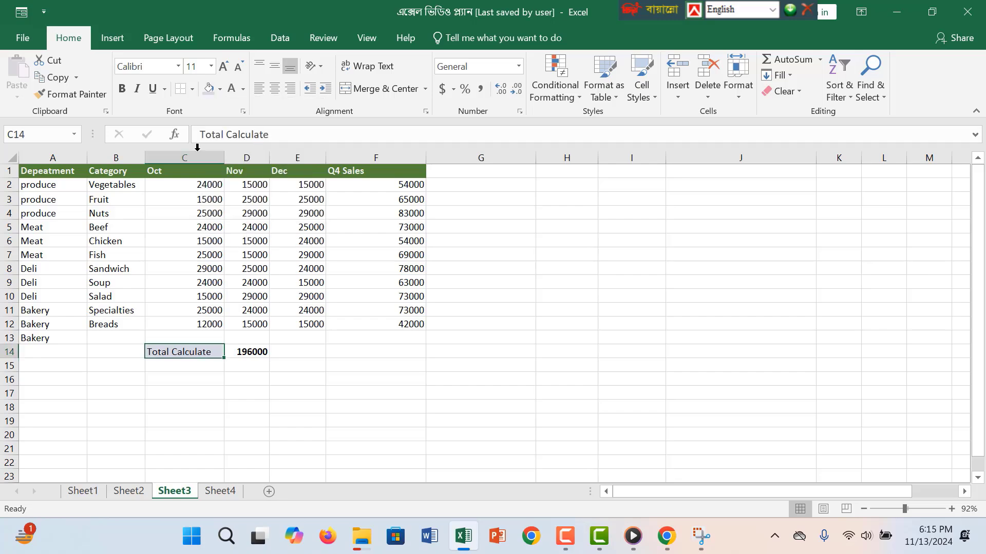
{"action": "left_click", "coordinate": [124, 89]}
{"action": "left_click", "coordinate": [330, 375]}
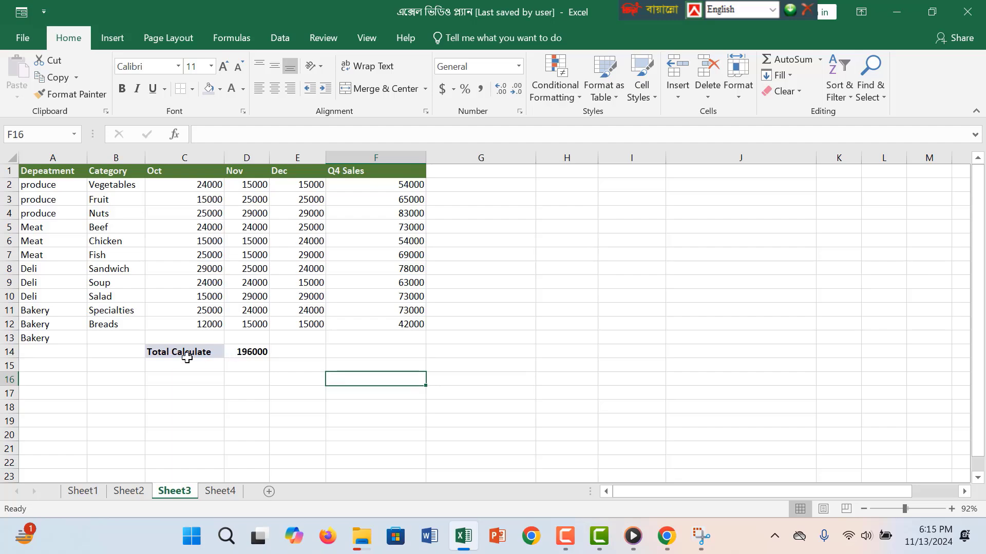
Set the font size of the SUMIF total in D14 to 12
{"action": "left_click", "coordinate": [250, 352]}
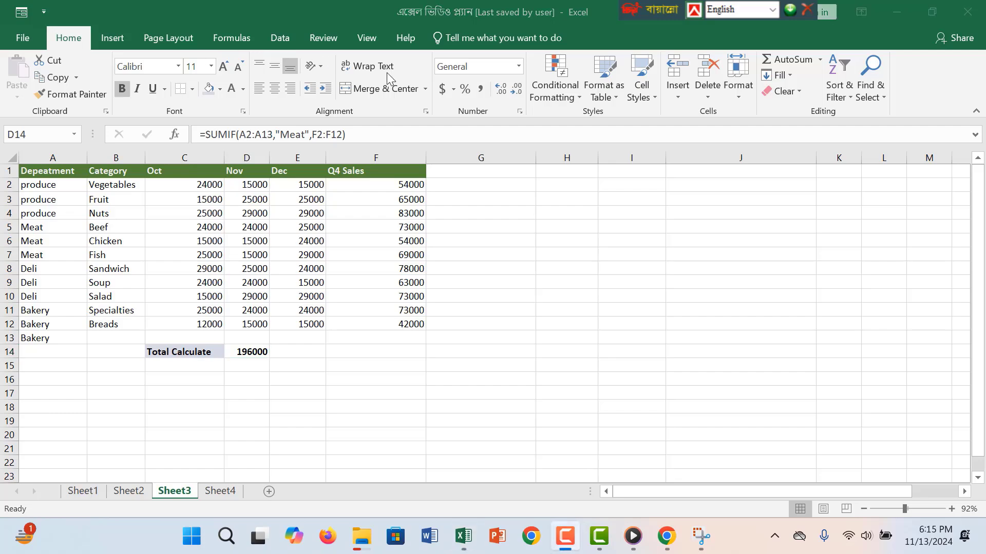
{"action": "left_click", "coordinate": [238, 70]}
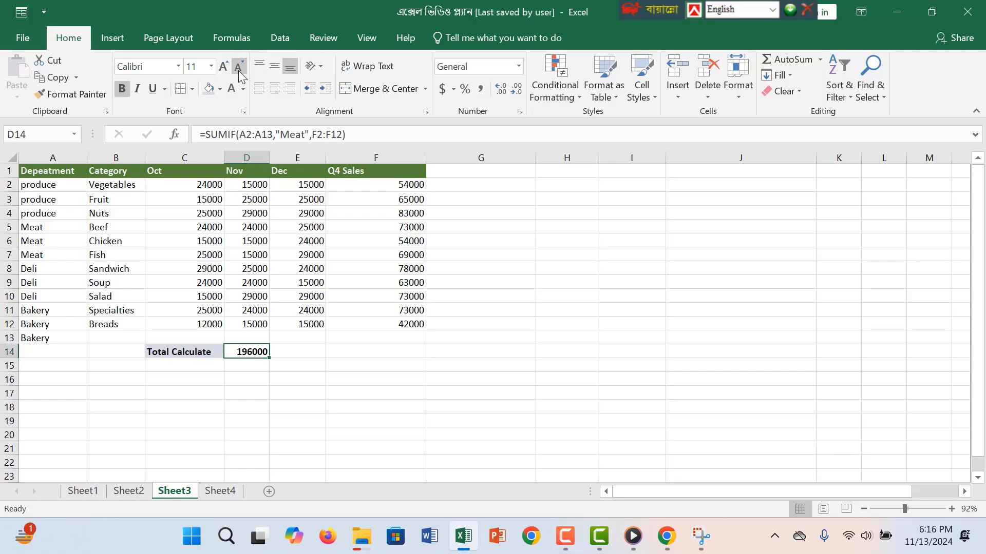
{"action": "left_click", "coordinate": [238, 69]}
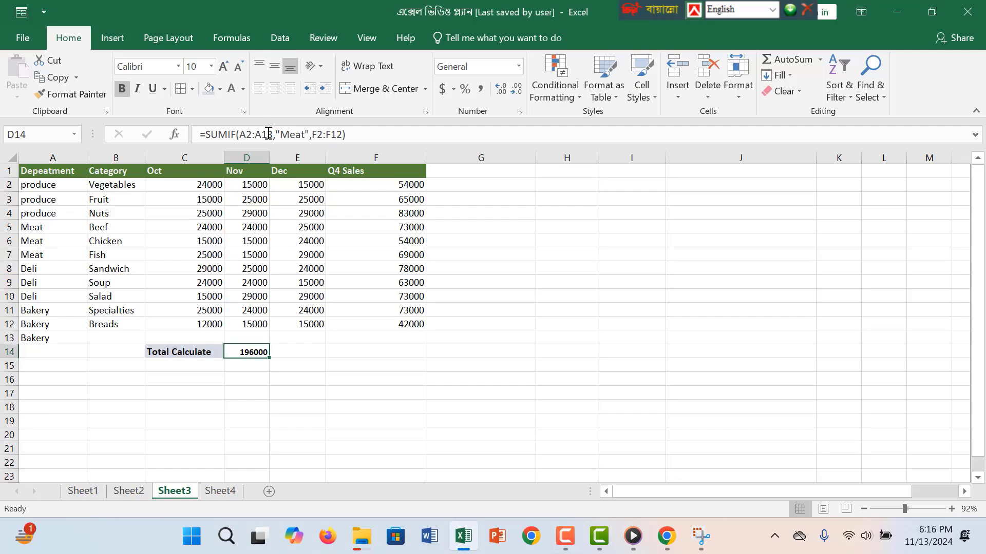
{"action": "left_click", "coordinate": [224, 68]}
{"action": "left_click", "coordinate": [224, 68]}
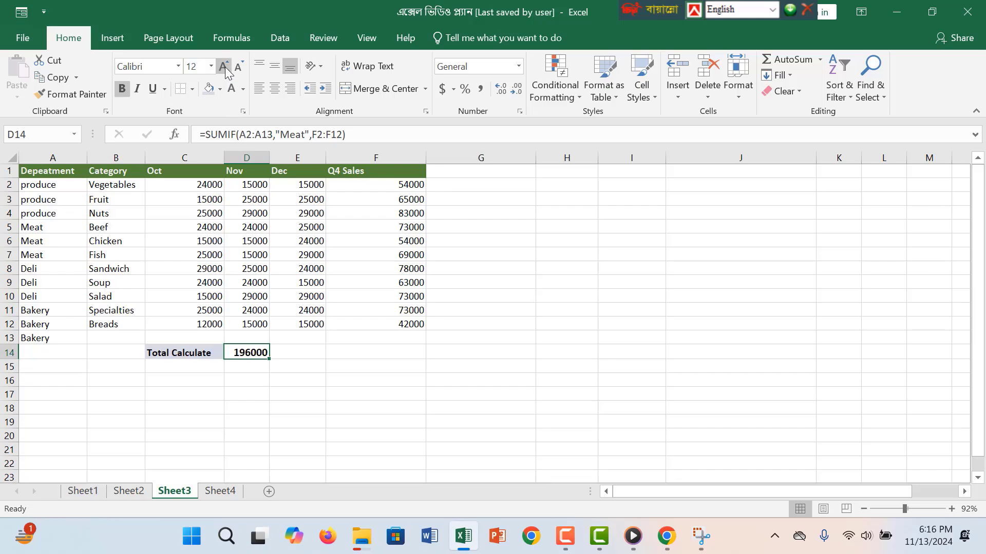
Remove the bold from the Total Calculate label in C14, reapply it, and select the total in D14
{"action": "left_click", "coordinate": [191, 350]}
{"action": "left_click", "coordinate": [121, 88]}
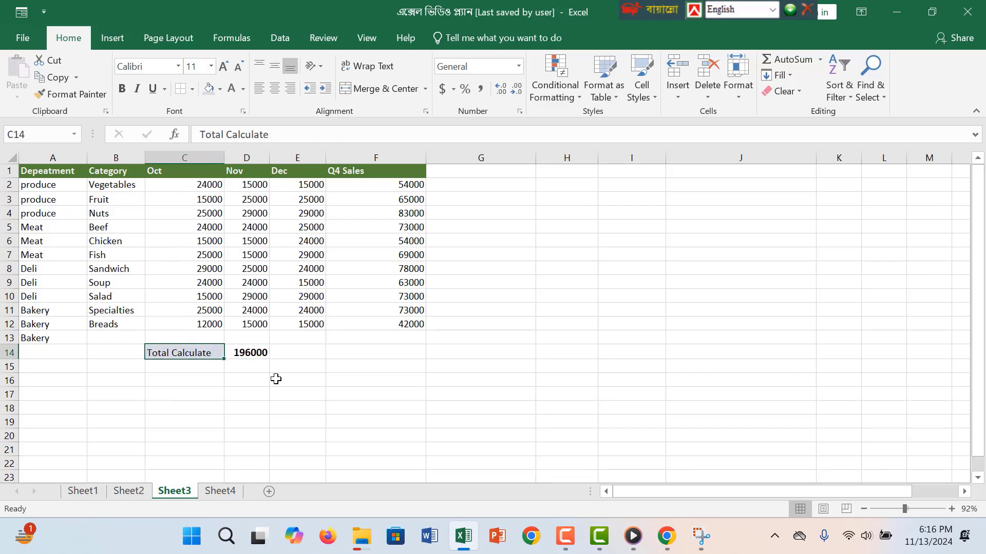
{"action": "left_click", "coordinate": [122, 89]}
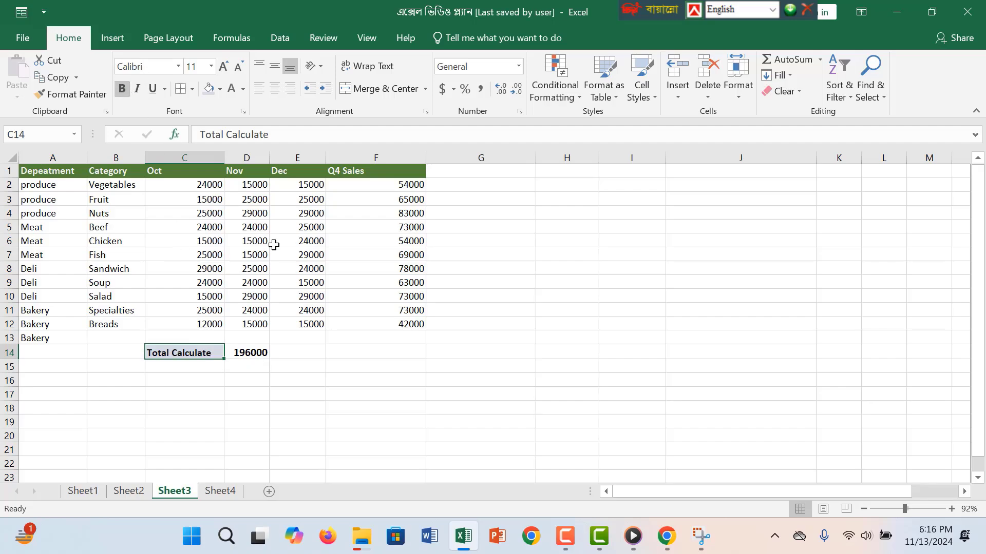
{"action": "left_click", "coordinate": [259, 350]}
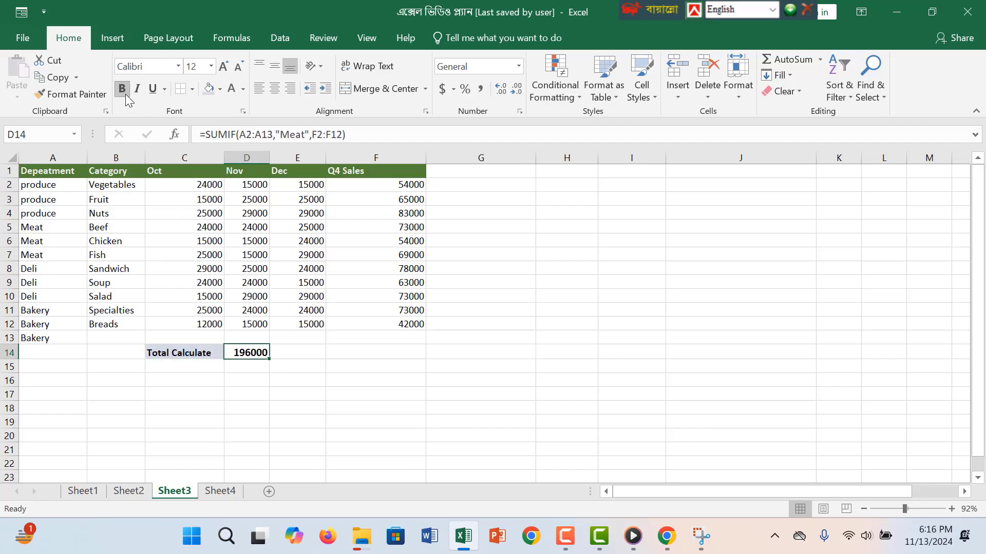